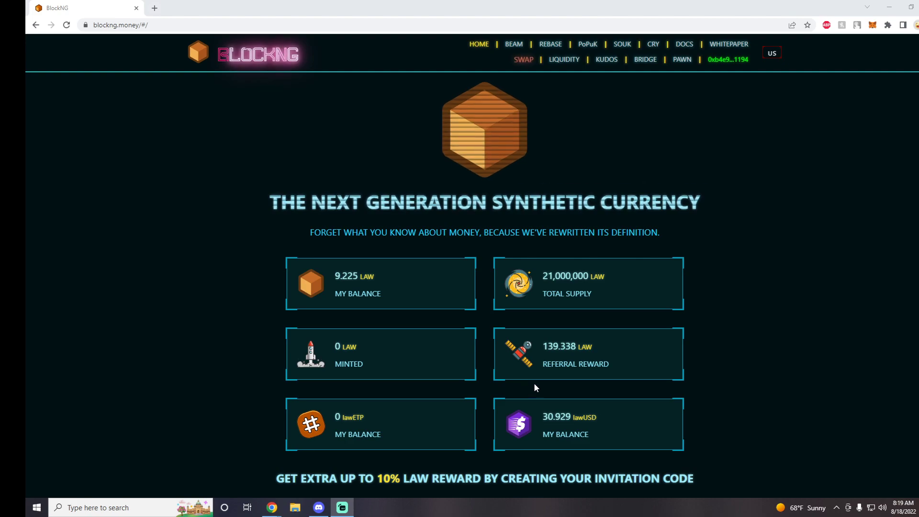
# Step: Review the home page's token balances, invitation link, partners, investors and the Sobremesa article list
pyautogui.scroll(-3, 488, 350)
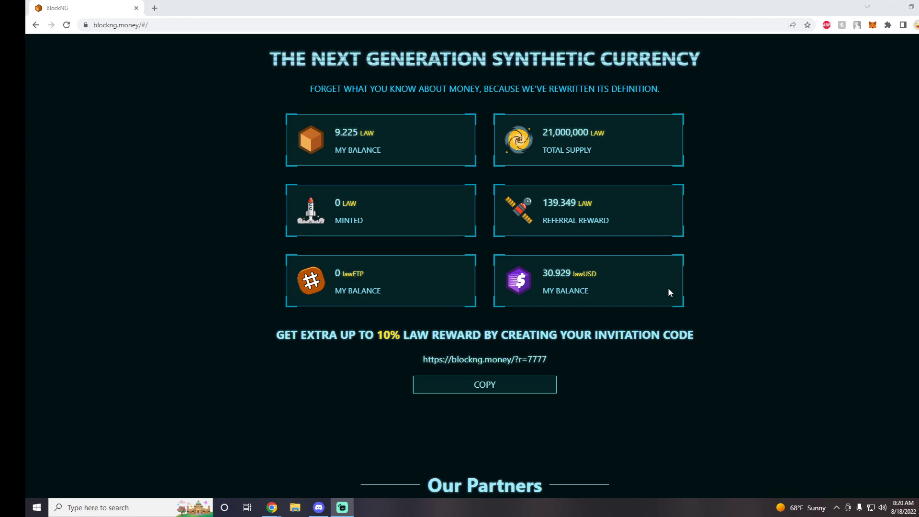
pyautogui.scroll(1, 711, 325)
pyautogui.scroll(-5, 723, 331)
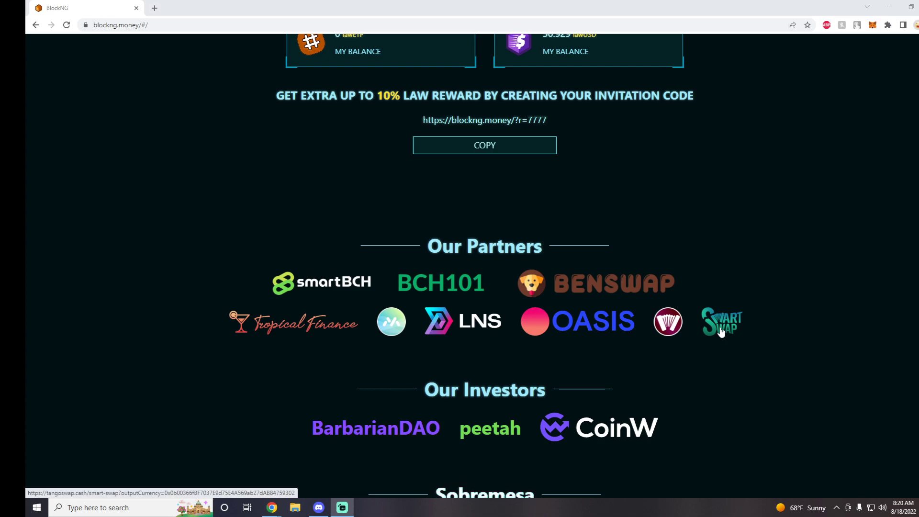
pyautogui.scroll(-2, 721, 331)
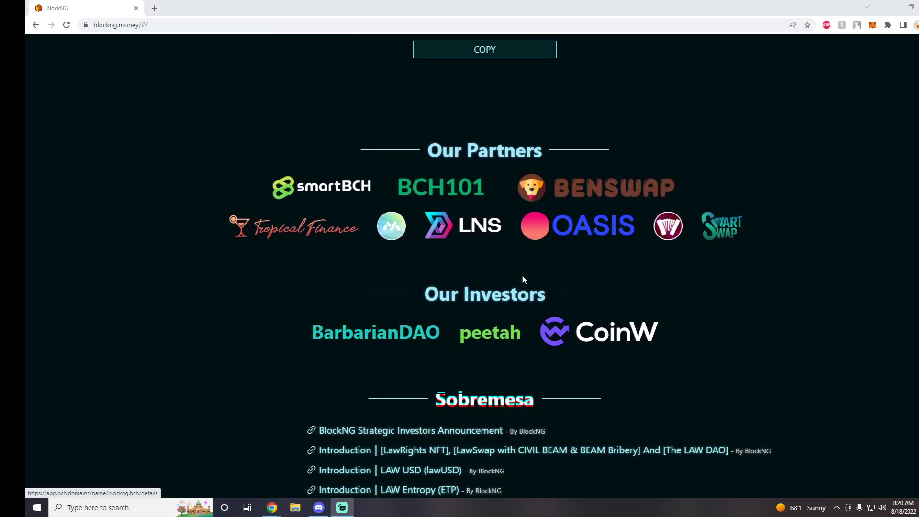
pyautogui.scroll(-2, 666, 343)
pyautogui.scroll(-1, 669, 343)
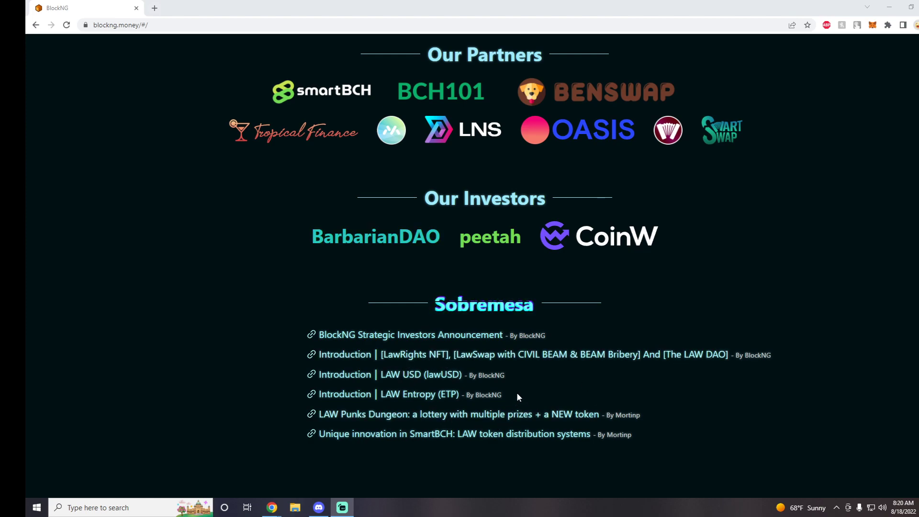
# Step: Open the BEAM page and review the total value locked and the Edens Zero, Dual Circulation and Bootstrapping pools
pyautogui.scroll(20, 515, 392)
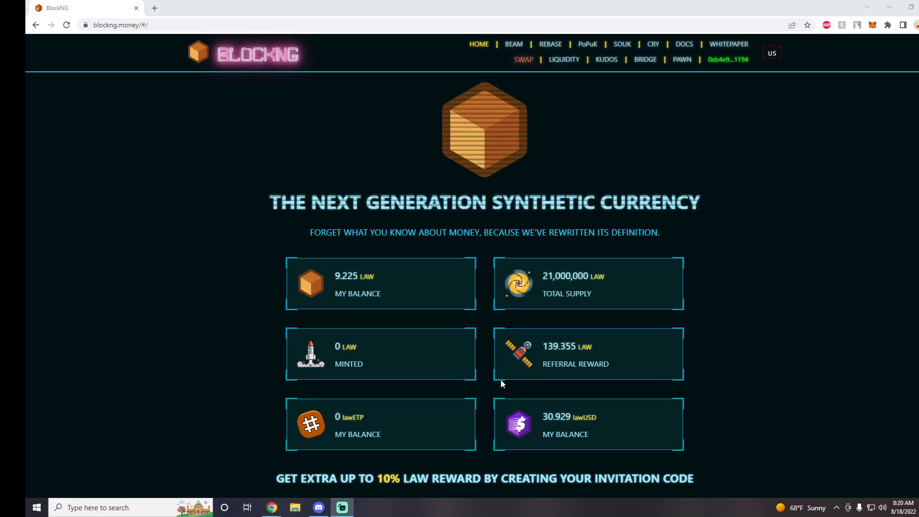
pyautogui.click(513, 45)
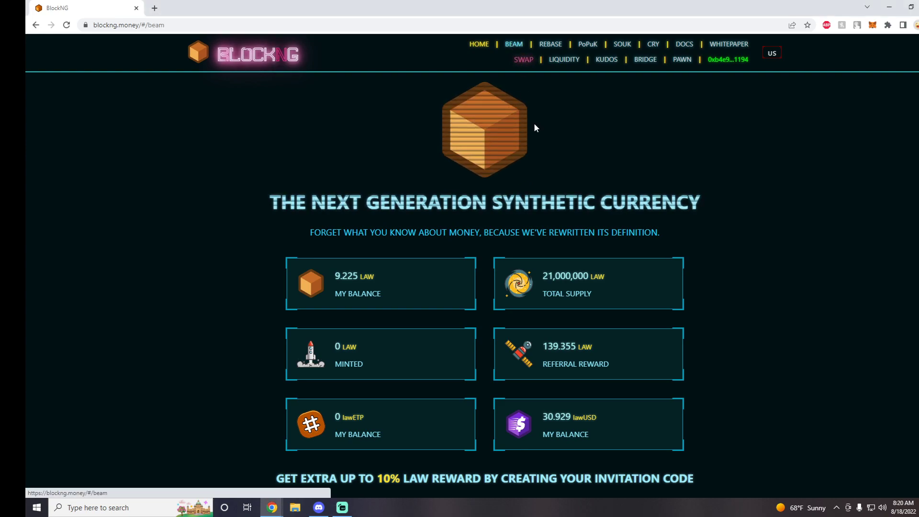
pyautogui.scroll(-5, 565, 249)
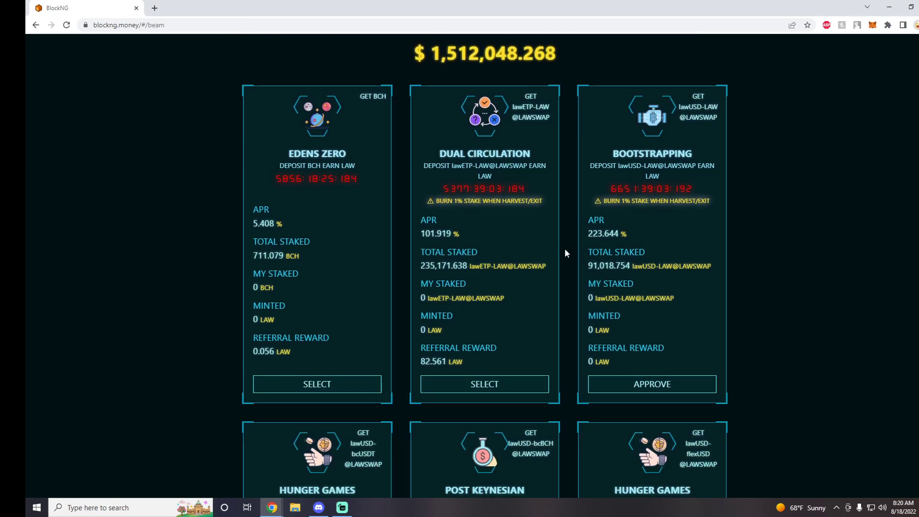
pyautogui.scroll(-1, 564, 249)
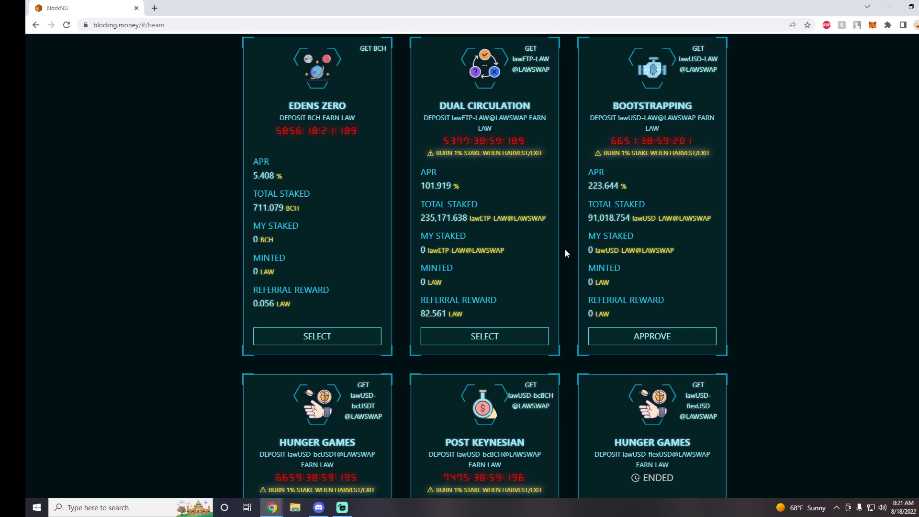
pyautogui.scroll(1, 550, 249)
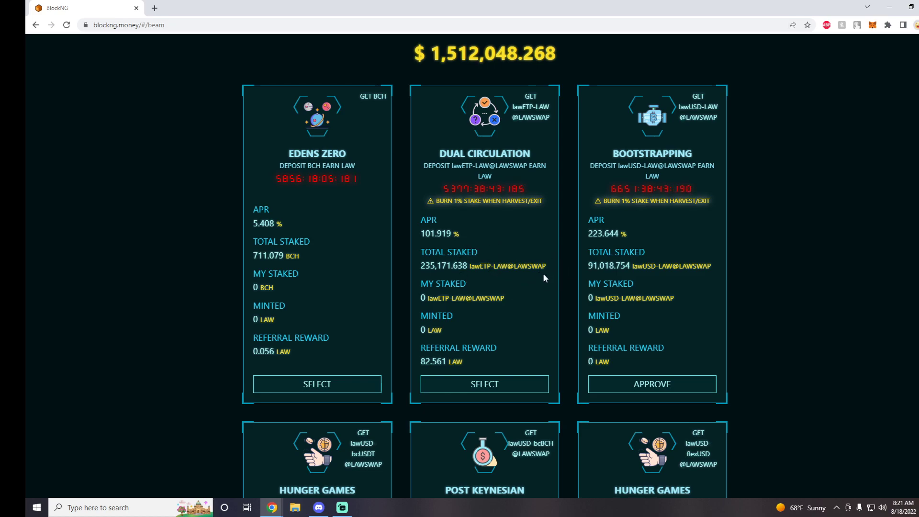
pyautogui.scroll(3, 543, 277)
pyautogui.scroll(-1, 544, 276)
pyautogui.scroll(-1, 544, 276)
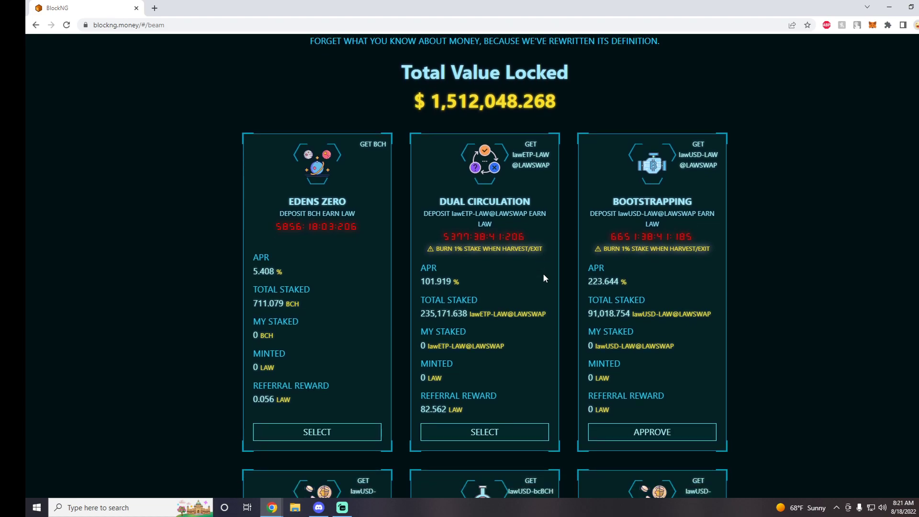
# Step: Compare the APR, staked amounts and rewards of the Hunger Games and Post Keynesian pools with the other BEAM pools
pyautogui.scroll(-2, 544, 277)
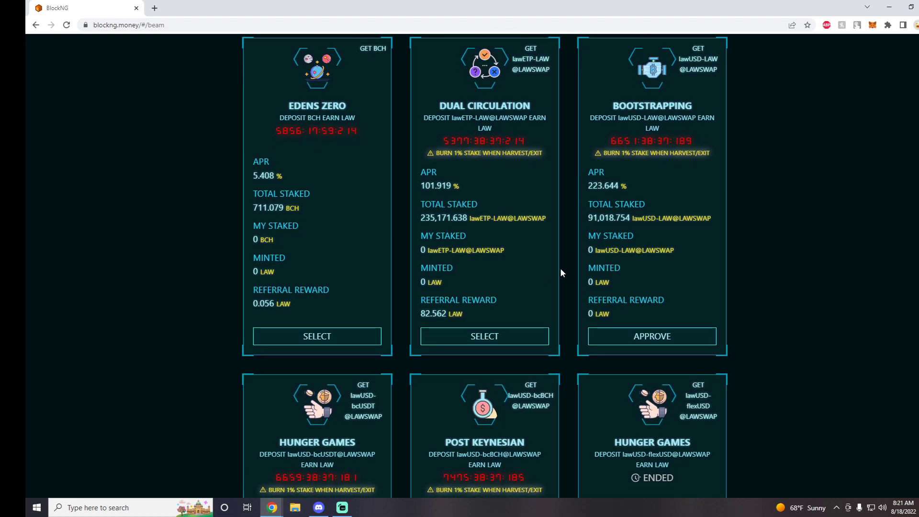
pyautogui.scroll(-2, 654, 196)
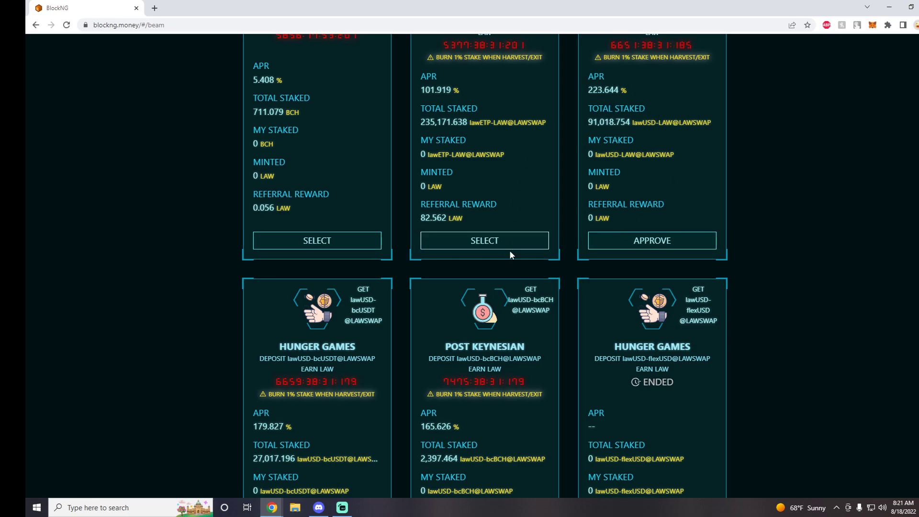
pyautogui.scroll(-2, 526, 259)
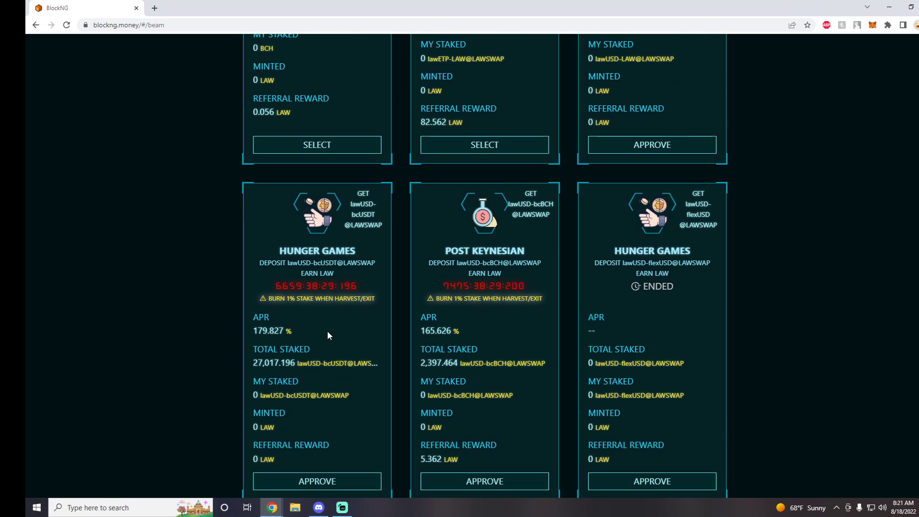
pyautogui.scroll(-1, 622, 307)
pyautogui.scroll(-5, 656, 329)
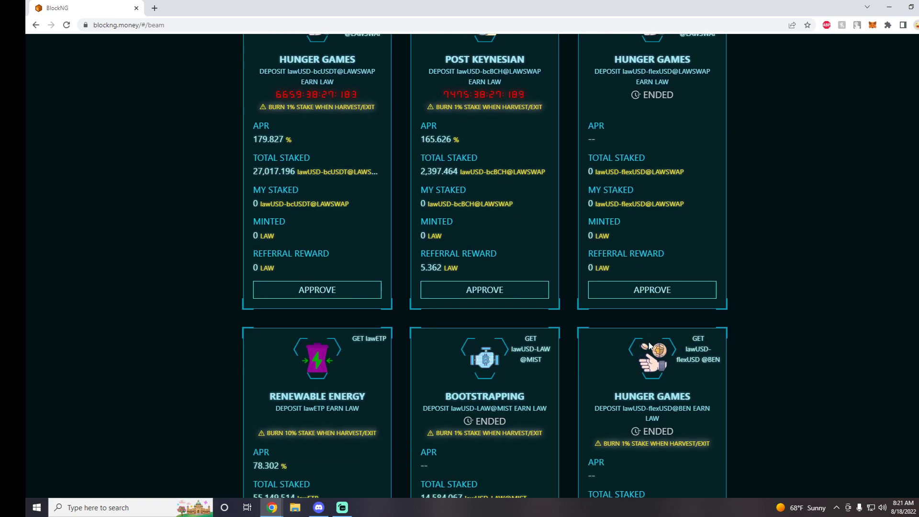
pyautogui.scroll(3, 607, 386)
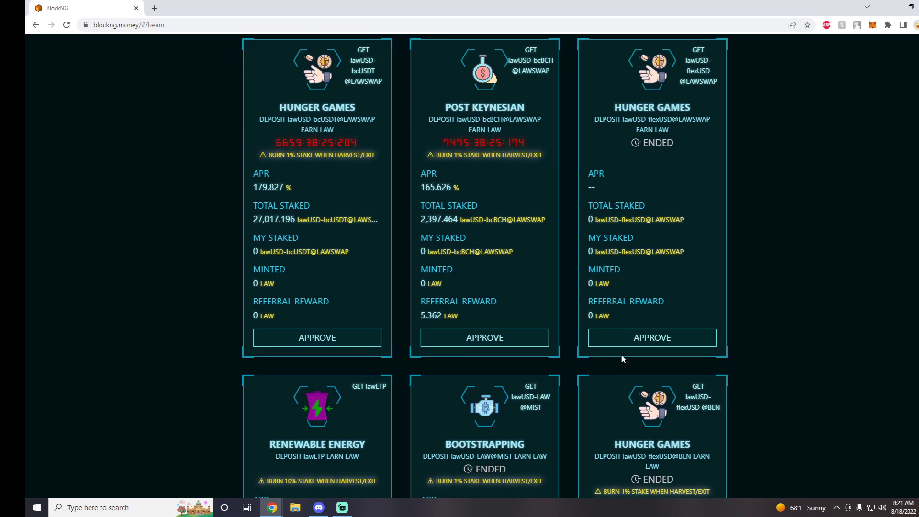
pyautogui.scroll(2, 622, 358)
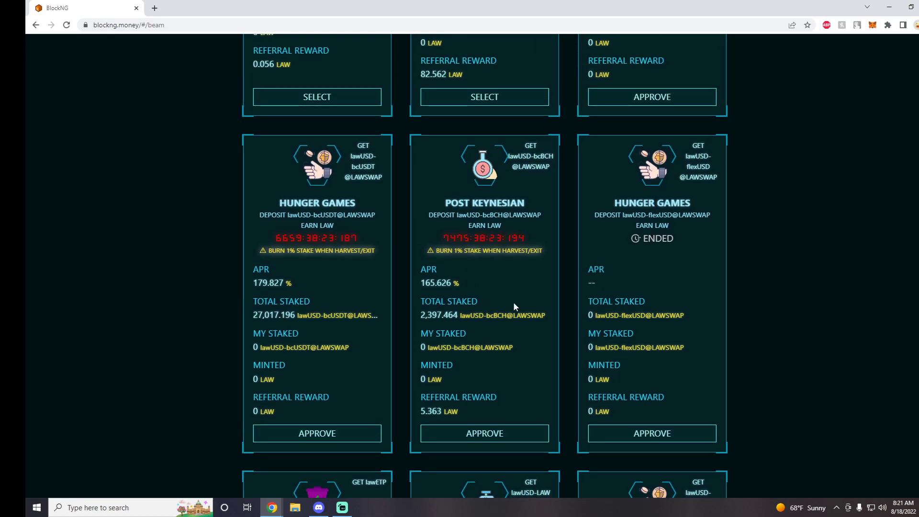
pyautogui.scroll(1, 475, 328)
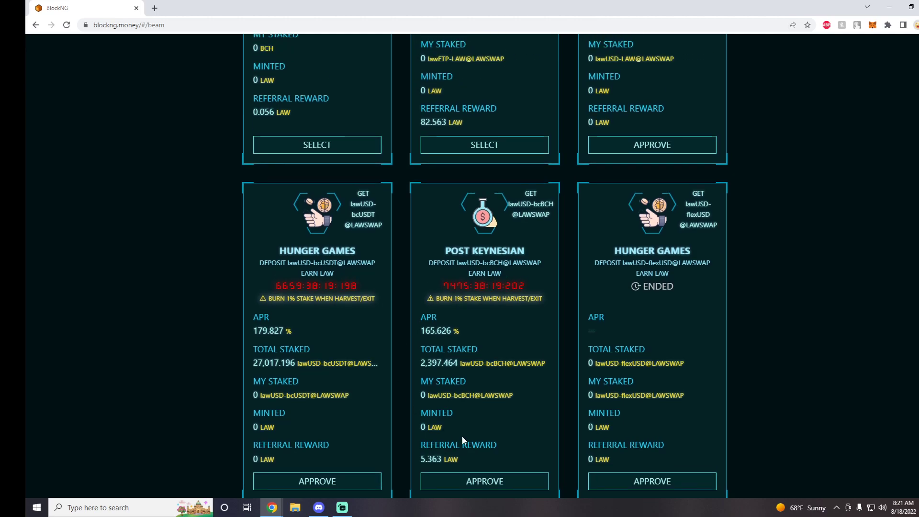
# Step: Revisit the home page and return to BEAM to recheck the total value locked and the first row of pools
pyautogui.scroll(10, 497, 446)
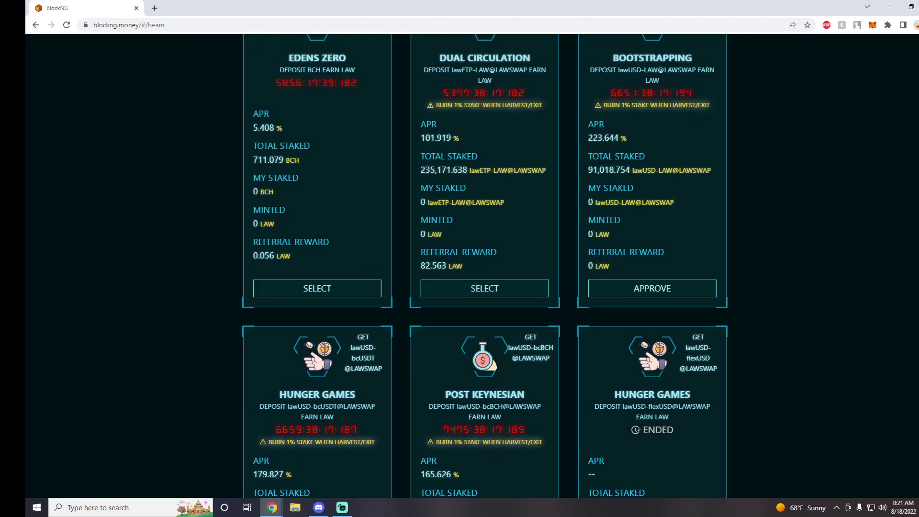
pyautogui.click(478, 43)
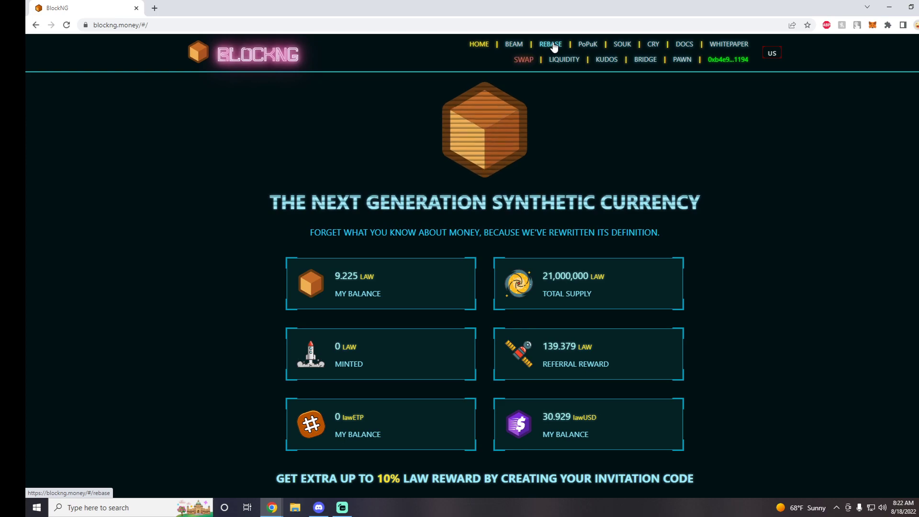
pyautogui.click(513, 44)
pyautogui.scroll(-4, 553, 341)
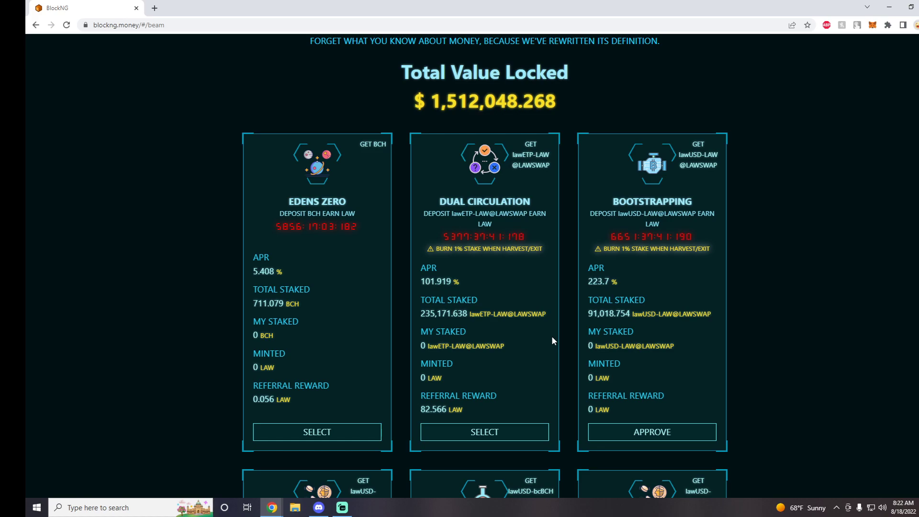
pyautogui.scroll(4, 561, 318)
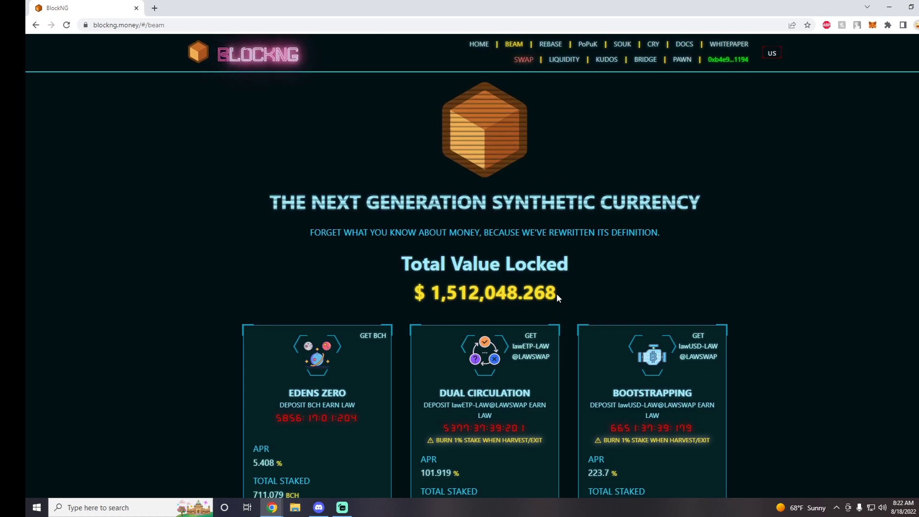
pyautogui.scroll(-7, 564, 282)
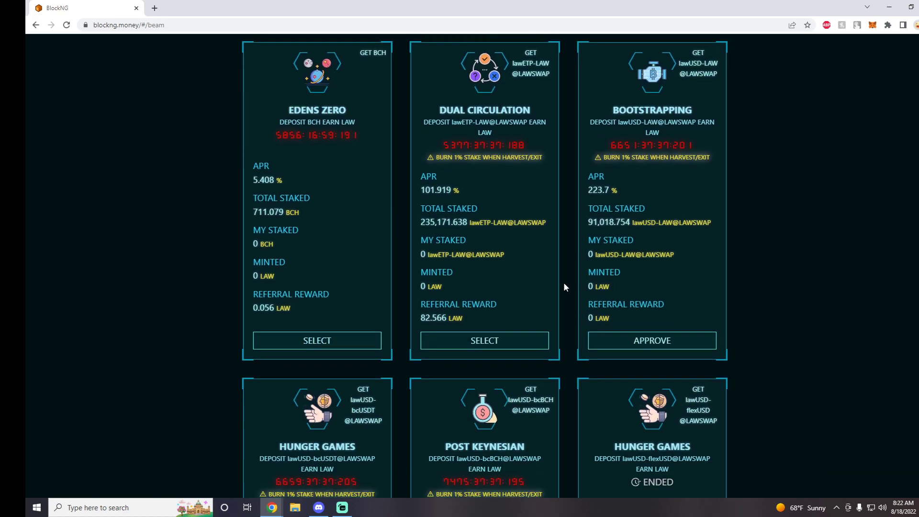
pyautogui.scroll(4, 567, 294)
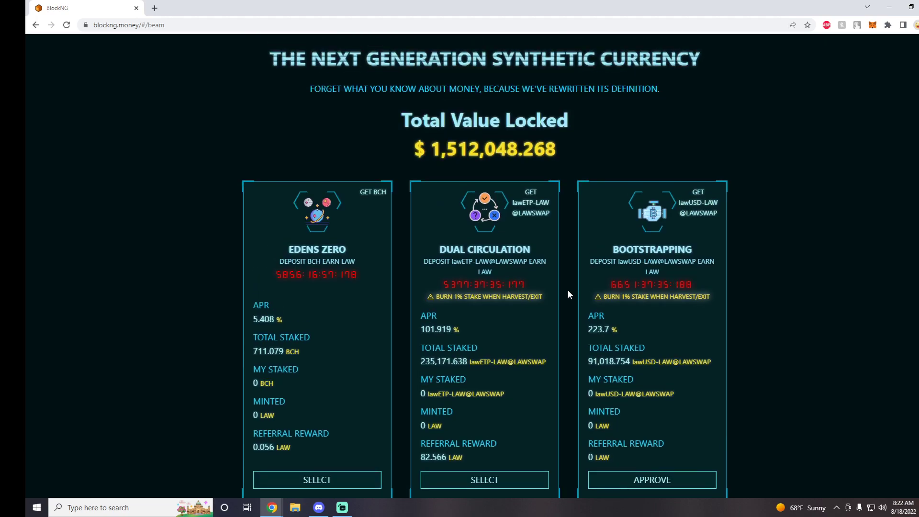
# Step: Open the Rebase page and examine the rebase figures and the Carnot Heat Engine staking pool
pyautogui.scroll(3, 564, 299)
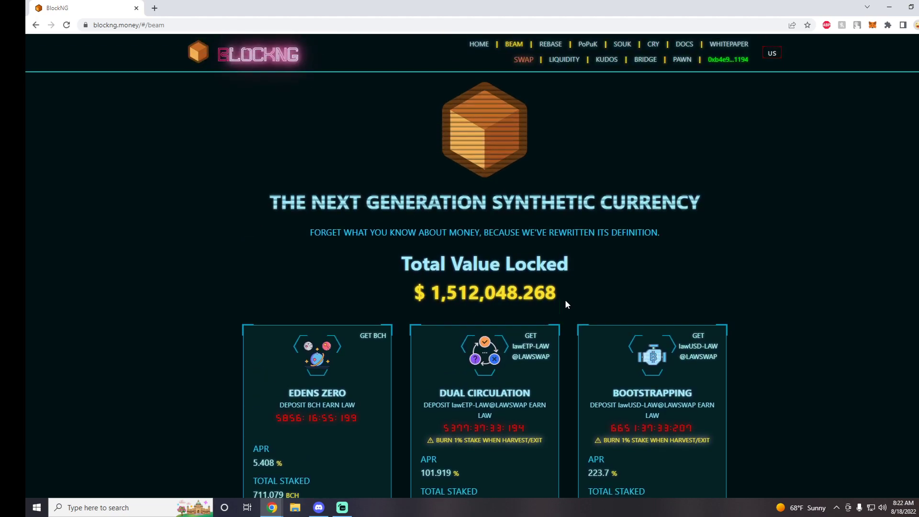
pyautogui.click(552, 47)
pyautogui.scroll(-3, 579, 304)
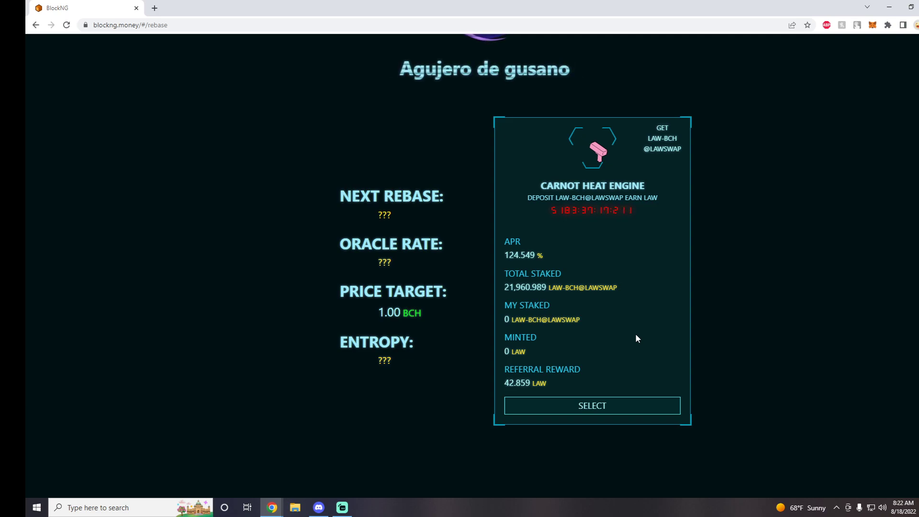
pyautogui.scroll(3, 634, 320)
pyautogui.scroll(-2, 631, 302)
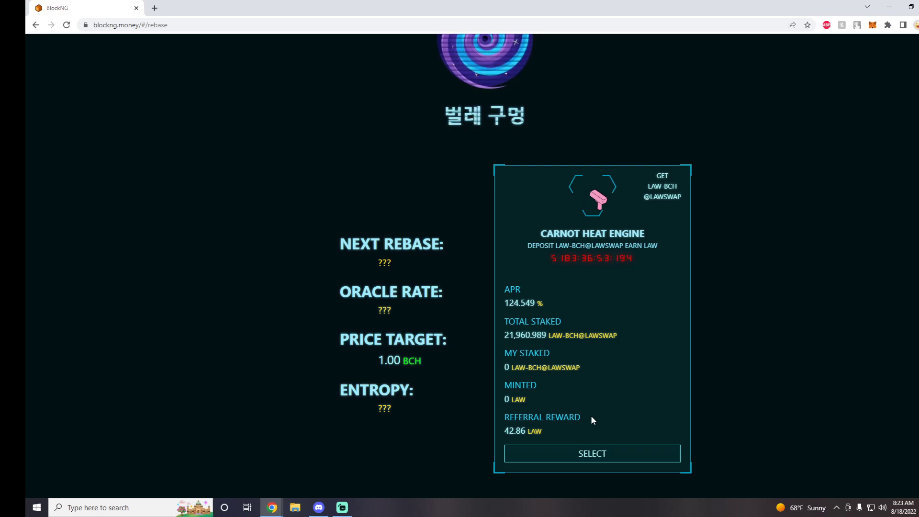
# Step: Open the PoPuK page and examine the metaverse dashboard, including the help note for My Rewards
pyautogui.scroll(3, 590, 414)
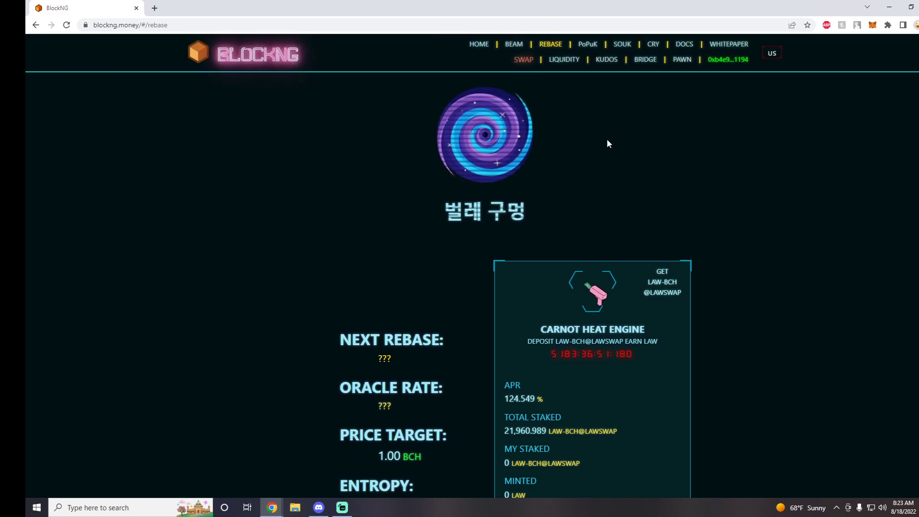
pyautogui.click(591, 46)
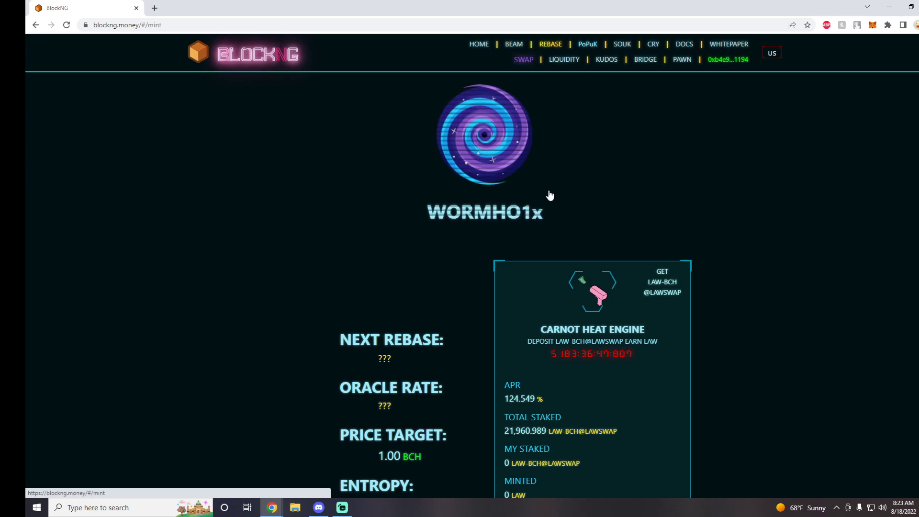
pyautogui.scroll(-1, 587, 234)
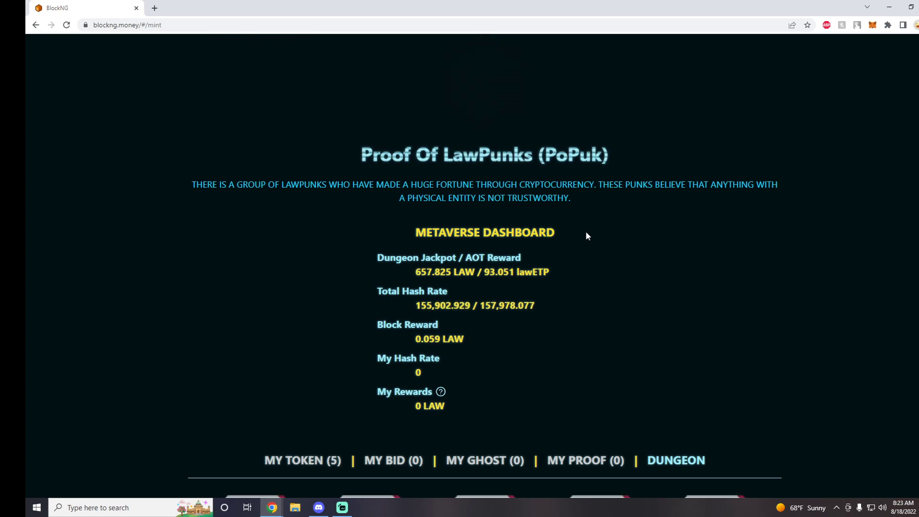
pyautogui.scroll(-1, 587, 235)
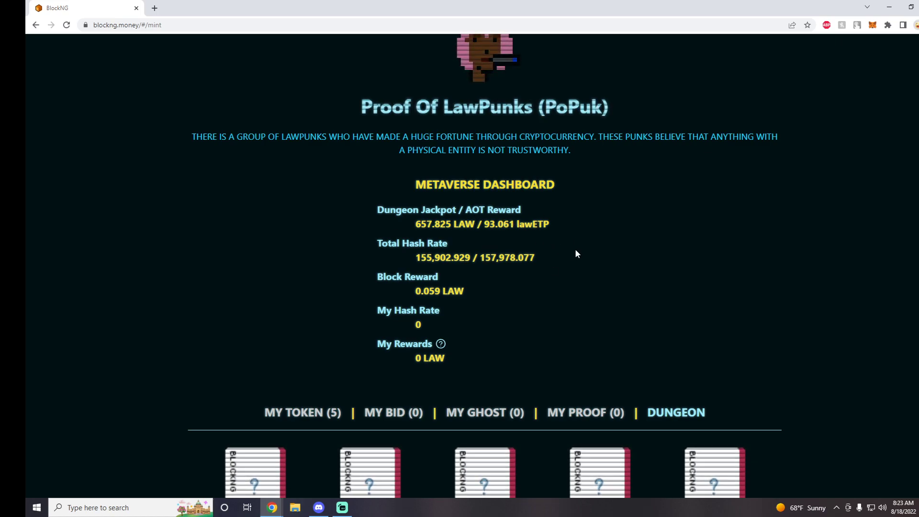
pyautogui.scroll(-1, 575, 248)
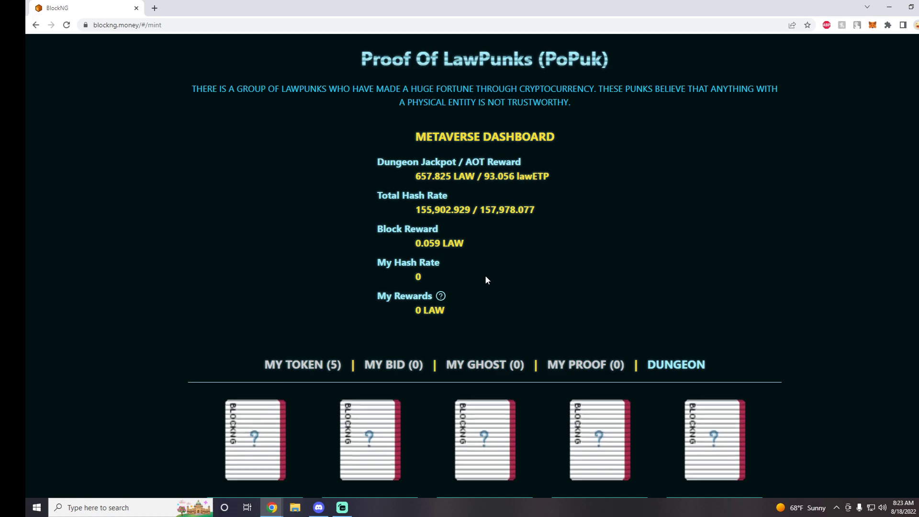
pyautogui.moveTo(441, 296)
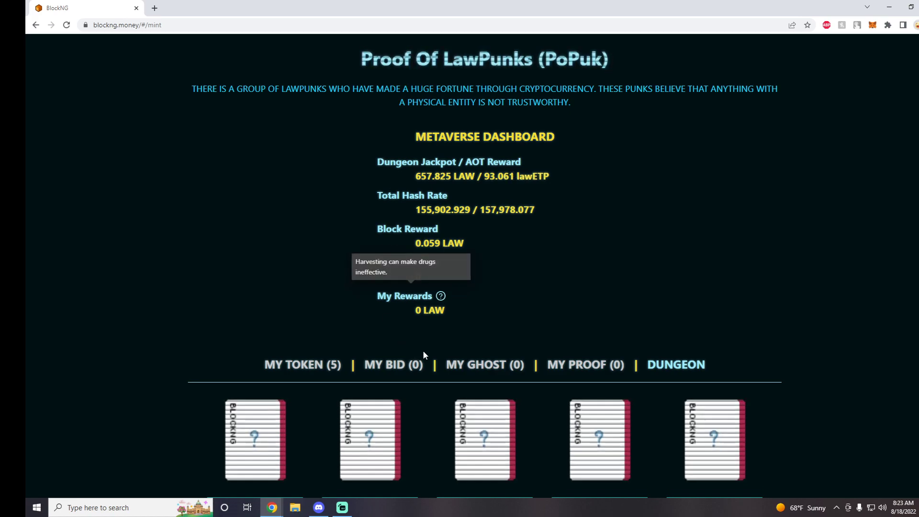
pyautogui.scroll(1, 508, 326)
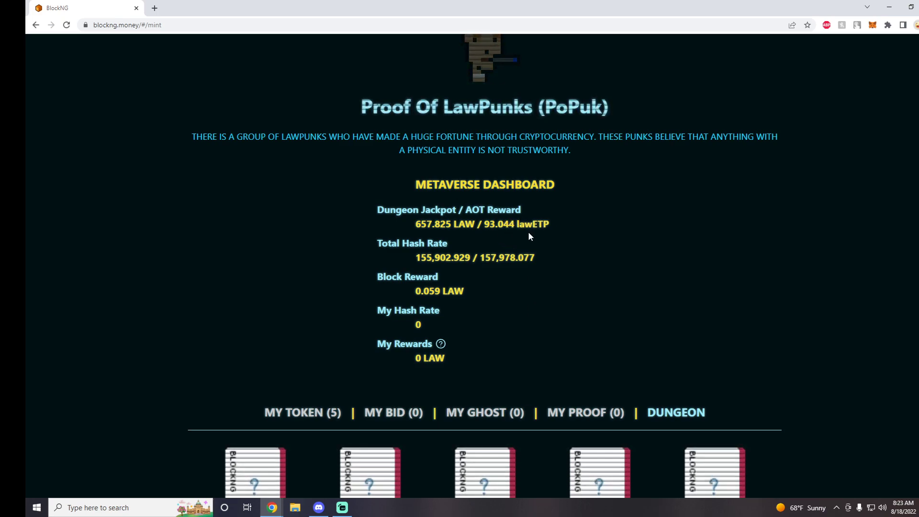
# Step: Open the LawSwap token swap page
pyautogui.scroll(3, 528, 233)
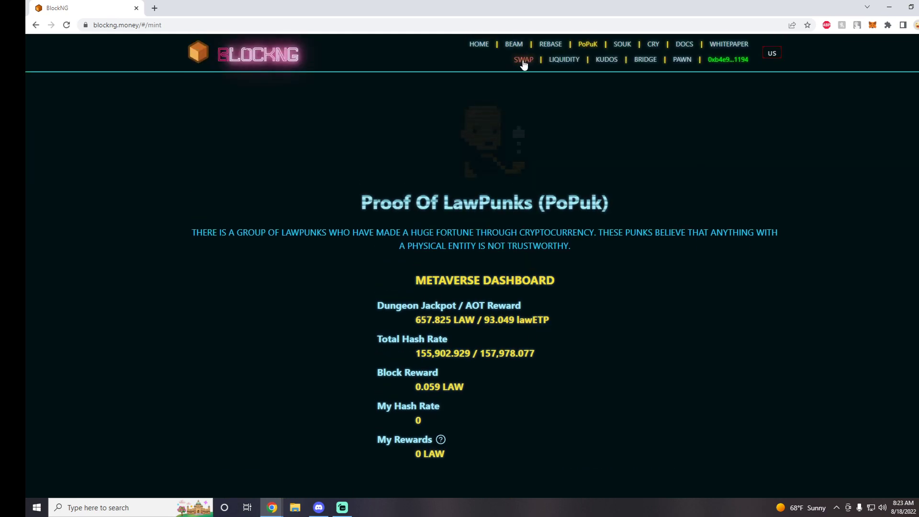
pyautogui.click(523, 61)
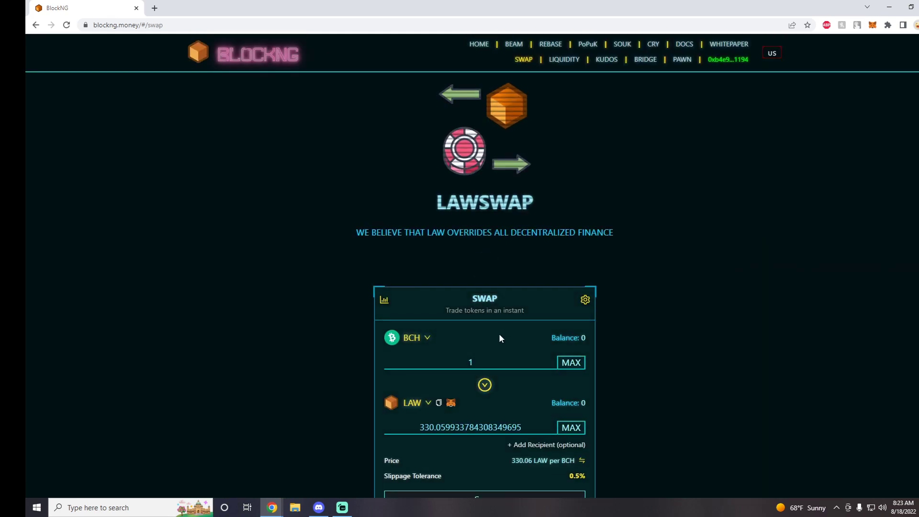
# Step: Reverse the swap direction, choose lawETP as the token to pay, and quote 93 lawETP against BCH
pyautogui.click(484, 385)
pyautogui.click(430, 342)
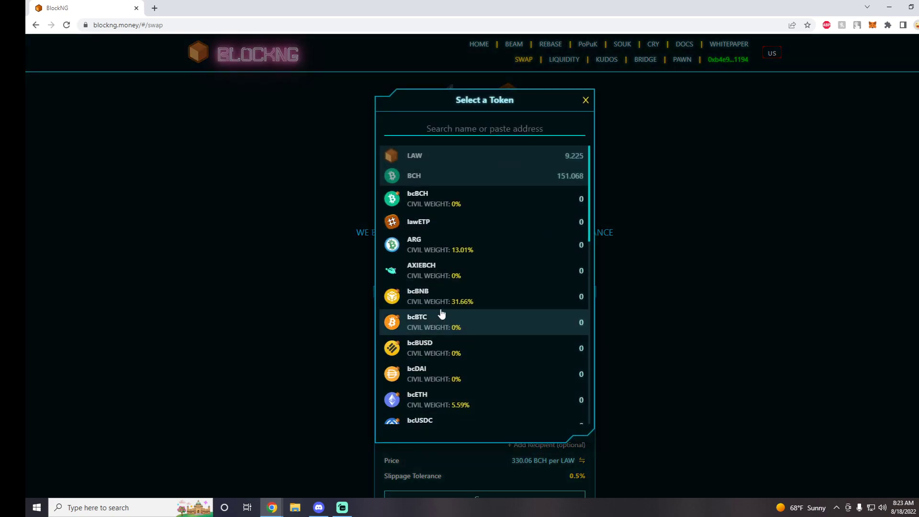
pyautogui.click(476, 224)
pyautogui.moveTo(524, 363); pyautogui.dragTo(382, 358)
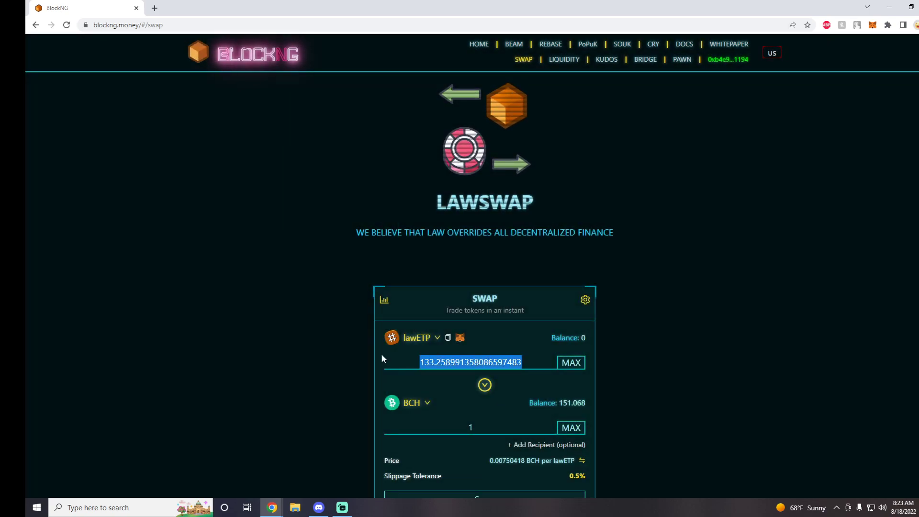
pyautogui.write('93')
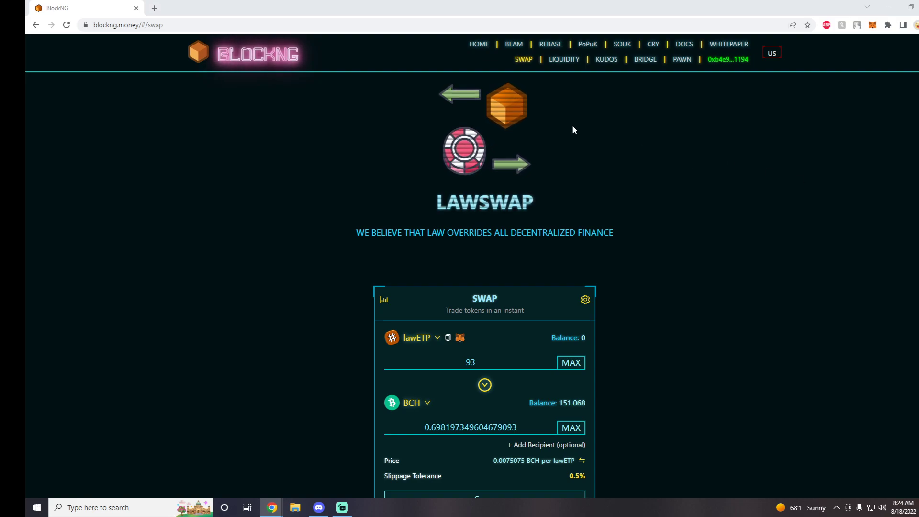
# Step: Return to the PoPuK page and examine the dungeon rewards and the owned LawPunks under My Token
pyautogui.click(593, 46)
pyautogui.scroll(-3, 607, 306)
pyautogui.scroll(-2, 599, 282)
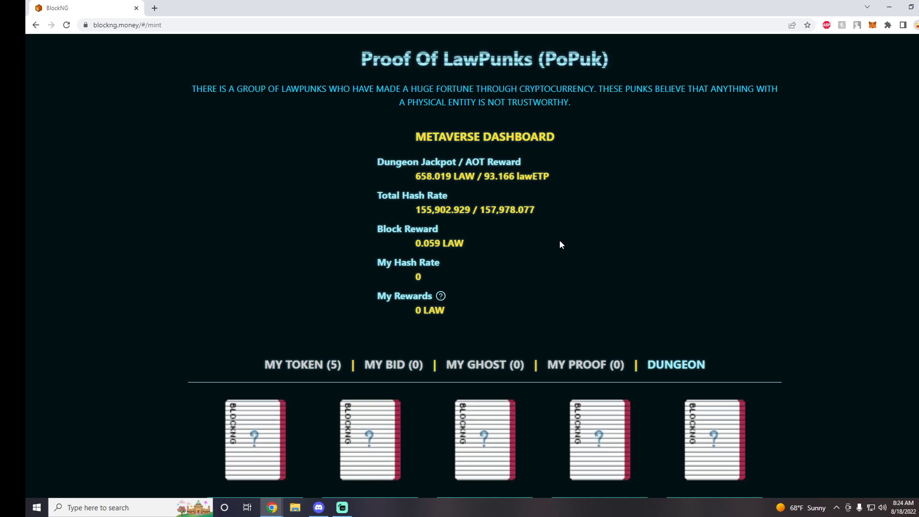
pyautogui.scroll(-2, 561, 244)
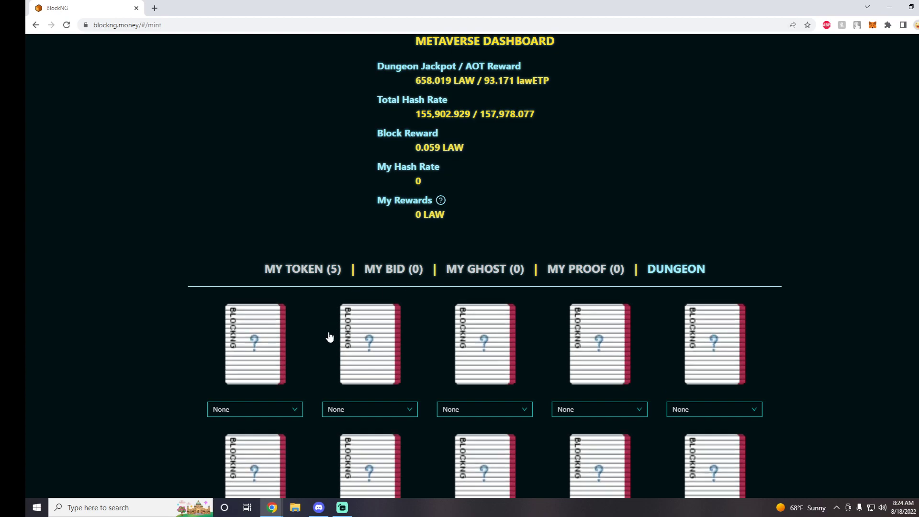
pyautogui.click(318, 271)
pyautogui.scroll(-9, 563, 346)
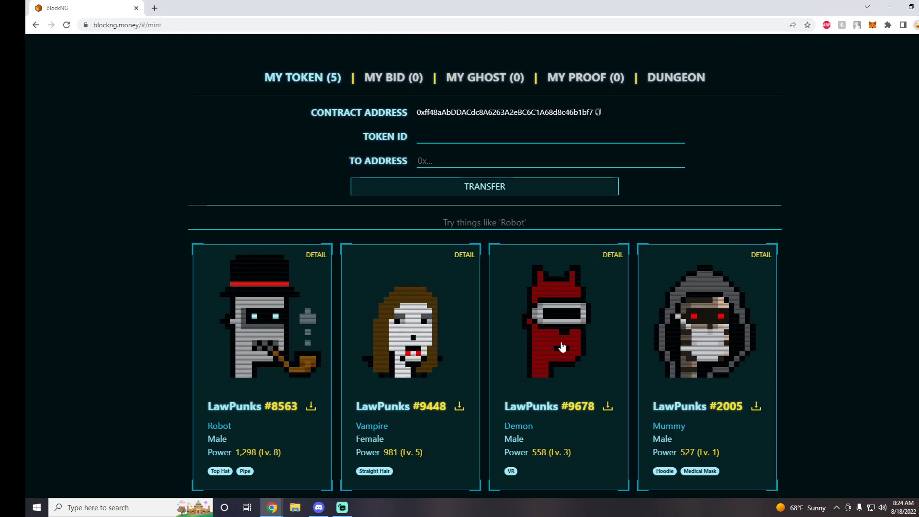
# Step: Go back to the Dungeon and assign LawPunks #8563 and #9448 to the first two slots
pyautogui.scroll(7, 562, 346)
pyautogui.click(676, 174)
pyautogui.click(266, 316)
pyautogui.click(262, 348)
pyautogui.click(372, 313)
pyautogui.click(369, 363)
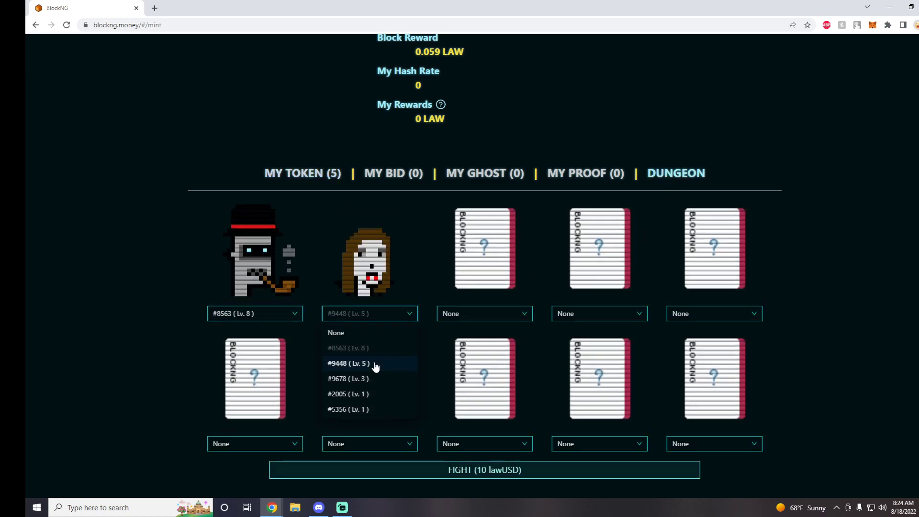
# Step: Assign LawPunks #9678, #2005 and #5356 to the third, fourth and fifth dungeon slots
pyautogui.click(498, 314)
pyautogui.click(490, 379)
pyautogui.click(591, 314)
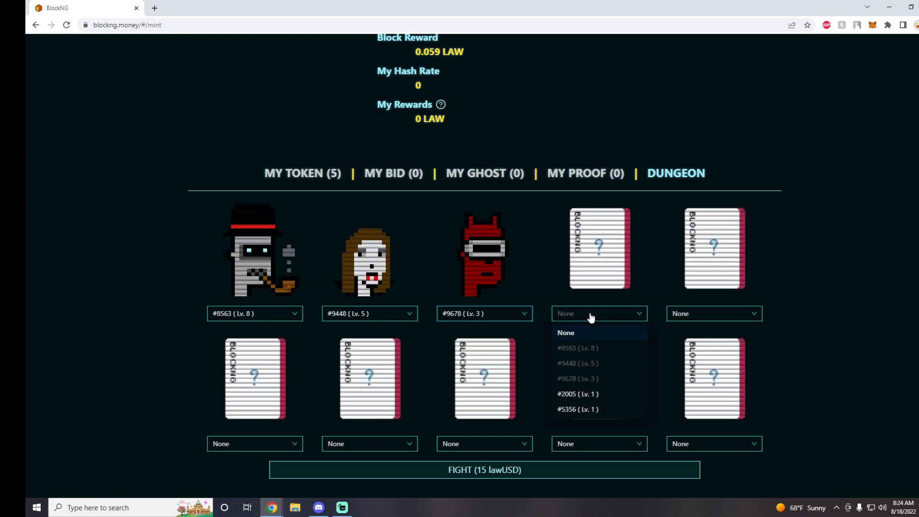
pyautogui.click(596, 394)
pyautogui.click(692, 315)
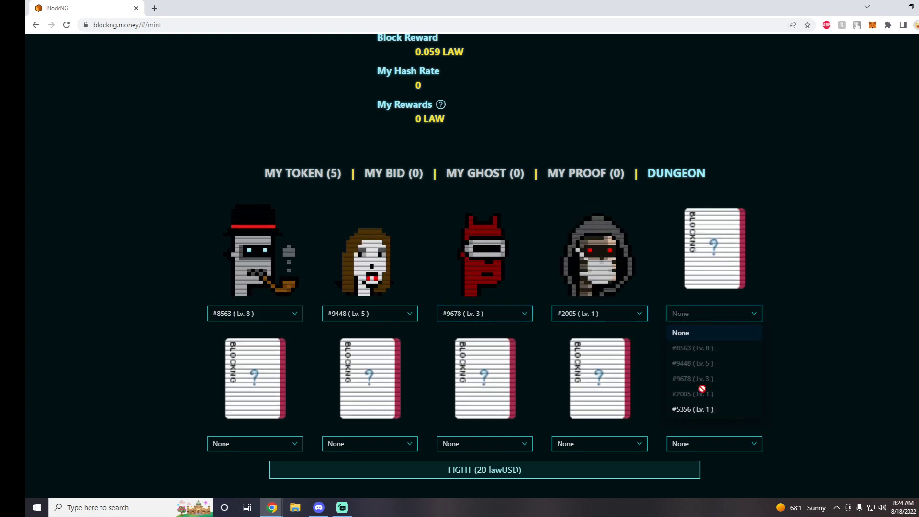
pyautogui.click(703, 409)
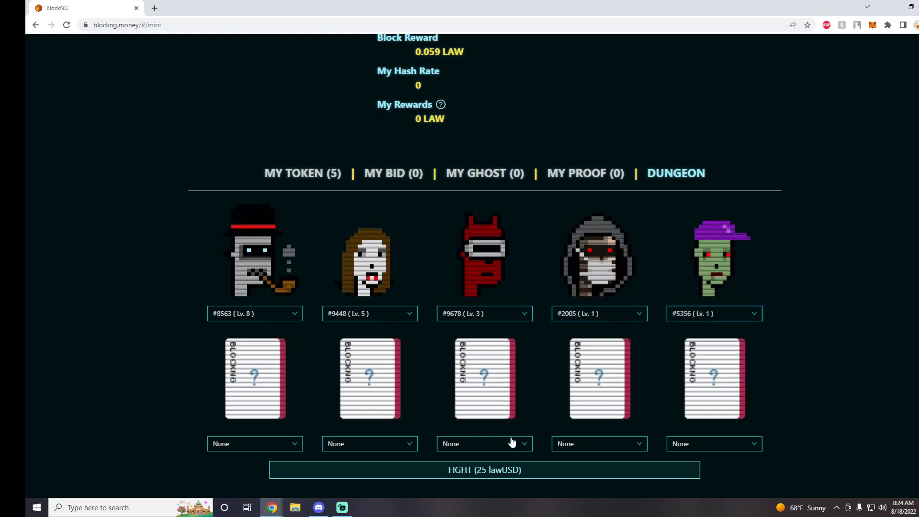
# Step: Request a 25 lawUSD dungeon fight with the five LawPunks and reject its transaction in MetaMask
pyautogui.click(509, 471)
pyautogui.scroll(3, 514, 396)
pyautogui.scroll(3, 514, 395)
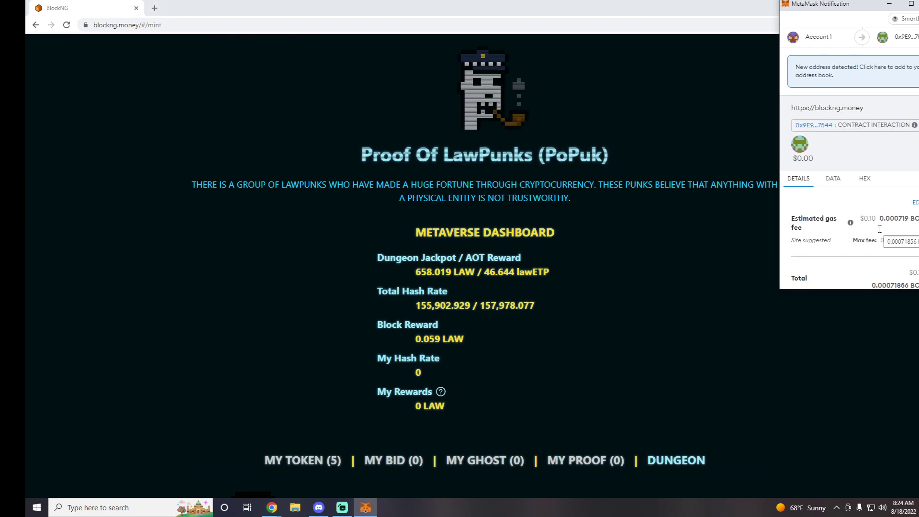
pyautogui.scroll(-2, 880, 234)
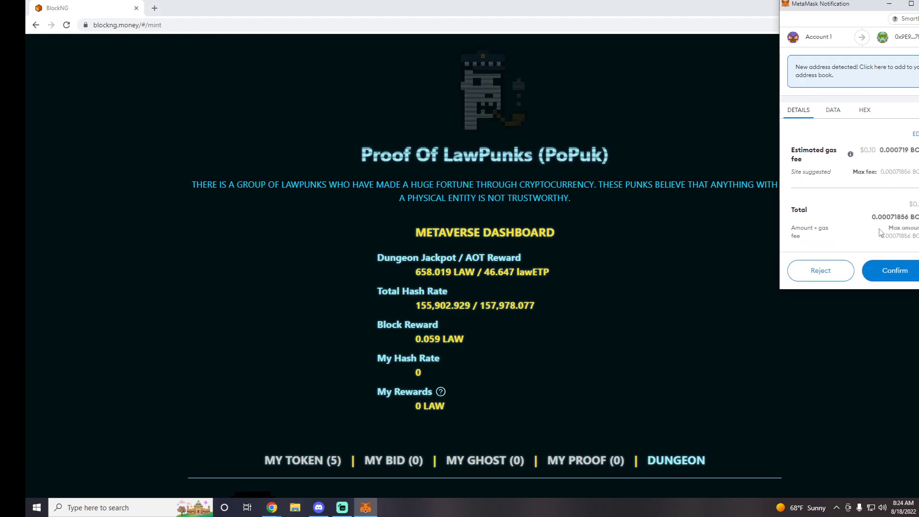
pyautogui.click(815, 274)
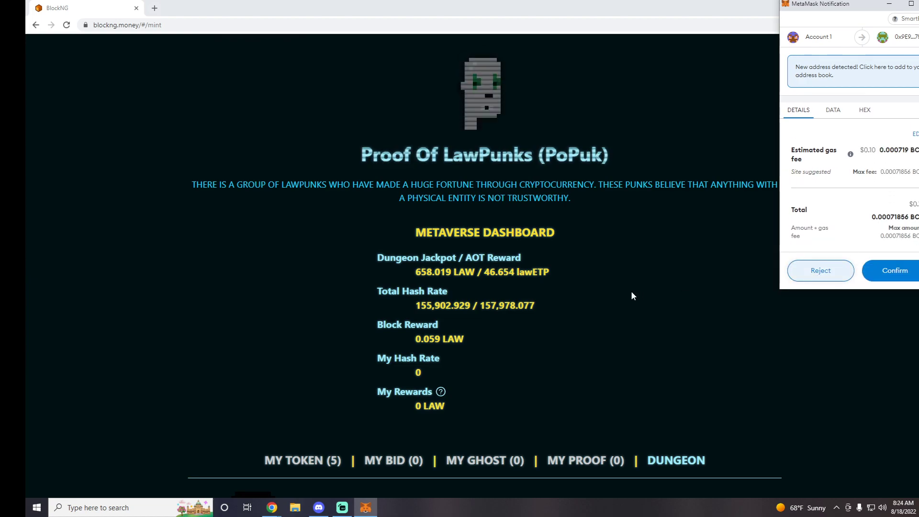
# Step: Reset the fifth, fourth and third dungeon slots to None, keeping only LawPunks #8563 and #9448
pyautogui.scroll(-3, 634, 283)
pyautogui.scroll(-2, 634, 288)
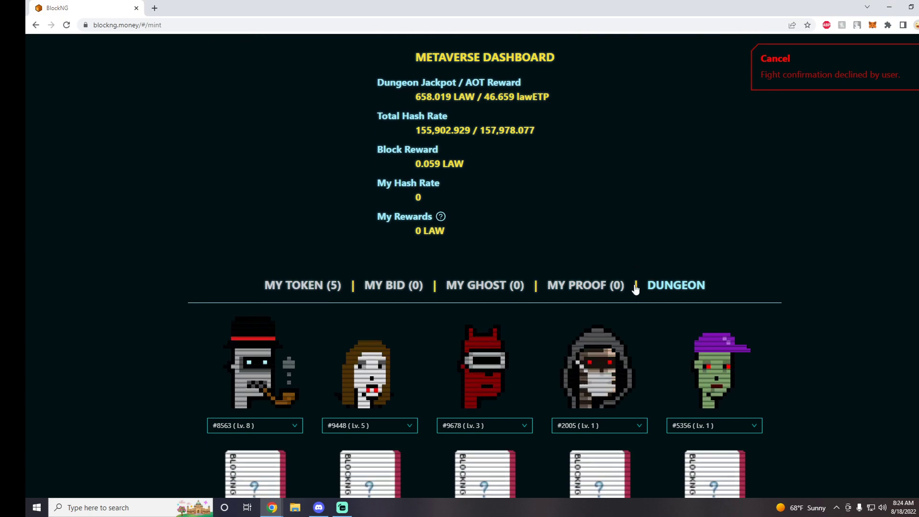
pyautogui.click(382, 362)
pyautogui.click(432, 331)
pyautogui.click(728, 361)
pyautogui.click(715, 380)
pyautogui.click(634, 364)
pyautogui.click(600, 386)
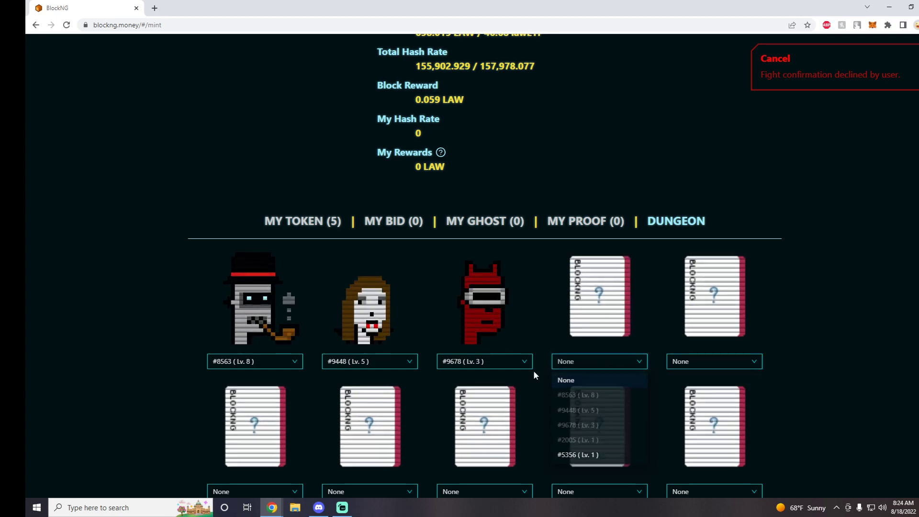
pyautogui.click(498, 361)
pyautogui.click(488, 382)
# Step: Start a 10 lawUSD dungeon fight with the two selected LawPunks and confirm the transaction in MetaMask
pyautogui.scroll(-6, 558, 354)
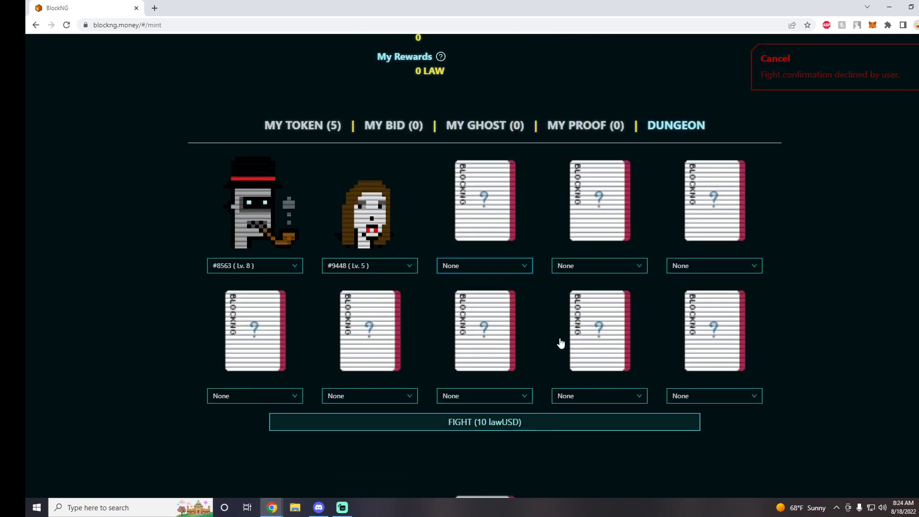
pyautogui.click(509, 234)
pyautogui.scroll(5, 557, 279)
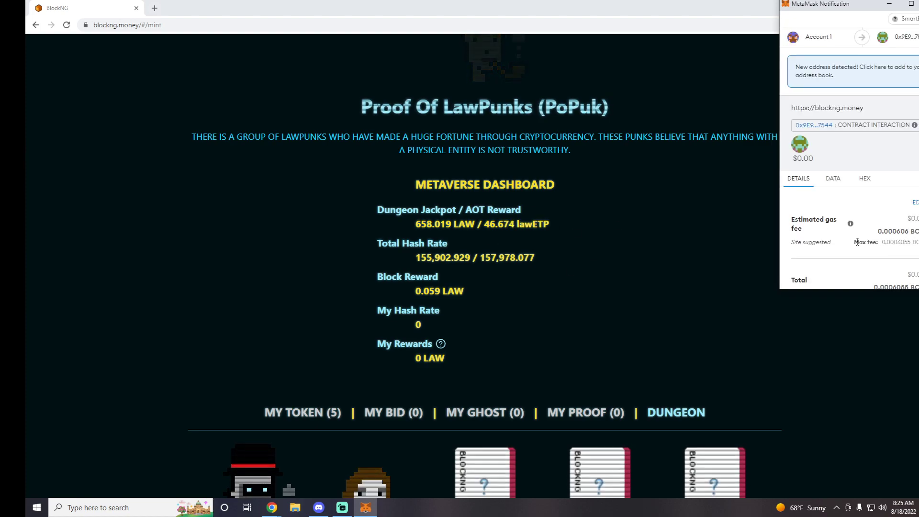
pyautogui.scroll(-3, 874, 241)
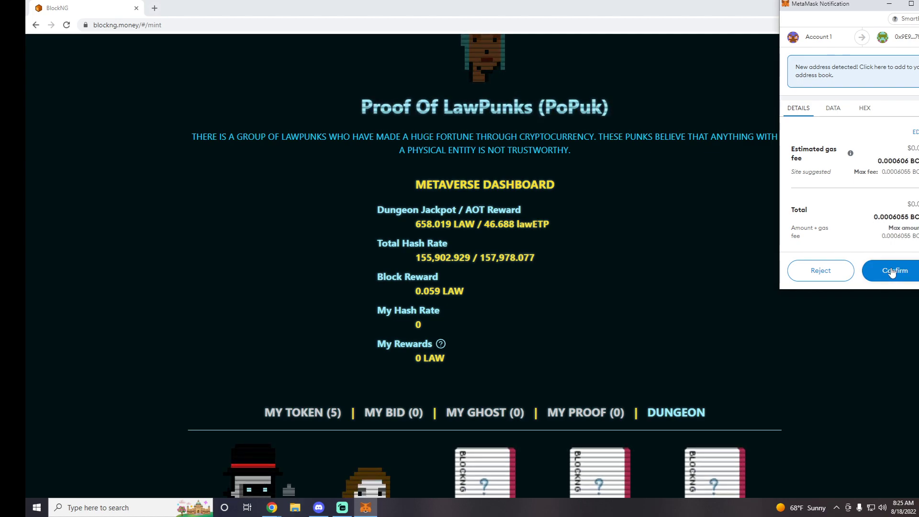
pyautogui.click(892, 271)
# Step: Review the dungeon's outcome odds, open the box without fighting again, and confirm the transaction in MetaMask
pyautogui.scroll(-2, 759, 251)
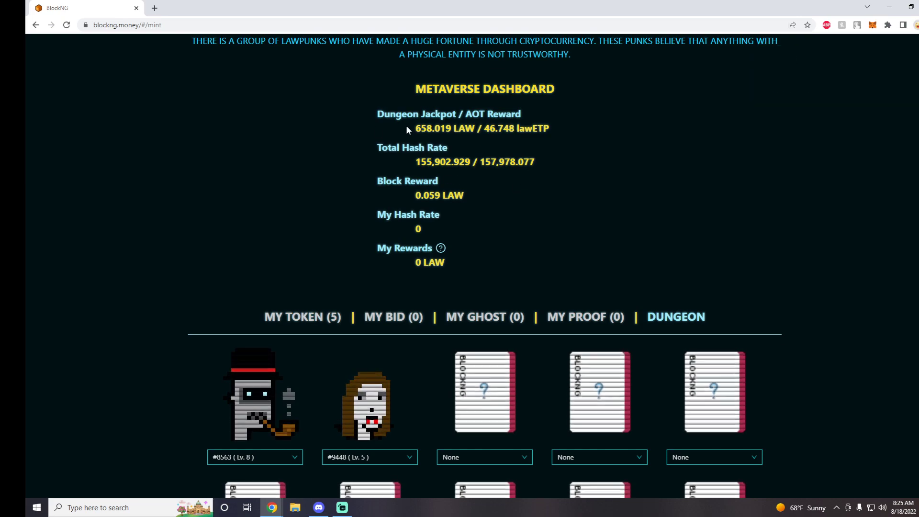
pyautogui.scroll(-15, 552, 185)
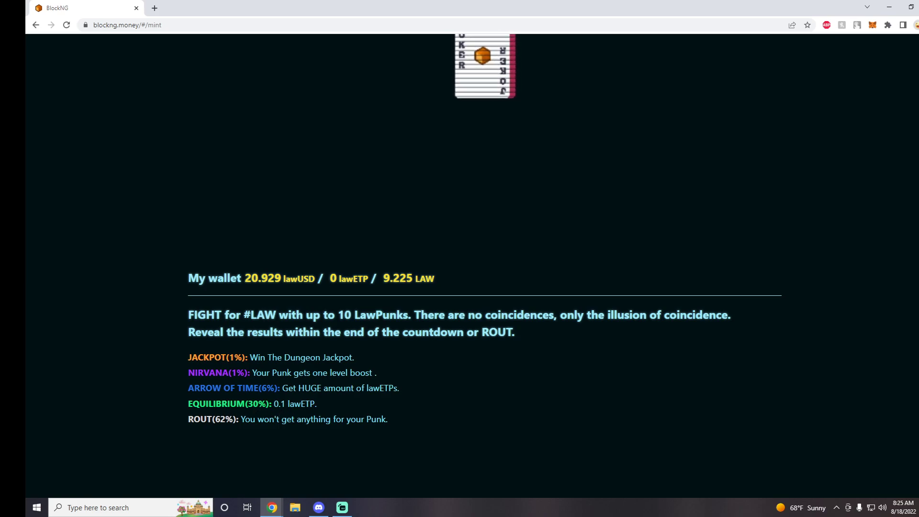
pyautogui.scroll(10, 441, 400)
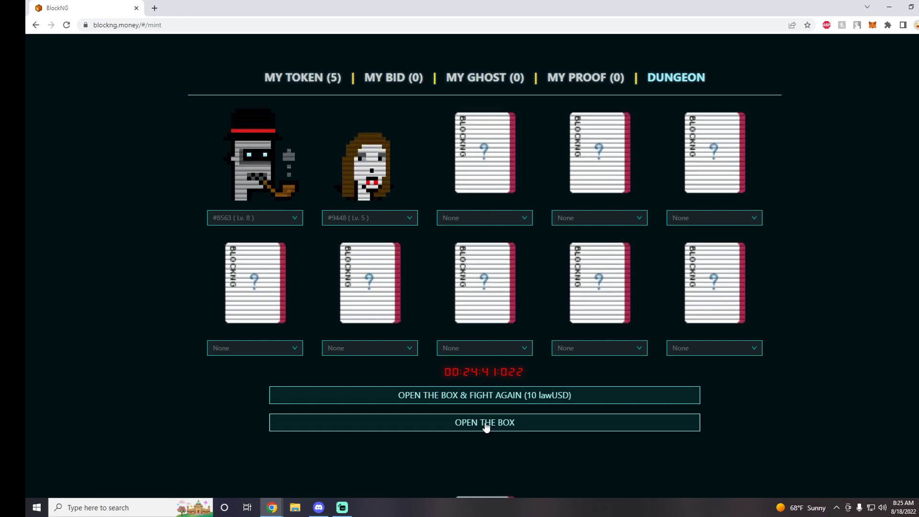
pyautogui.click(485, 426)
pyautogui.scroll(10, 496, 414)
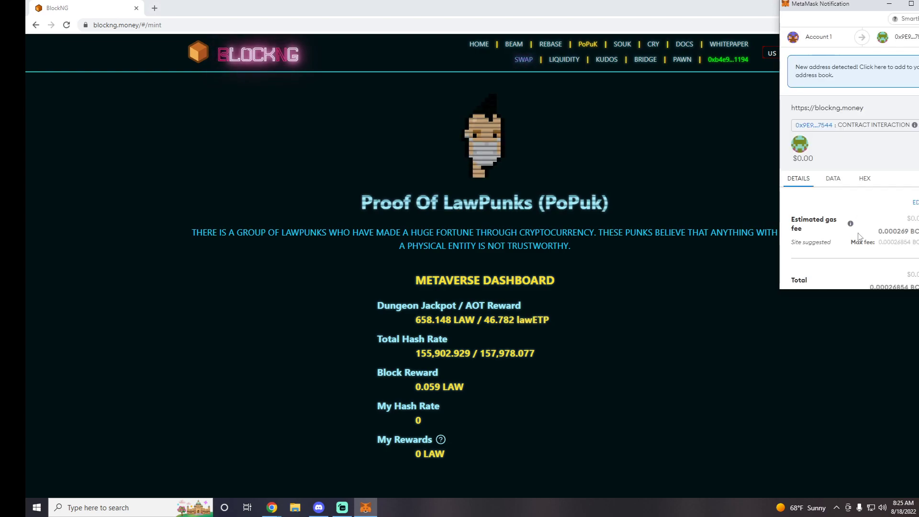
pyautogui.scroll(-2, 859, 235)
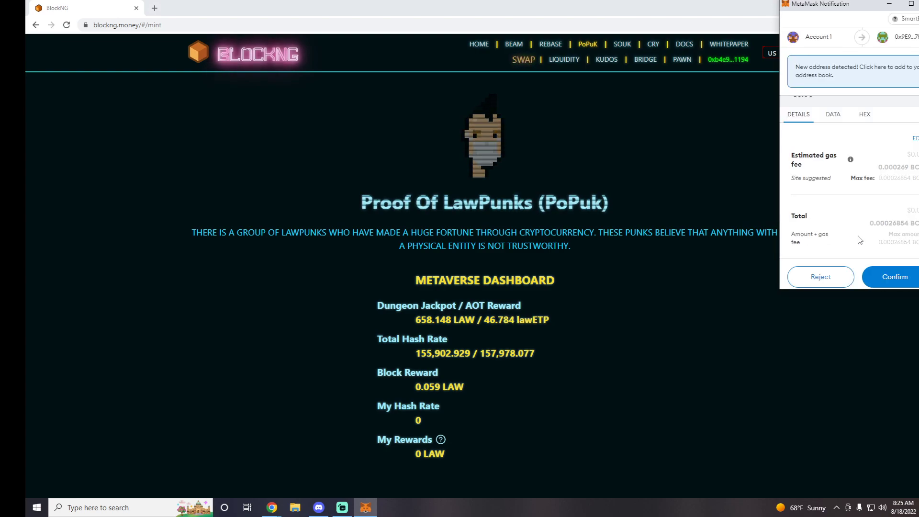
pyautogui.click(896, 271)
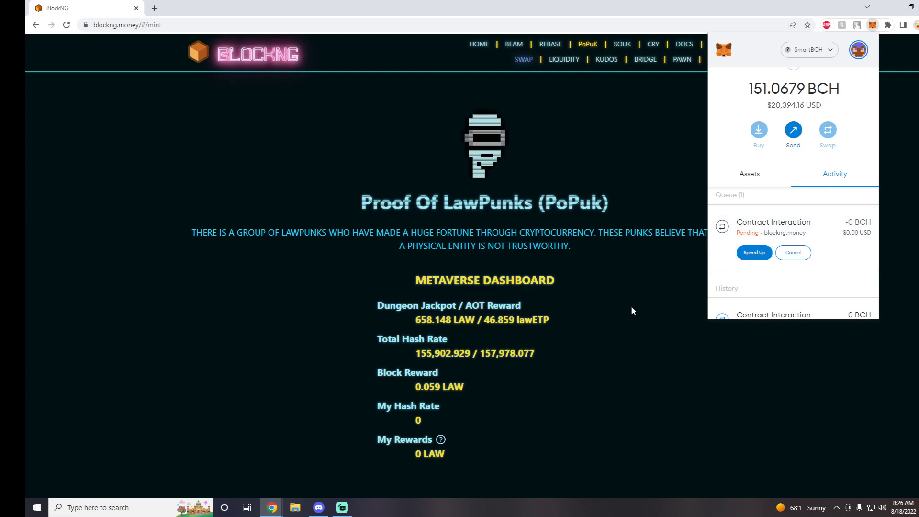
# Step: Examine the dungeon fight results for both LawPunks and the token balances in the wallet line
pyautogui.scroll(-6, 656, 287)
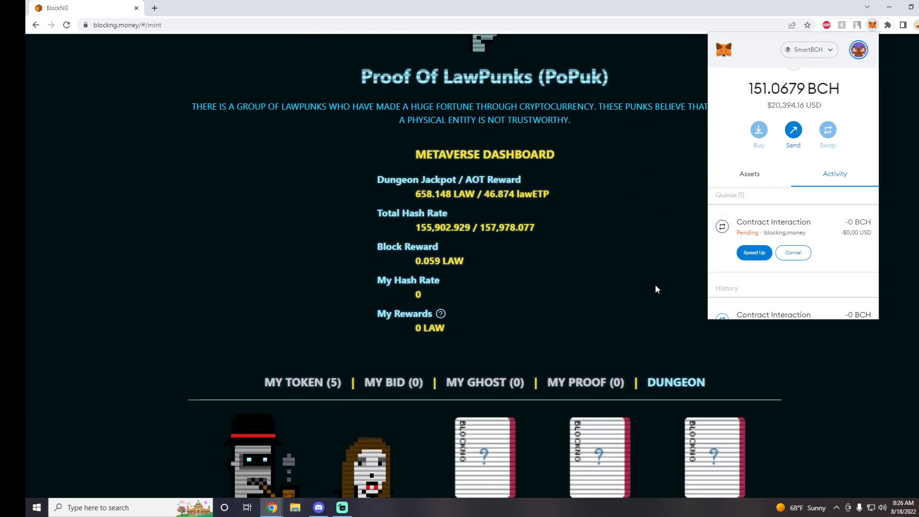
pyautogui.scroll(-5, 656, 288)
pyautogui.scroll(-3, 546, 333)
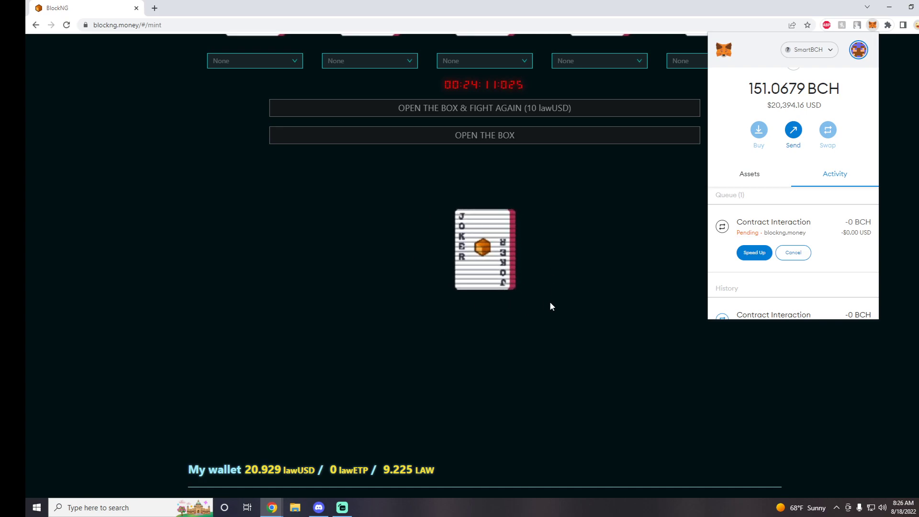
pyautogui.scroll(2, 574, 309)
pyautogui.scroll(-1, 574, 309)
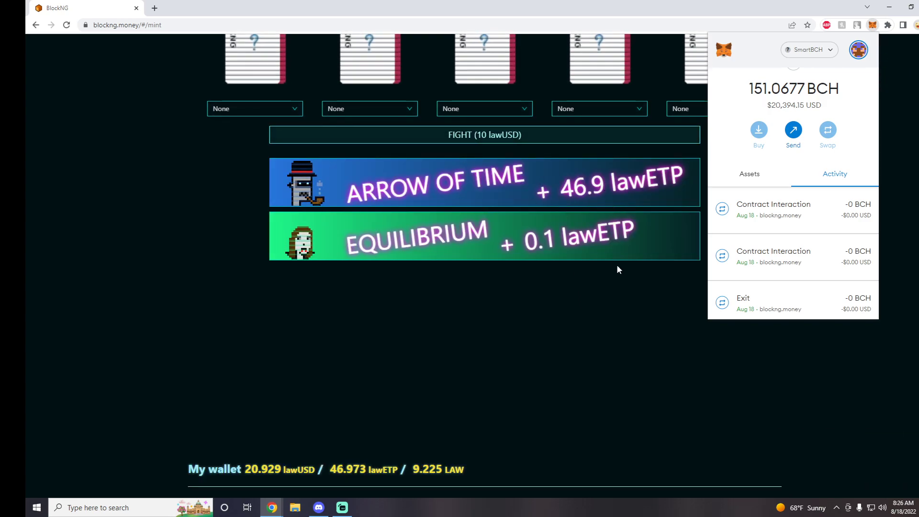
pyautogui.scroll(2, 635, 303)
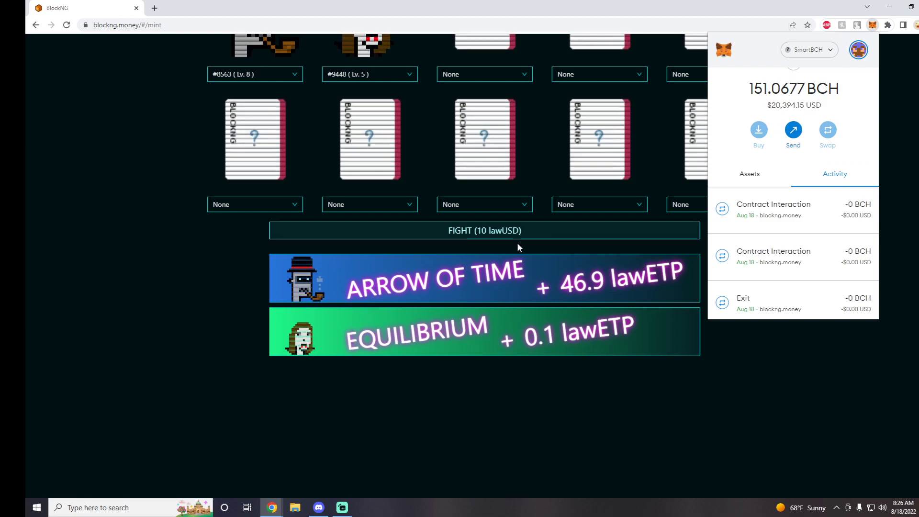
pyautogui.scroll(1, 501, 245)
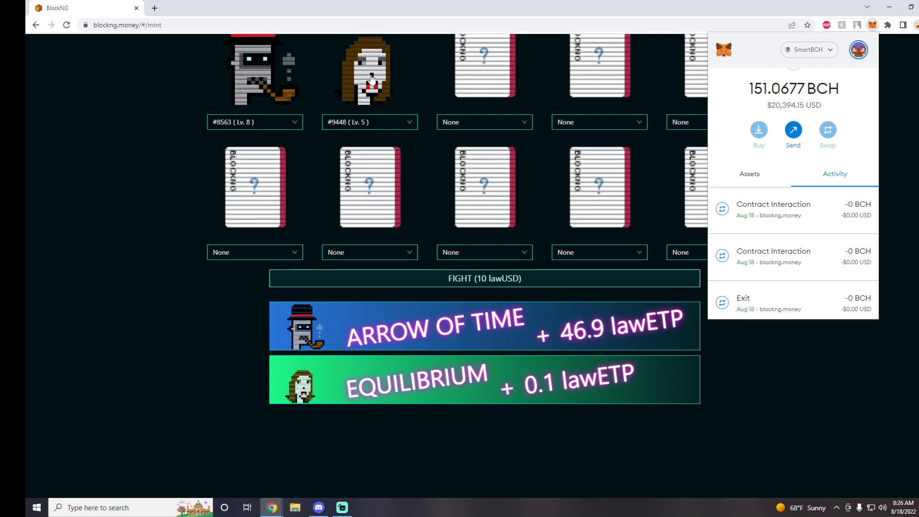
pyautogui.scroll(2, 426, 143)
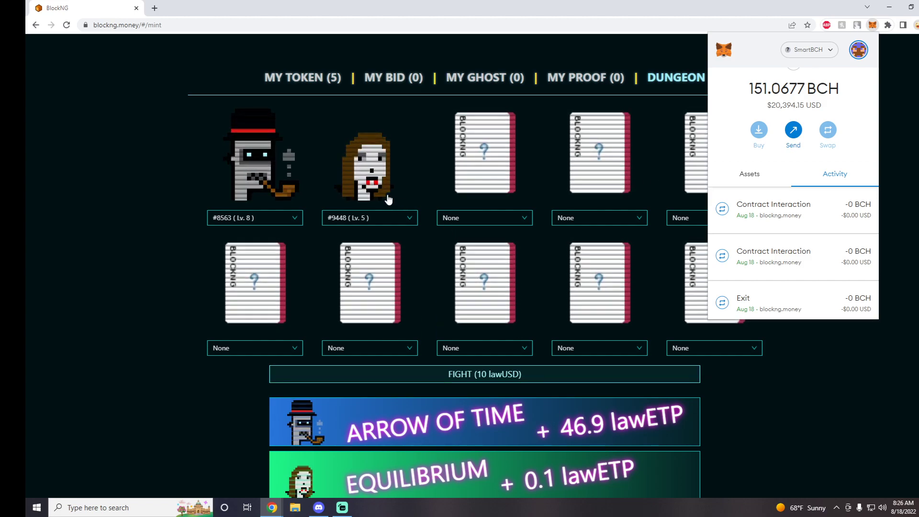
pyautogui.scroll(1, 565, 283)
pyautogui.scroll(-1, 560, 335)
pyautogui.scroll(-2, 563, 312)
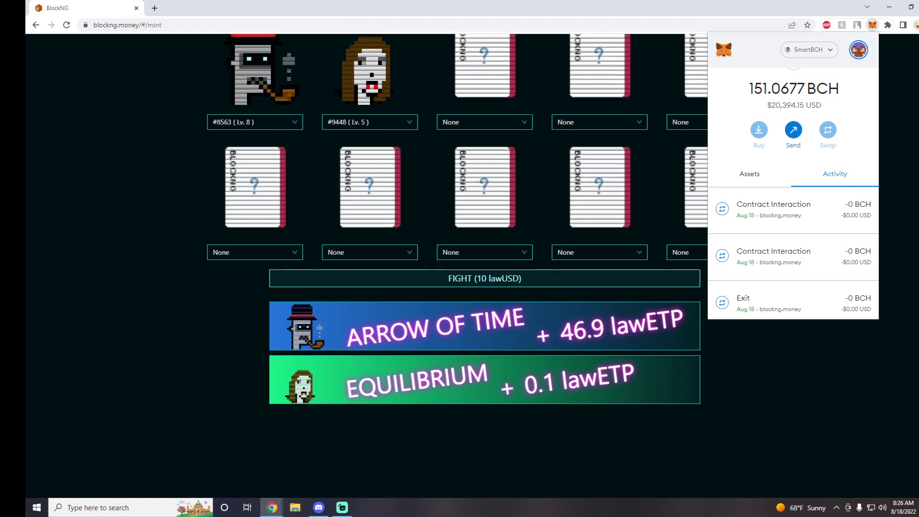
# Step: Open LawSwap and set up a swap of the maximum lawETP balance to BCH
pyautogui.scroll(1, 590, 199)
pyautogui.scroll(10, 590, 199)
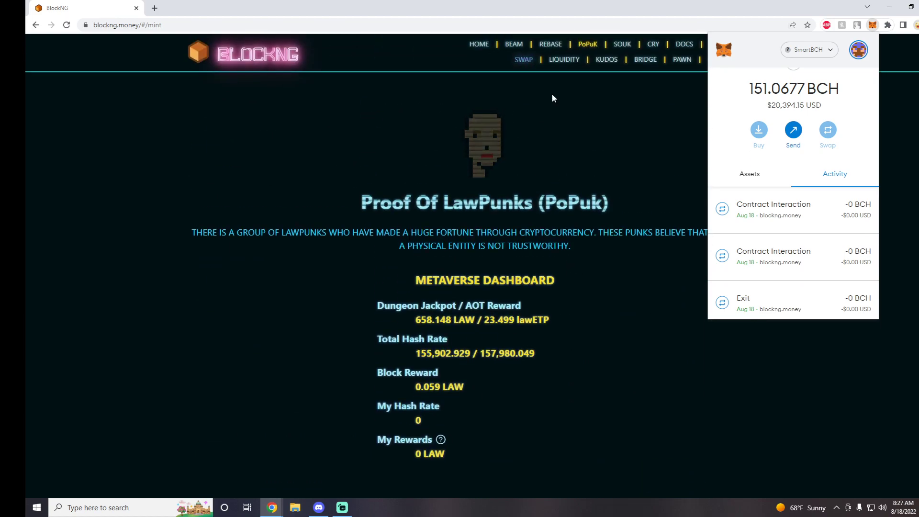
pyautogui.click(558, 98)
pyautogui.click(523, 60)
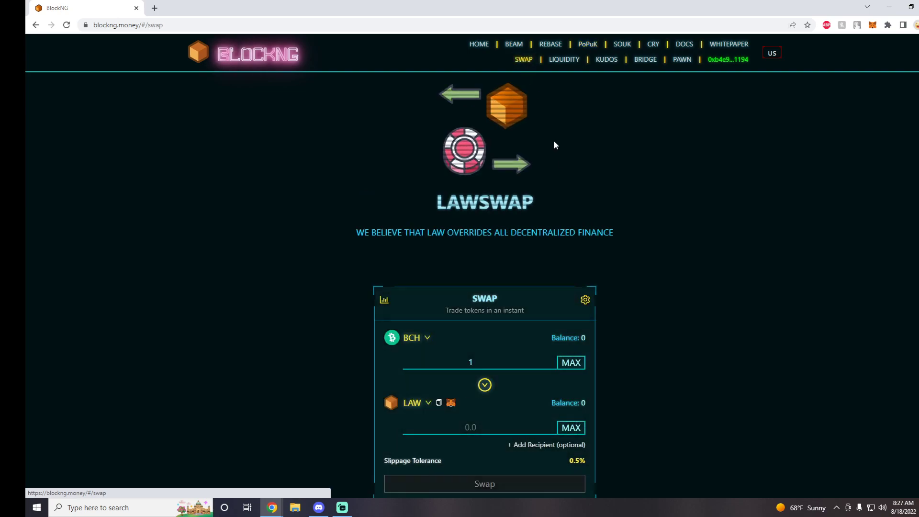
pyautogui.scroll(-1, 540, 295)
pyautogui.click(484, 338)
pyautogui.click(425, 290)
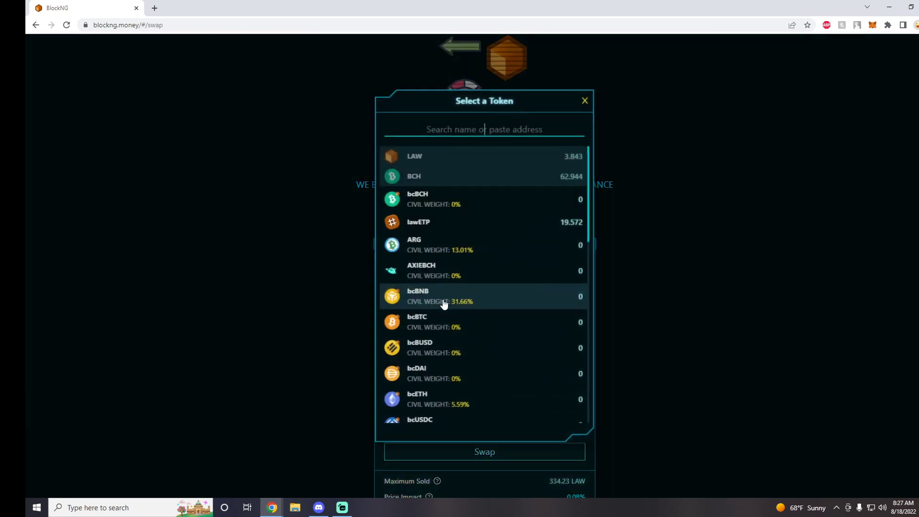
pyautogui.click(455, 225)
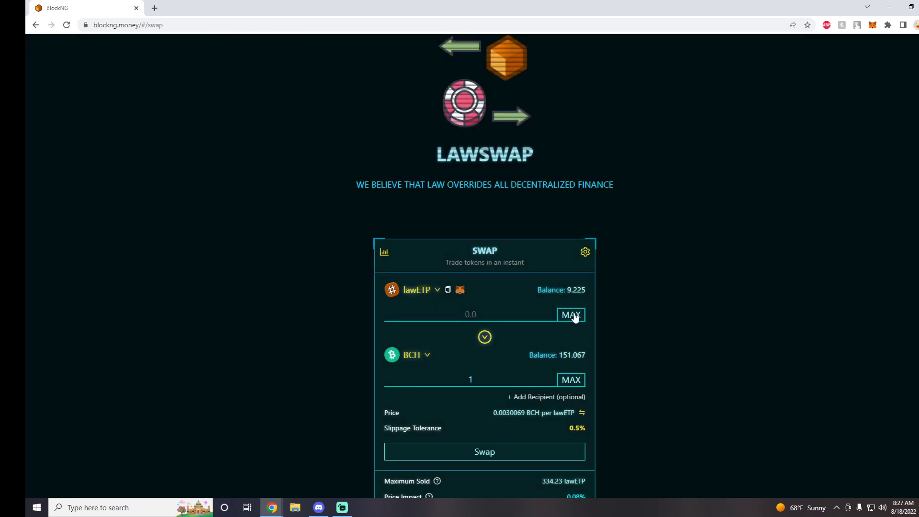
pyautogui.click(578, 317)
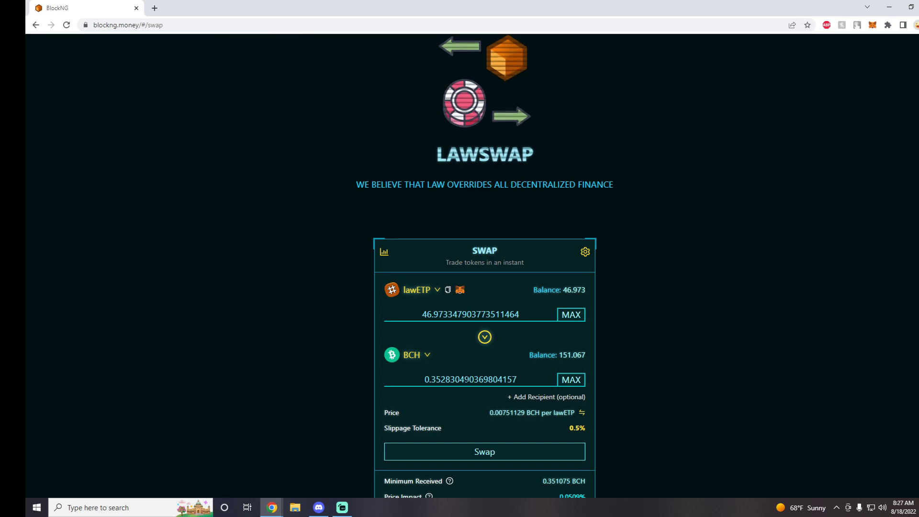
# Step: Submit the lawETP-to-BCH swap and confirm the transaction in MetaMask
pyautogui.click(518, 452)
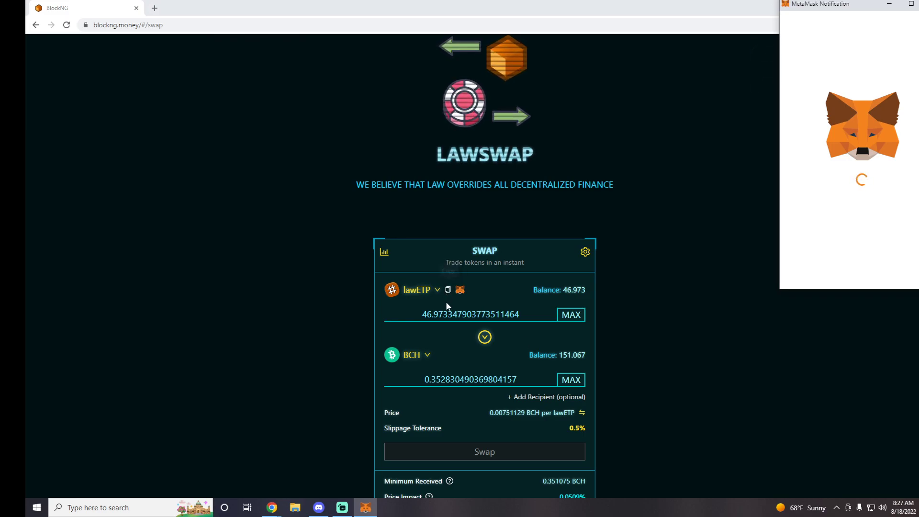
pyautogui.scroll(-3, 825, 246)
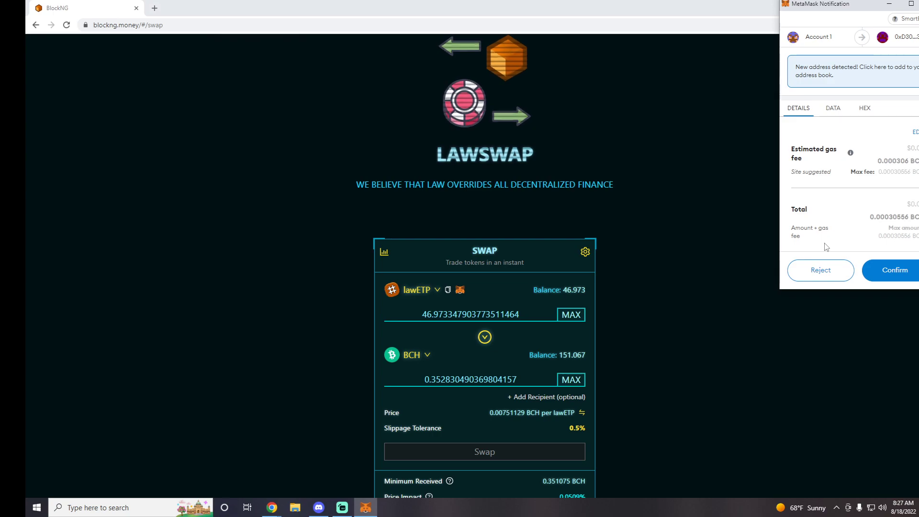
pyautogui.click(898, 270)
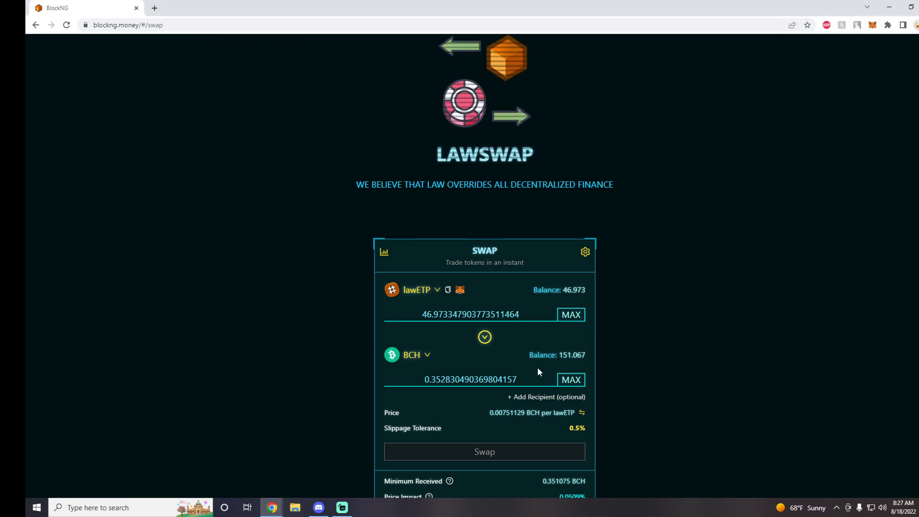
# Step: Check the value of .35 BCH in bcUSDT on SmartSwap and close its page to return to LawSwap
pyautogui.scroll(-1, 537, 367)
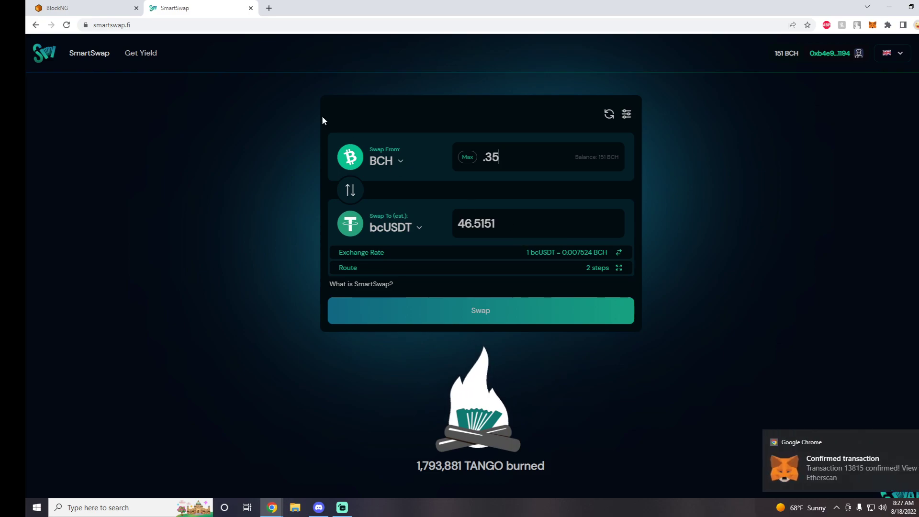
pyautogui.hotkey('ctrl', 'w')
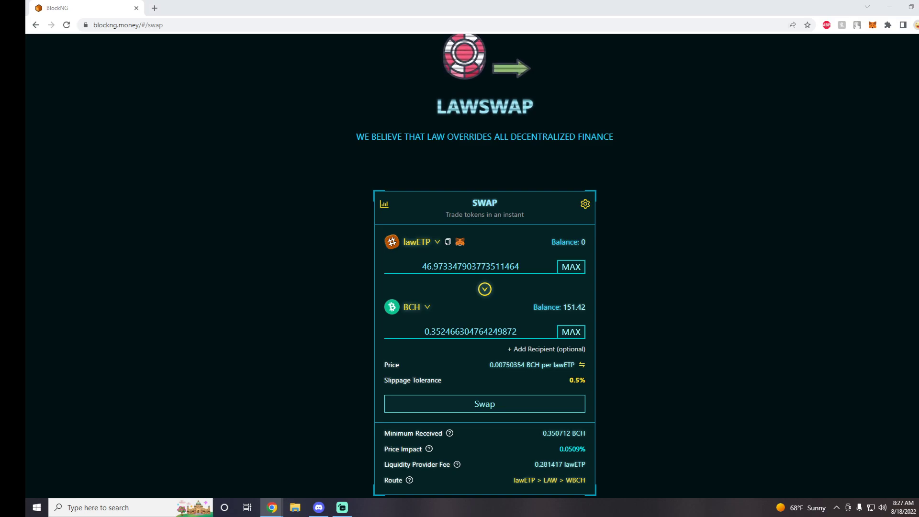
pyautogui.scroll(2, 602, 219)
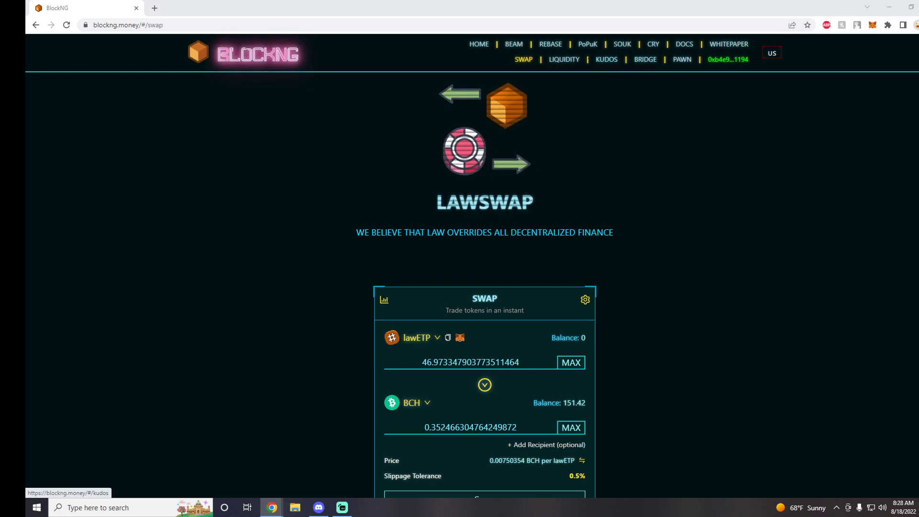
# Step: Go back to PoPuK and review the dungeon's wallet line, outcome odds, empty punk slots and metaverse dashboard
pyautogui.click(587, 46)
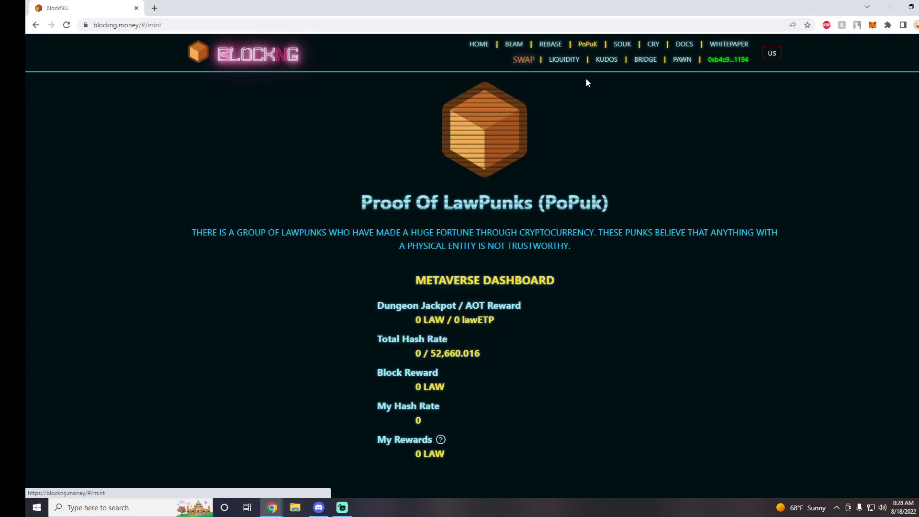
pyautogui.scroll(-3, 587, 243)
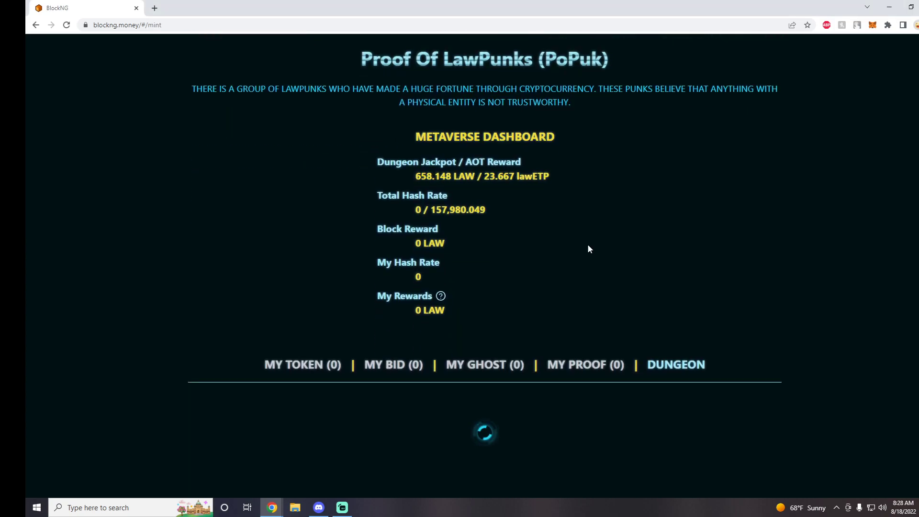
pyautogui.scroll(-4, 572, 252)
pyautogui.scroll(-8, 573, 251)
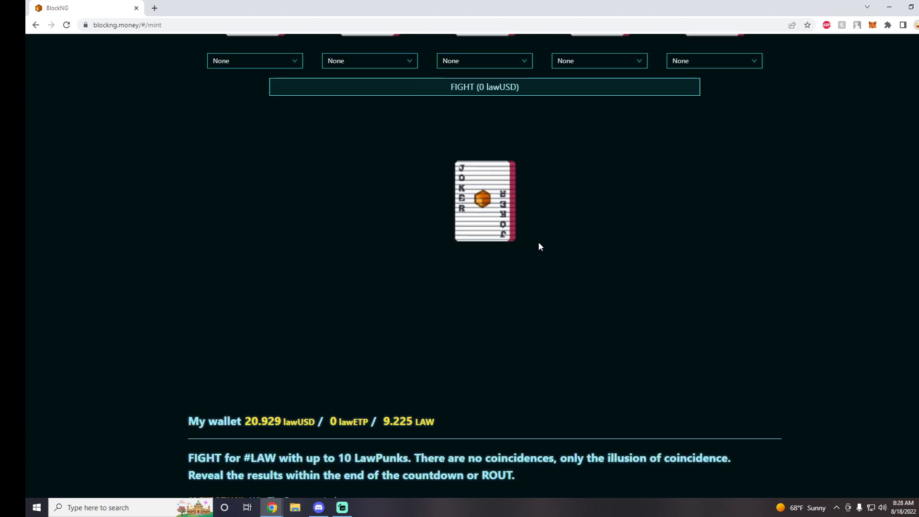
pyautogui.scroll(-6, 537, 242)
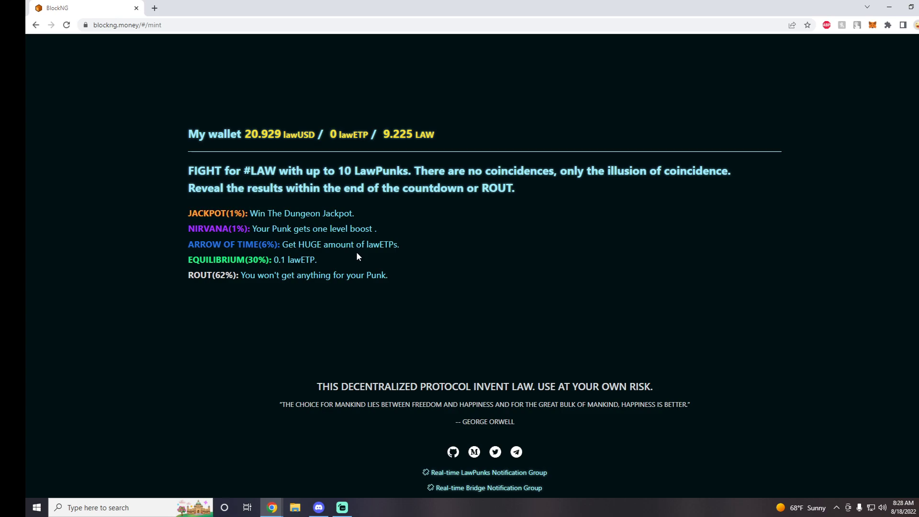
pyautogui.scroll(12, 410, 266)
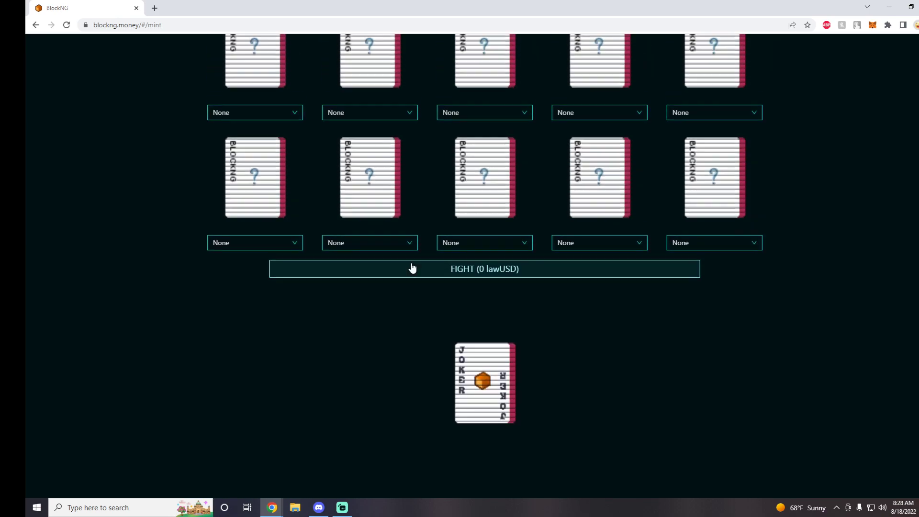
pyautogui.scroll(2, 410, 267)
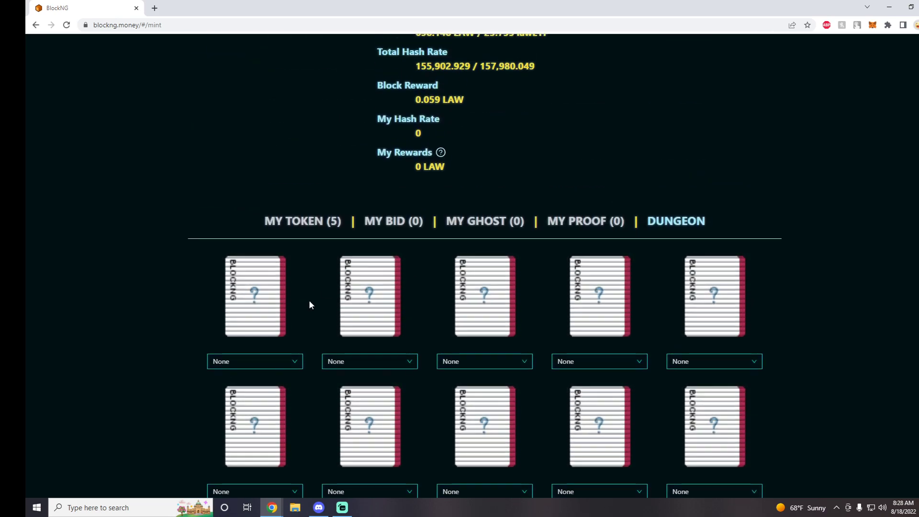
pyautogui.scroll(4, 433, 306)
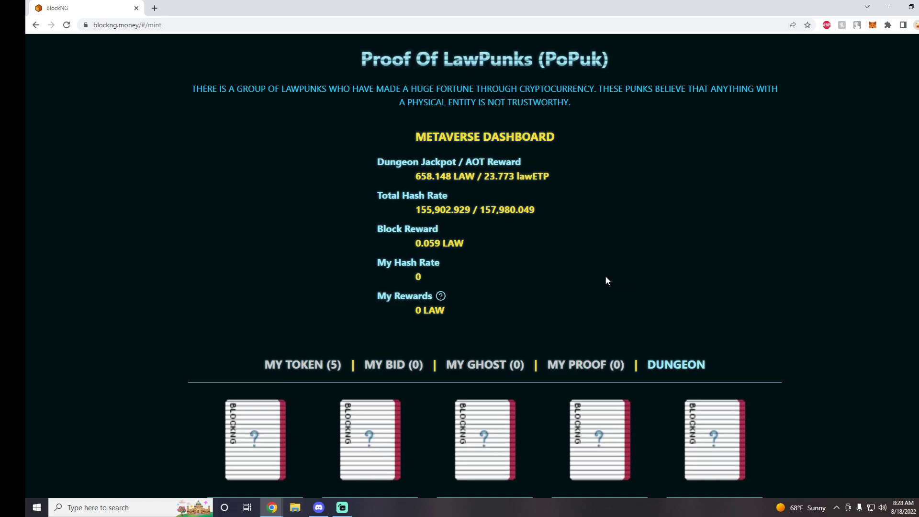
pyautogui.scroll(-1, 526, 266)
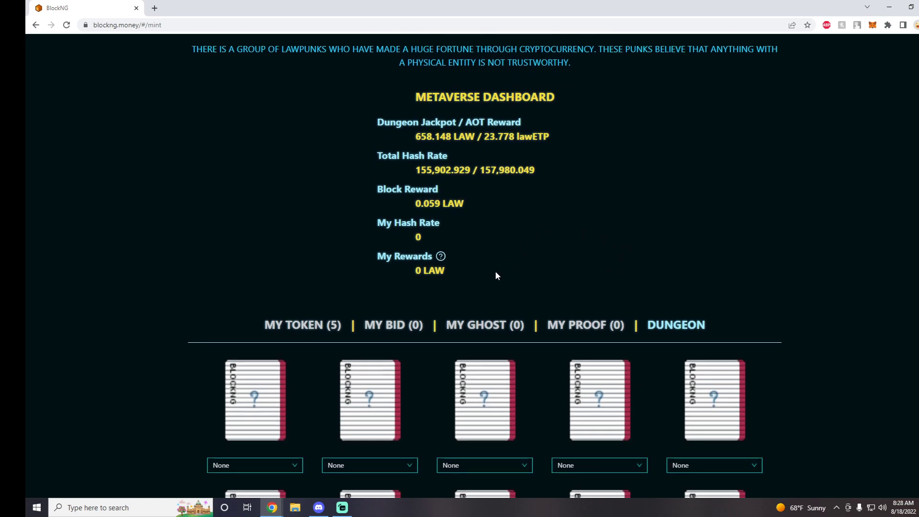
# Step: View the owned LawPunks under My Token, checking their power levels and the token transfer form
pyautogui.click(304, 320)
pyautogui.scroll(-7, 627, 298)
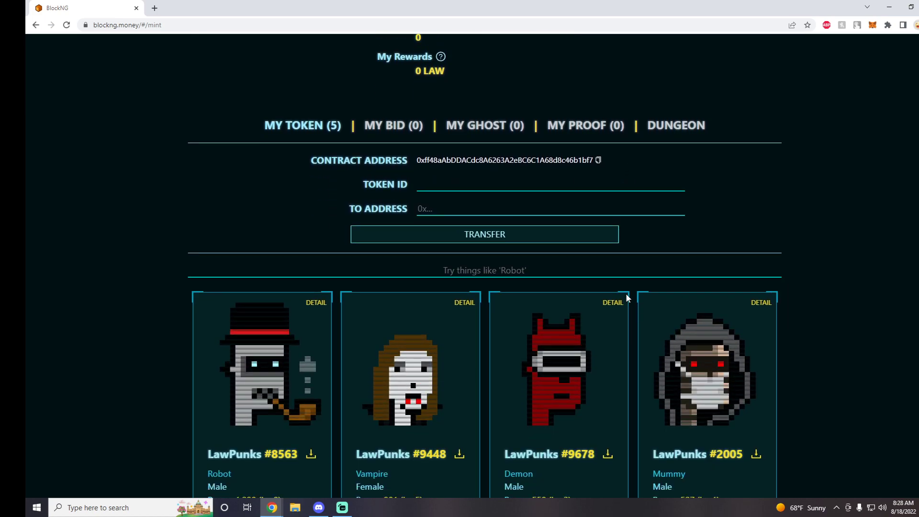
pyautogui.scroll(-3, 289, 288)
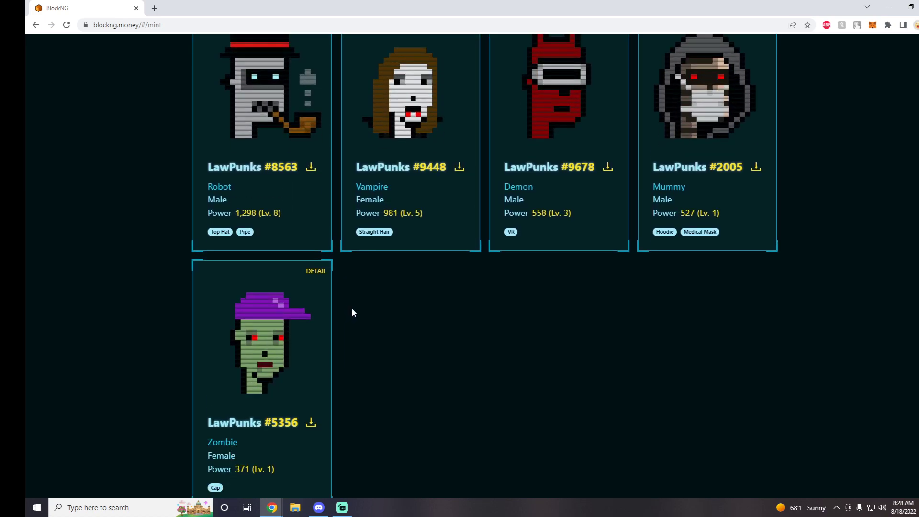
pyautogui.scroll(6, 506, 302)
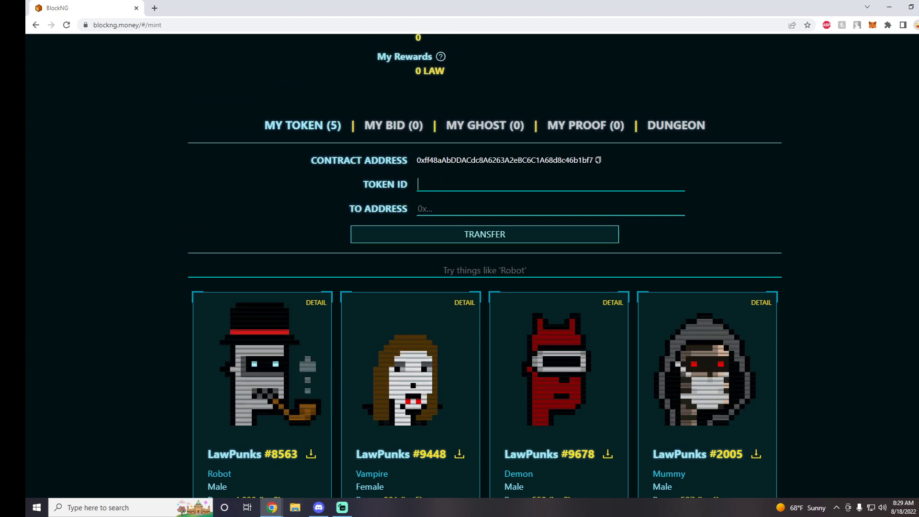
pyautogui.scroll(-1, 286, 406)
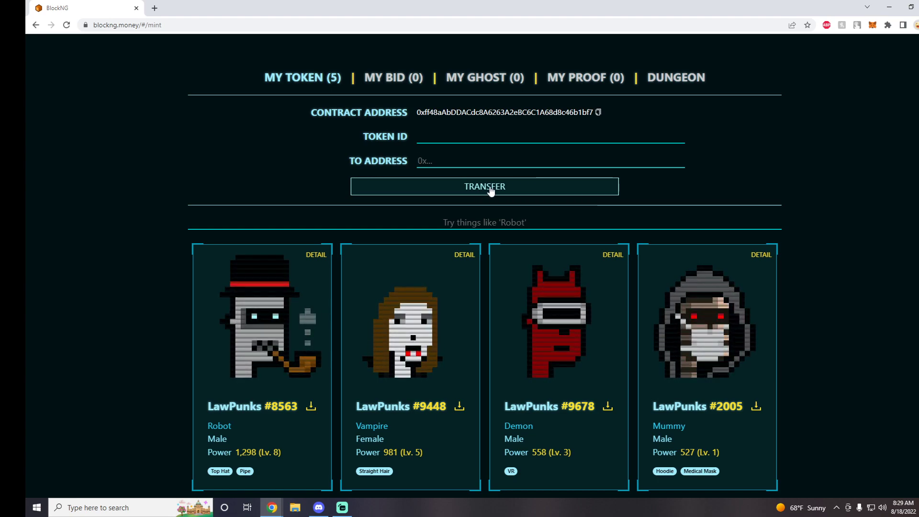
pyautogui.scroll(2, 490, 191)
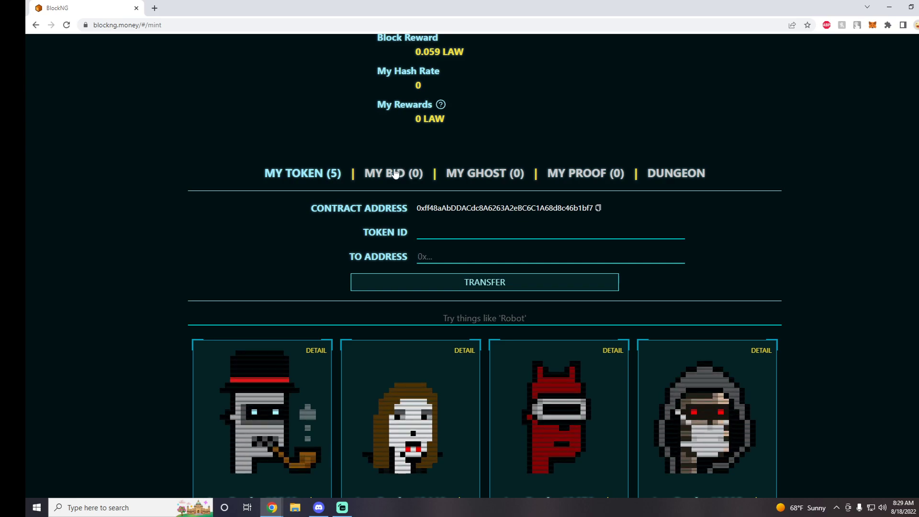
# Step: View the My Bid section and the metaverse dashboard on the PoPuK page
pyautogui.click(394, 173)
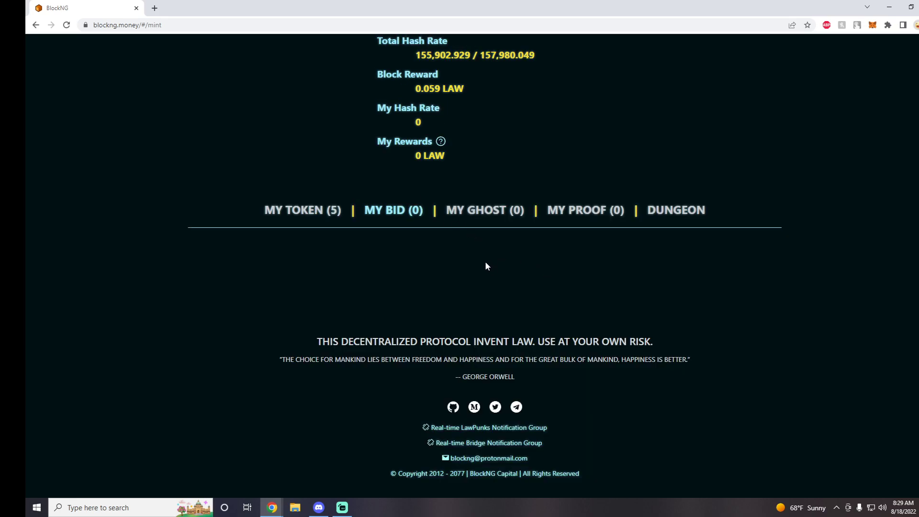
pyautogui.scroll(6, 484, 260)
pyautogui.scroll(-2, 499, 272)
pyautogui.scroll(2, 500, 268)
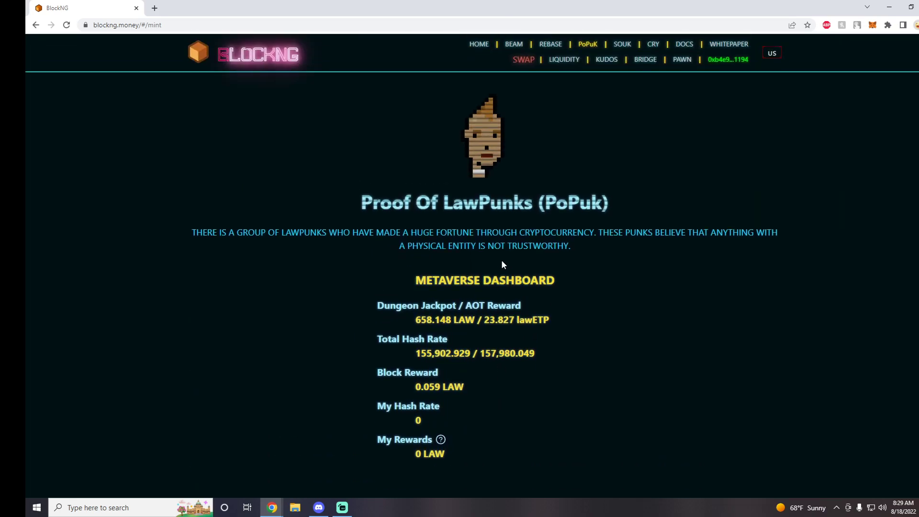
# Step: Open the Souk marketplace and look through its search filters and the LawPunks on sale with their prices
pyautogui.click(623, 44)
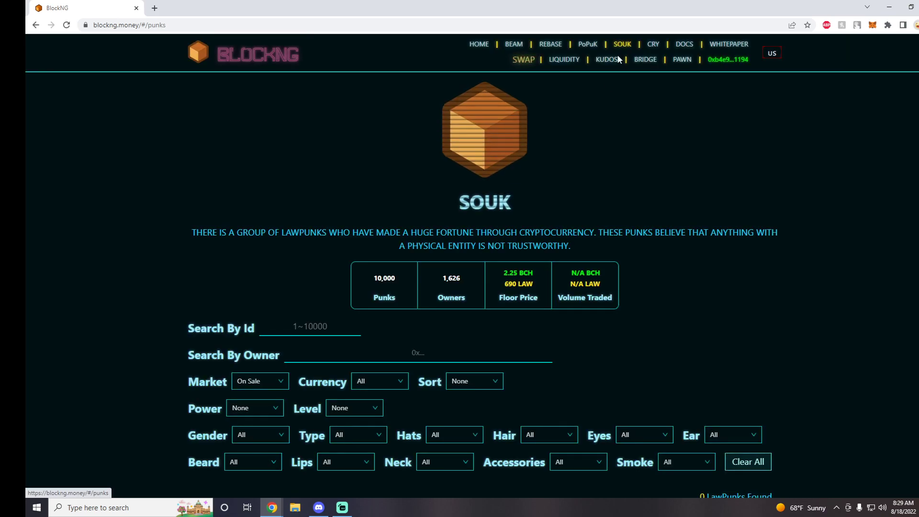
pyautogui.scroll(-4, 551, 287)
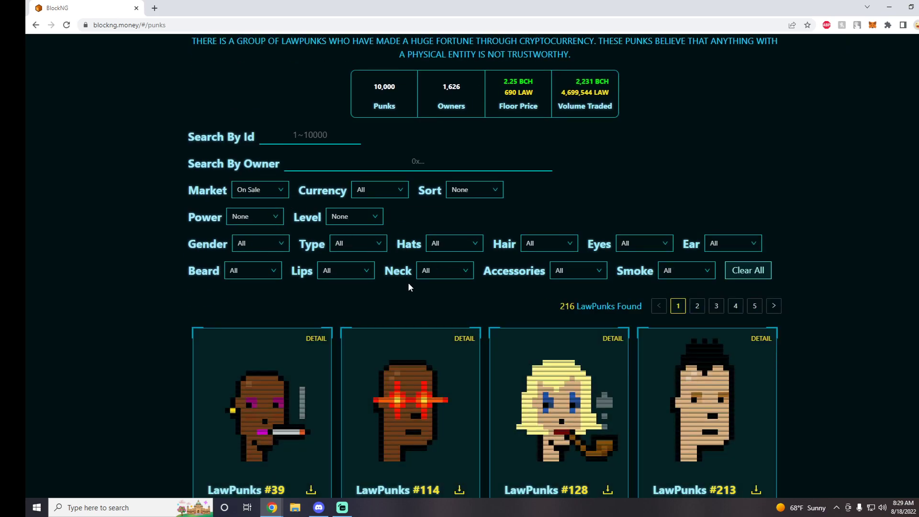
pyautogui.scroll(-5, 311, 287)
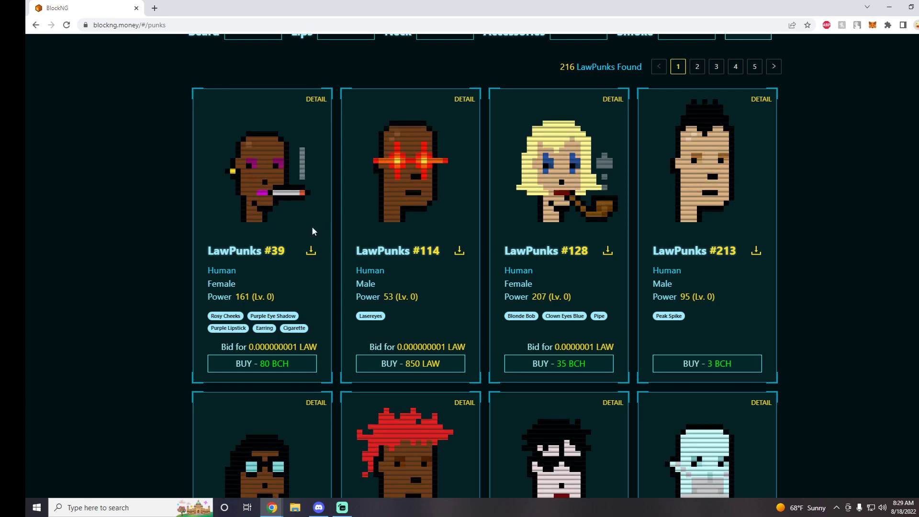
pyautogui.scroll(8, 312, 230)
# Step: Return to PoPuK and view the My Bid and My Ghost sections
pyautogui.click(523, 60)
pyautogui.scroll(-8, 532, 287)
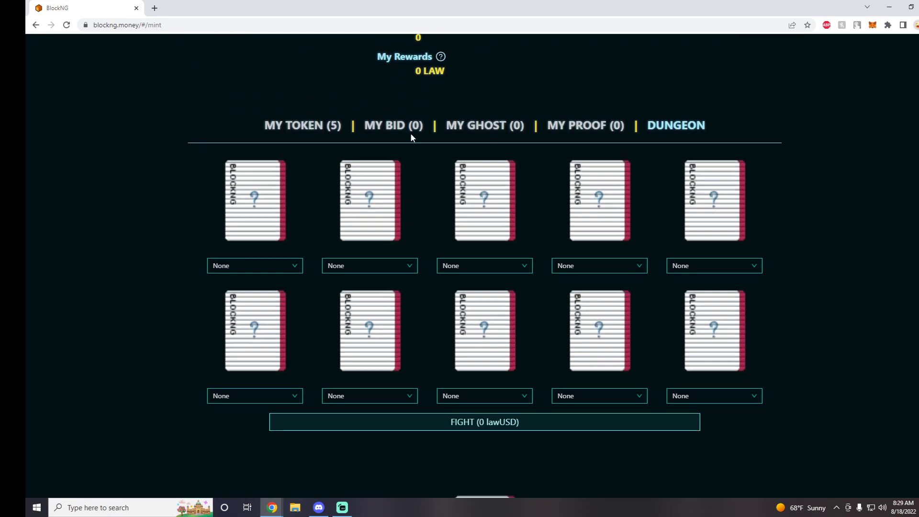
pyautogui.click(393, 125)
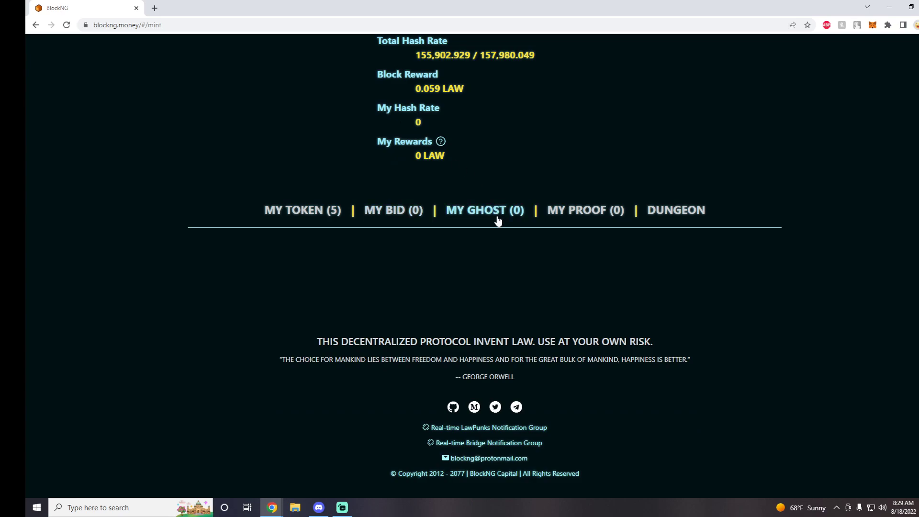
pyautogui.scroll(1, 500, 229)
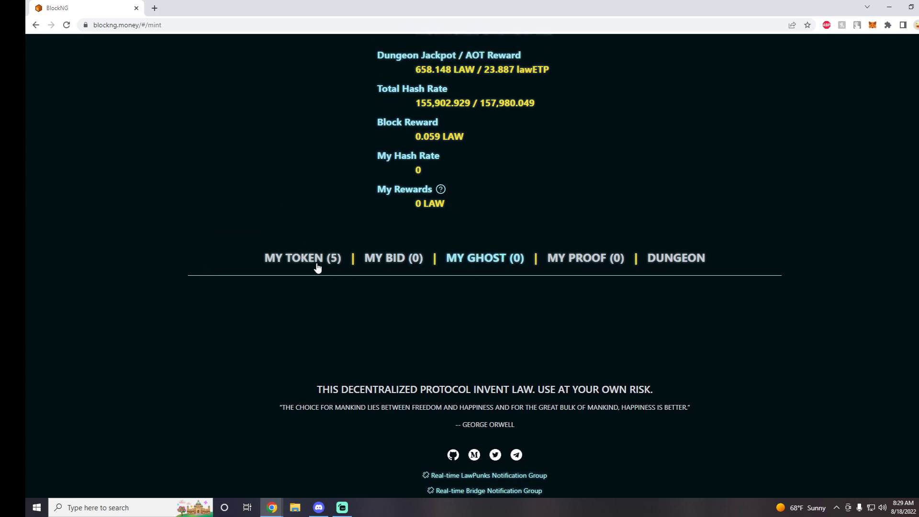
# Step: Open the detail page of LawPunks #8563 from My Token and view its accessories and metaverse power
pyautogui.click(319, 260)
pyautogui.scroll(-4, 325, 259)
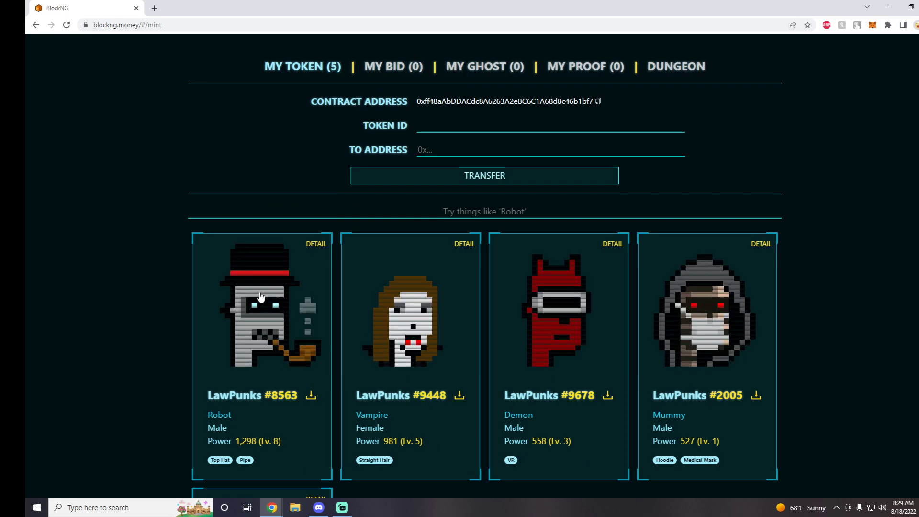
pyautogui.click(260, 297)
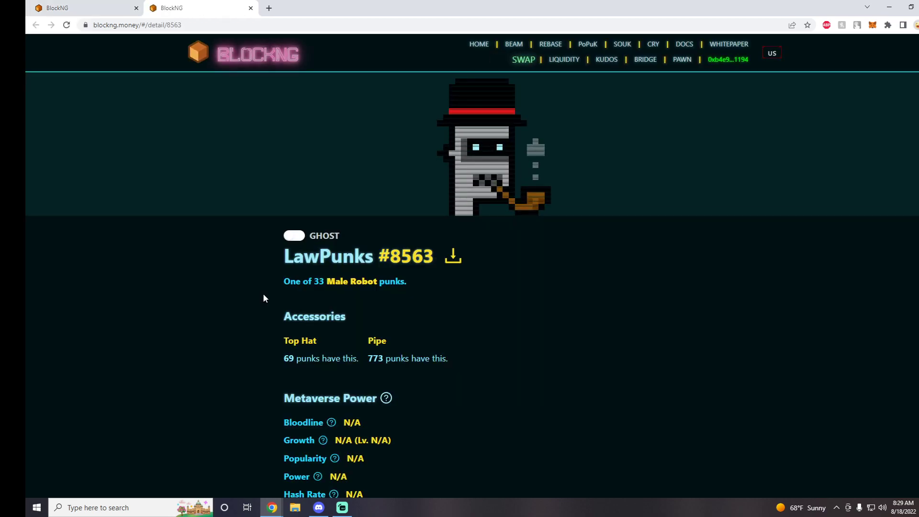
pyautogui.scroll(-6, 258, 287)
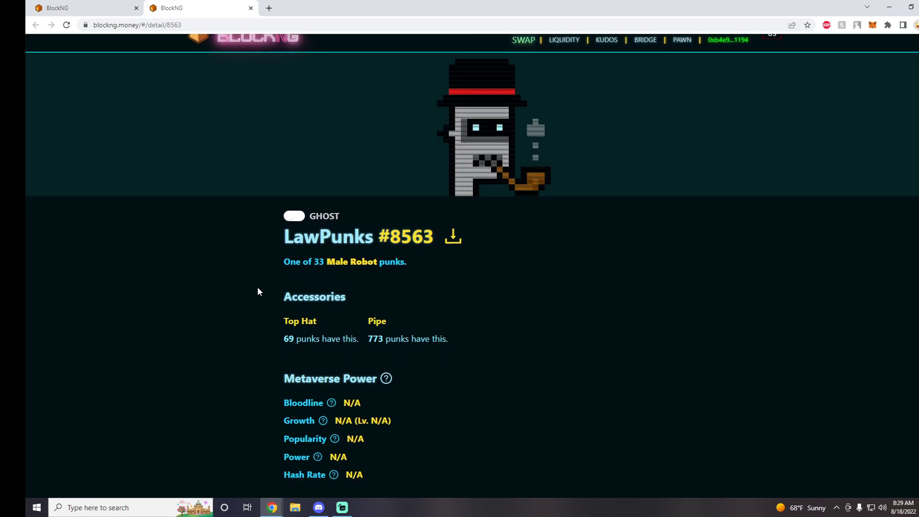
# Step: Look over the accessories, metaverse power values and Pharmacist and Guru skills of LawPunks #8563
pyautogui.scroll(-2, 255, 292)
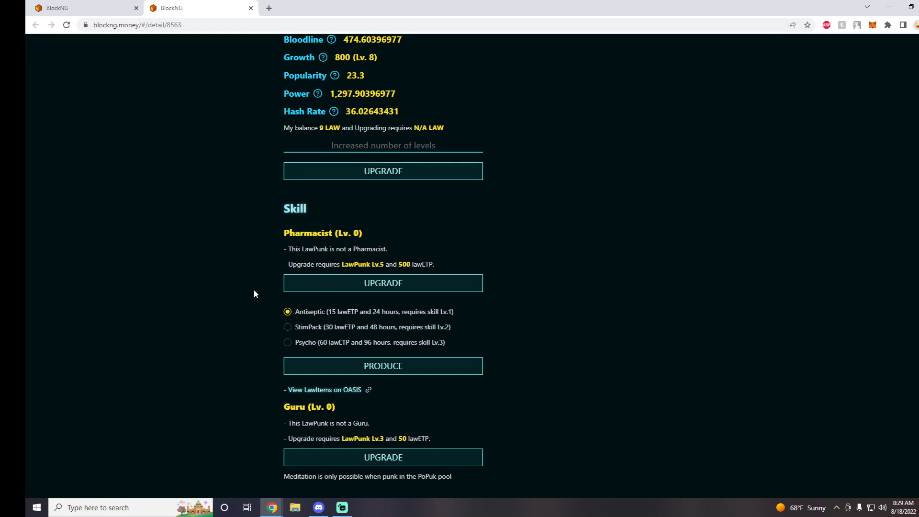
pyautogui.scroll(3, 254, 294)
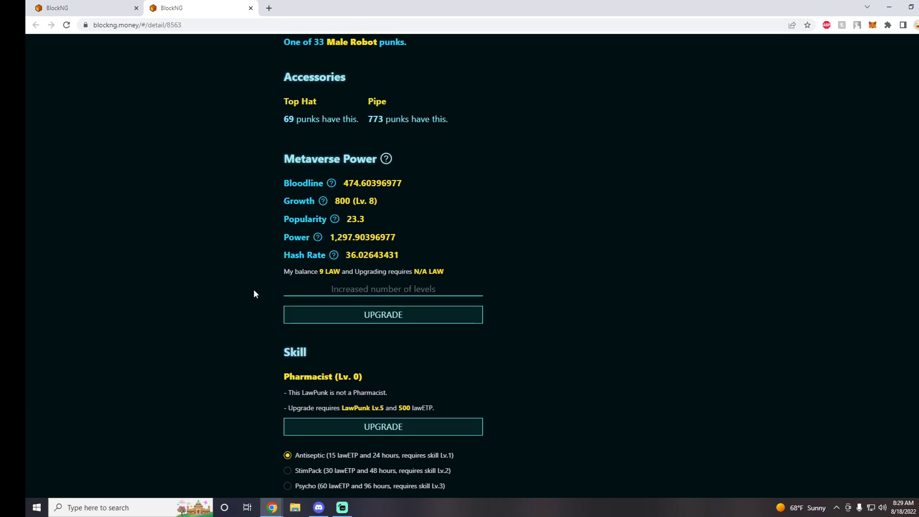
pyautogui.scroll(1, 254, 290)
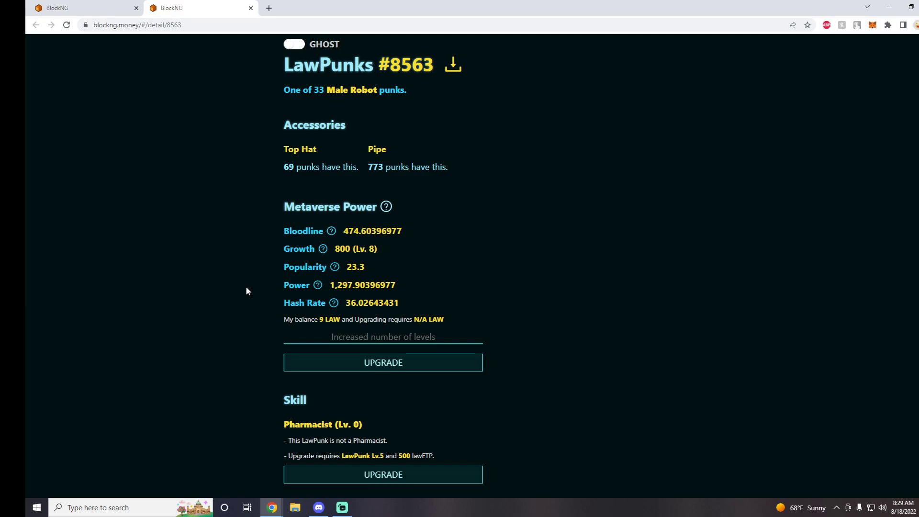
pyautogui.scroll(4, 246, 287)
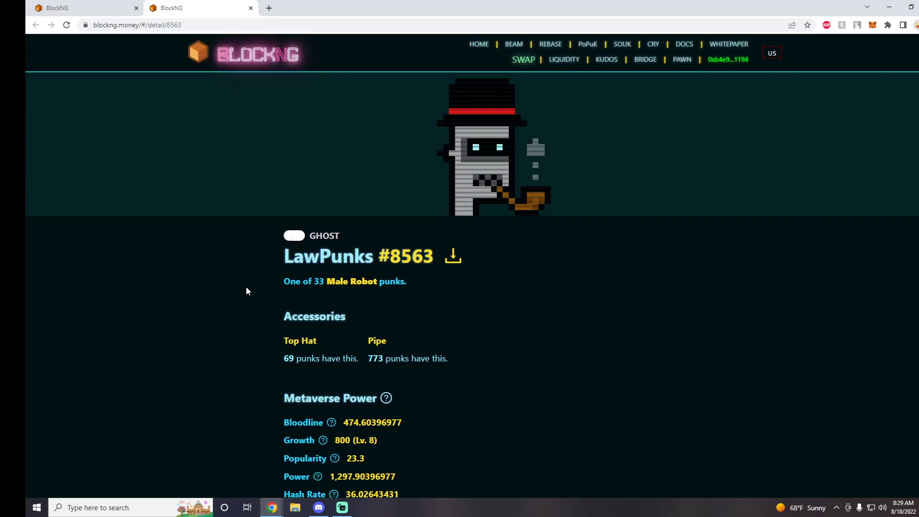
pyautogui.scroll(-2, 241, 267)
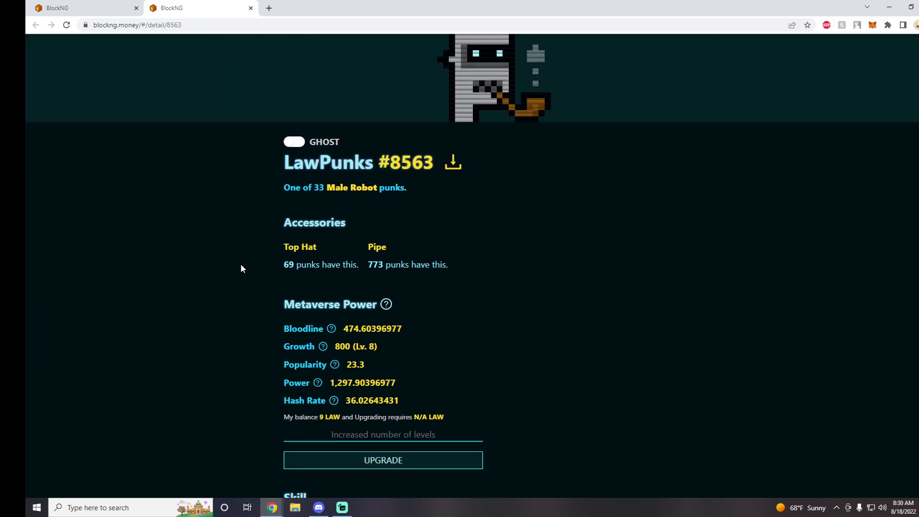
pyautogui.scroll(1, 240, 267)
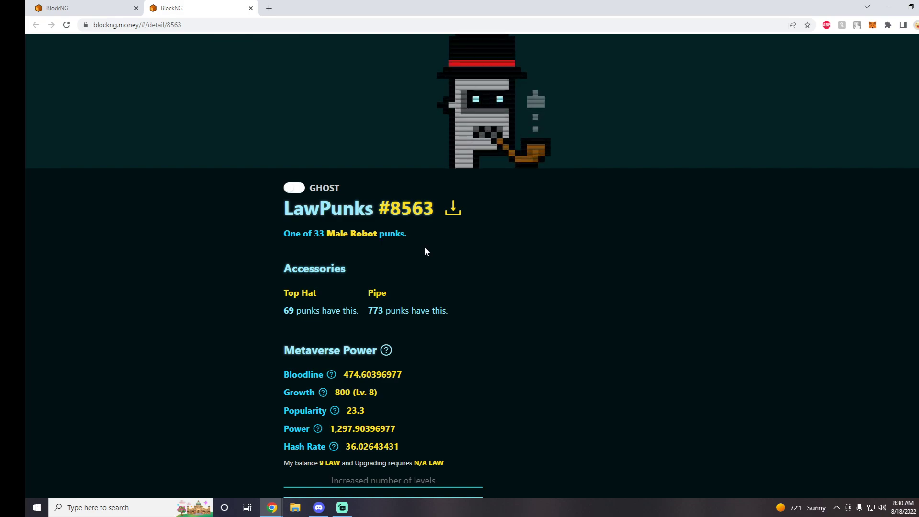
pyautogui.scroll(-1, 441, 309)
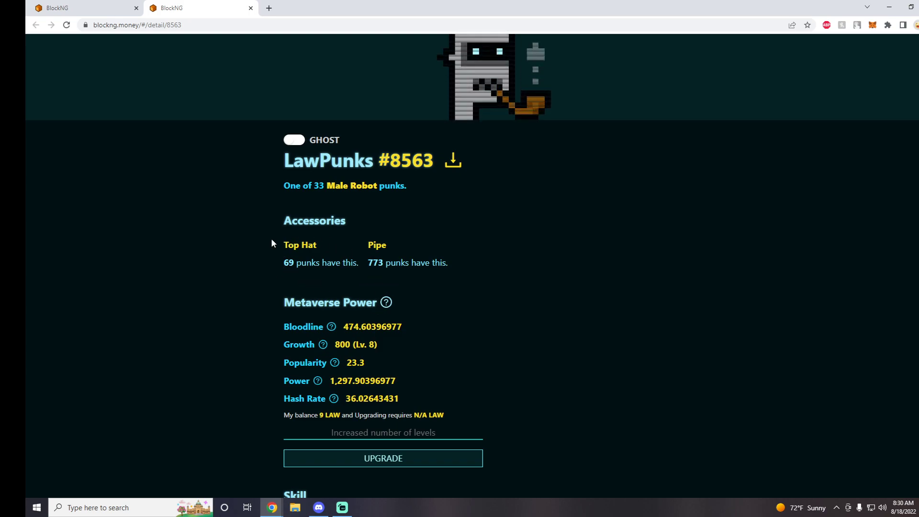
pyautogui.scroll(2, 377, 268)
pyautogui.scroll(-1, 498, 287)
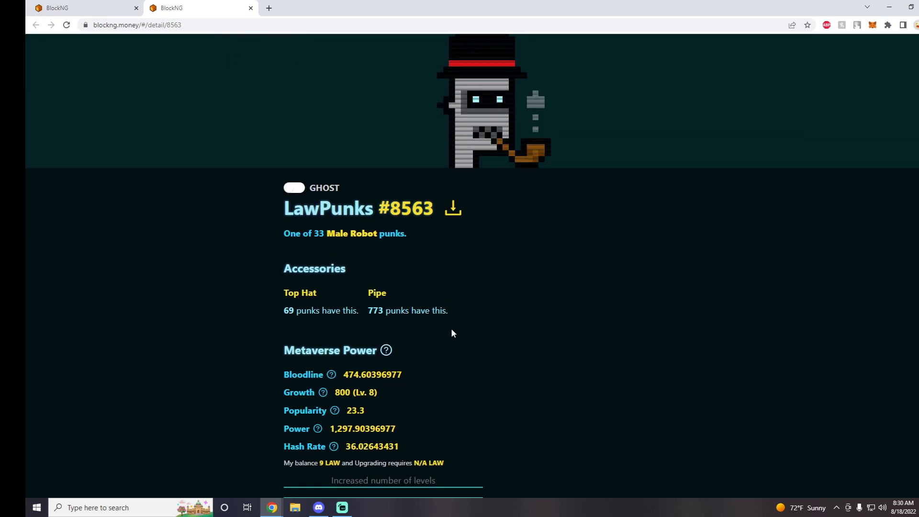
# Step: View the explanations of Bloodline and Growth in the LawPunk's Metaverse Power section
pyautogui.scroll(-2, 507, 215)
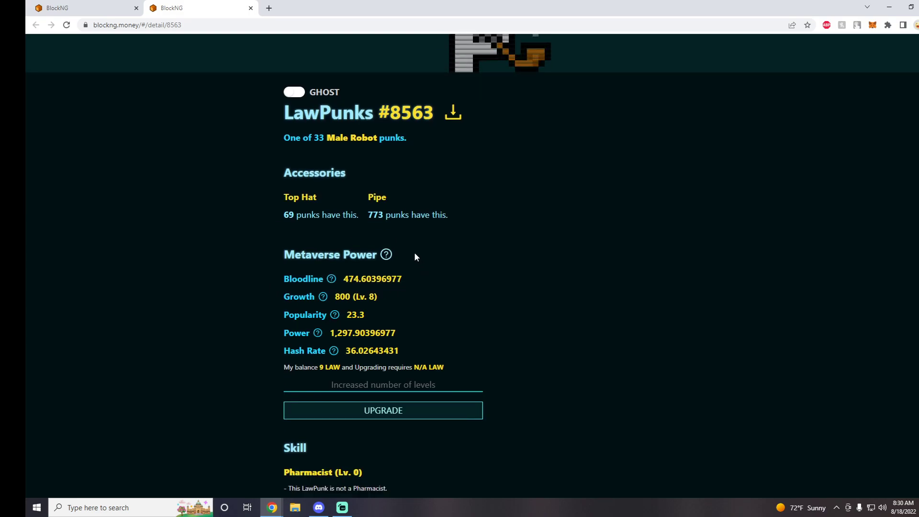
pyautogui.moveTo(319, 281)
pyautogui.scroll(2, 445, 275)
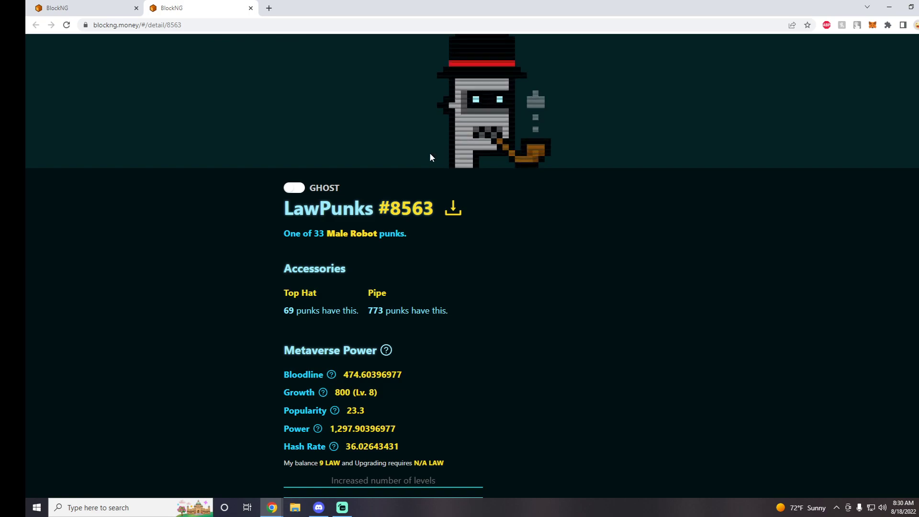
pyautogui.scroll(-2, 471, 316)
pyautogui.scroll(-2, 471, 318)
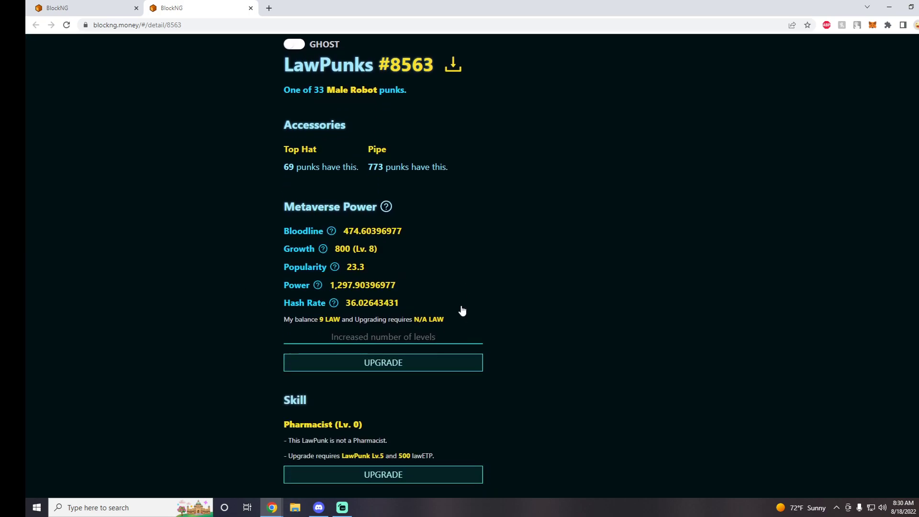
pyautogui.moveTo(324, 252)
# Step: Look through the LawPunk's Skill, Punk Fi, Current Market Status, Punk Manifesto, Rallying Cry and Transaction History sections
pyautogui.scroll(-9, 430, 277)
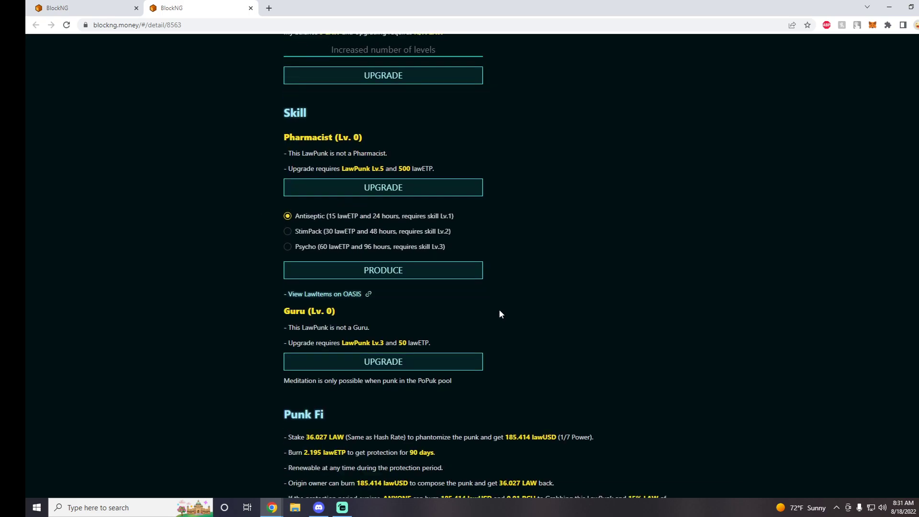
pyautogui.scroll(-14, 499, 309)
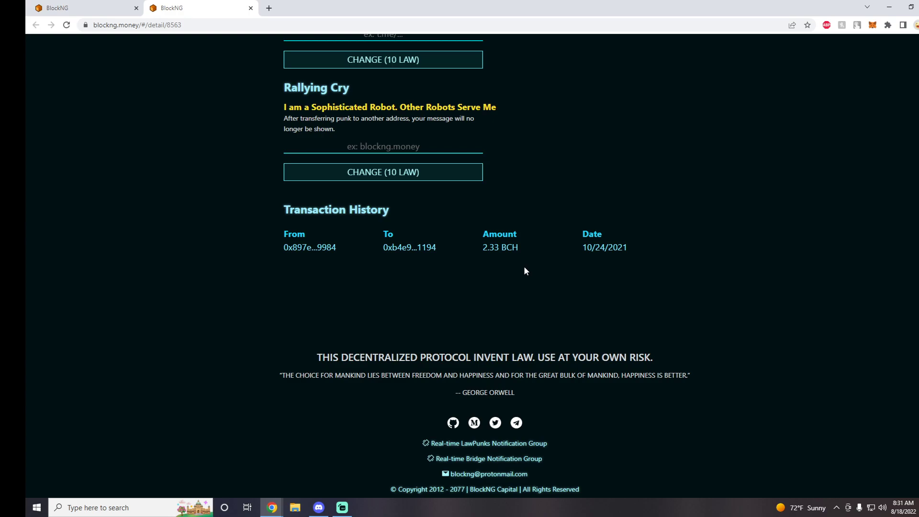
pyautogui.scroll(5, 524, 270)
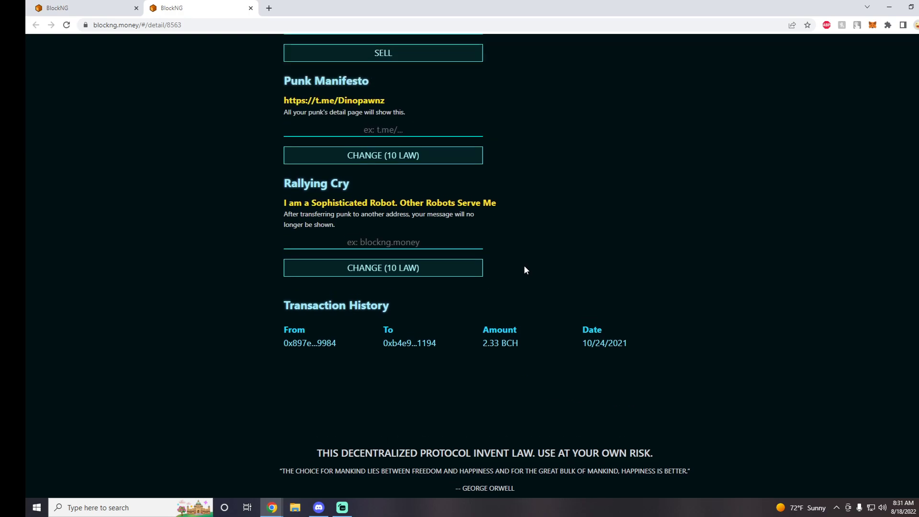
pyautogui.scroll(7, 525, 270)
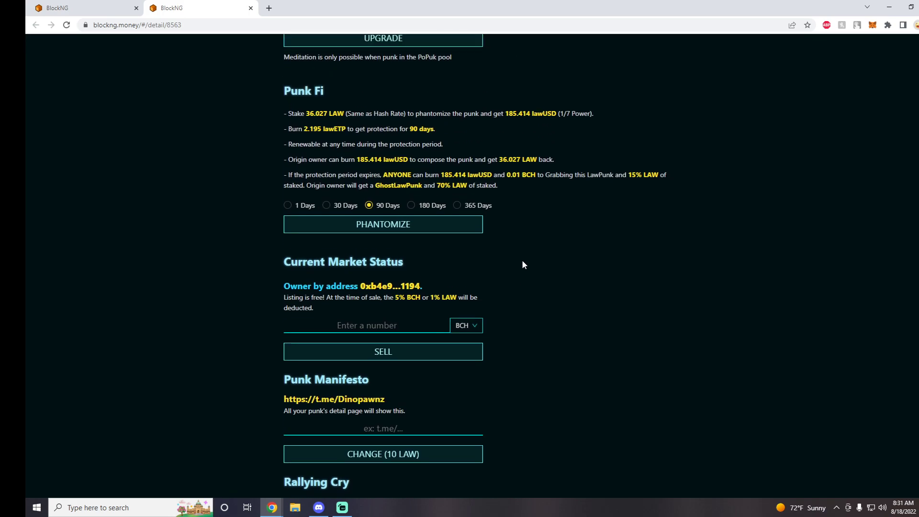
pyautogui.scroll(5, 523, 264)
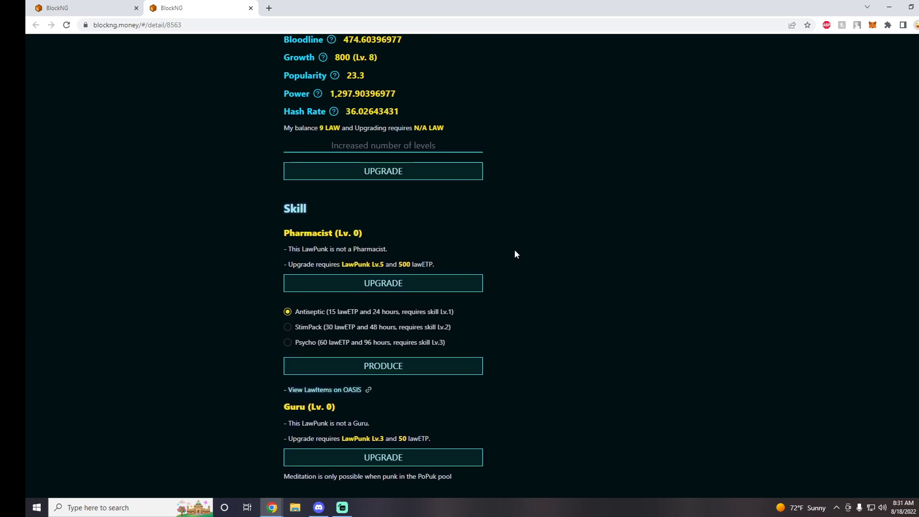
pyautogui.scroll(1, 516, 254)
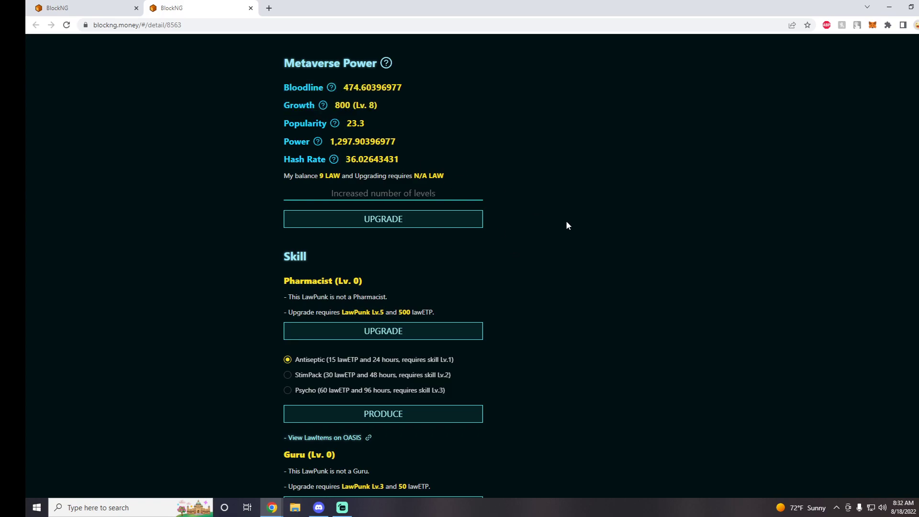
pyautogui.scroll(-16, 532, 207)
pyautogui.scroll(-1, 527, 310)
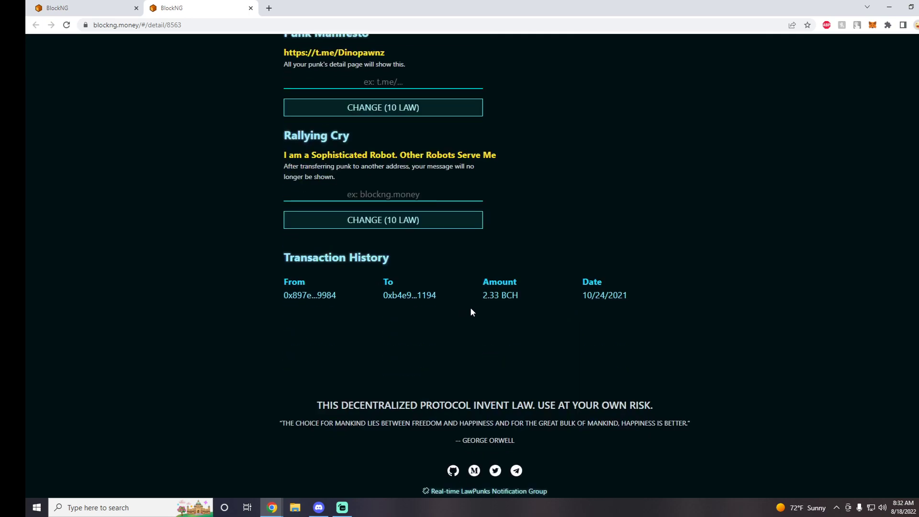
pyautogui.scroll(17, 493, 271)
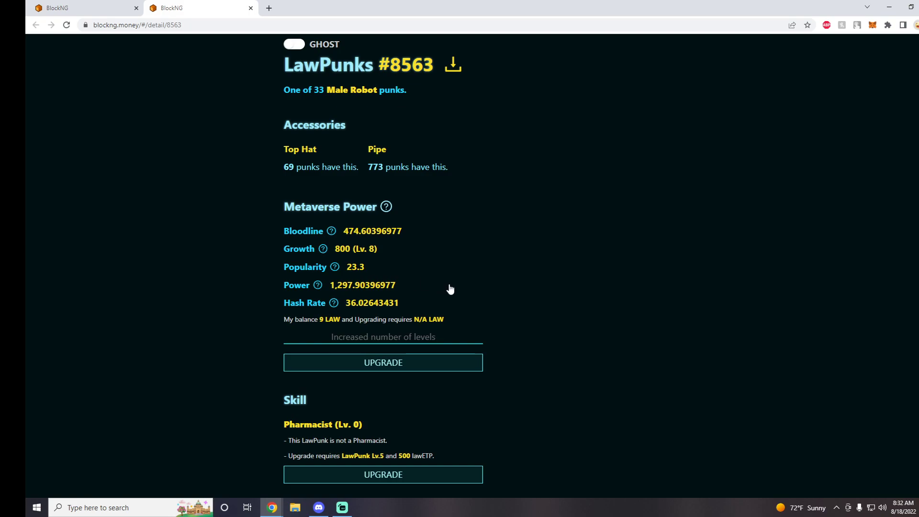
# Step: View the explanation of Hash Rate and the LAW requirement for upgrading the LawPunk
pyautogui.moveTo(315, 293)
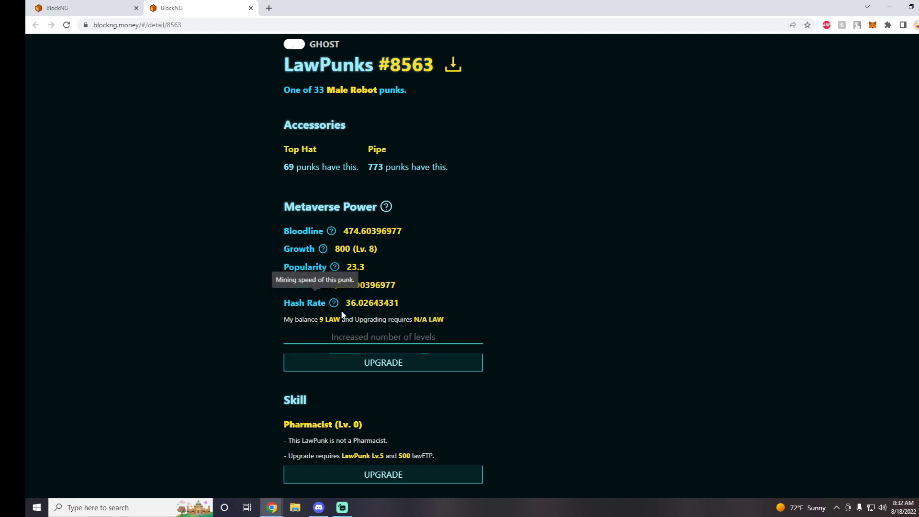
pyautogui.scroll(2, 431, 309)
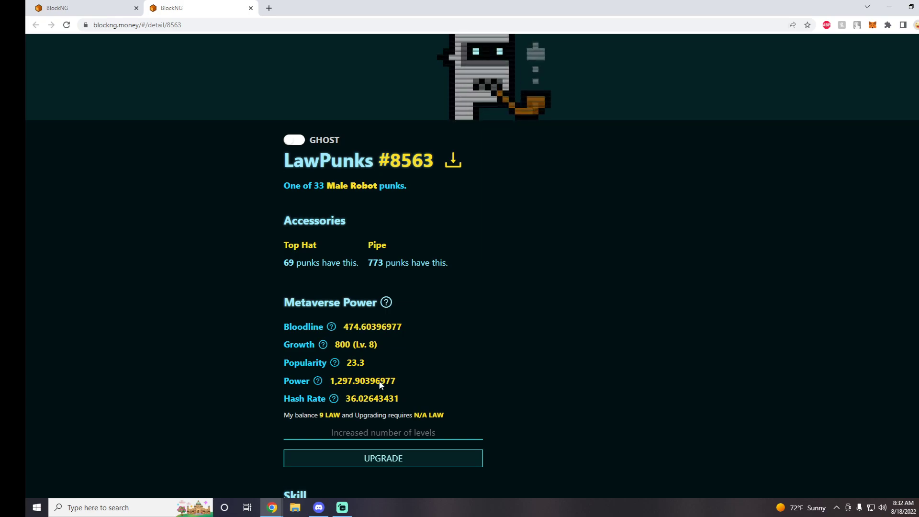
pyautogui.scroll(-2, 492, 380)
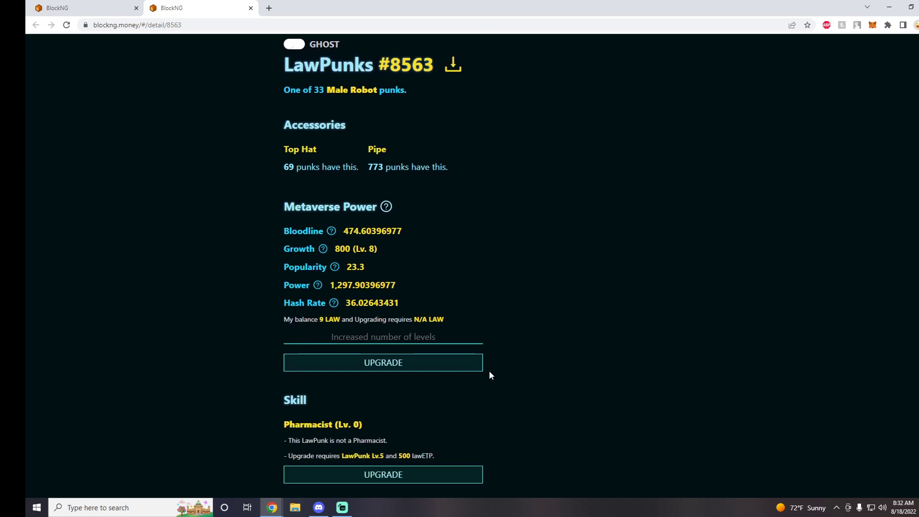
pyautogui.scroll(-1, 489, 375)
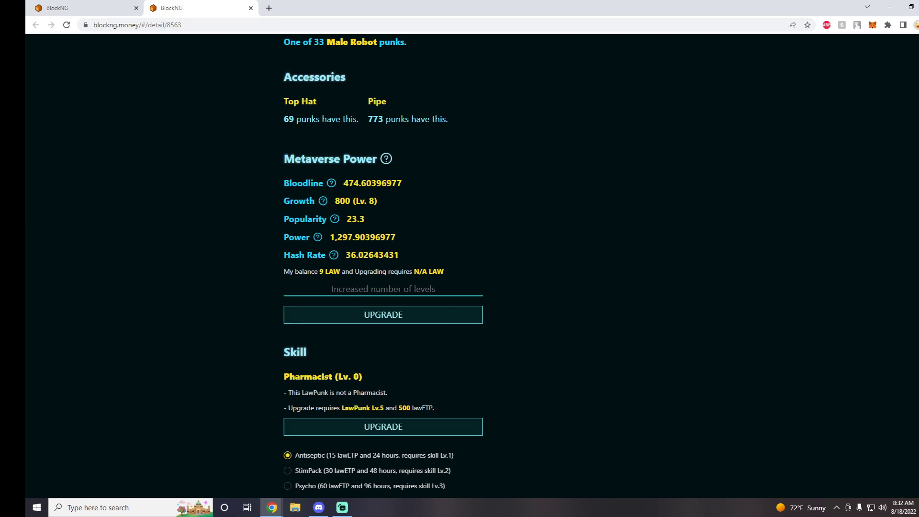
# Step: Try 1, 5 and 20 as the increased number of levels to compare the LAW each upgrade requires
pyautogui.click(463, 293)
pyautogui.write('1')
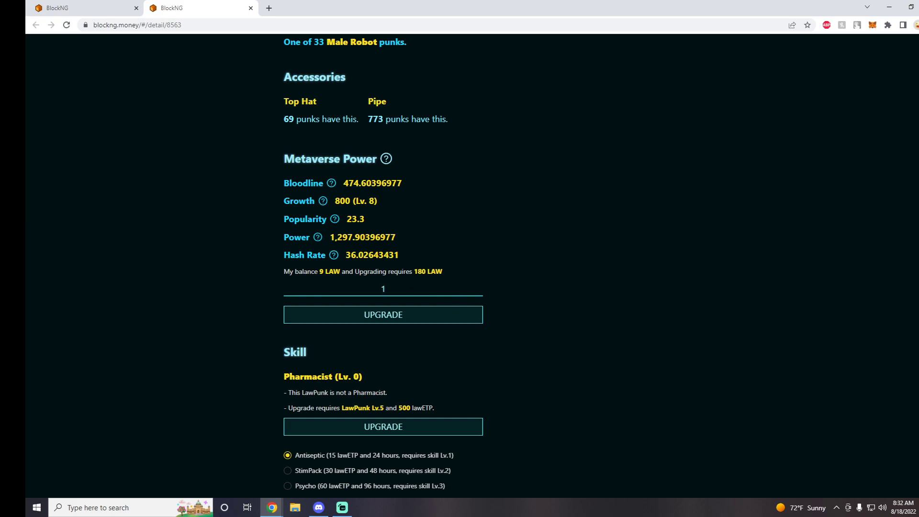
pyautogui.press('BackSpace')
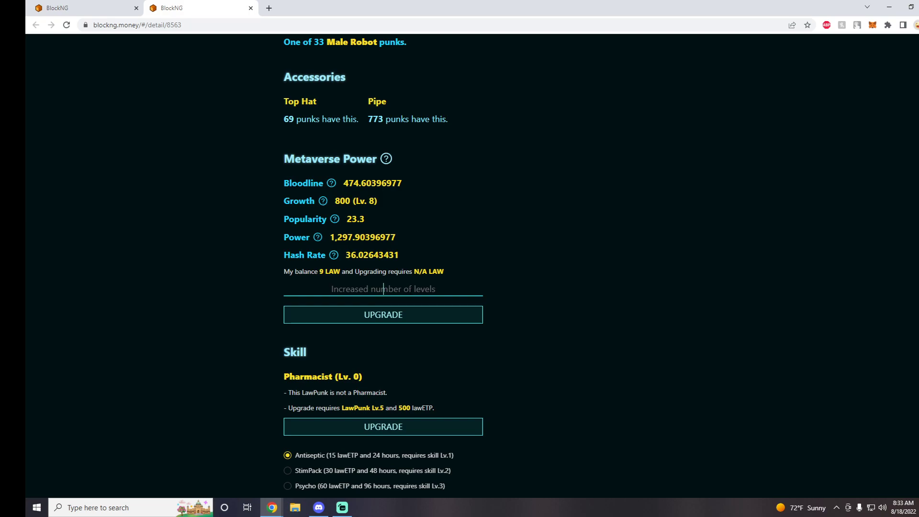
pyautogui.write('5')
pyautogui.press('BackSpace')
pyautogui.write('20')
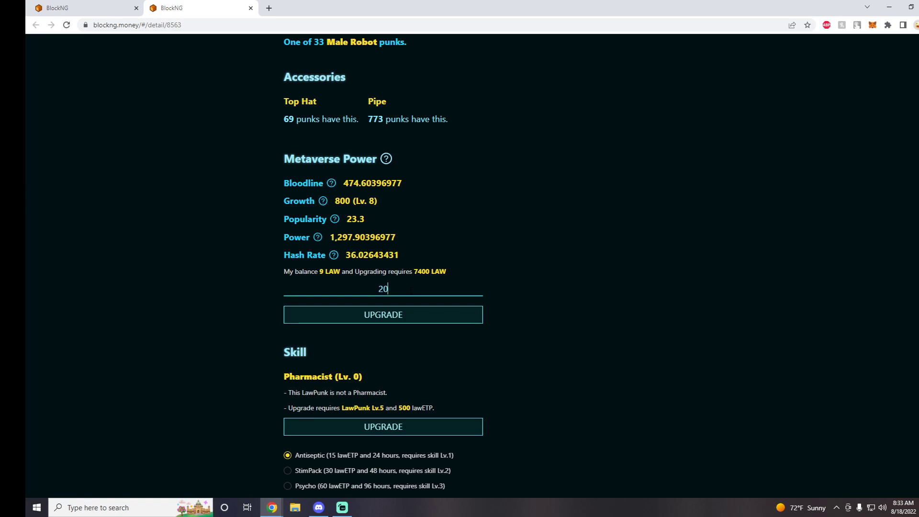
# Step: Set the LawPunk's increased number of levels to 1 and review its metaverse power values
pyautogui.press('BackSpace')
pyautogui.press('BackSpace')
pyautogui.write('1')
pyautogui.scroll(3, 497, 252)
pyautogui.scroll(-1, 463, 264)
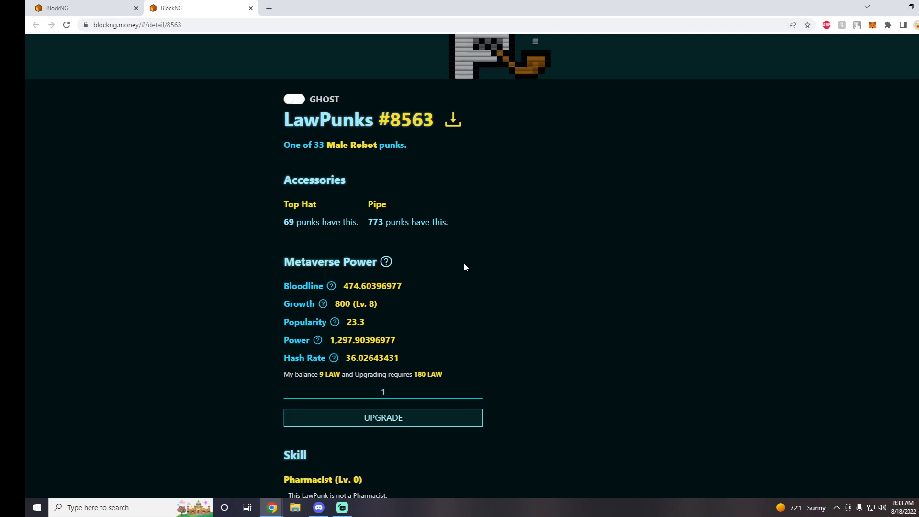
pyautogui.scroll(-2, 461, 282)
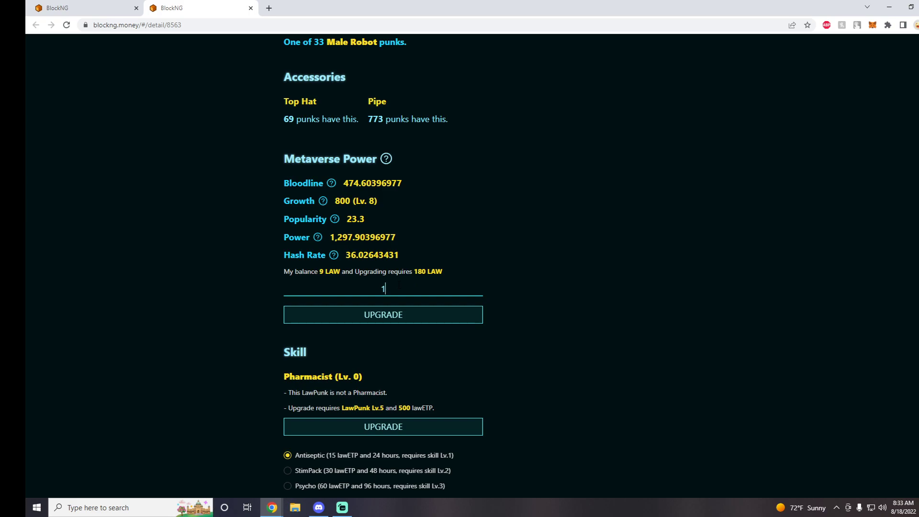
pyautogui.click(392, 316)
# Step: Select Psycho as the item to produce under the LawPunk's Pharmacist skill
pyautogui.scroll(-3, 548, 319)
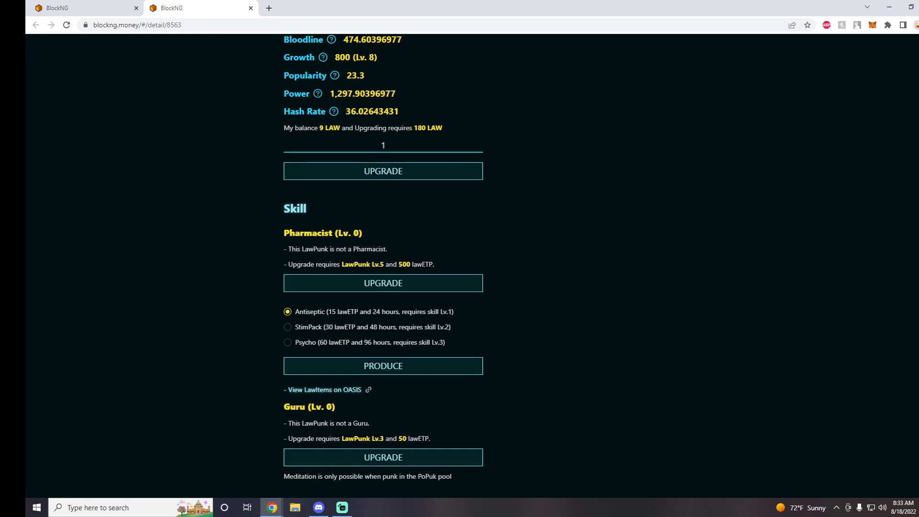
pyautogui.scroll(2, 422, 234)
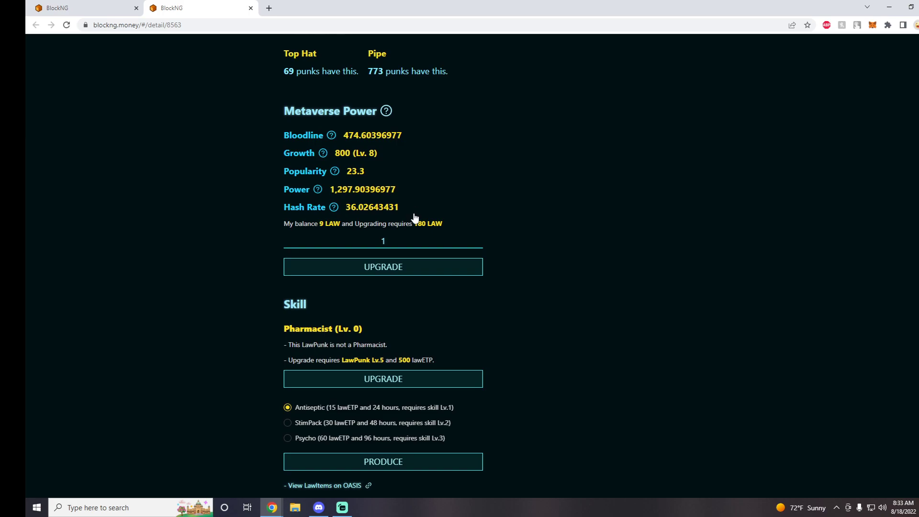
pyautogui.scroll(-2, 391, 295)
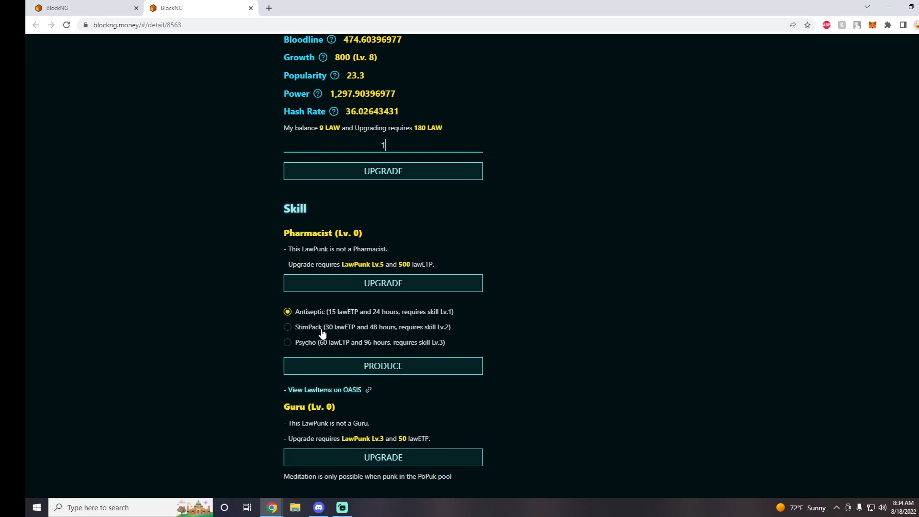
pyautogui.click(331, 345)
# Step: Review the LawPunk's growth level and skill upgrade requirements, and view the Punk Fi phantomize terms
pyautogui.scroll(4, 373, 347)
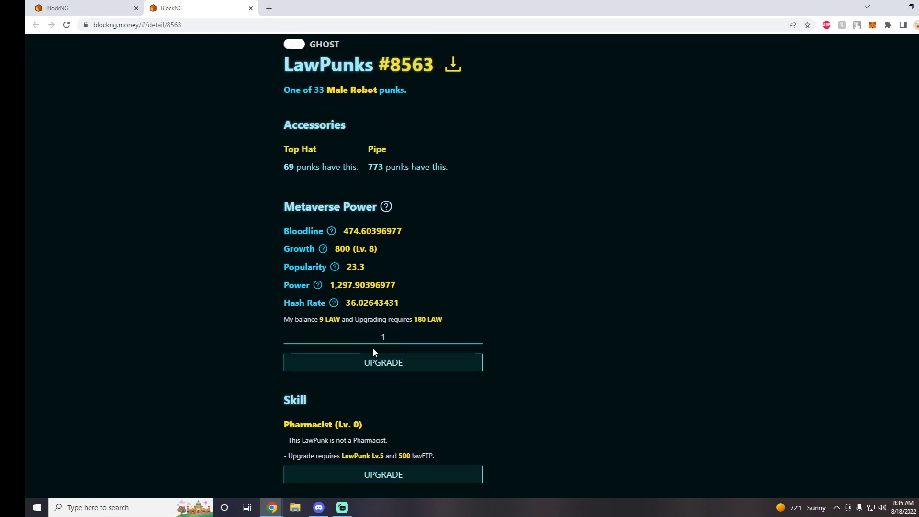
pyautogui.scroll(-5, 373, 352)
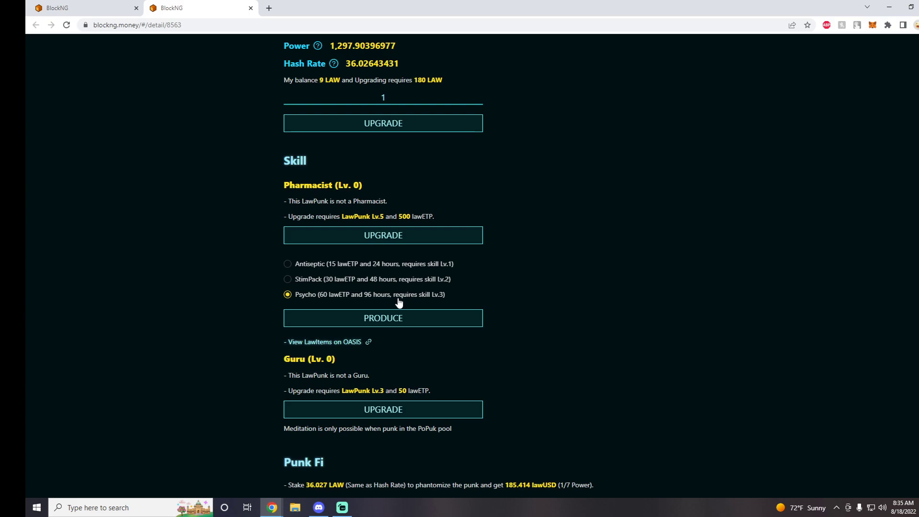
pyautogui.scroll(-1, 398, 297)
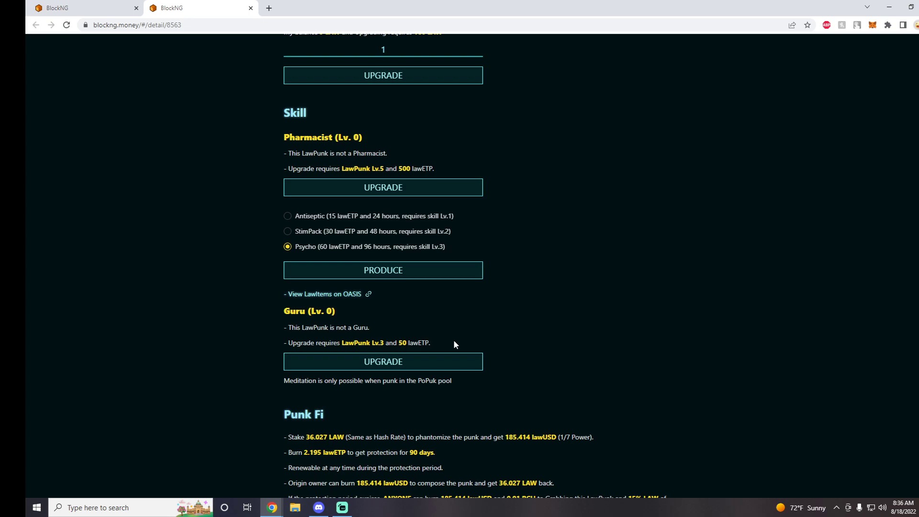
pyautogui.scroll(-3, 507, 318)
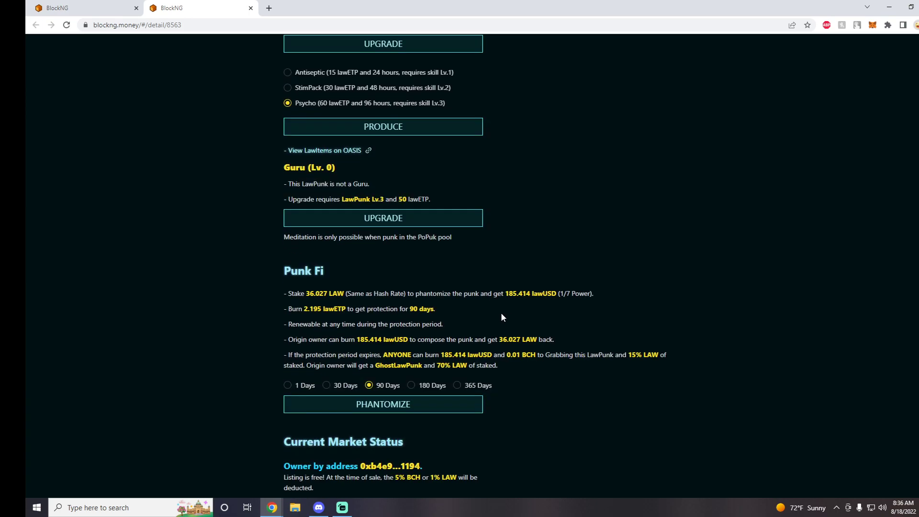
# Step: Review the LawPunk's metaverse power, Pharmacist and Guru skill requirements, and the Punk Fi phantomize terms
pyautogui.scroll(4, 501, 316)
pyautogui.scroll(-3, 501, 316)
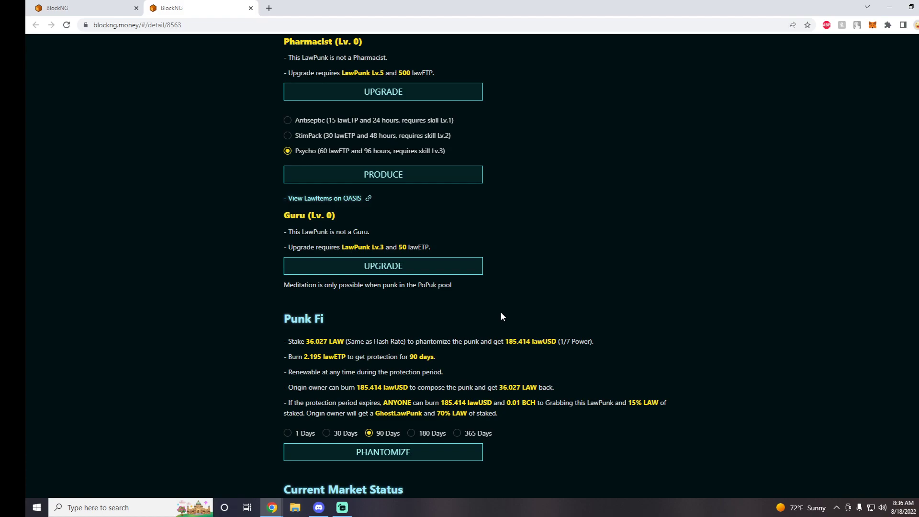
pyautogui.scroll(-1, 501, 317)
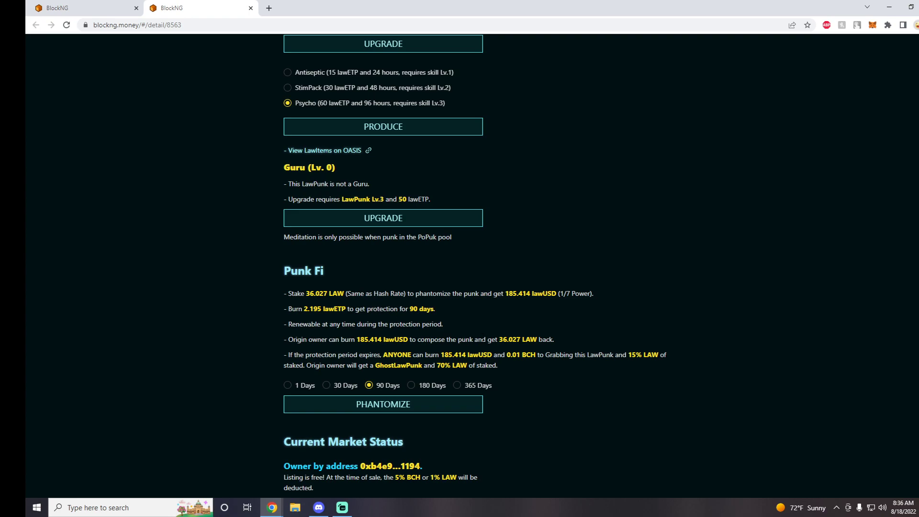
pyautogui.scroll(-1, 483, 340)
pyautogui.scroll(1, 483, 341)
pyautogui.scroll(9, 570, 300)
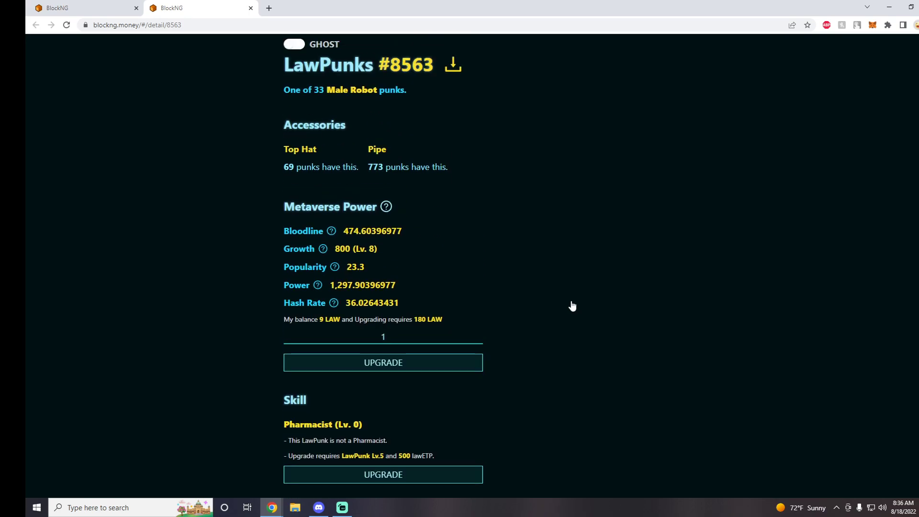
pyautogui.scroll(-8, 526, 287)
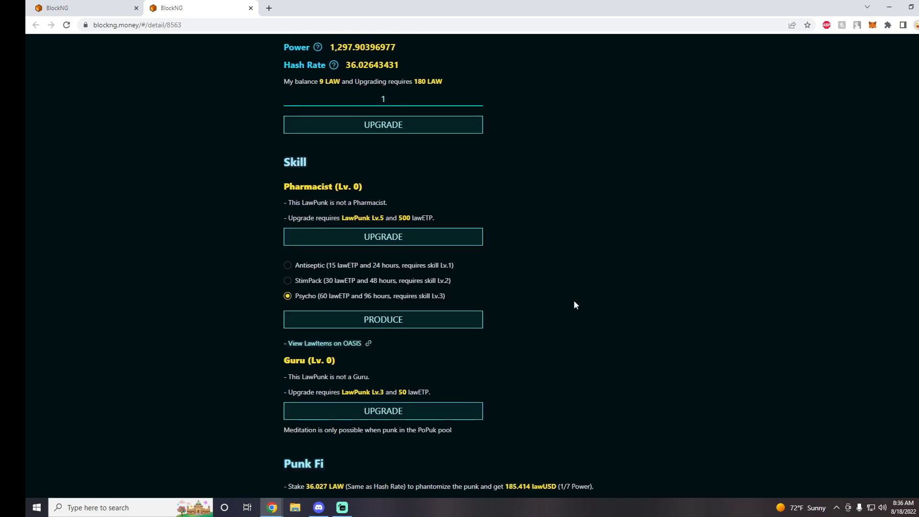
pyautogui.scroll(-1, 576, 305)
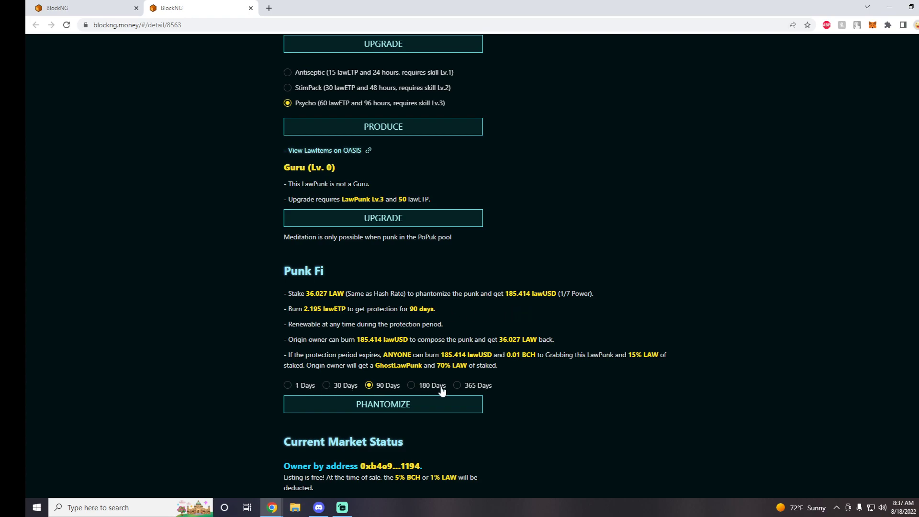
# Step: Compare the Punk Fi protection periods of 1, 30, 90 and 180 days, and leave 365 Days selected
pyautogui.click(292, 389)
pyautogui.click(327, 385)
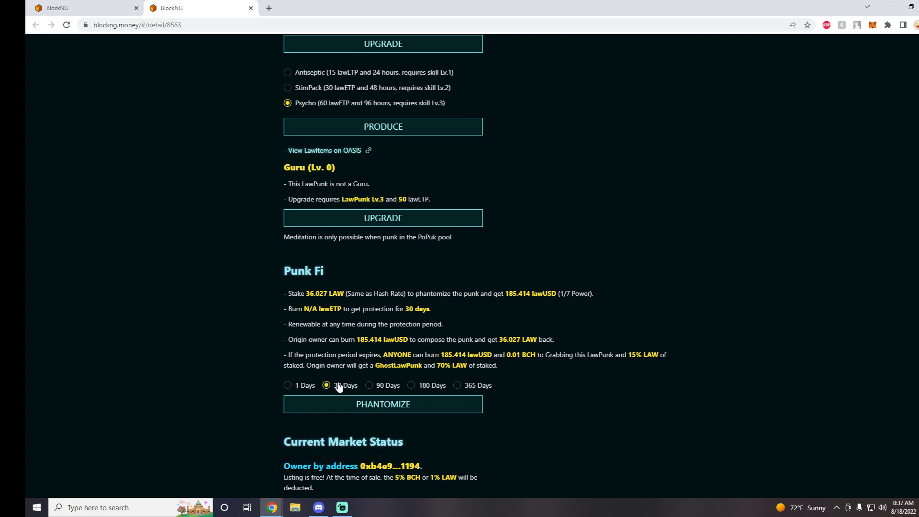
pyautogui.click(370, 385)
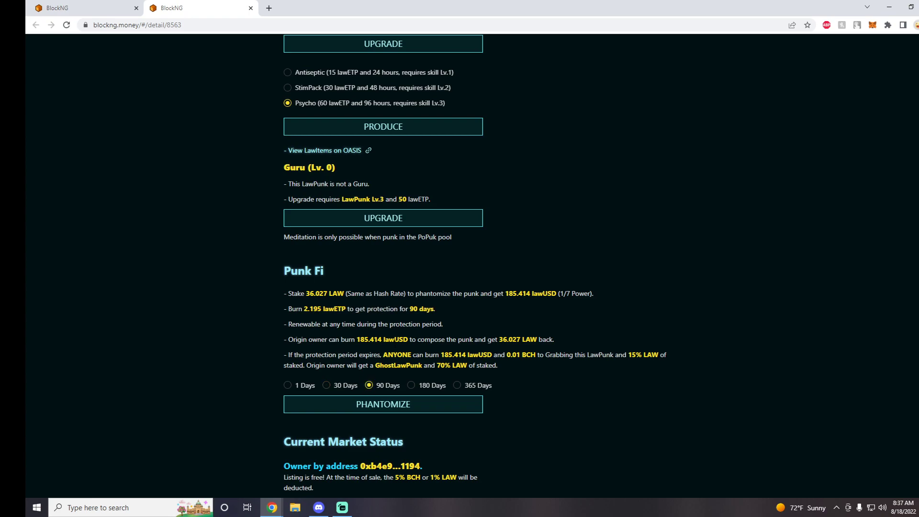
pyautogui.click(413, 385)
pyautogui.click(463, 387)
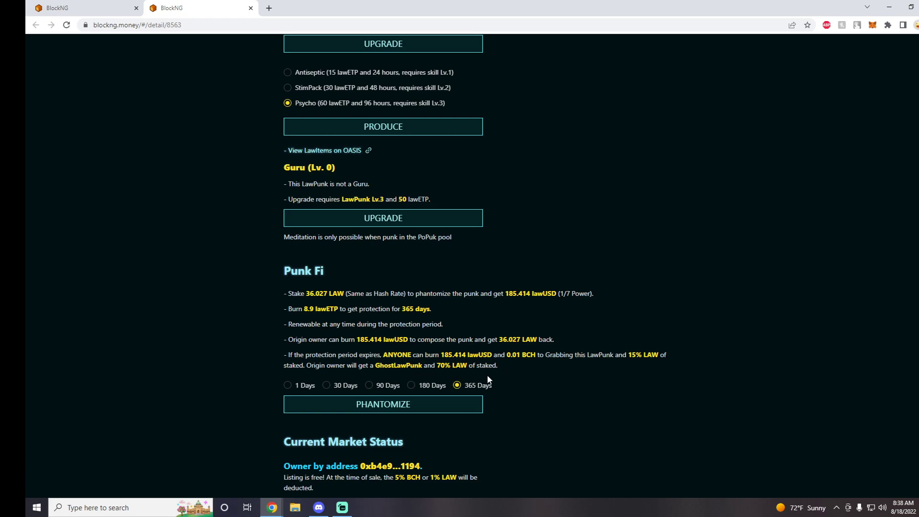
# Step: Preview LawPunk #8563 in its Ghost appearance and switch back to its regular appearance
pyautogui.scroll(15, 493, 380)
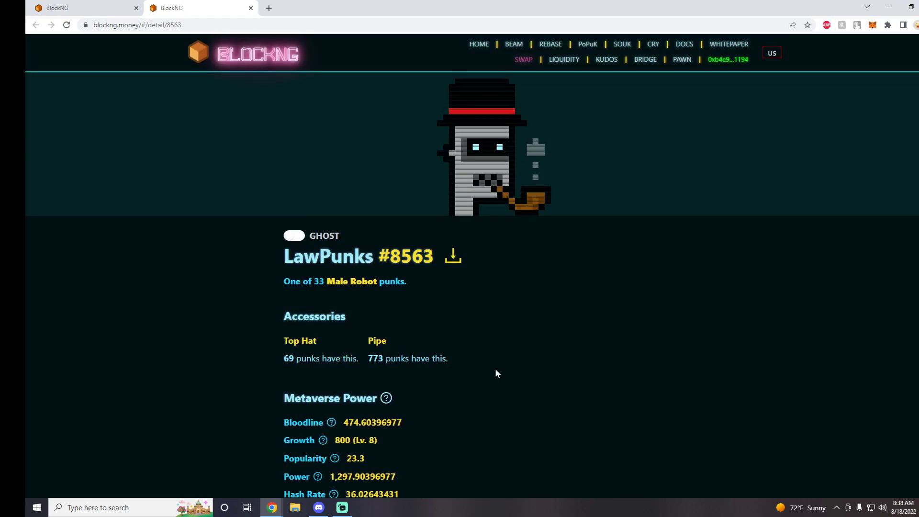
pyautogui.click(294, 236)
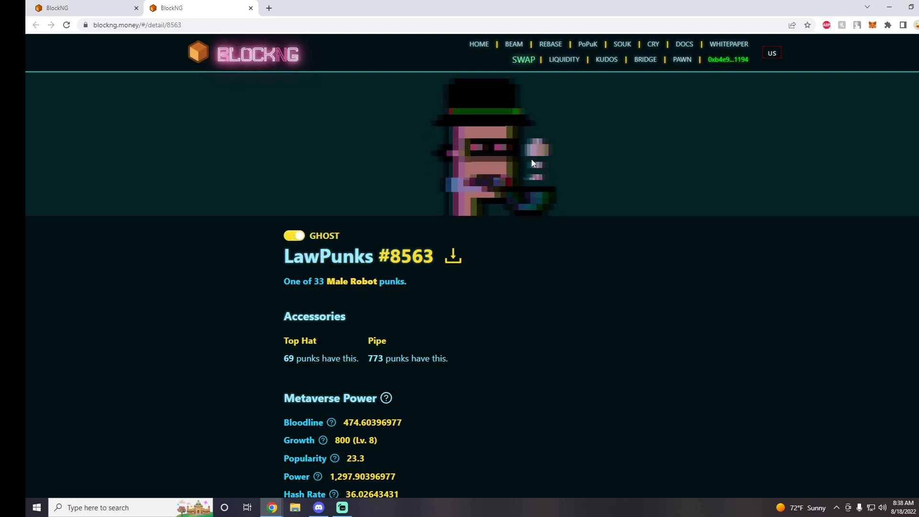
pyautogui.click(295, 239)
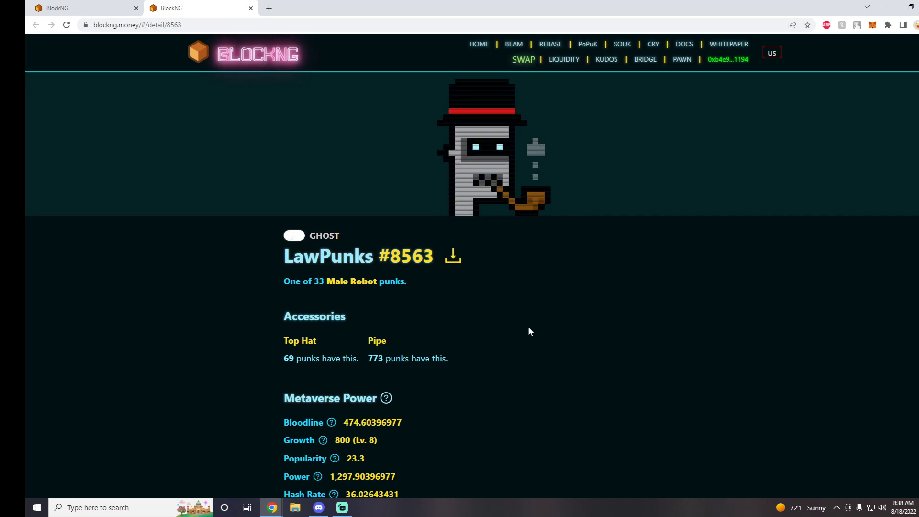
# Step: Enter 100 BCH as the LawPunk's sale price without listing it, and view its Punk Manifesto, Rallying Cry and Transaction History
pyautogui.scroll(-15, 528, 327)
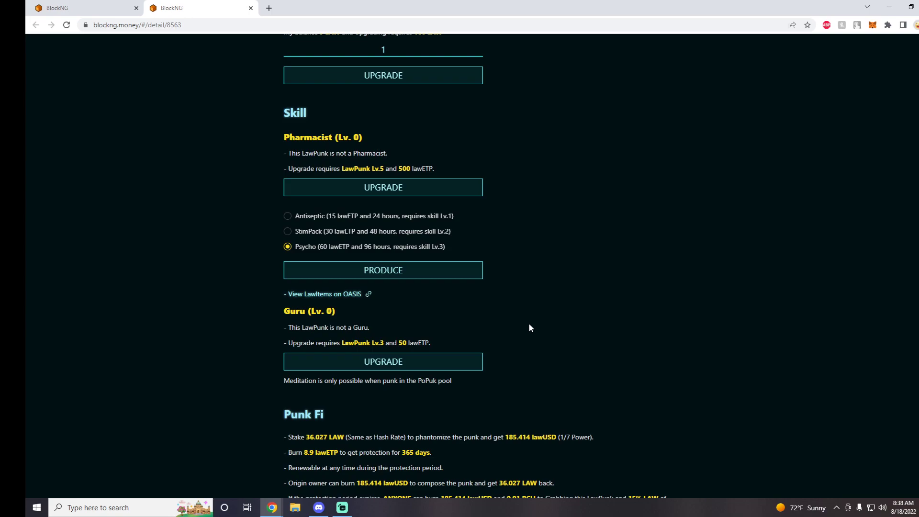
pyautogui.scroll(-3, 530, 328)
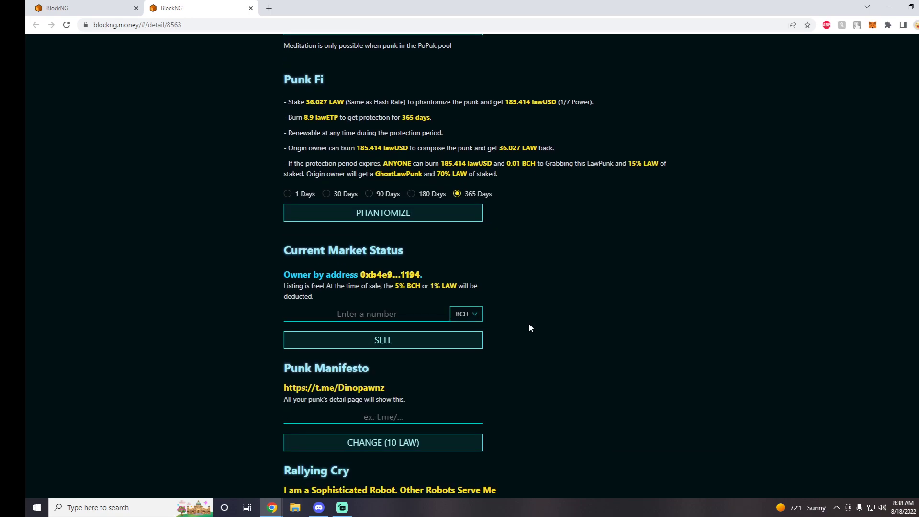
pyautogui.scroll(-2, 529, 327)
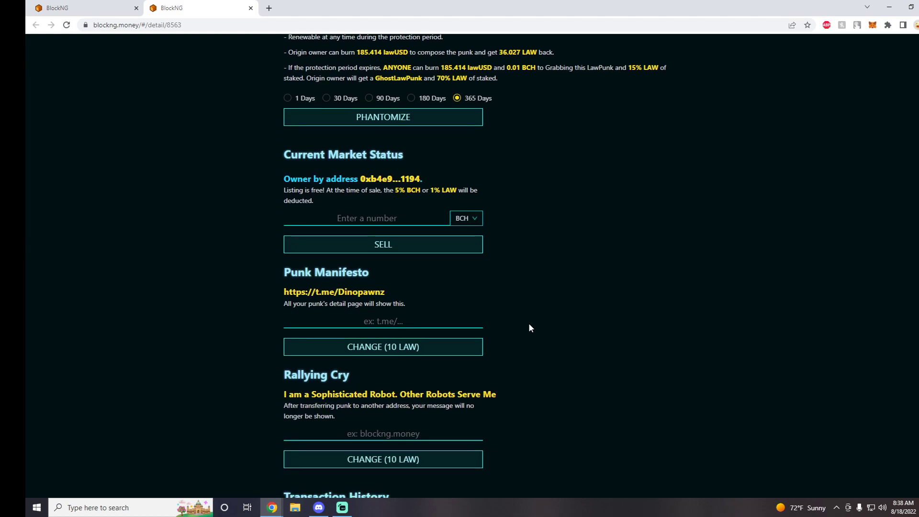
pyautogui.scroll(4, 529, 326)
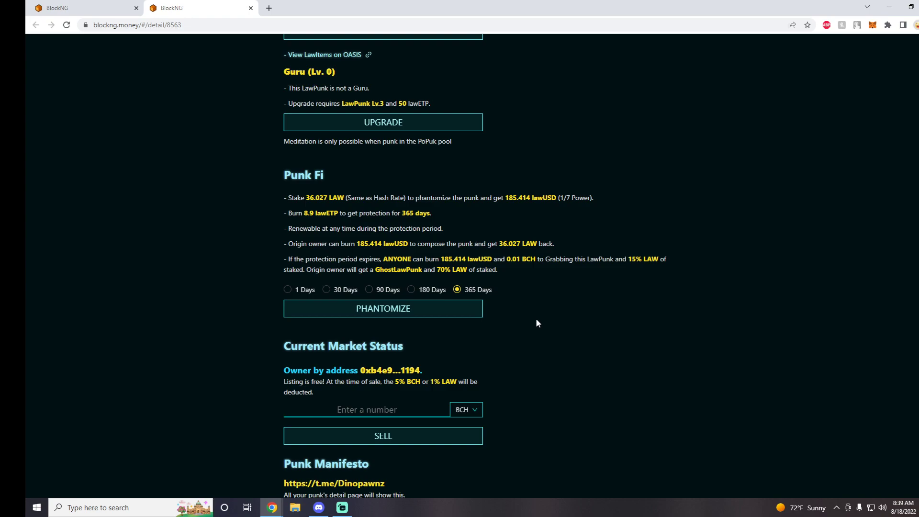
pyautogui.scroll(-4, 536, 323)
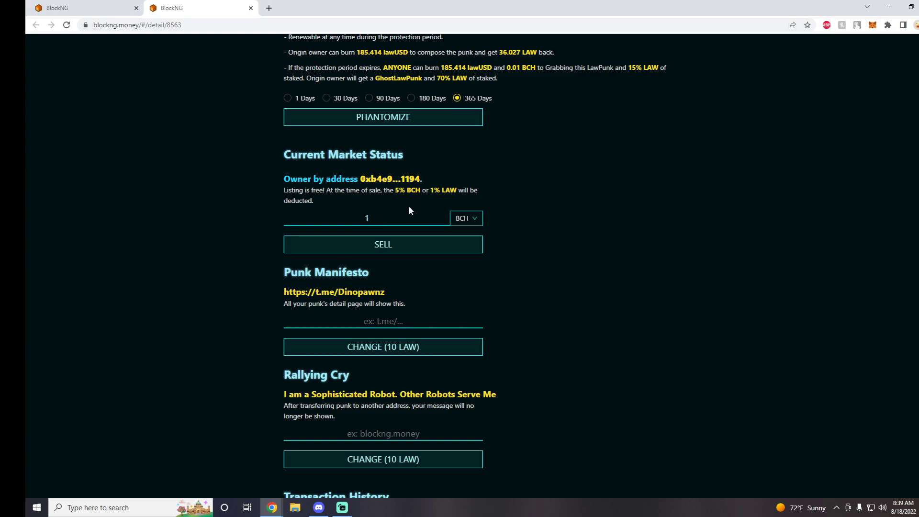
pyautogui.press('BackSpace')
pyautogui.write('100')
pyautogui.scroll(-1, 406, 294)
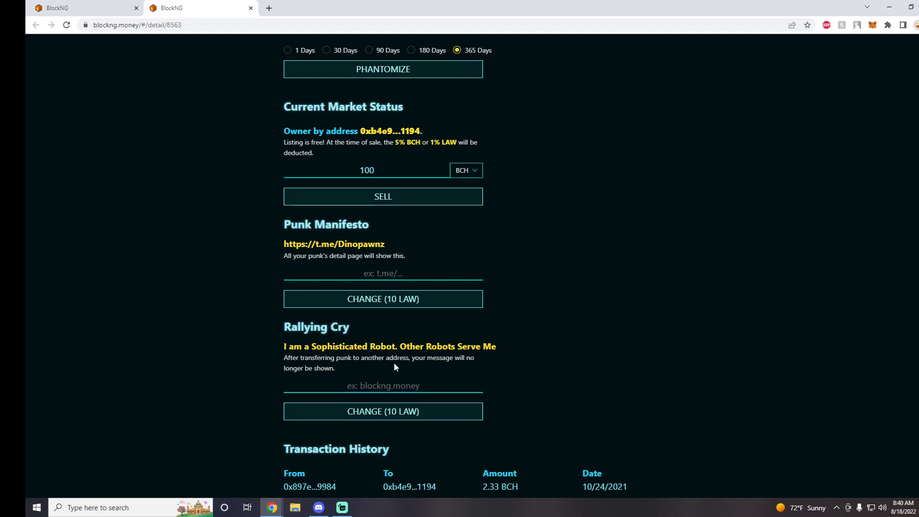
pyautogui.scroll(-1, 392, 378)
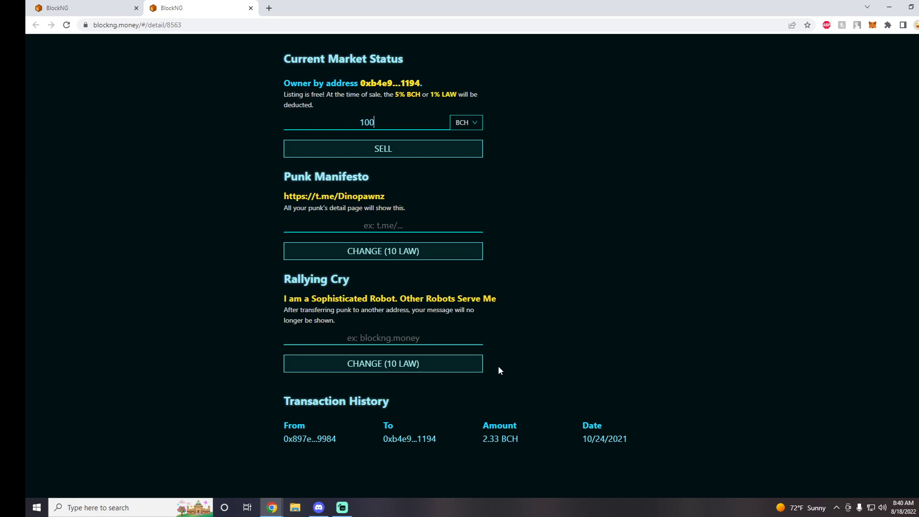
# Step: Open the Cry page and browse the list of LawPunk rallying cries
pyautogui.scroll(20, 499, 366)
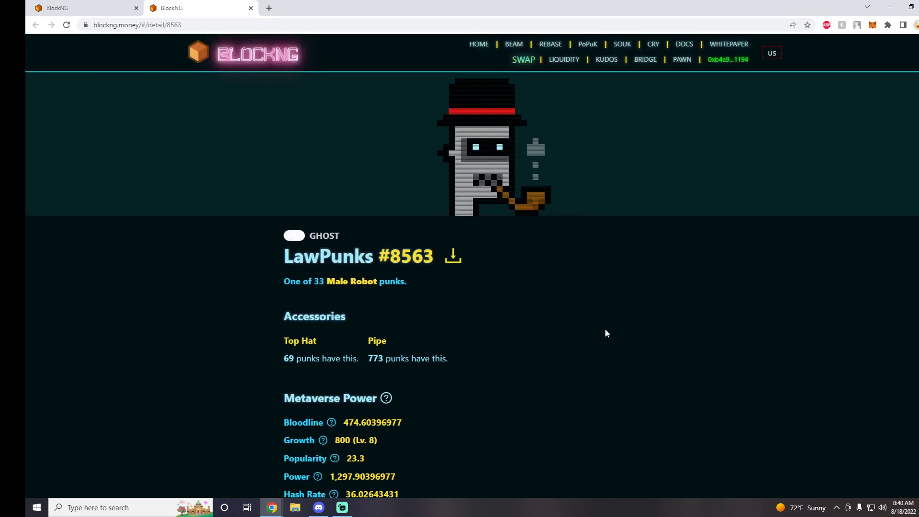
pyautogui.click(654, 47)
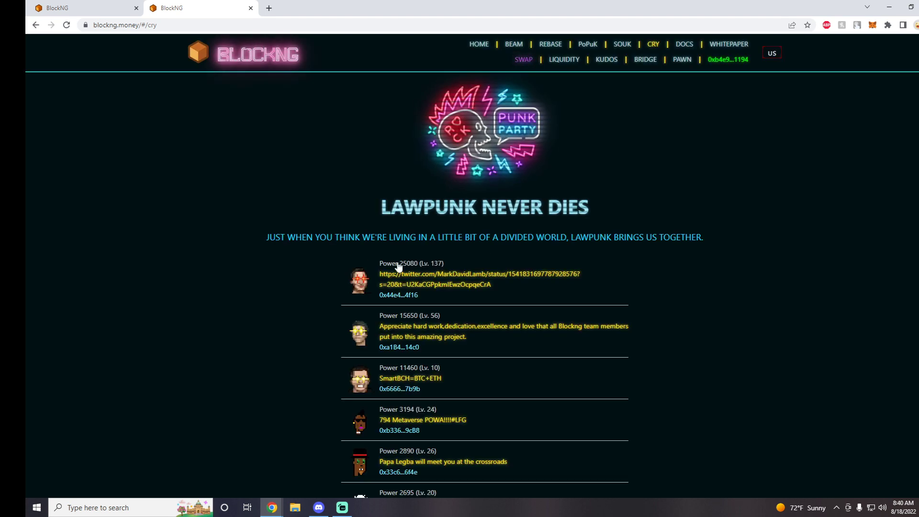
pyautogui.scroll(-14, 416, 287)
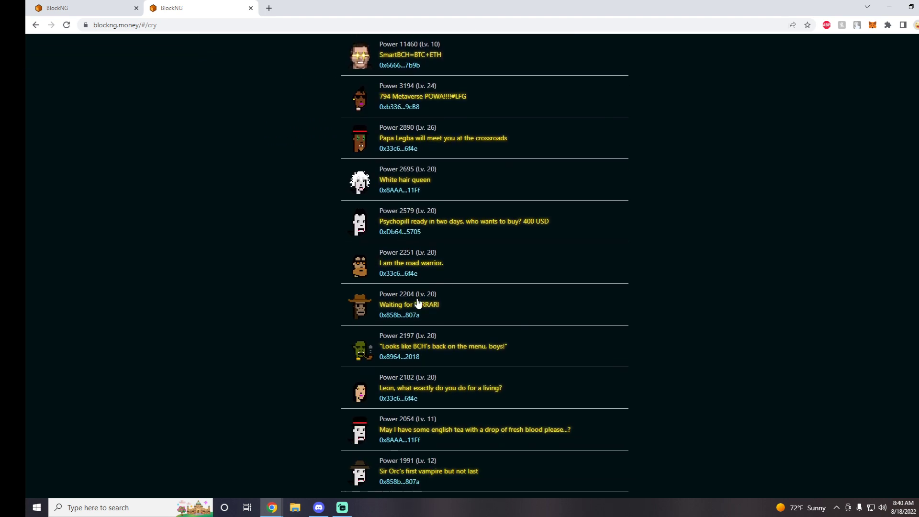
pyautogui.scroll(-3, 364, 317)
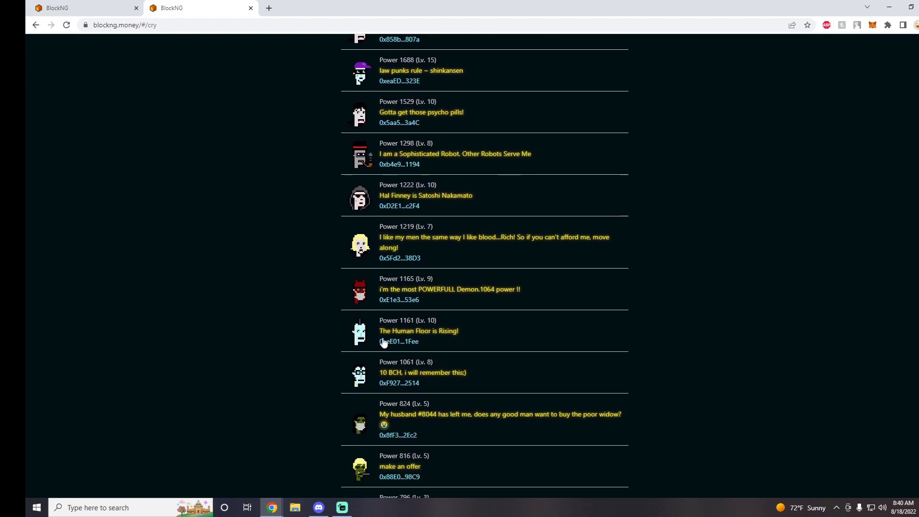
pyautogui.scroll(-2, 432, 390)
pyautogui.scroll(19, 440, 374)
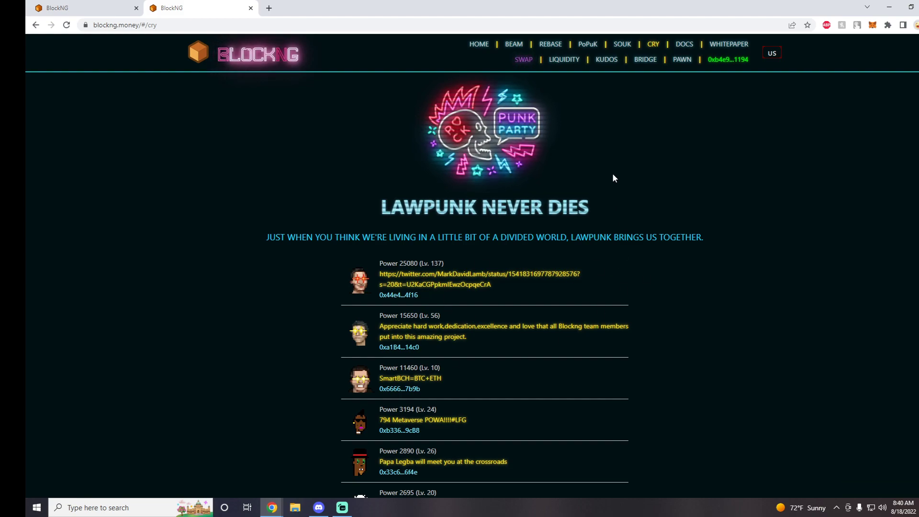
# Step: Go to the PoPuK section and assign LawPunks #8563 and #9448 to the first two My Proof slots
pyautogui.click(589, 46)
pyautogui.scroll(-4, 520, 293)
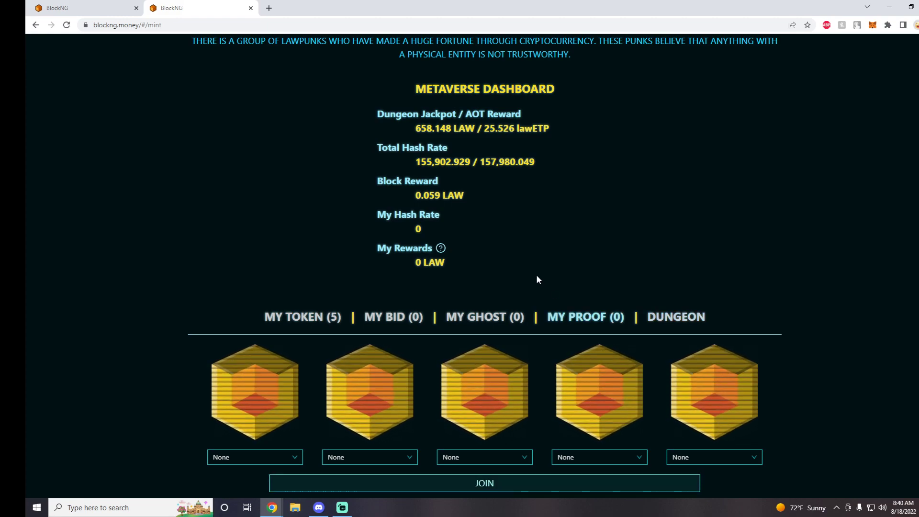
pyautogui.click(257, 458)
pyautogui.scroll(-4, 299, 406)
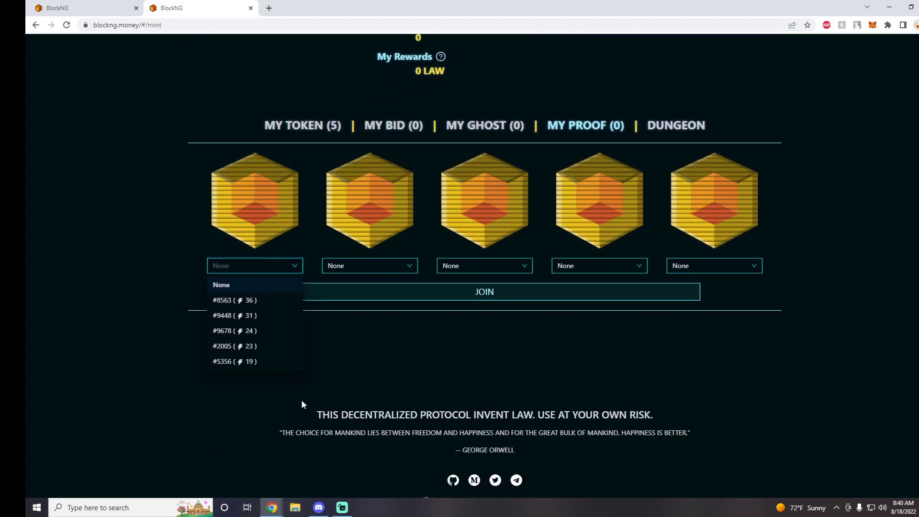
pyautogui.click(257, 300)
pyautogui.click(371, 267)
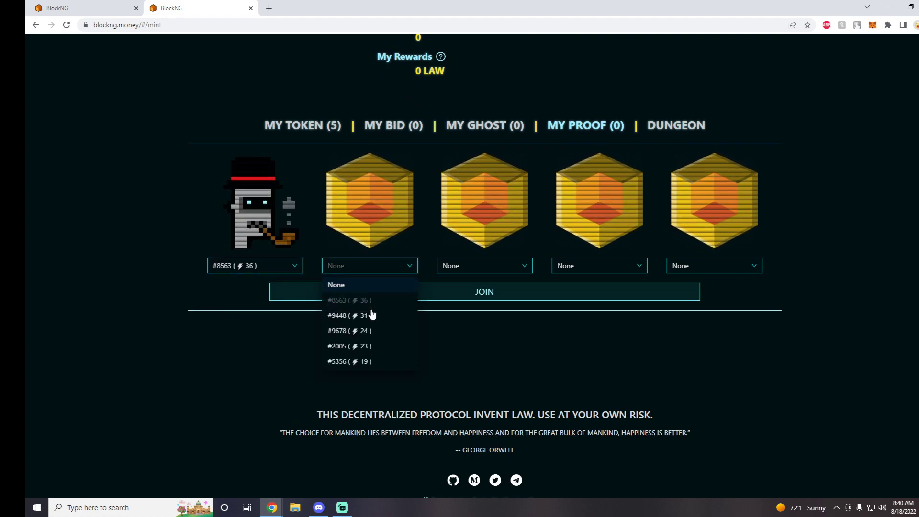
pyautogui.click(354, 315)
# Step: Assign LawPunks #9678, #2005 and #5356 to the remaining three My Proof slots
pyautogui.click(479, 266)
pyautogui.click(479, 331)
pyautogui.click(588, 266)
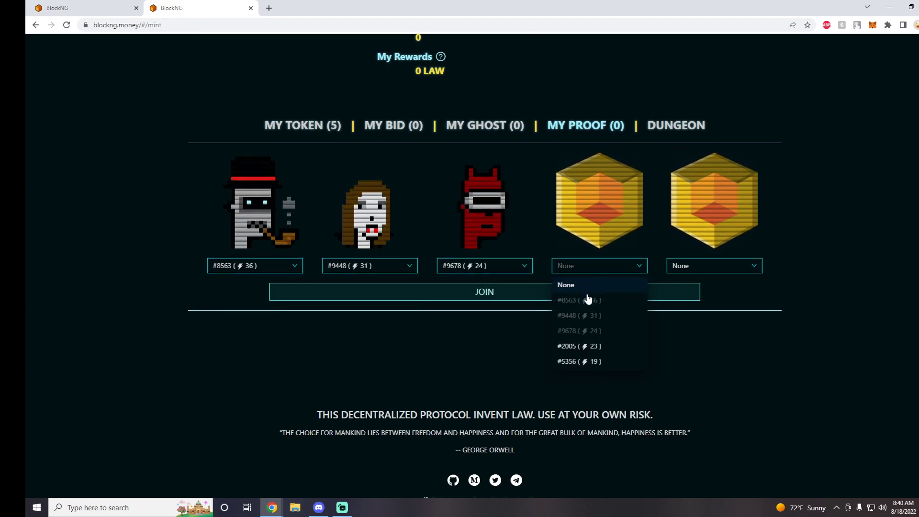
pyautogui.click(599, 346)
pyautogui.click(708, 266)
pyautogui.click(699, 361)
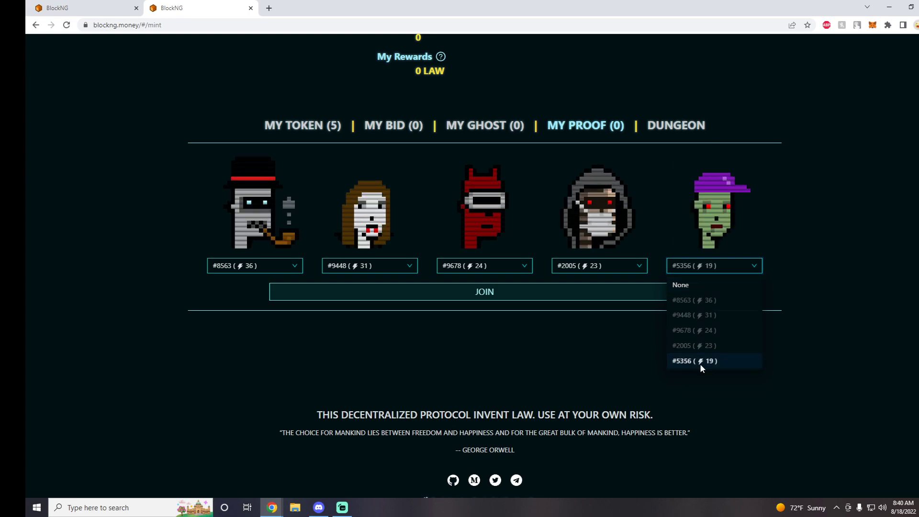
# Step: Join the PoPuK pool with the five selected LawPunks and confirm the transaction in MetaMask
pyautogui.click(486, 292)
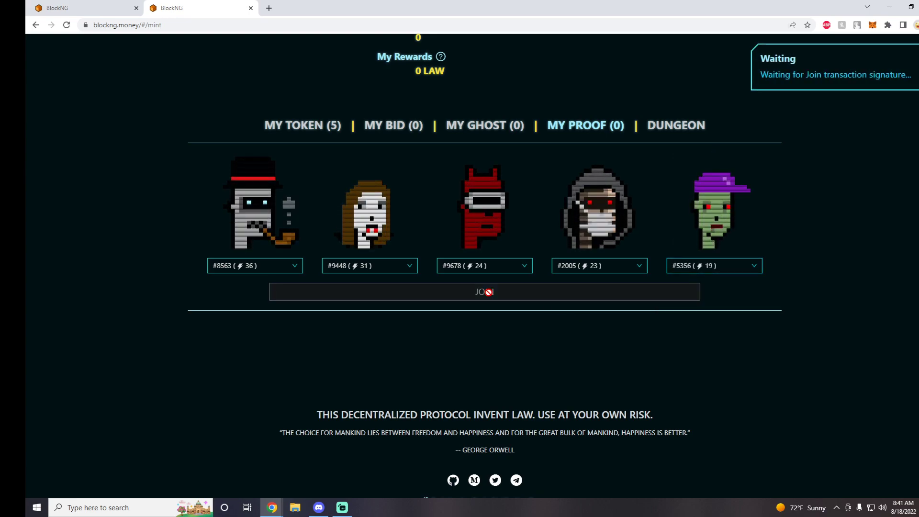
pyautogui.scroll(3, 623, 327)
pyautogui.scroll(2, 636, 325)
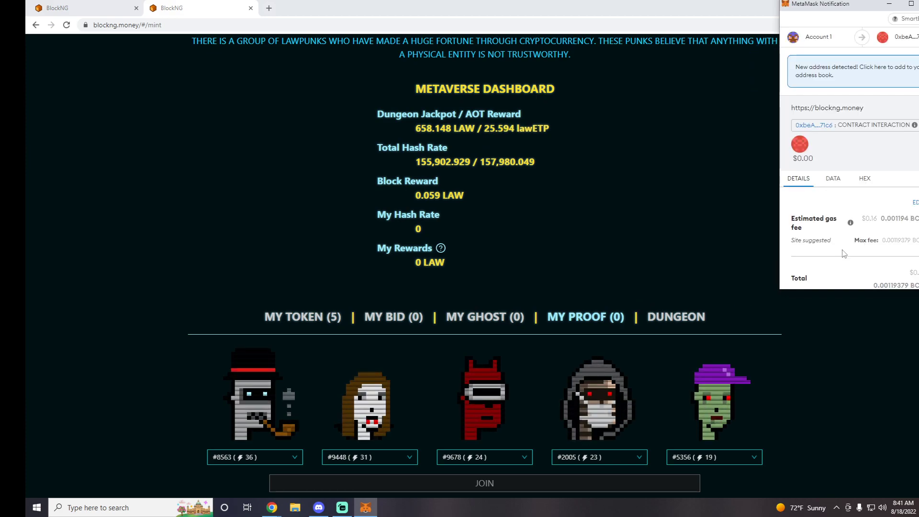
pyautogui.scroll(-2, 842, 257)
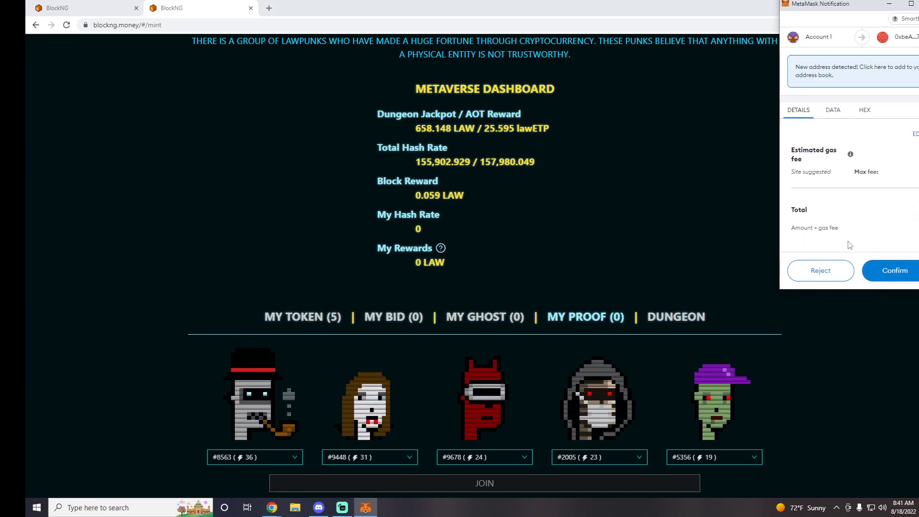
pyautogui.click(896, 271)
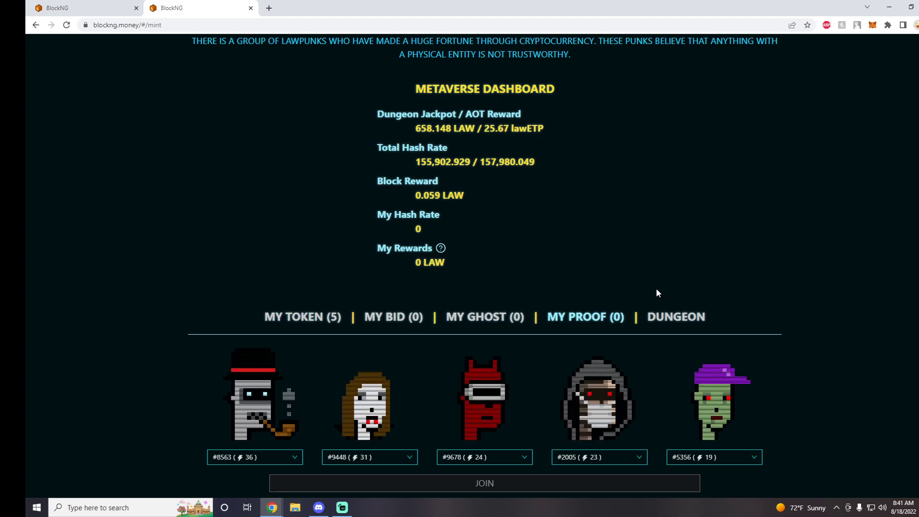
# Step: Review the joined LawPunks under My Proof and the hash rate and rewards on the Metaverse Dashboard
pyautogui.scroll(-4, 656, 293)
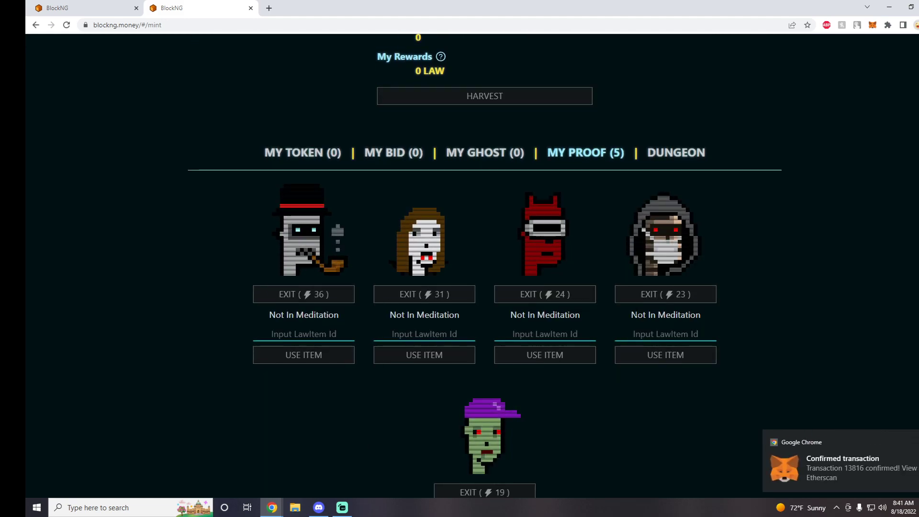
pyautogui.scroll(3, 526, 361)
pyautogui.scroll(1, 484, 253)
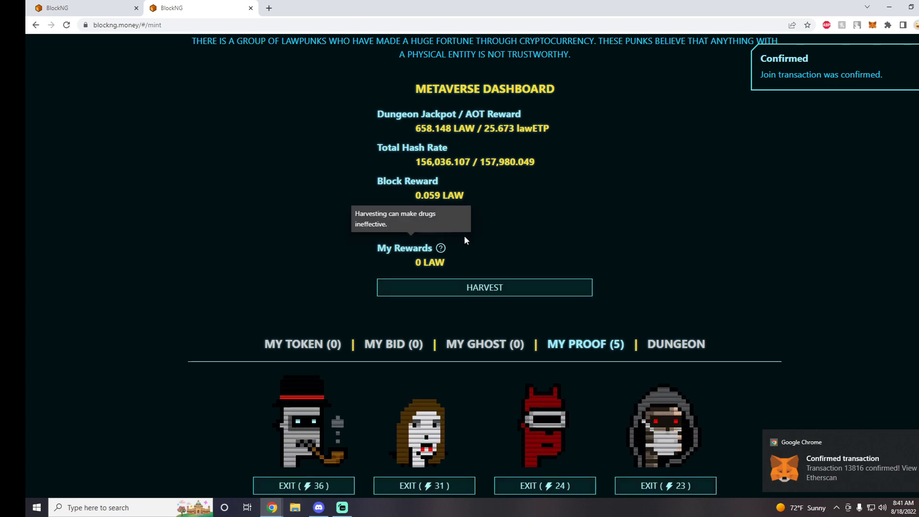
pyautogui.scroll(-3, 507, 237)
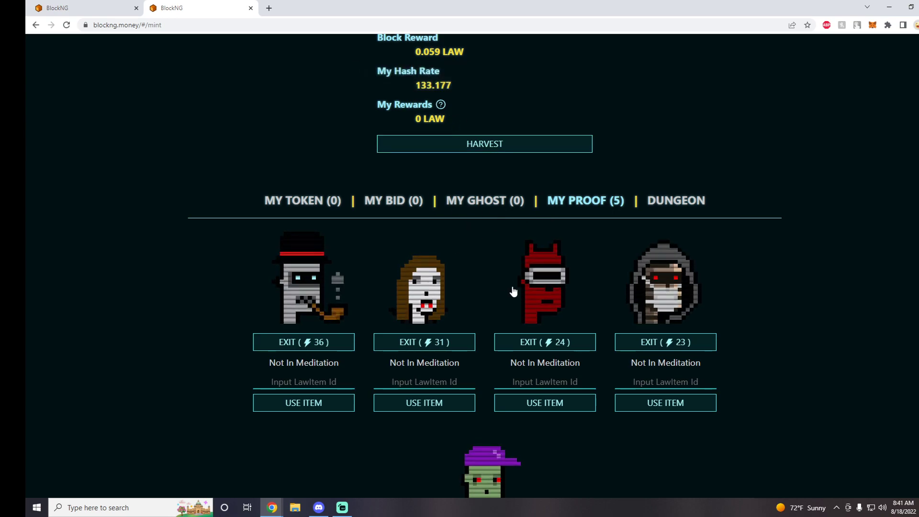
# Step: Look over the five staked LawPunks with their Exit, LawItem and Pullout options under My Proof
pyautogui.scroll(6, 525, 299)
pyautogui.scroll(-4, 524, 287)
pyautogui.scroll(-1, 525, 287)
pyautogui.scroll(-3, 525, 287)
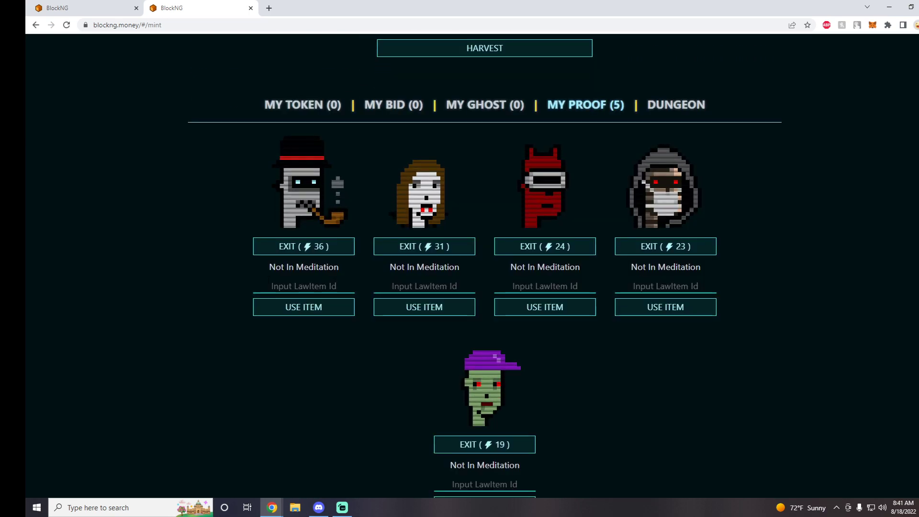
pyautogui.scroll(-1, 634, 318)
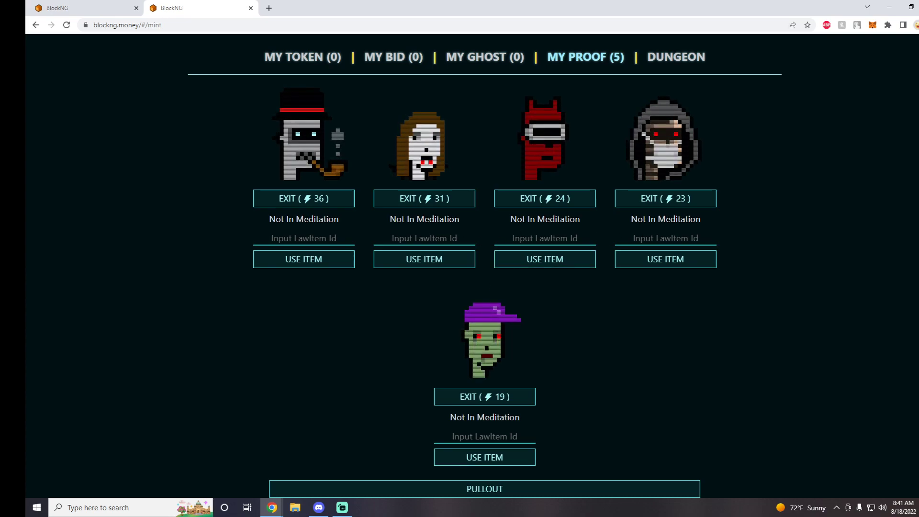
# Step: Switch the MetaMask wallet to the Ledger 1 account and close the wallet
pyautogui.click(872, 26)
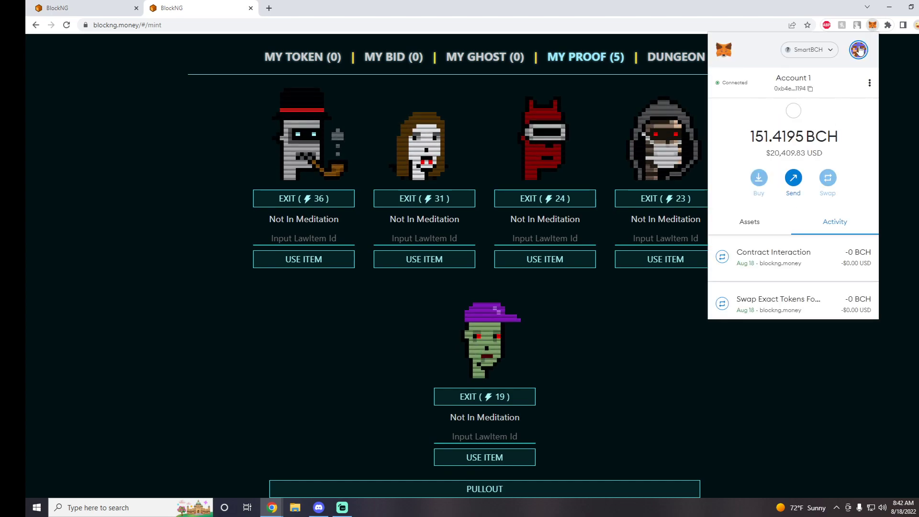
pyautogui.click(859, 50)
pyautogui.scroll(-5, 794, 162)
pyautogui.scroll(-3, 793, 162)
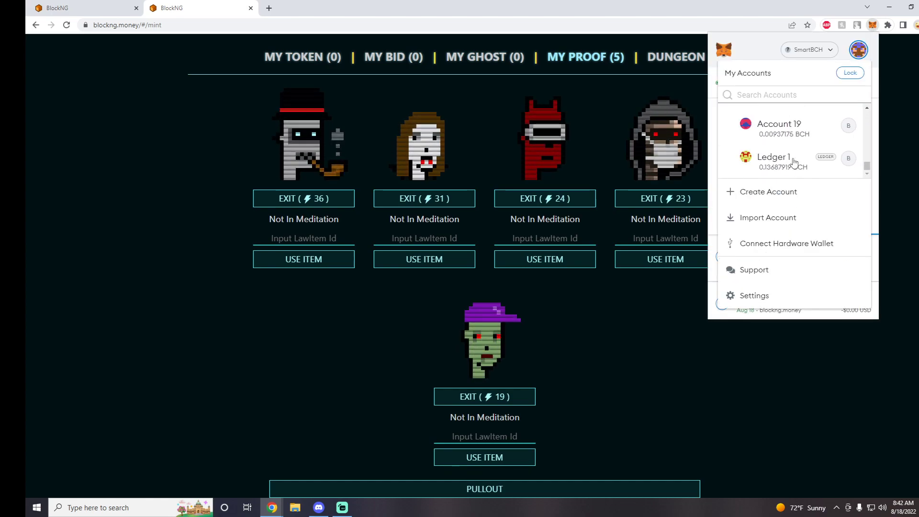
pyautogui.click(785, 154)
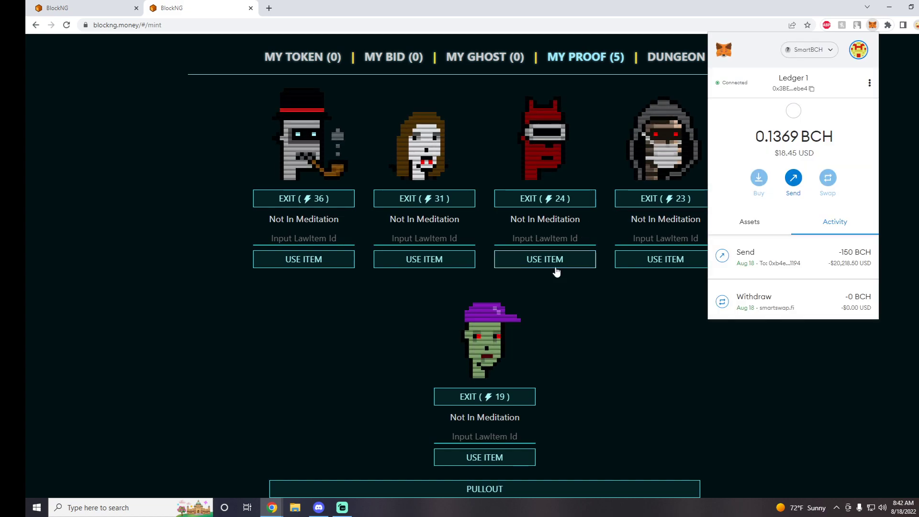
pyautogui.scroll(2, 554, 261)
pyautogui.click(173, 209)
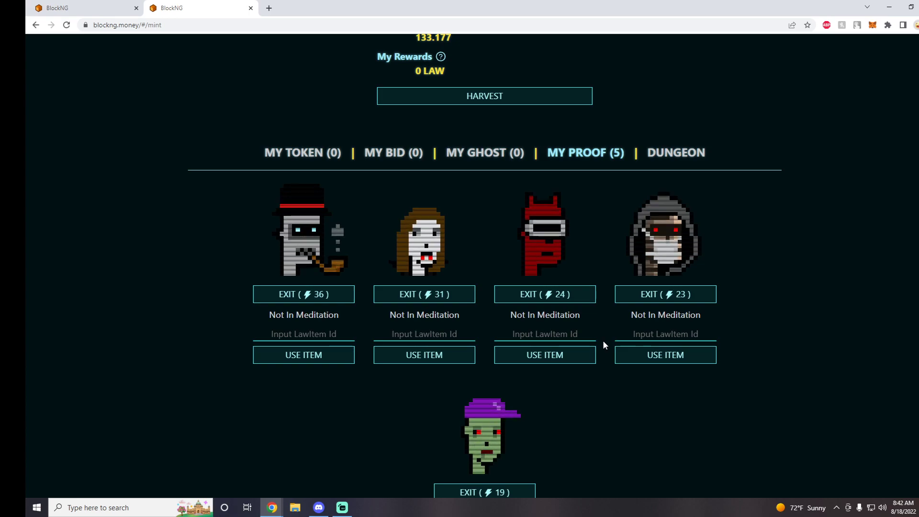
# Step: Examine the Ledger account's staked LawPunks, their extra hash rates and the account's total hash rate and LAW rewards
pyautogui.scroll(8, 598, 330)
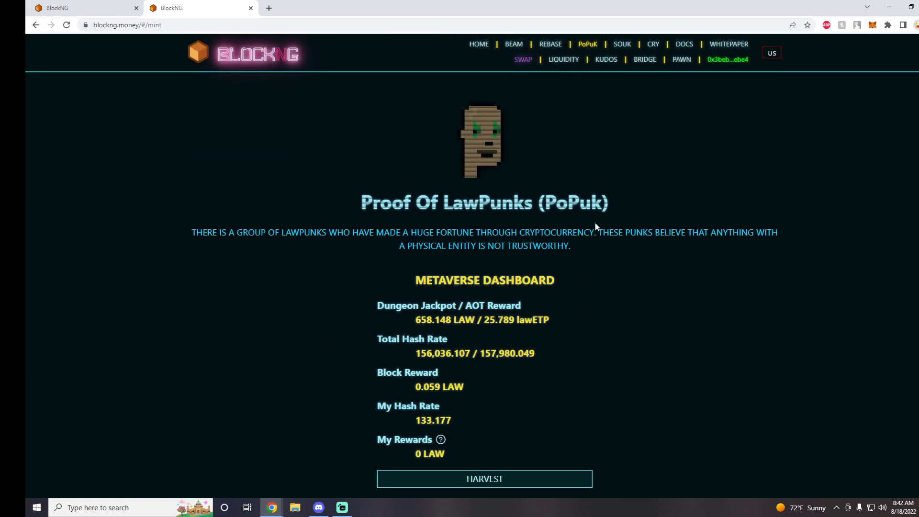
pyautogui.scroll(-8, 625, 281)
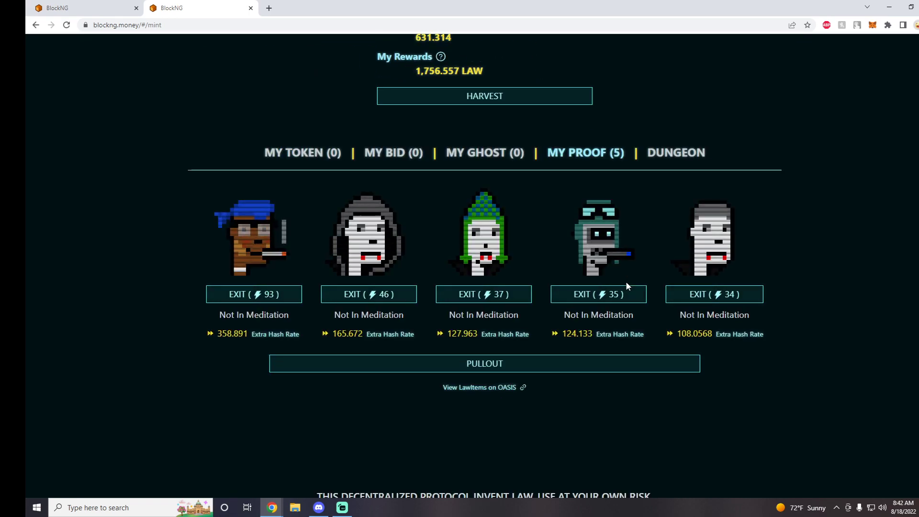
pyautogui.scroll(-1, 625, 281)
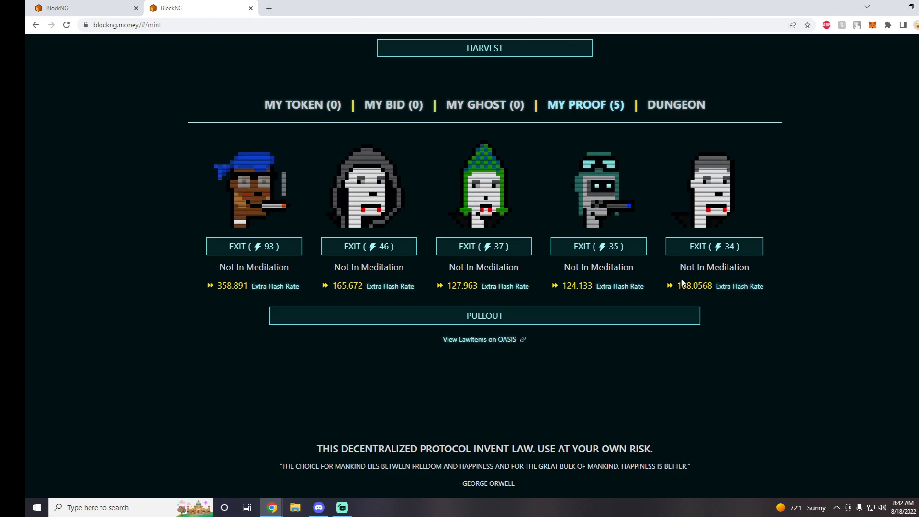
pyautogui.scroll(6, 515, 287)
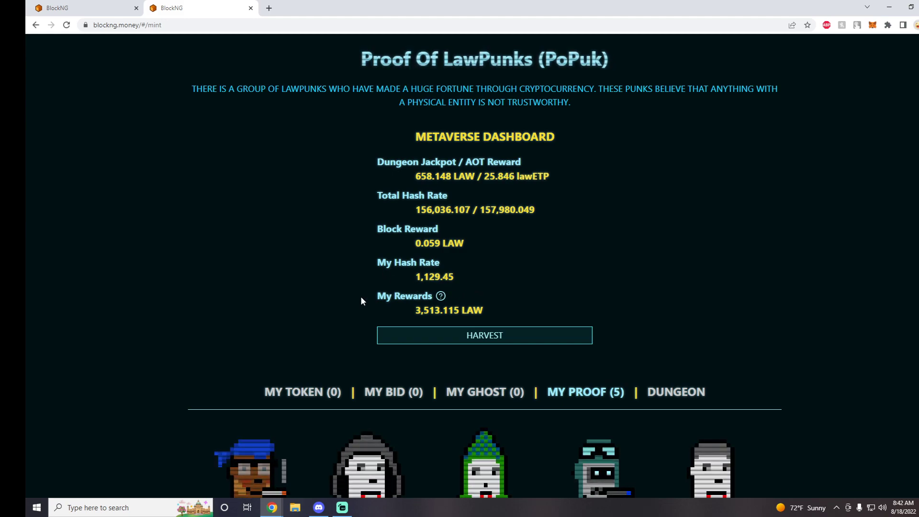
pyautogui.scroll(-1, 527, 306)
pyautogui.scroll(-1, 526, 303)
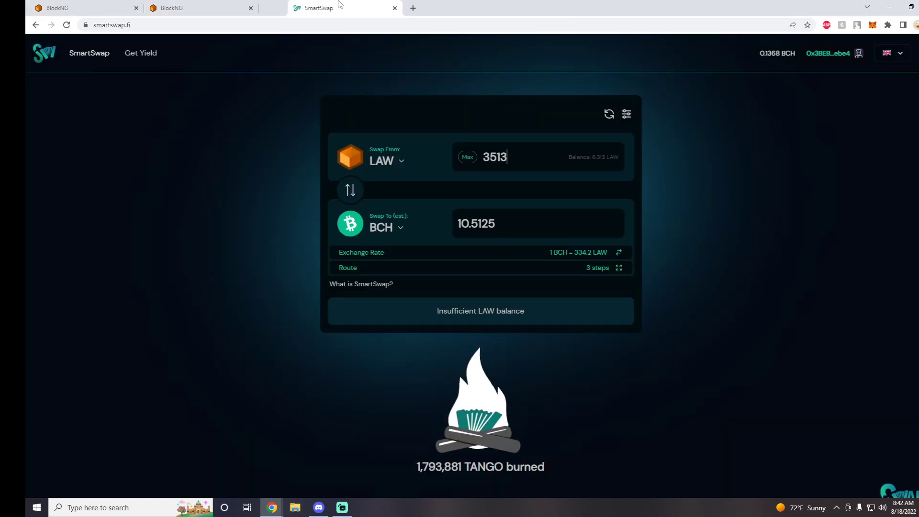
# Step: Estimate the value of 3513 LAW in bcUSDT on SmartSwap and close the swap page
pyautogui.click(376, 228)
pyautogui.click(423, 211)
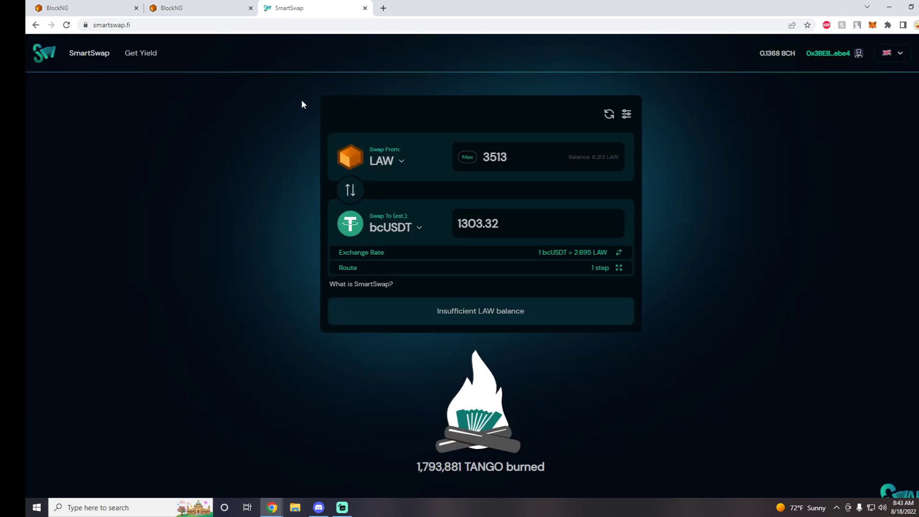
pyautogui.click(390, 159)
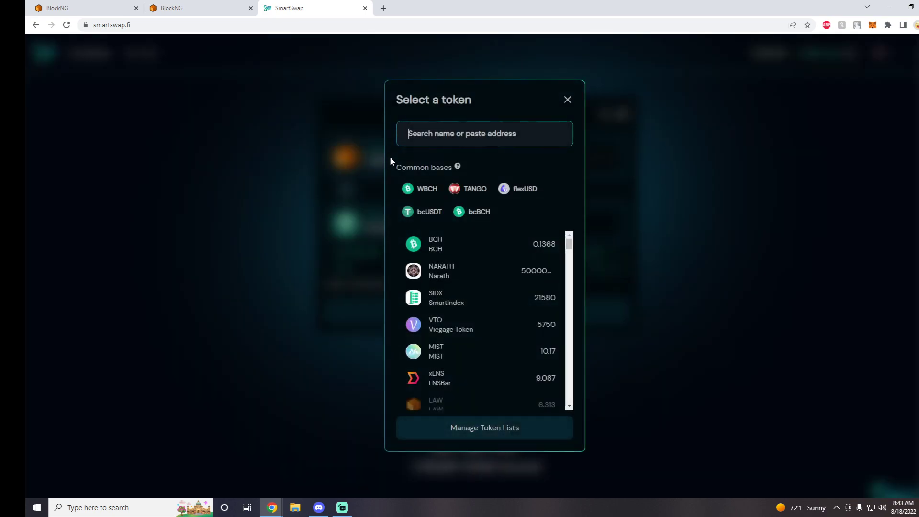
pyautogui.click(365, 8)
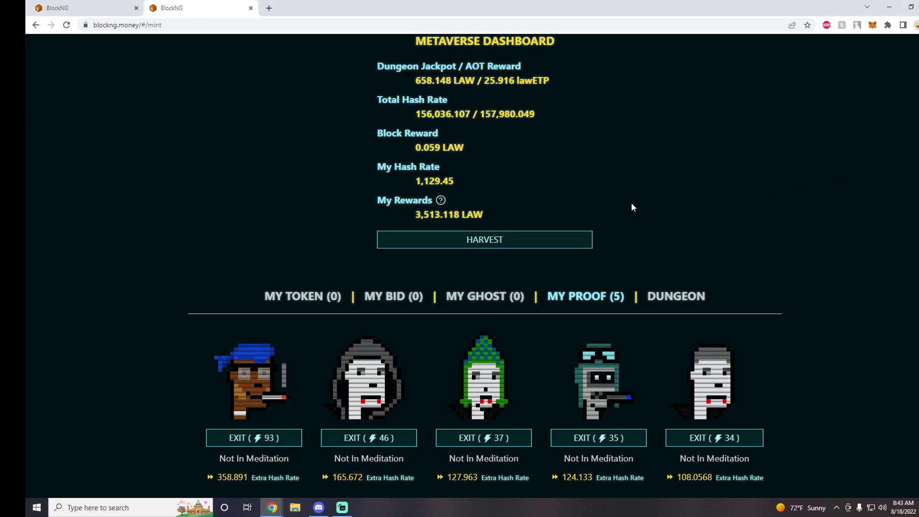
# Step: Compare the staked LawPunks' power and extra hash rates with the Metaverse Dashboard's hash rate and rewards
pyautogui.scroll(-2, 593, 234)
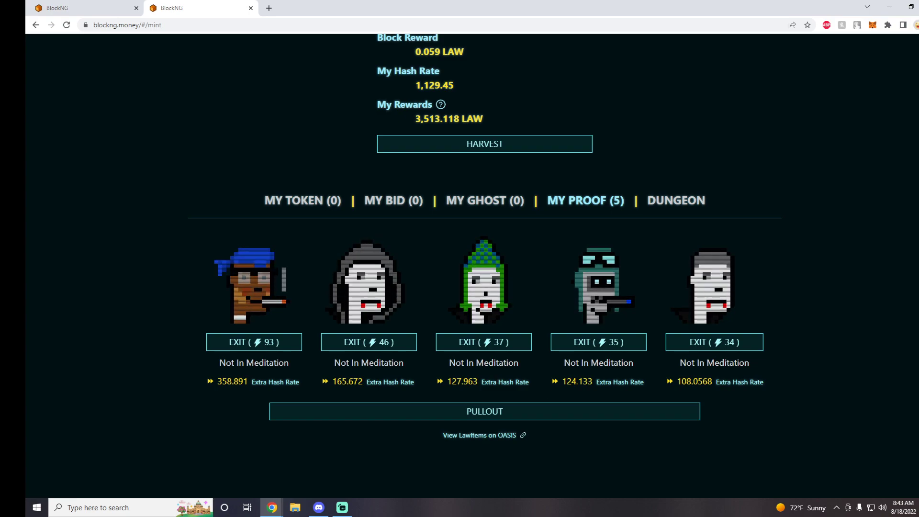
pyautogui.scroll(2, 481, 257)
pyautogui.scroll(-2, 461, 345)
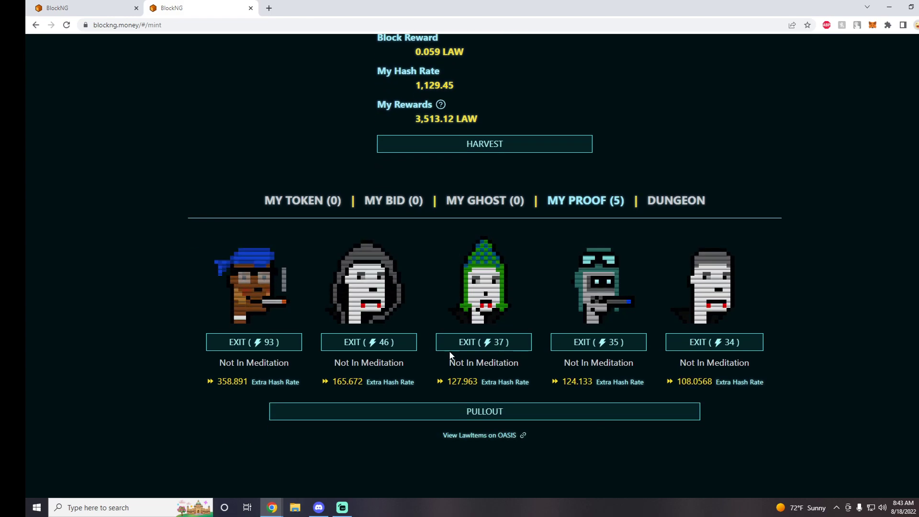
pyautogui.scroll(2, 453, 353)
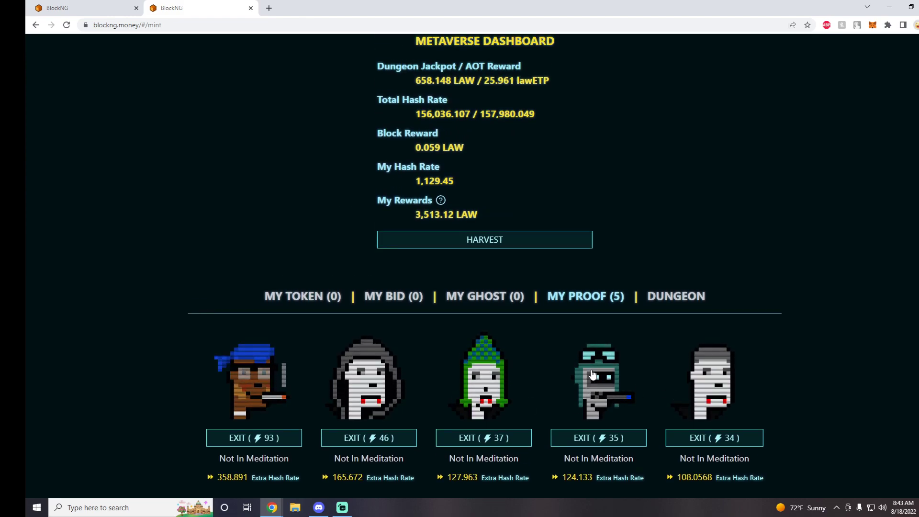
pyautogui.scroll(4, 490, 359)
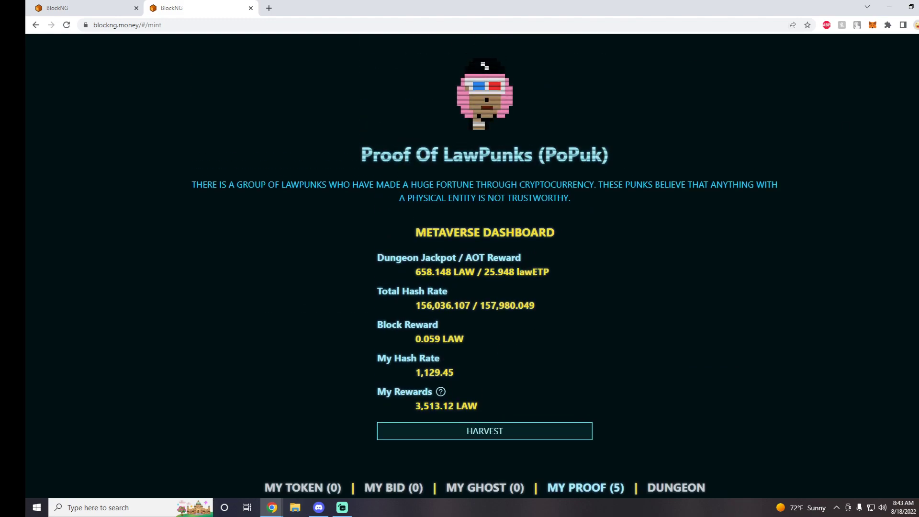
# Step: Switch the MetaMask wallet back to Account 1 and close the wallet
pyautogui.click(871, 27)
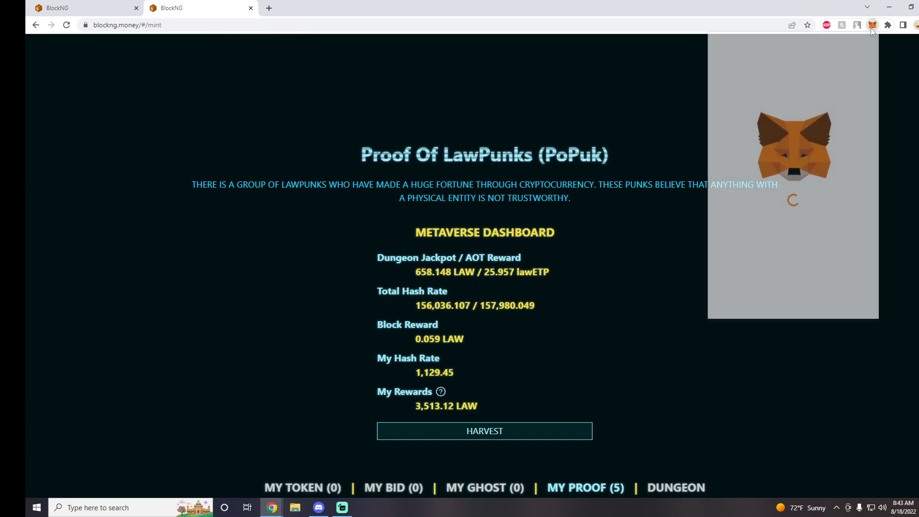
pyautogui.click(858, 50)
pyautogui.click(808, 119)
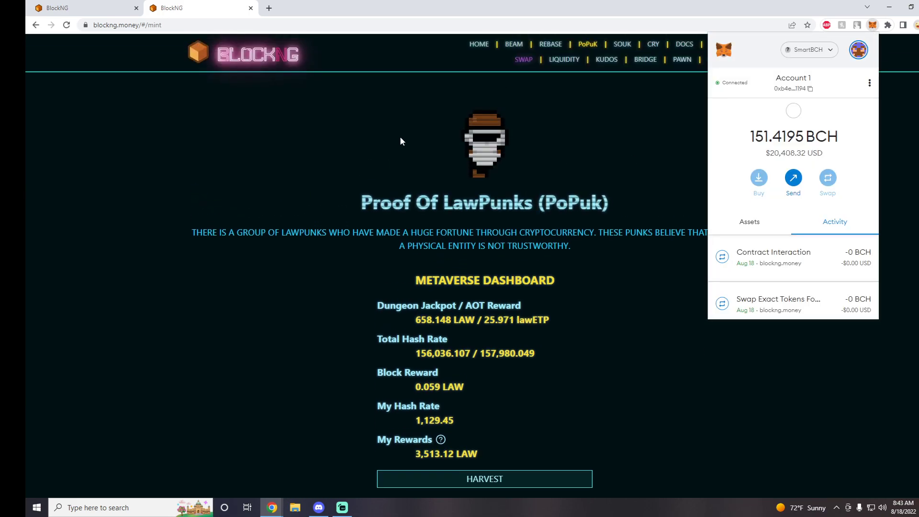
pyautogui.click(569, 144)
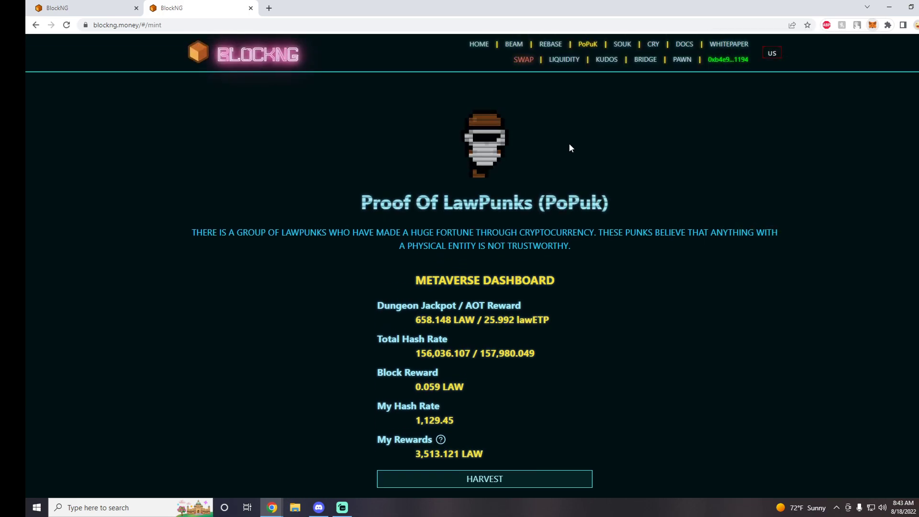
# Step: Go to the Souk marketplace and look over its search filters and the LawPunks on sale
pyautogui.click(622, 44)
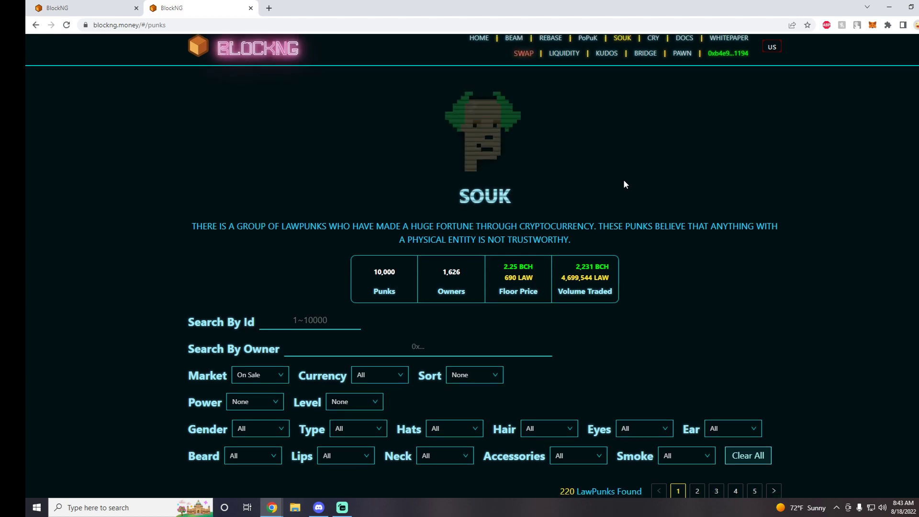
pyautogui.scroll(-3, 549, 202)
pyautogui.scroll(-1, 453, 235)
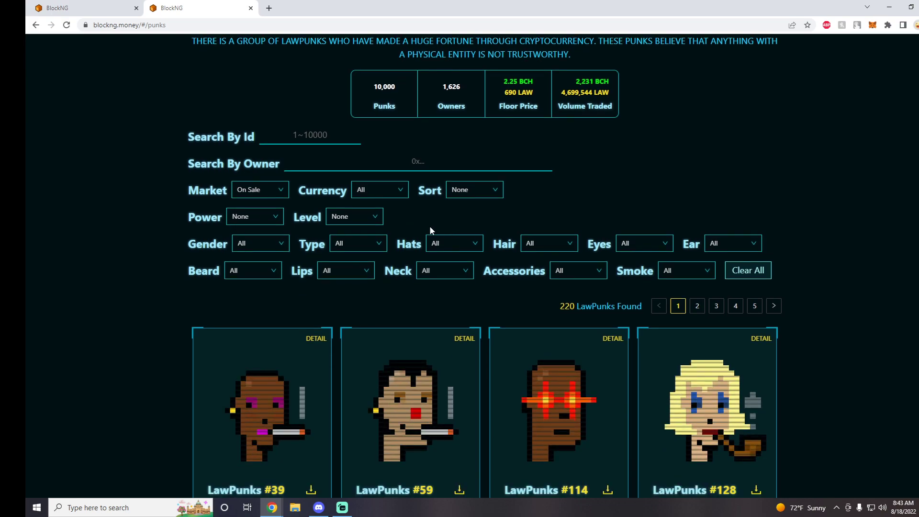
pyautogui.scroll(-2, 388, 229)
pyautogui.scroll(-1, 389, 234)
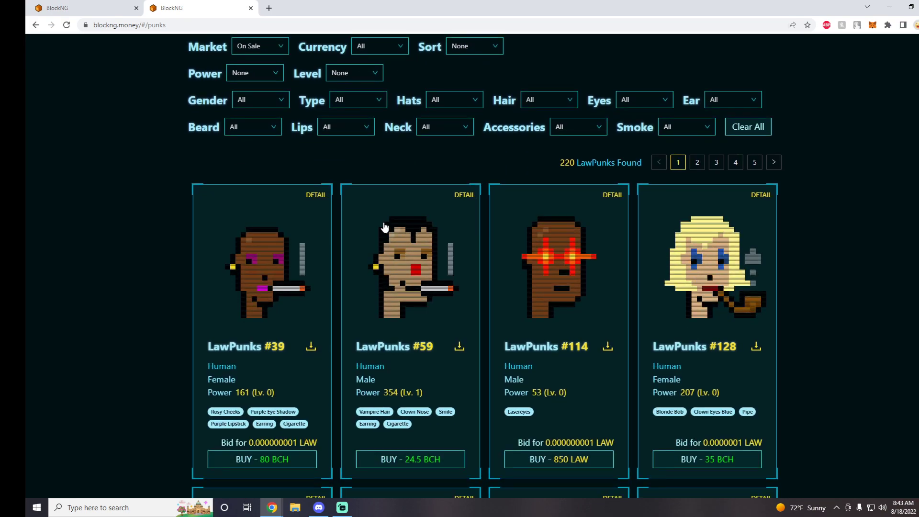
pyautogui.scroll(2, 354, 211)
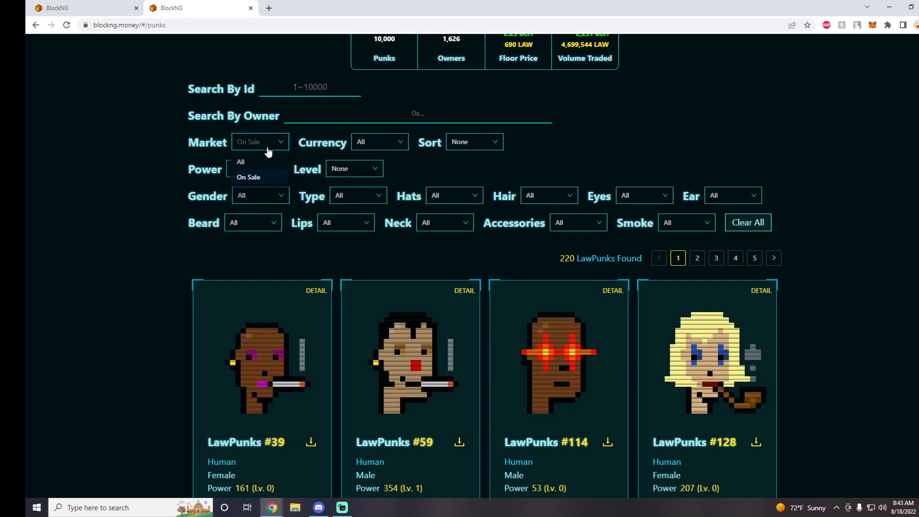
# Step: Filter the LawPunks on sale by BCH currency and sort them Low to High
pyautogui.click(383, 141)
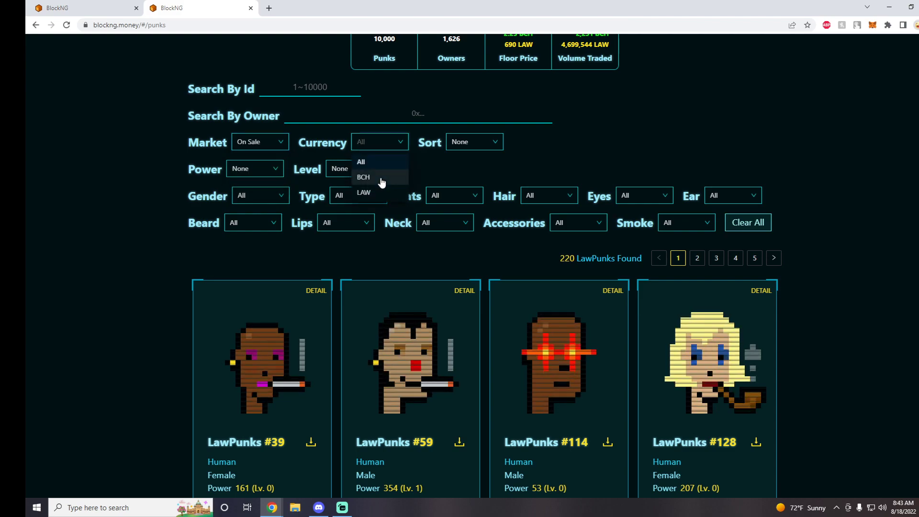
pyautogui.click(364, 177)
pyautogui.scroll(-3, 481, 275)
pyautogui.scroll(3, 346, 274)
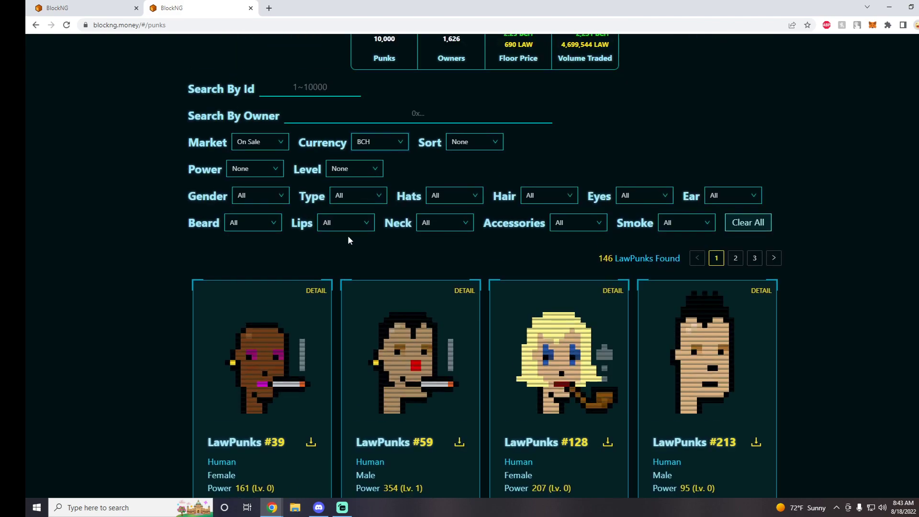
pyautogui.click(470, 148)
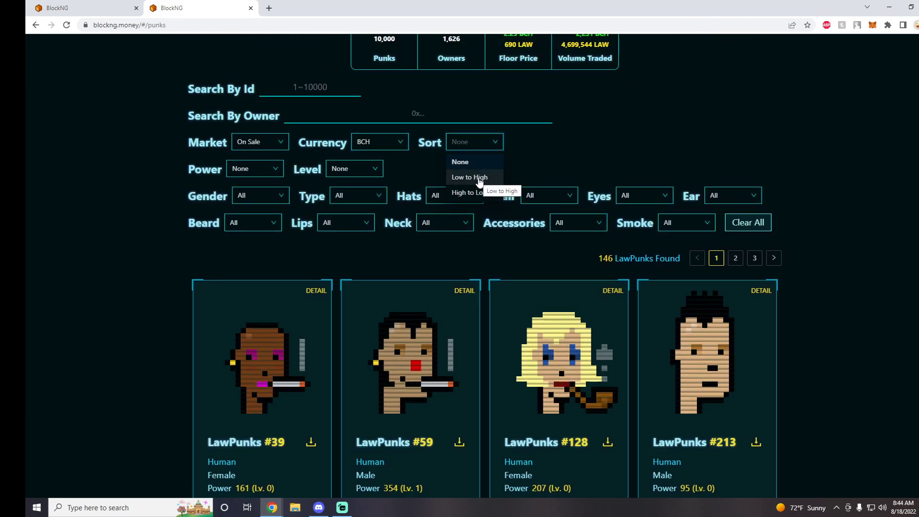
pyautogui.click(479, 182)
# Step: Browse the cheapest BCH listings, comparing the LawPunks' prices and power with the Souk floor price
pyautogui.scroll(-3, 452, 261)
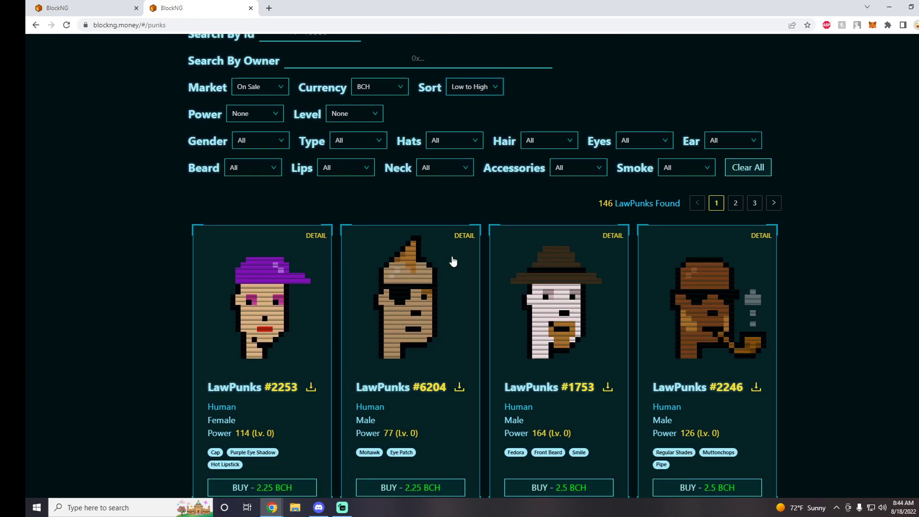
pyautogui.scroll(-3, 549, 316)
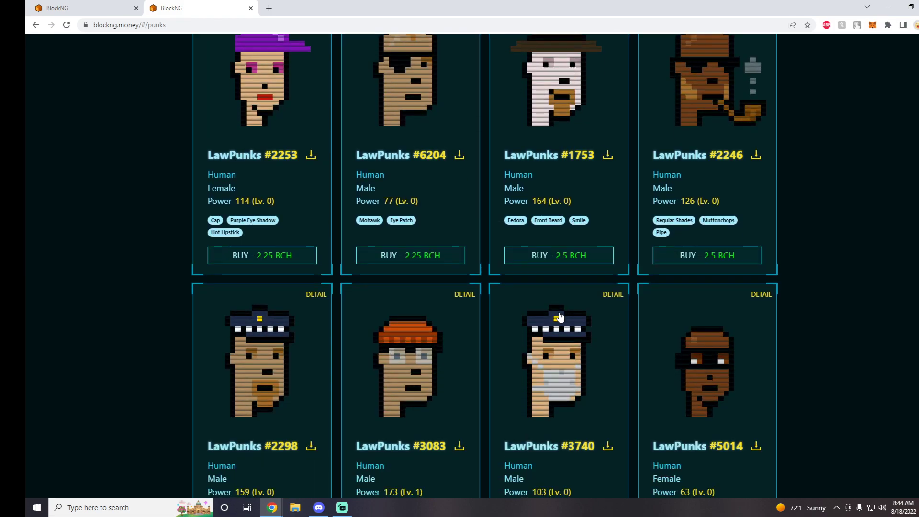
pyautogui.scroll(-2, 560, 316)
pyautogui.scroll(4, 556, 314)
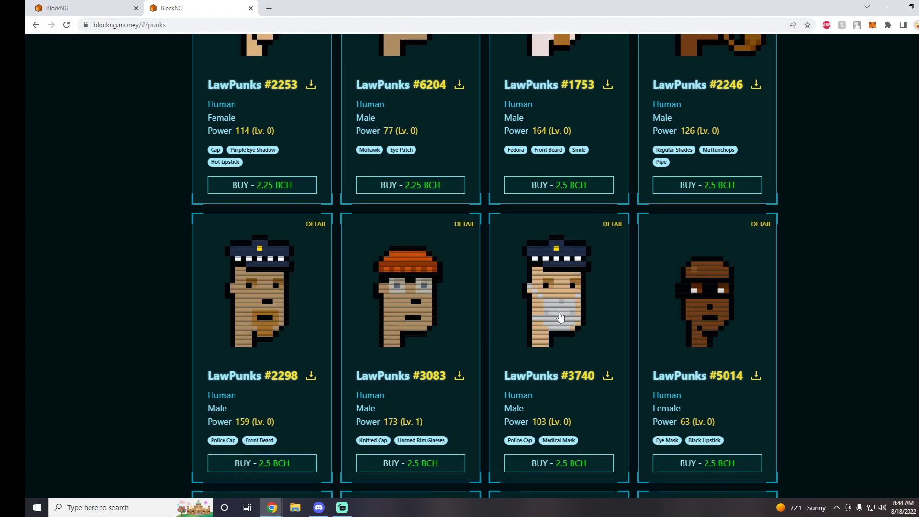
pyautogui.scroll(6, 553, 313)
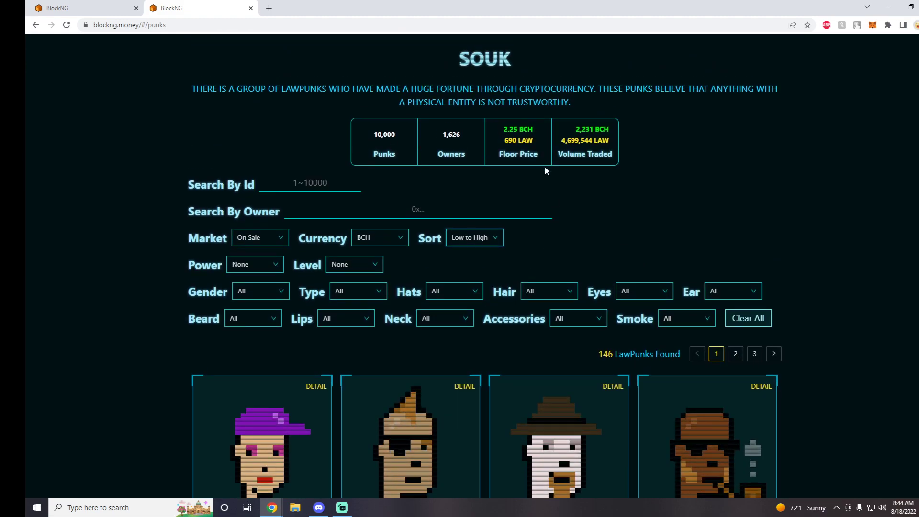
pyautogui.scroll(-5, 567, 241)
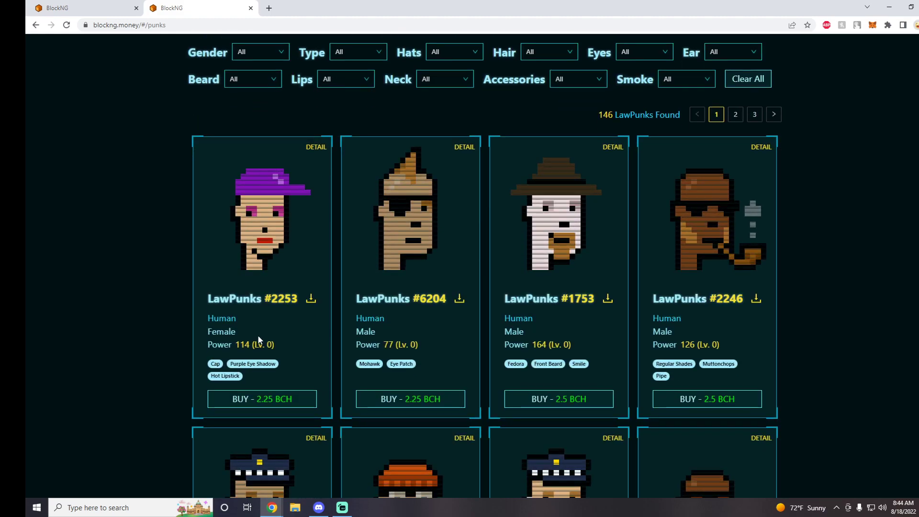
pyautogui.scroll(2, 346, 340)
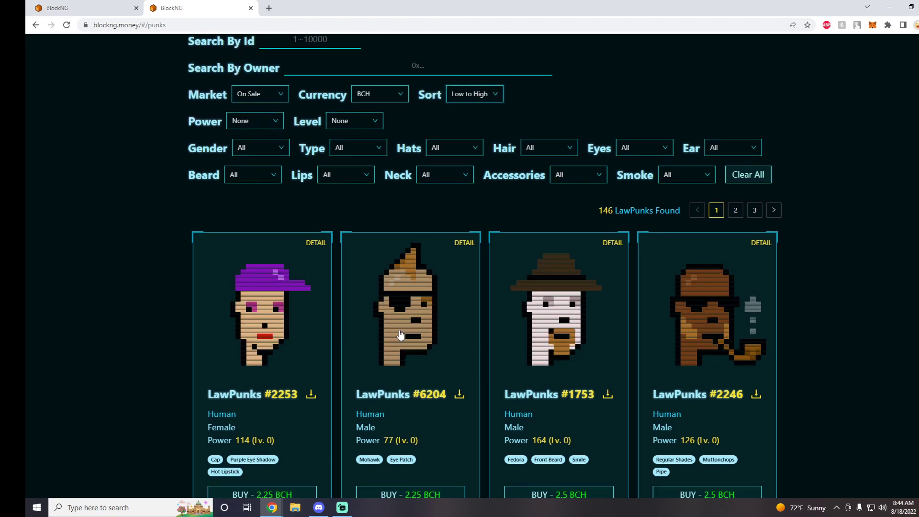
# Step: Look through the sorting options offered for Power and Level without choosing any
pyautogui.click(259, 126)
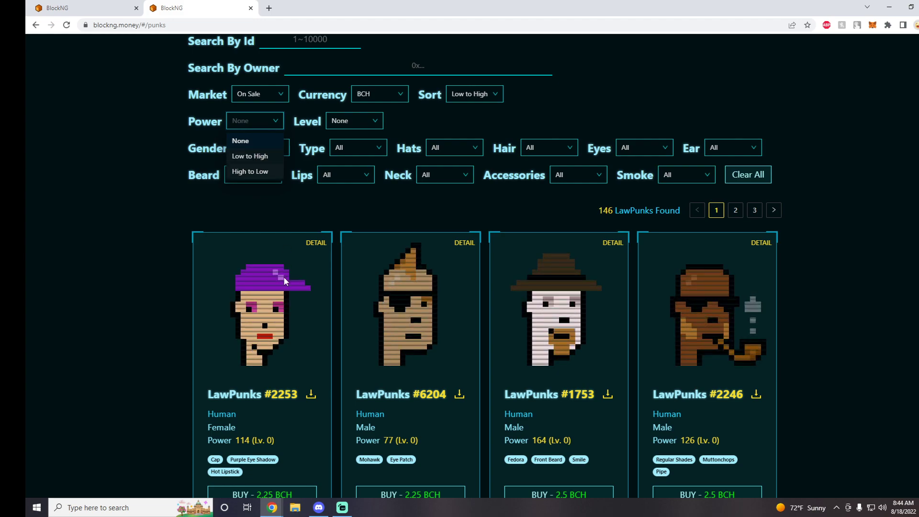
pyautogui.scroll(-1, 283, 261)
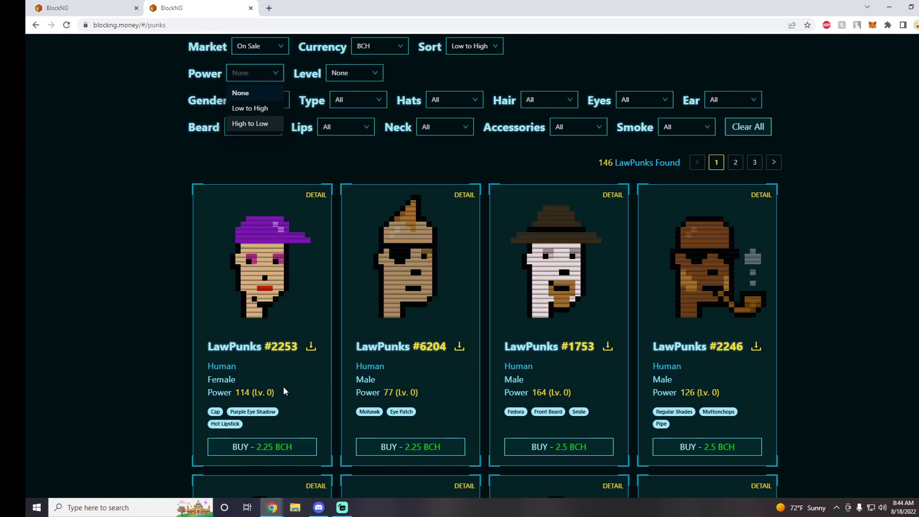
pyautogui.scroll(1, 300, 210)
pyautogui.click(301, 197)
pyautogui.click(358, 125)
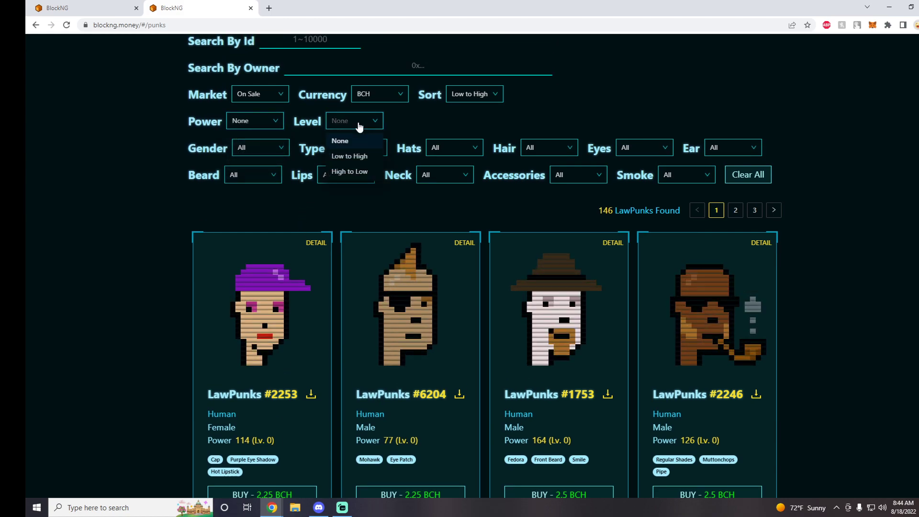
pyautogui.click(424, 117)
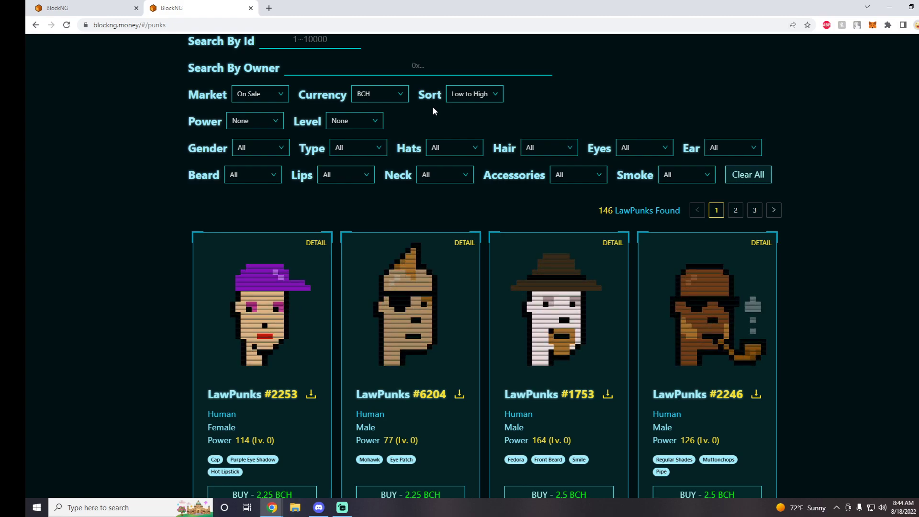
pyautogui.scroll(-1, 406, 134)
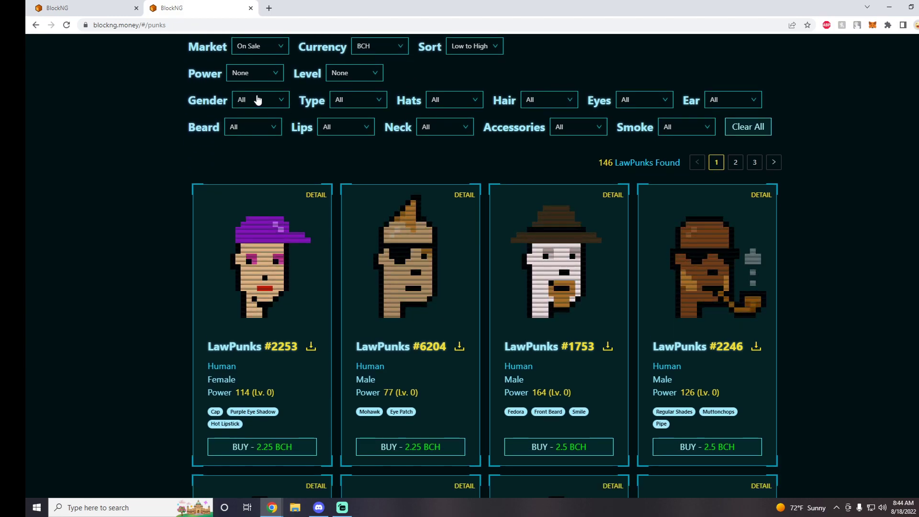
# Step: Filter the on-sale LawPunks by type Alien, and after that by type Ape
pyautogui.click(363, 104)
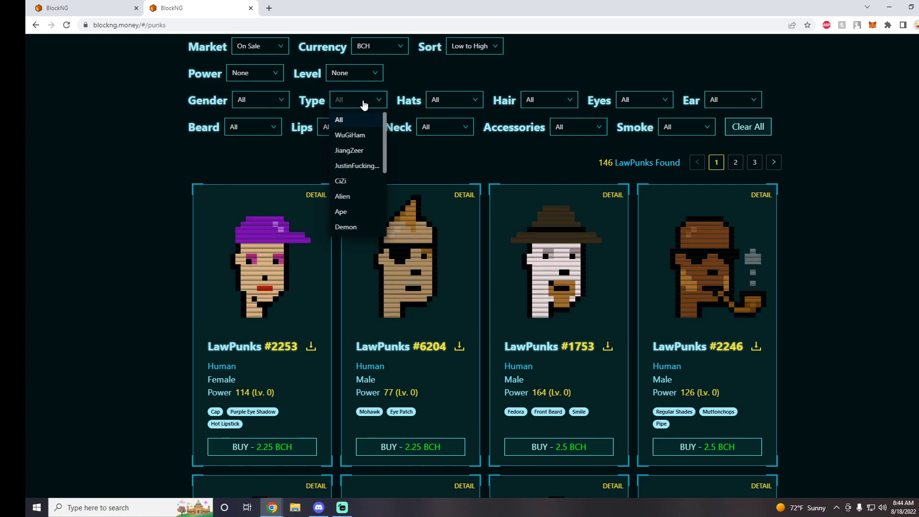
pyautogui.scroll(-1, 361, 151)
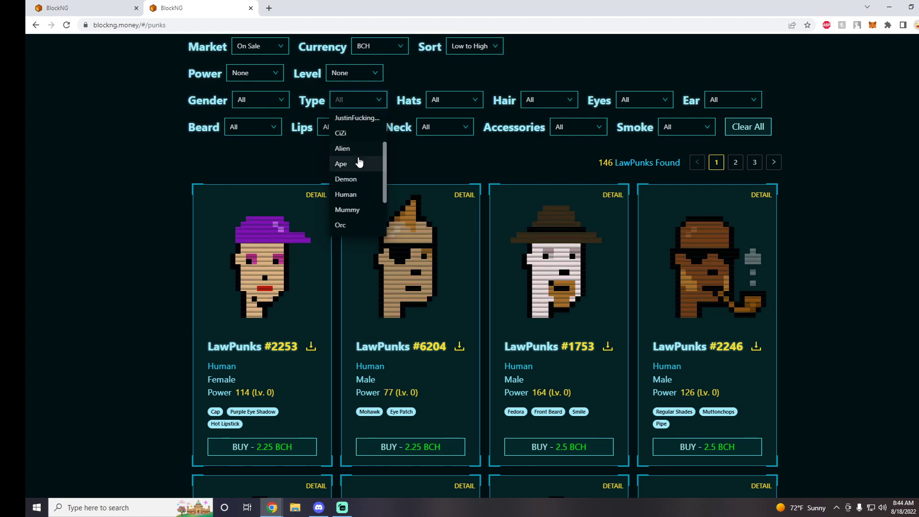
pyautogui.click(359, 149)
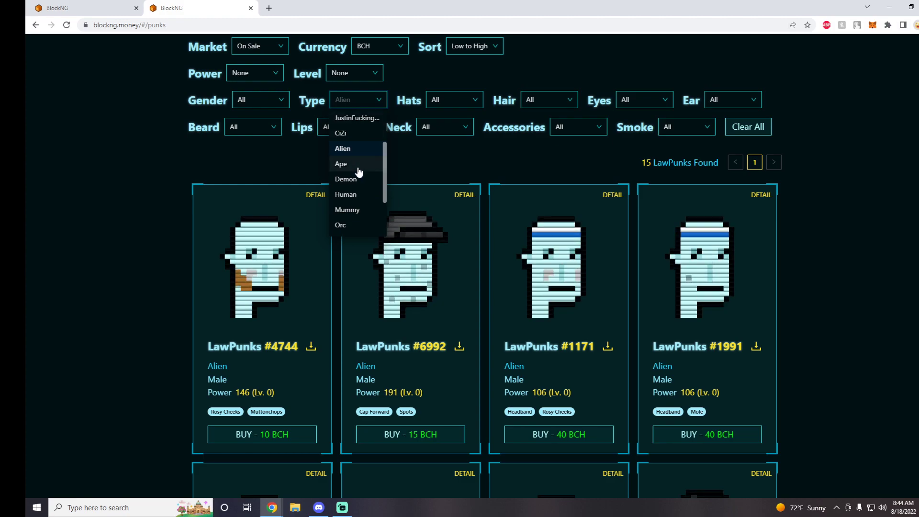
pyautogui.click(360, 164)
# Step: Change the punk type filter to Vampire
pyautogui.click(361, 103)
pyautogui.click(361, 103)
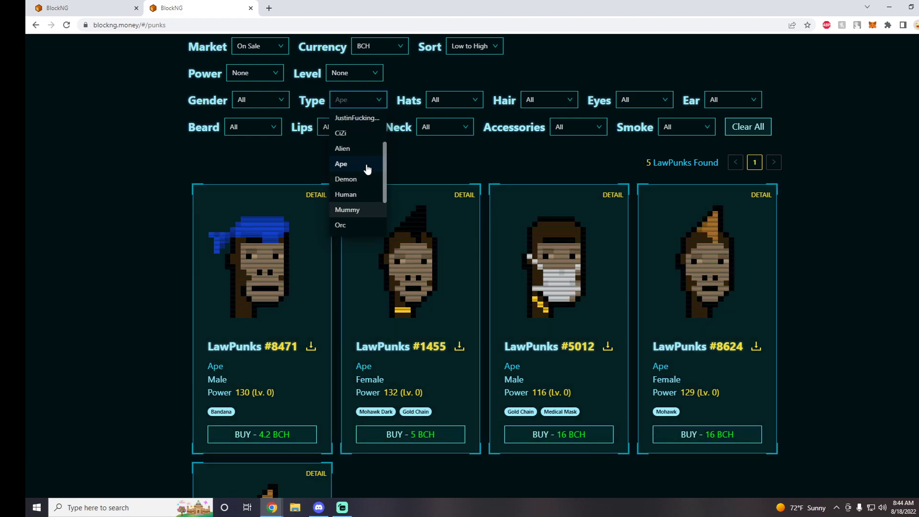
pyautogui.scroll(-2, 363, 153)
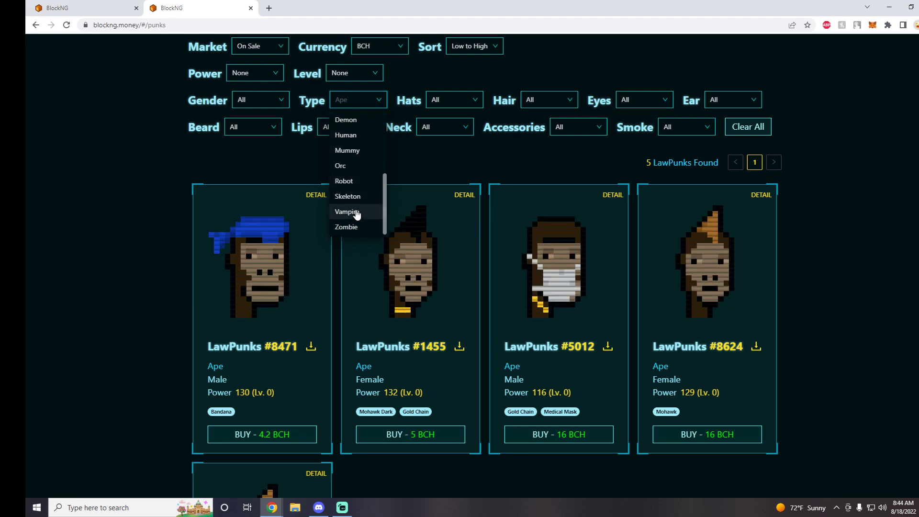
pyautogui.click(355, 210)
# Step: Set the punk type filter to CiZi and widen the market filter to All
pyautogui.click(361, 102)
pyautogui.scroll(3, 375, 161)
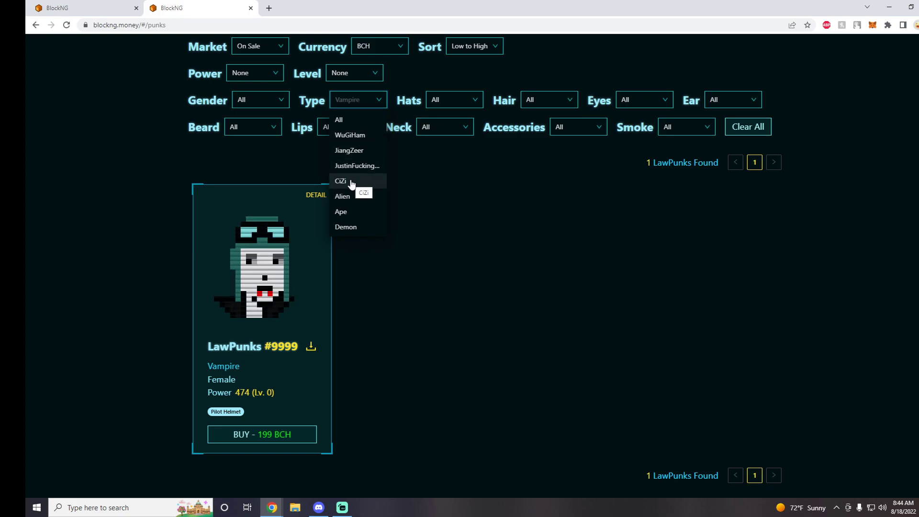
pyautogui.click(351, 181)
pyautogui.click(277, 113)
pyautogui.click(259, 126)
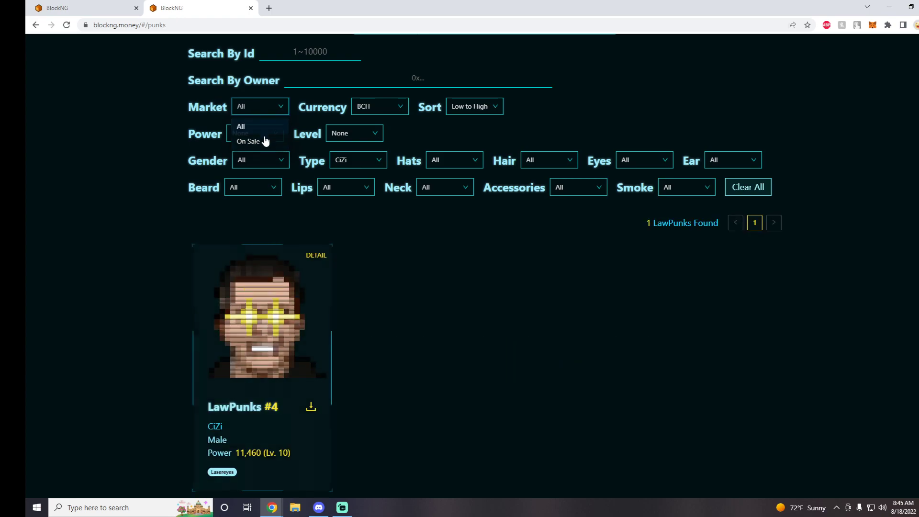
# Step: Show the special punk types WuGiHam, JiangZeer and JustinFuckingSun one after another using the type filter
pyautogui.click(357, 165)
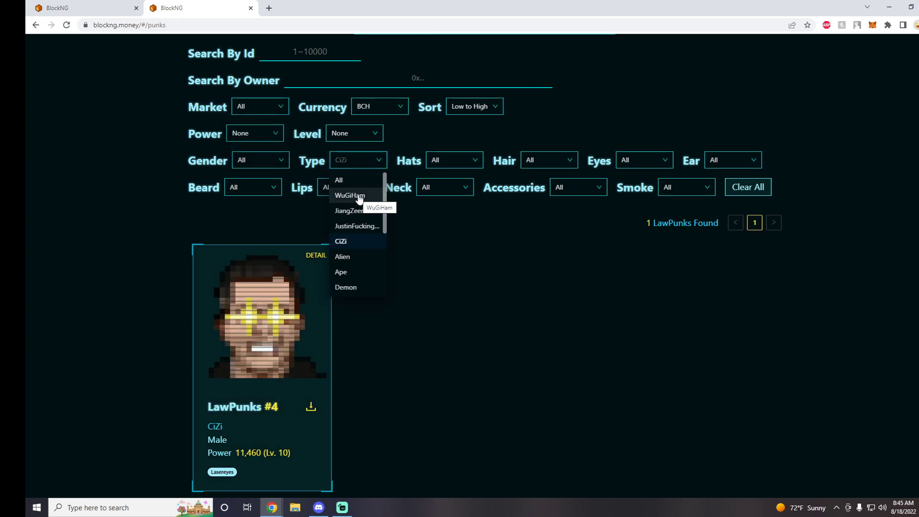
pyautogui.click(359, 197)
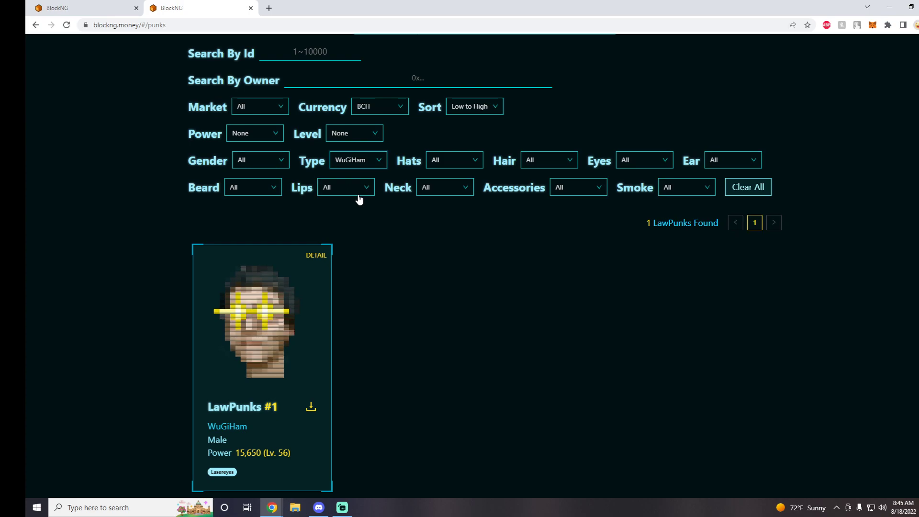
pyautogui.click(359, 160)
pyautogui.click(355, 209)
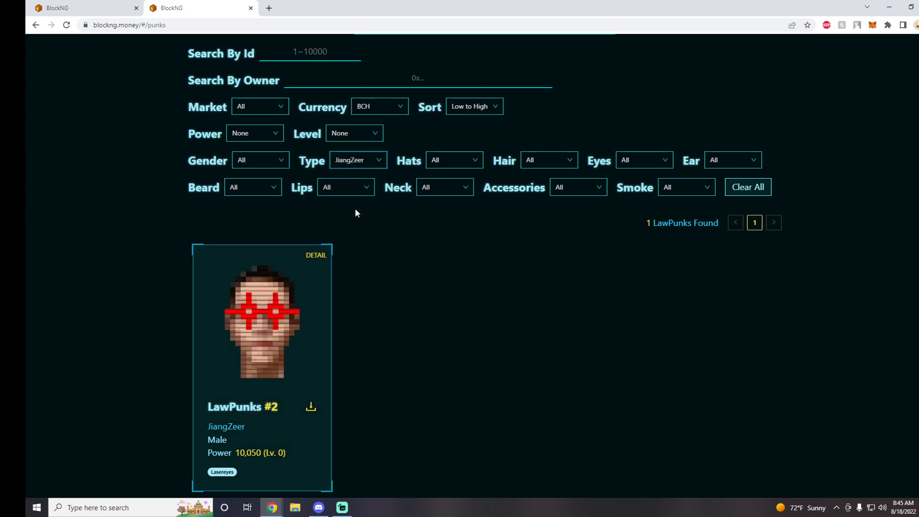
pyautogui.click(364, 162)
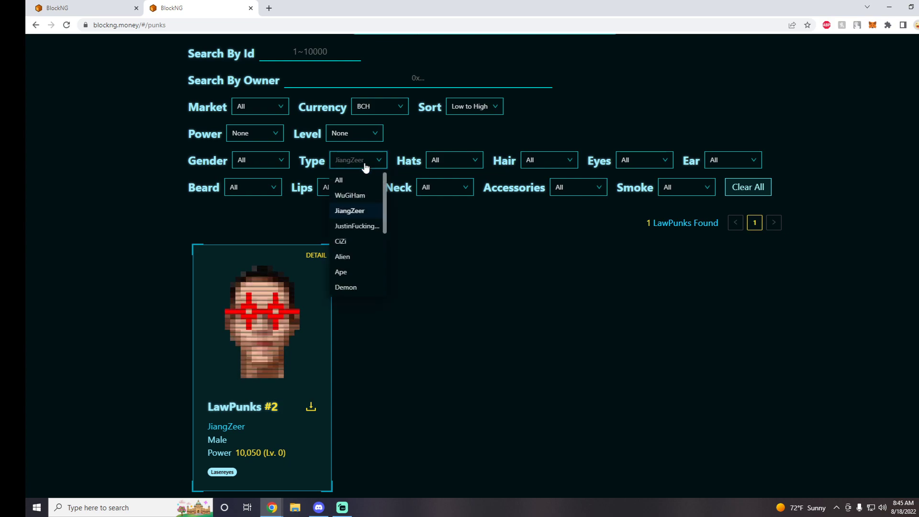
pyautogui.click(355, 228)
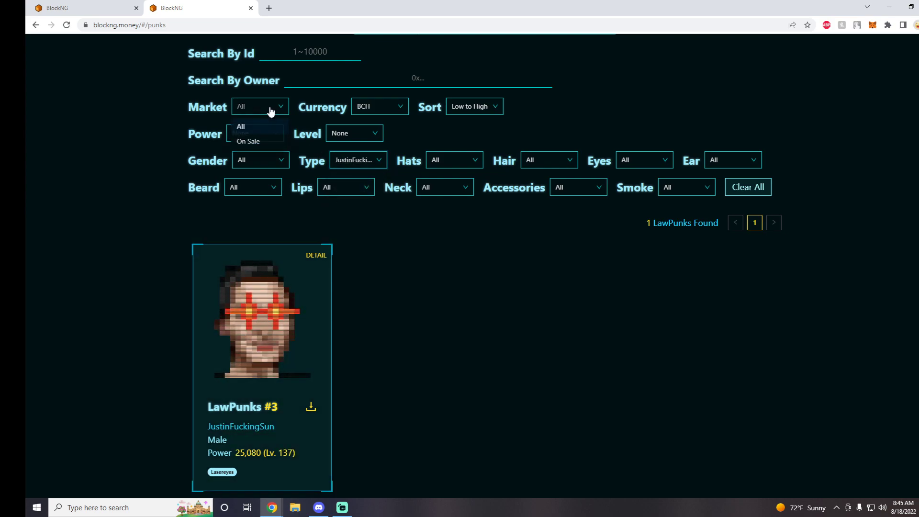
# Step: Restrict the market filter to On Sale and the type to Skeleton, and look over the matching punks
pyautogui.click(260, 140)
pyautogui.click(357, 160)
pyautogui.scroll(-2, 353, 277)
pyautogui.scroll(-2, 353, 283)
pyautogui.click(351, 258)
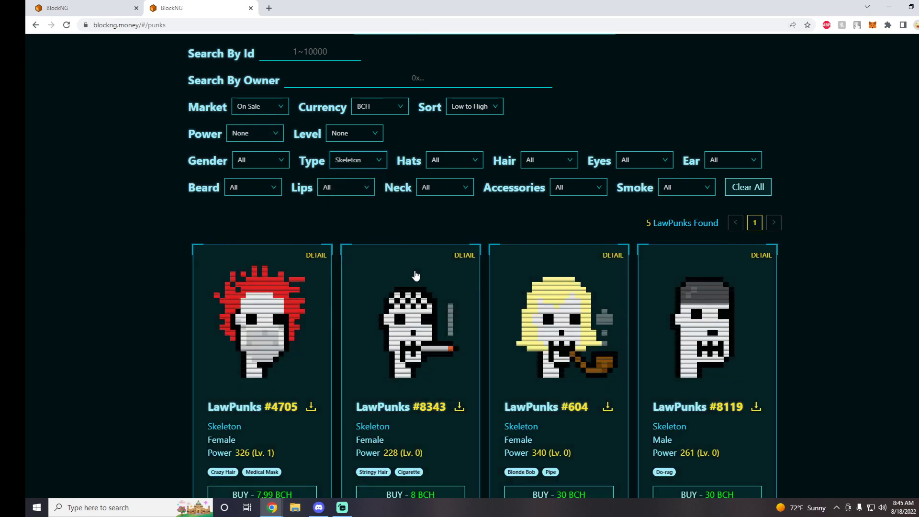
pyautogui.scroll(-1, 471, 276)
pyautogui.scroll(1, 471, 270)
# Step: Review the available Accessories and Smoke filter options while leaving both set to All
pyautogui.click(590, 194)
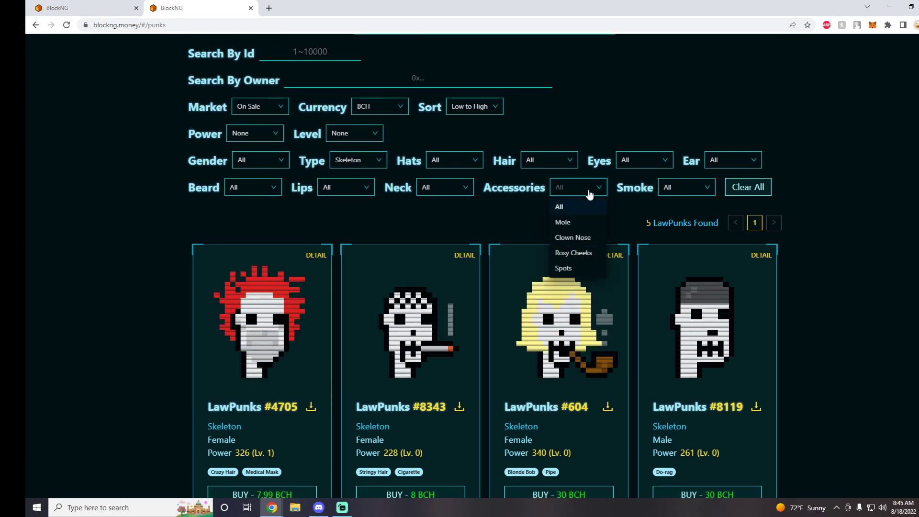
pyautogui.click(702, 190)
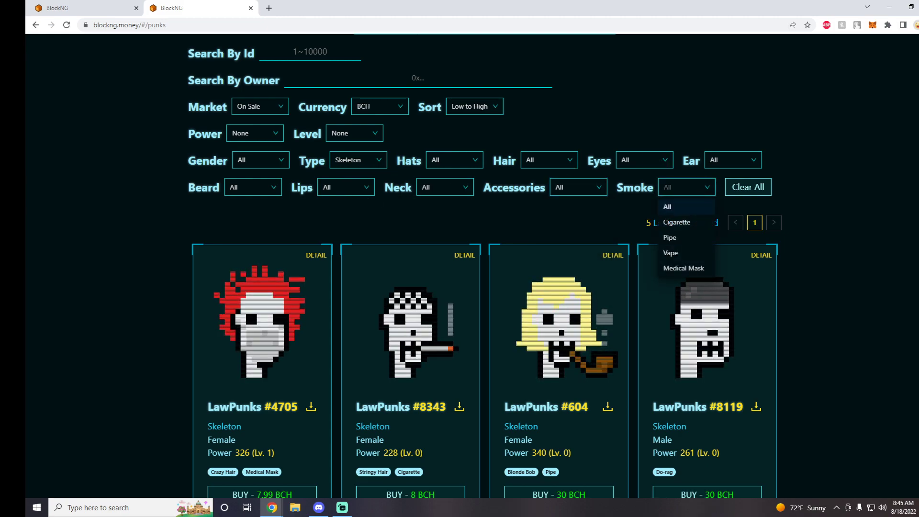
pyautogui.scroll(2, 359, 208)
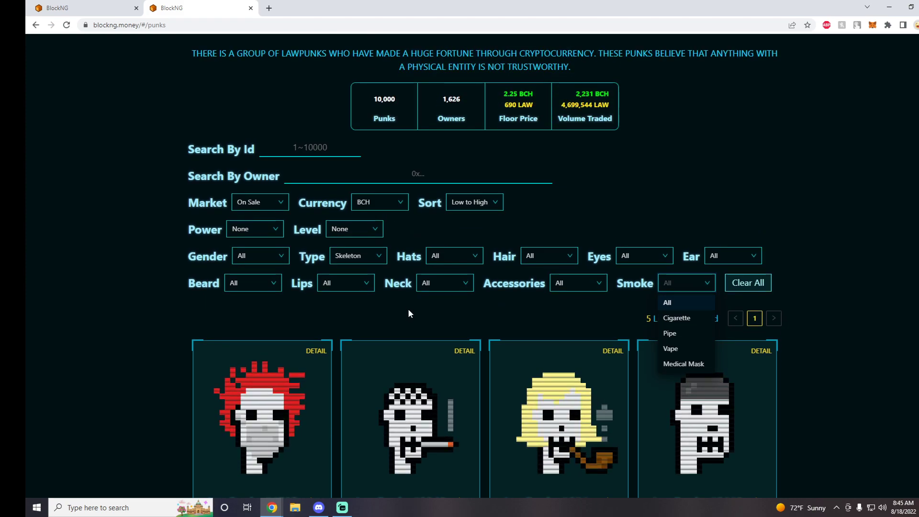
pyautogui.scroll(-2, 409, 310)
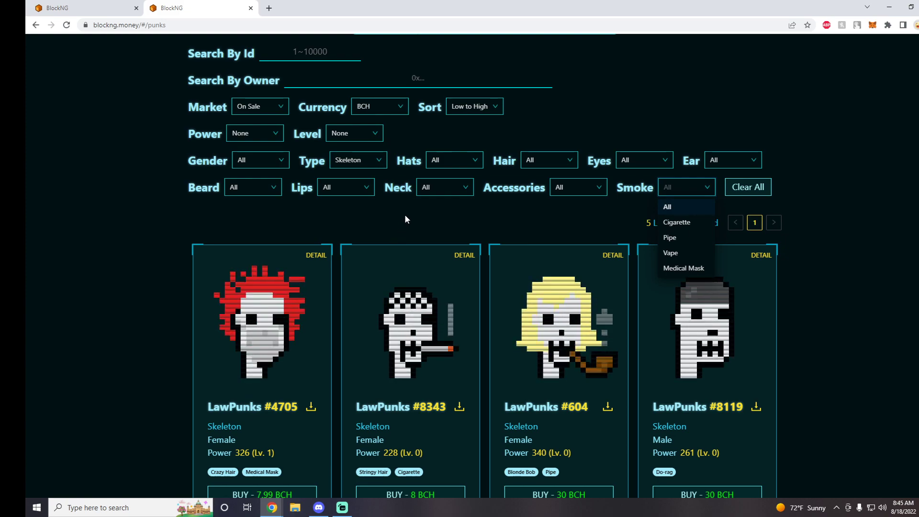
pyautogui.click(417, 209)
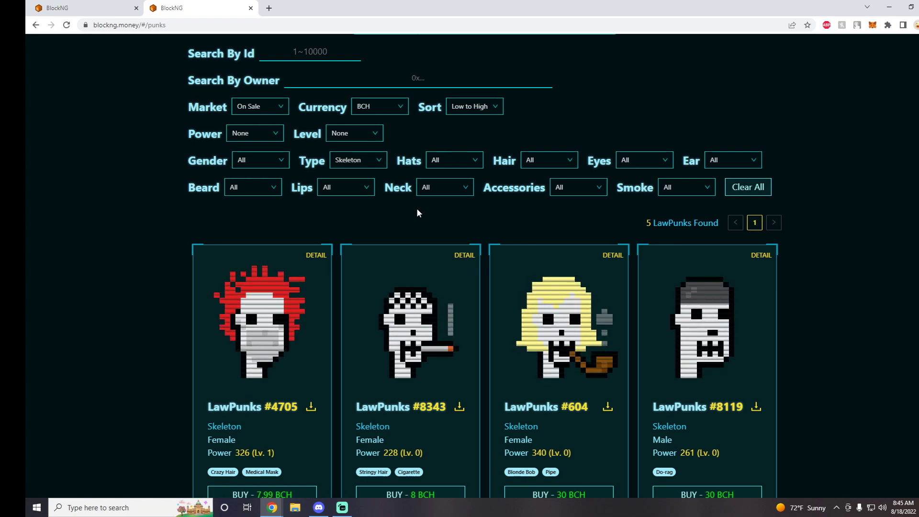
# Step: Switch the type filter of the on-sale punks to Orc
pyautogui.click(368, 161)
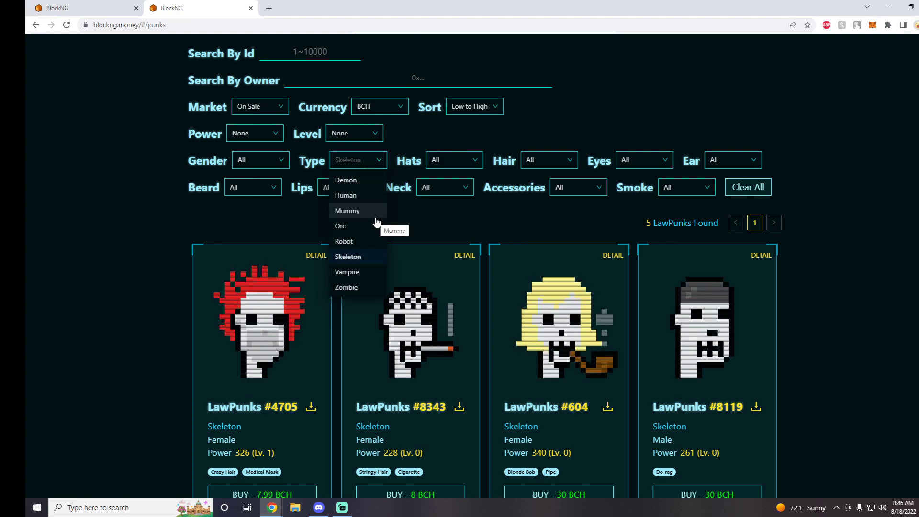
pyautogui.scroll(-2, 374, 218)
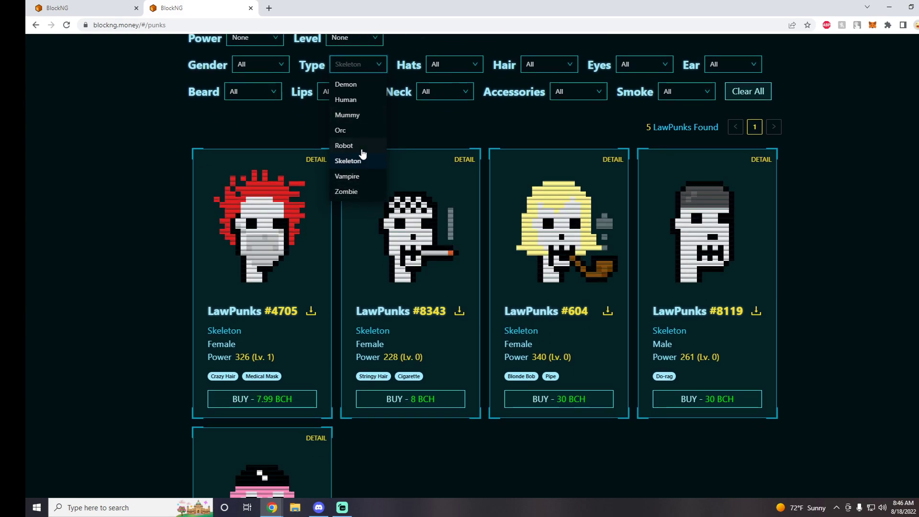
pyautogui.click(360, 131)
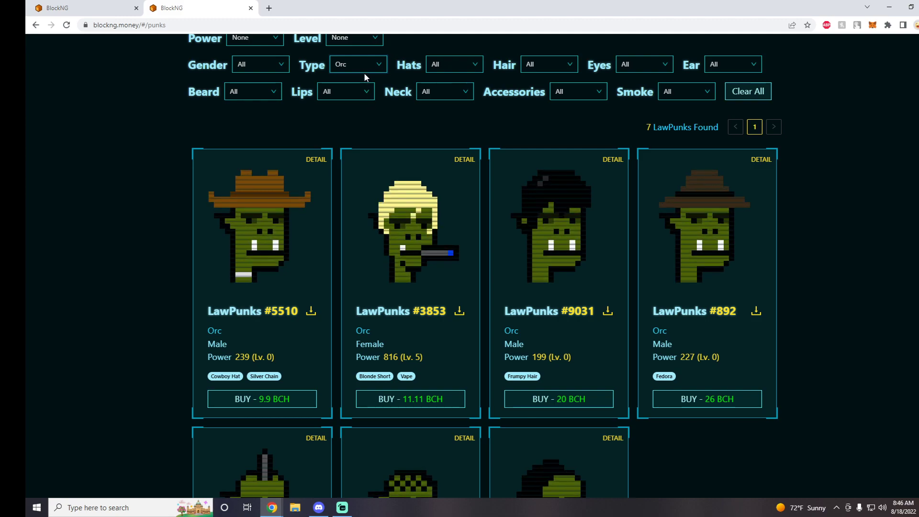
pyautogui.click(366, 67)
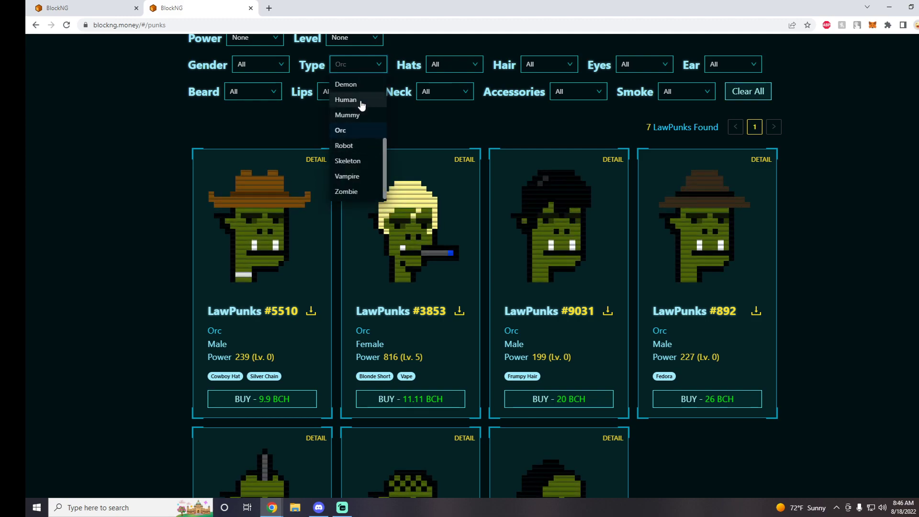
# Step: Visit the site's CRY page, and from there open the BlockNG Protocol documentation
pyautogui.scroll(8, 449, 153)
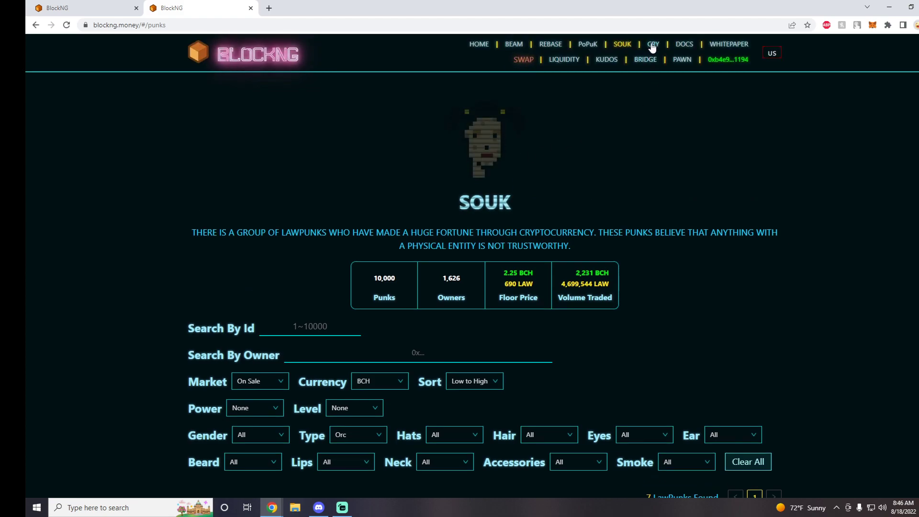
pyautogui.click(652, 45)
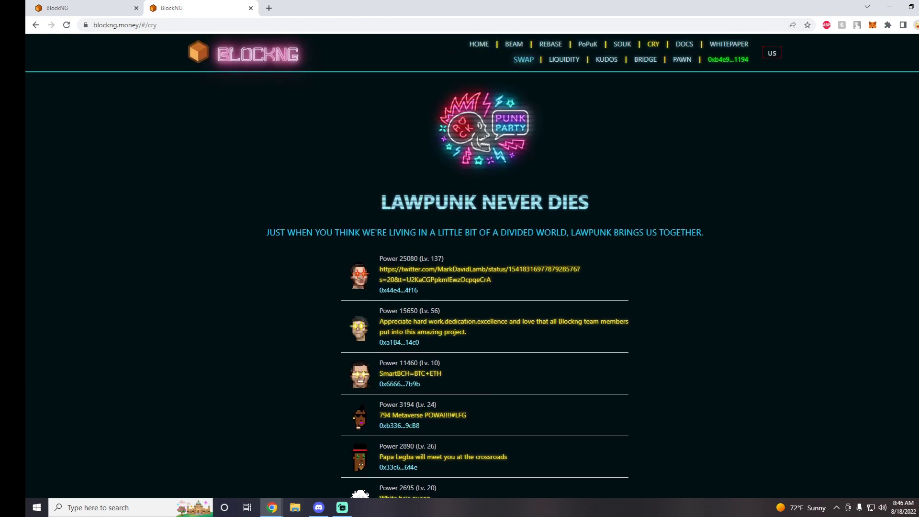
pyautogui.click(684, 44)
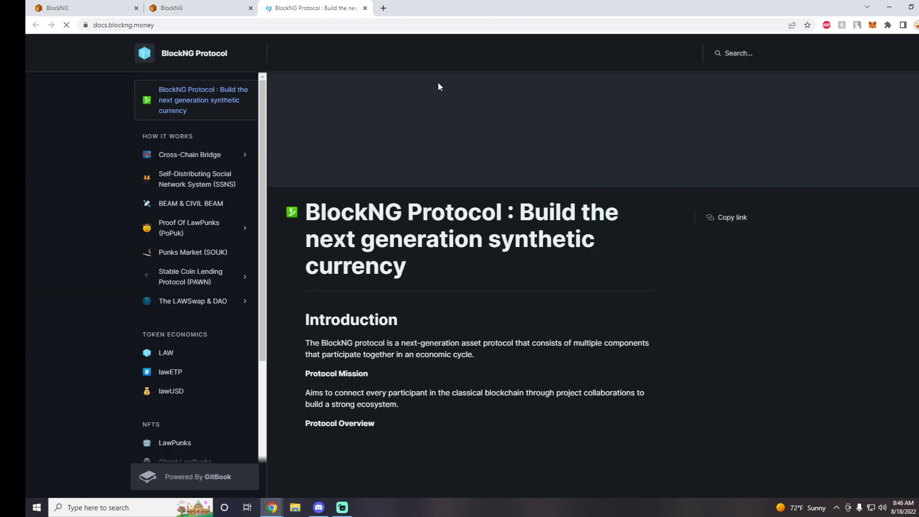
# Step: Examine the documentation's topic list, introduction and Protocol Overview diagram down to the protocol tokens section
pyautogui.scroll(-2, 186, 232)
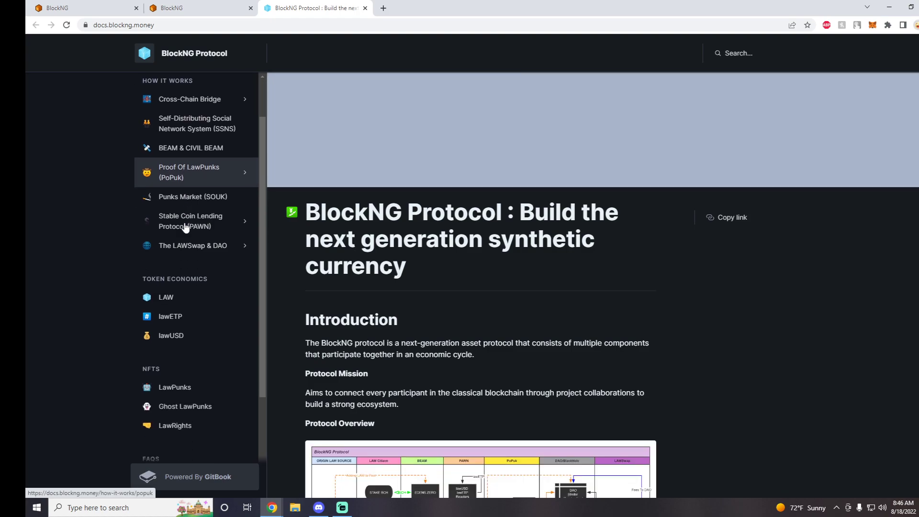
pyautogui.scroll(-7, 343, 283)
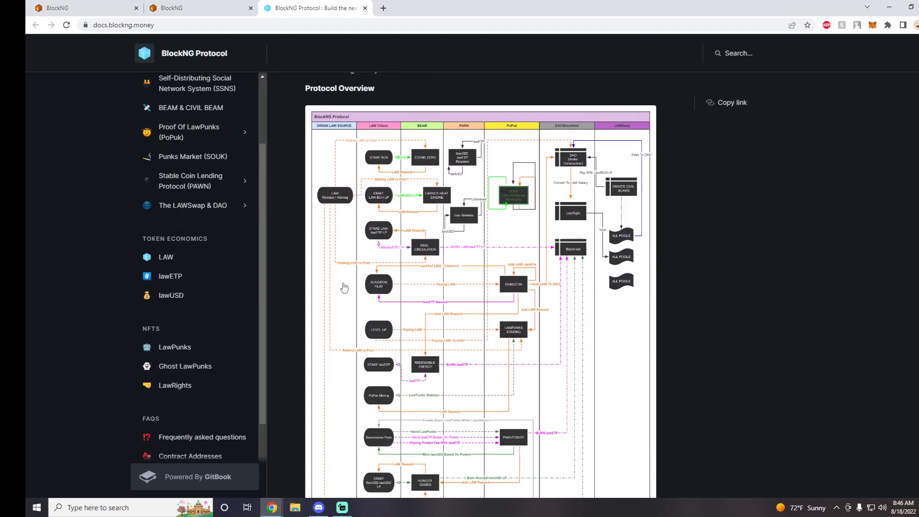
pyautogui.scroll(3, 308, 268)
pyautogui.scroll(2, 223, 275)
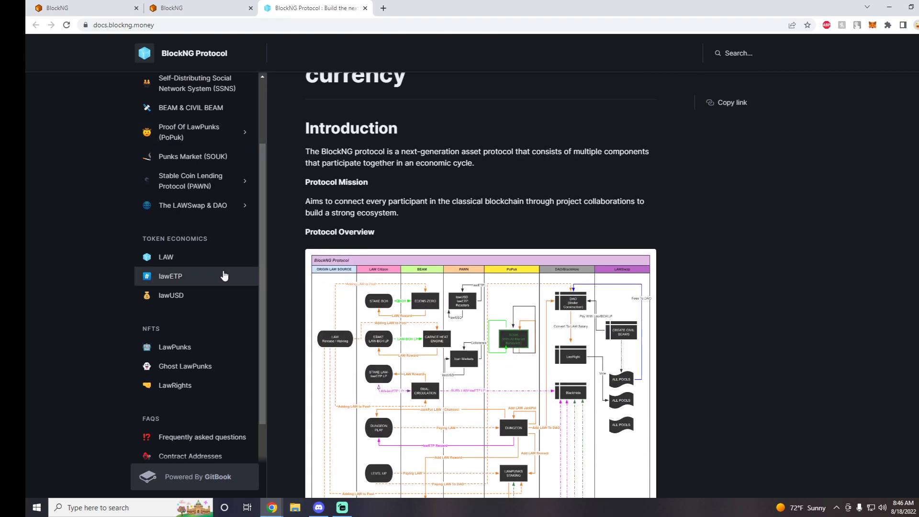
pyautogui.scroll(1, 303, 282)
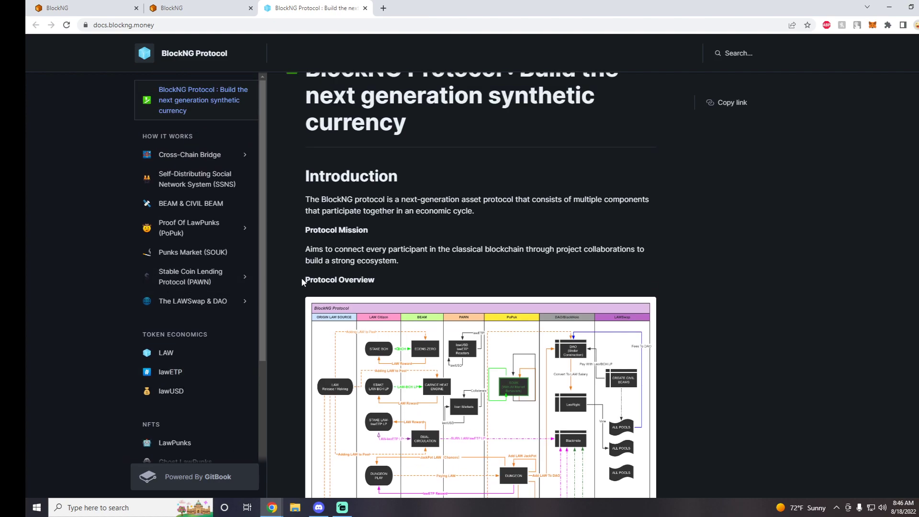
pyautogui.scroll(-7, 356, 227)
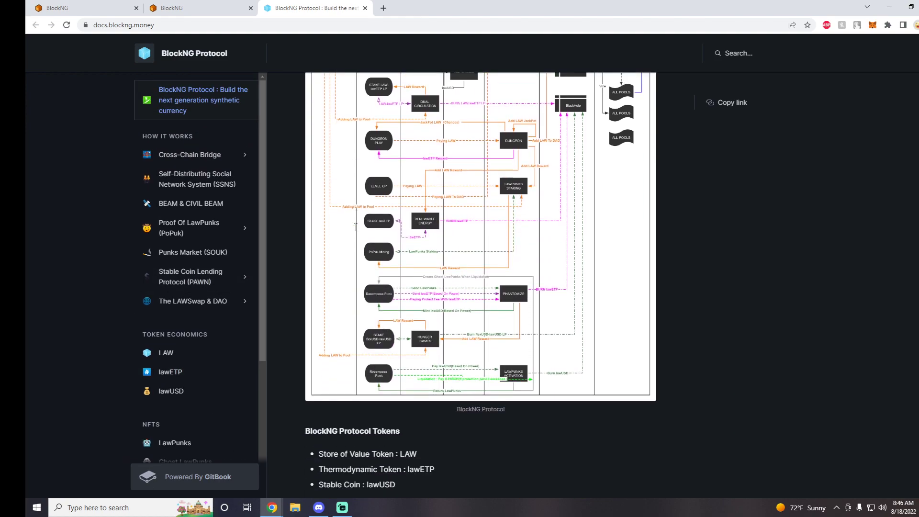
# Step: Review the documentation's protocol tokens and NFTs sections and remaining topic list, and close the documentation page
pyautogui.scroll(-3, 356, 231)
pyautogui.scroll(-3, 205, 266)
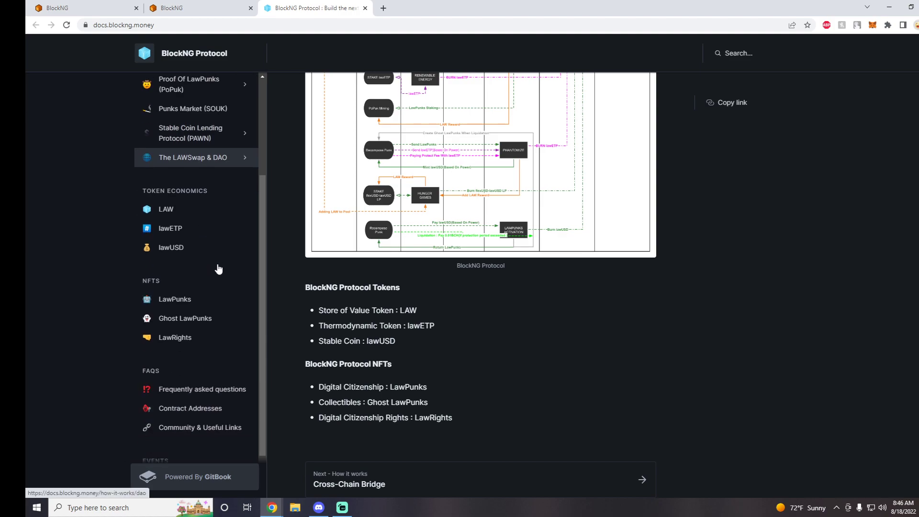
pyautogui.scroll(5, 289, 263)
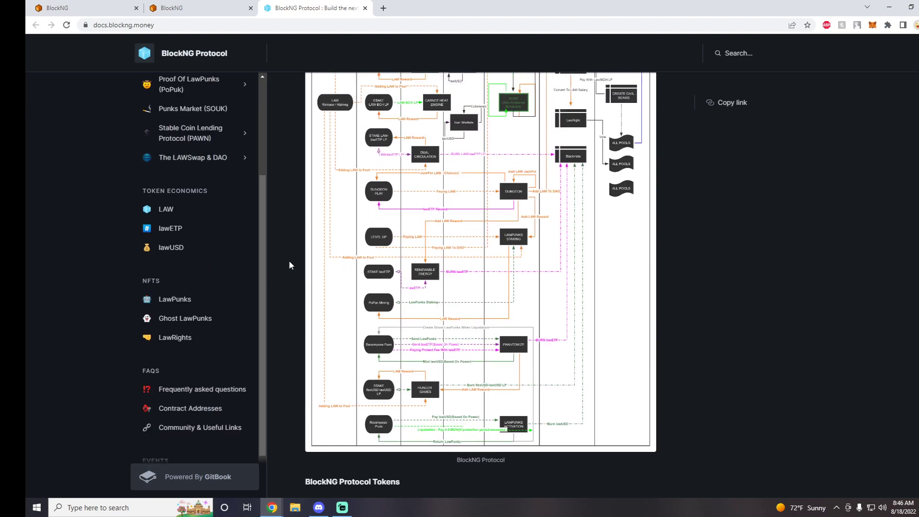
pyautogui.click(365, 8)
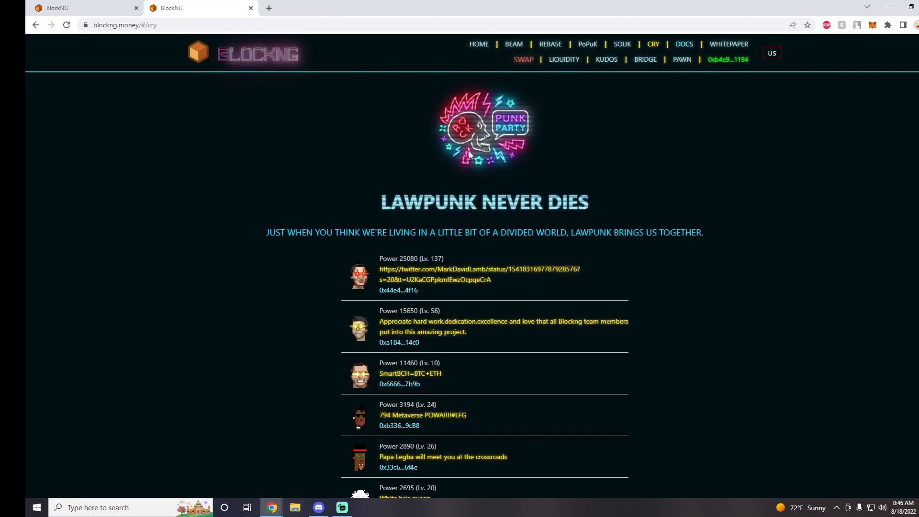
# Step: Open BlockNG's Swap page and review the tokens available to swap from, leaving BCH selected
pyautogui.click(523, 60)
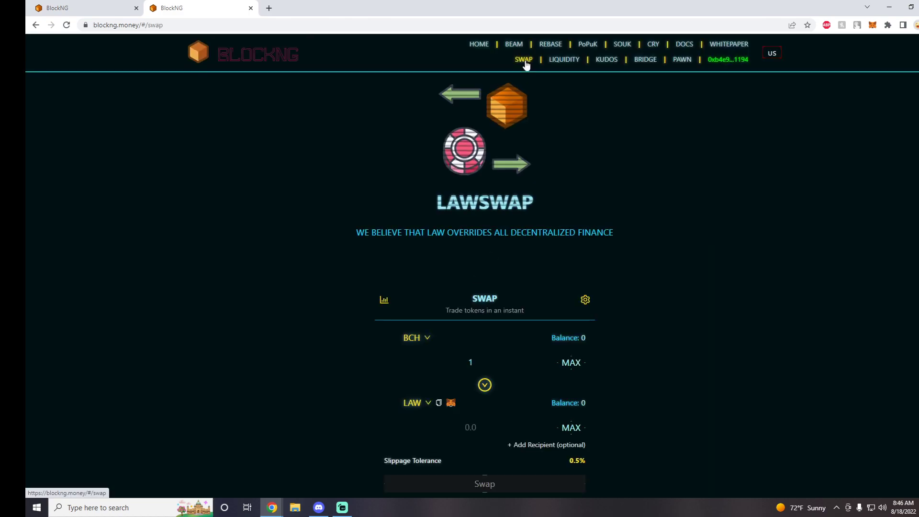
pyautogui.scroll(-2, 656, 249)
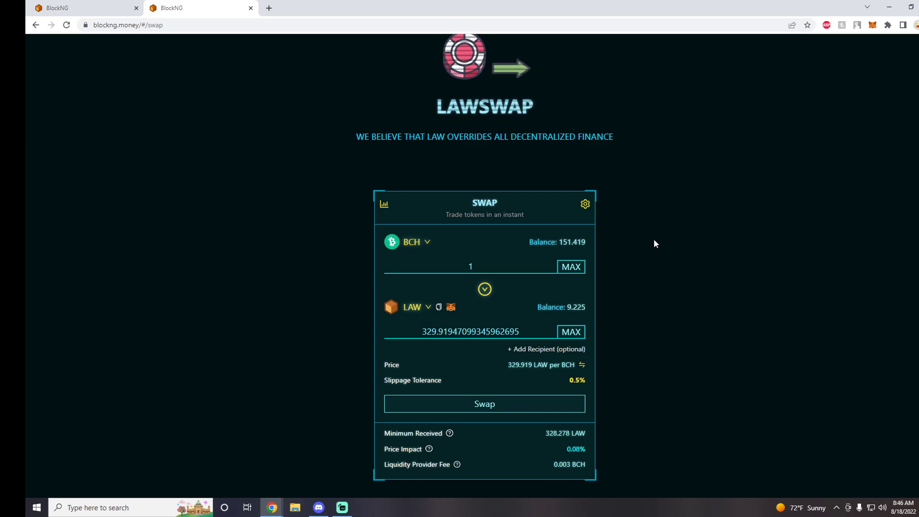
pyautogui.click(420, 242)
pyautogui.scroll(-10, 490, 300)
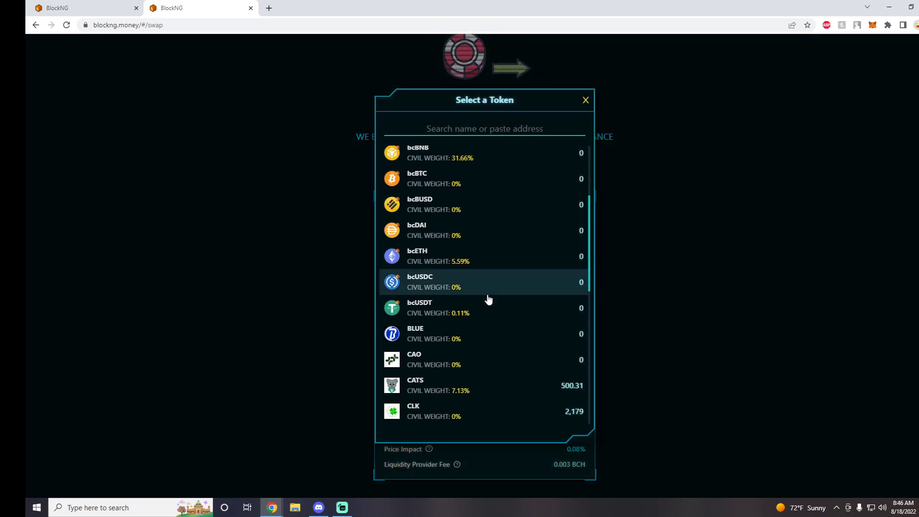
pyautogui.scroll(-4, 488, 299)
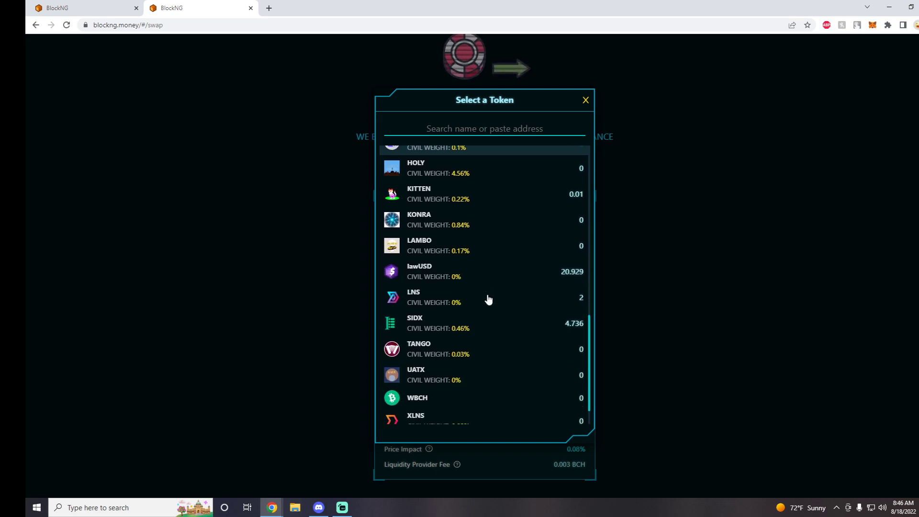
pyautogui.scroll(10, 489, 299)
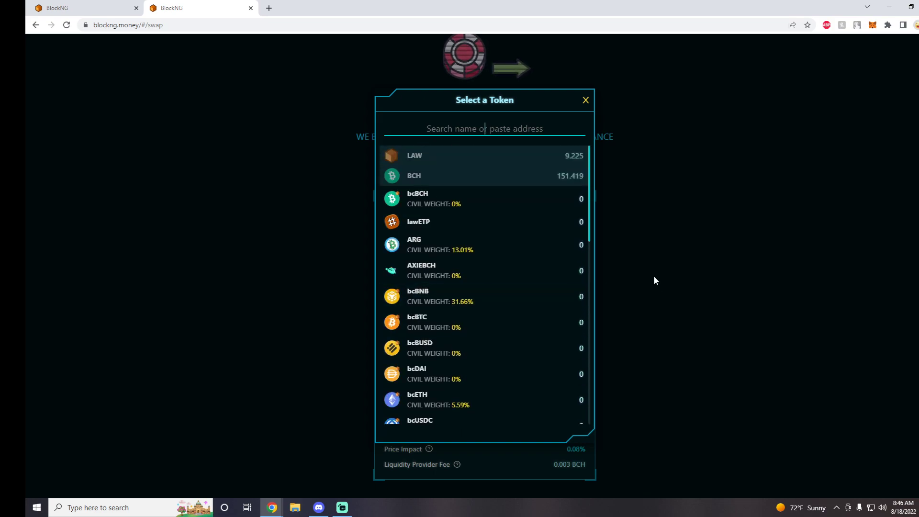
pyautogui.click(654, 276)
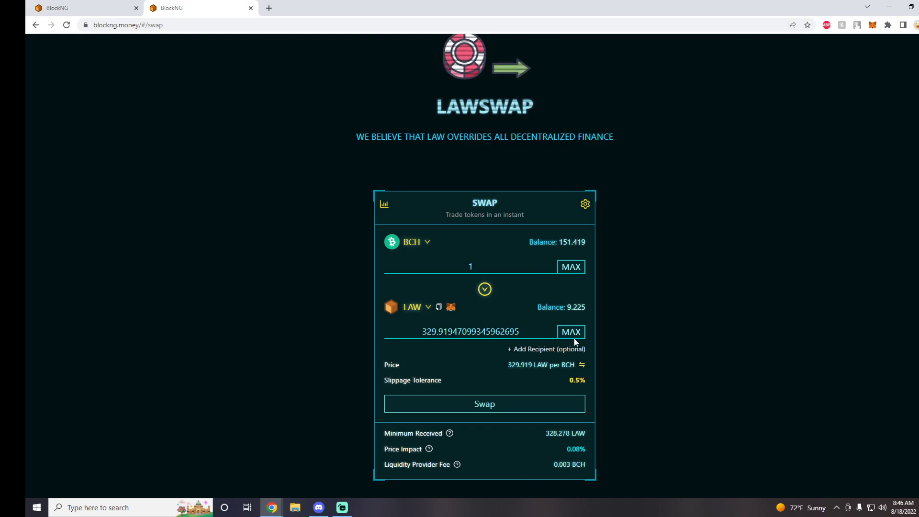
# Step: On the Liquidity page, start adding LAW-BCH liquidity and set the LAW amount to the maximum balance
pyautogui.scroll(2, 575, 344)
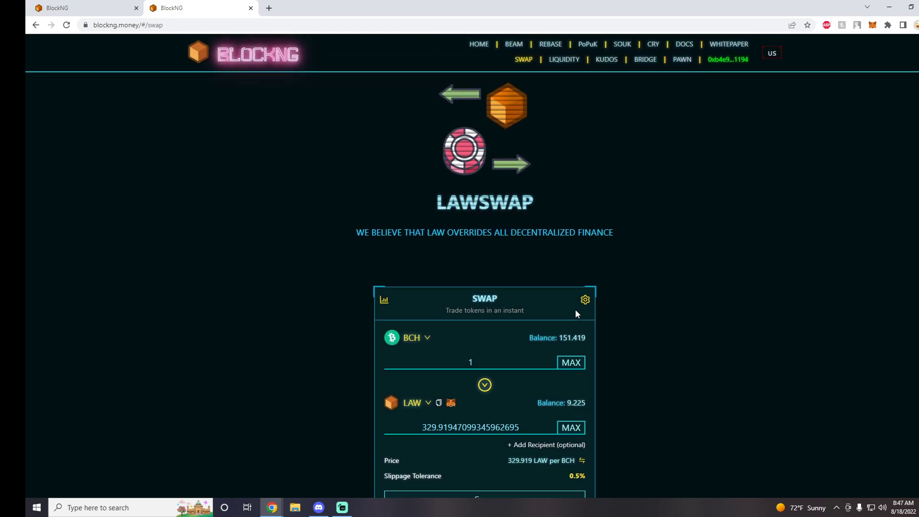
pyautogui.click(561, 61)
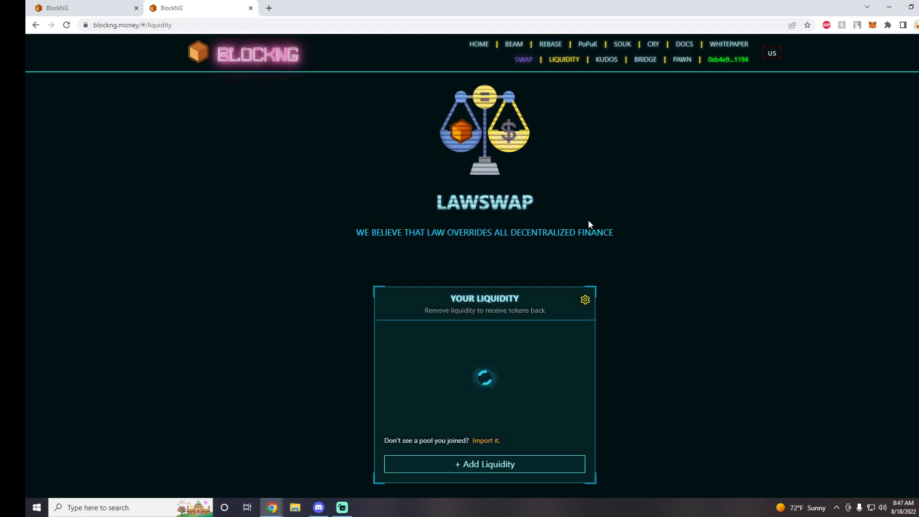
pyautogui.scroll(-2, 494, 333)
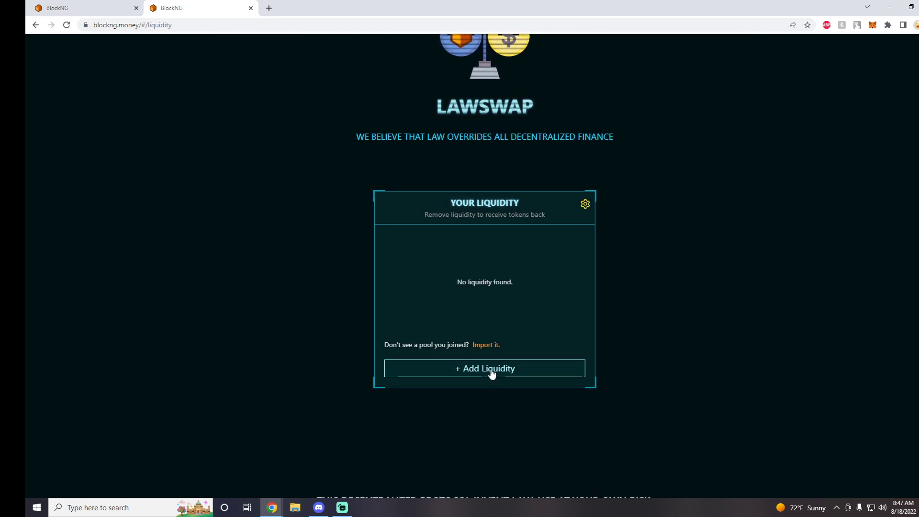
pyautogui.click(492, 372)
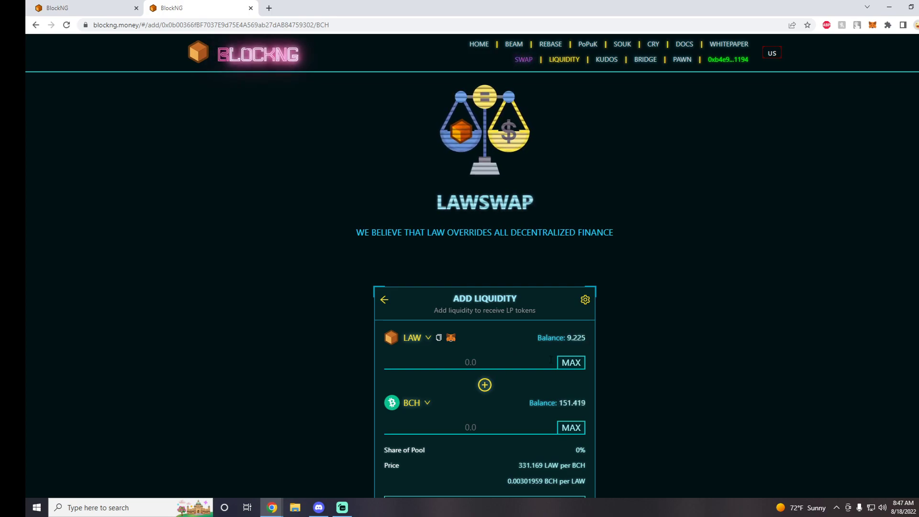
pyautogui.click(569, 364)
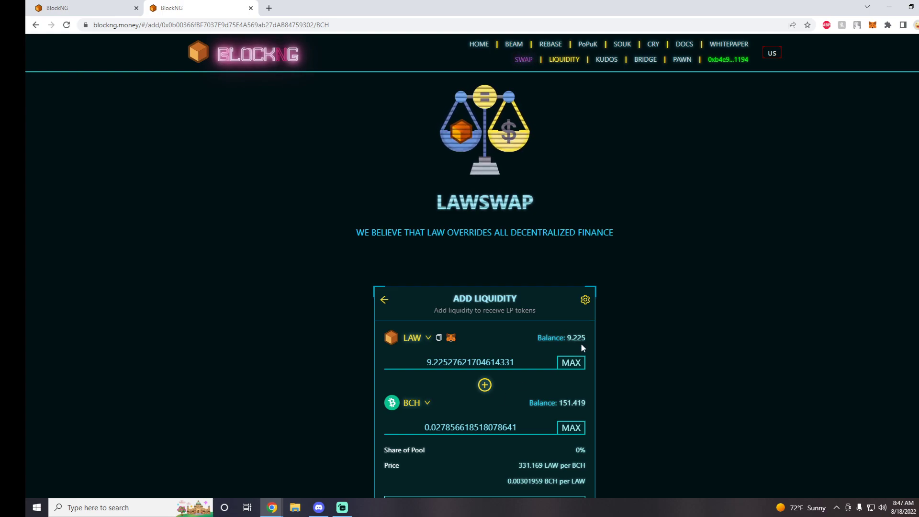
# Step: Visit the Rebase page and review the Carnot Heat Engine card and the rebase figures
pyautogui.click(550, 44)
pyautogui.scroll(-3, 602, 382)
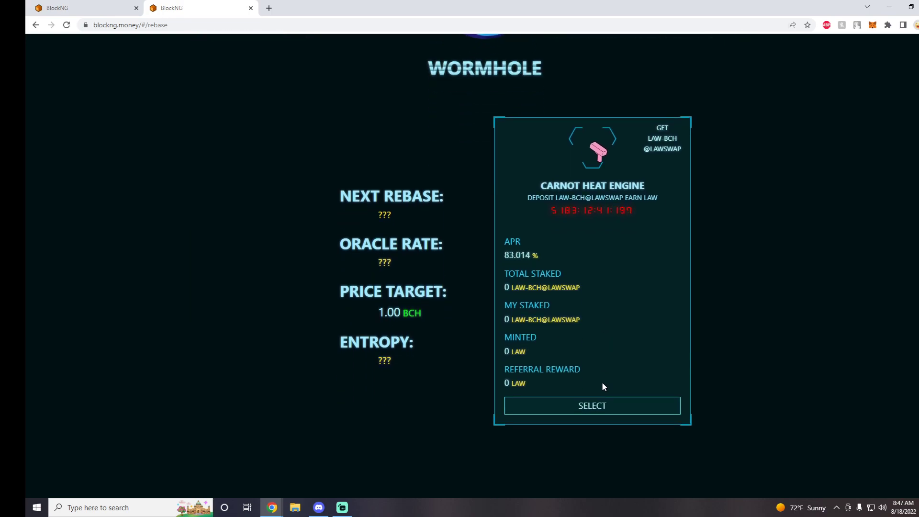
pyautogui.scroll(3, 598, 367)
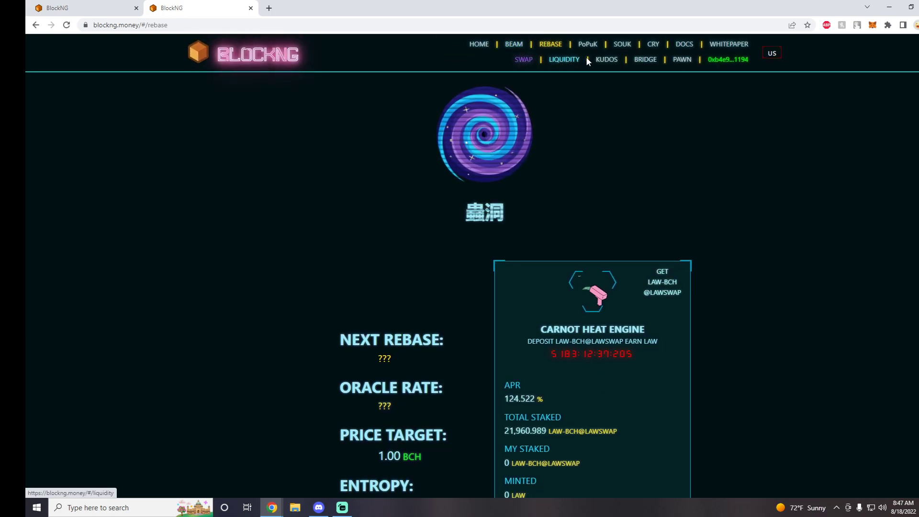
pyautogui.scroll(-2, 581, 185)
pyautogui.scroll(2, 581, 189)
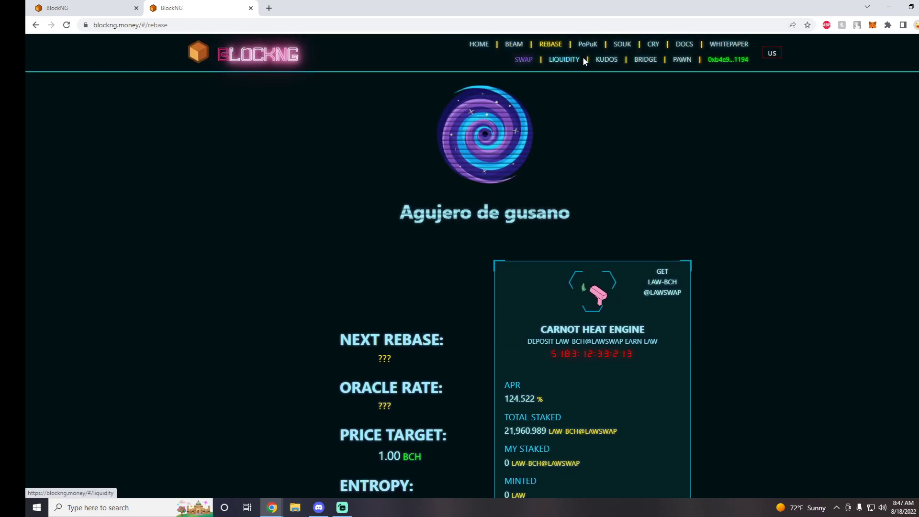
# Step: Visit the Kudos page and review the LAWminati DAO persona and lock form with its NFT preview
pyautogui.click(608, 61)
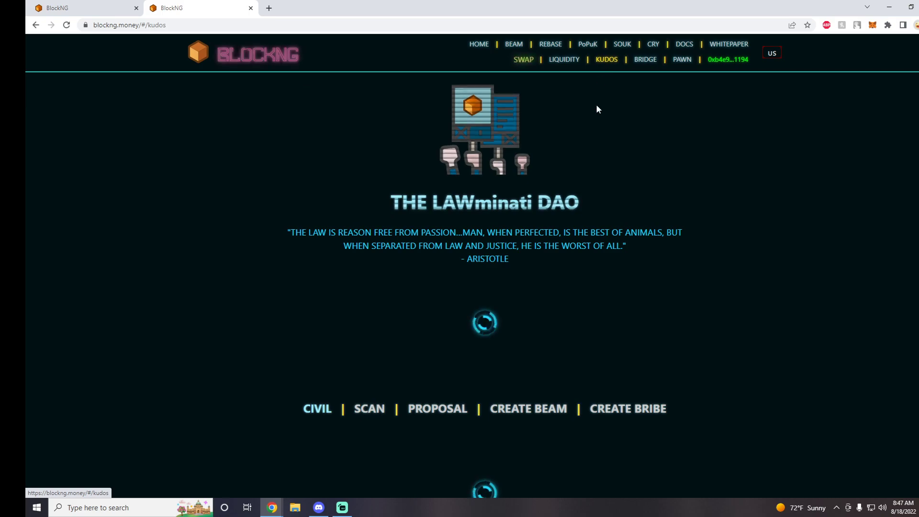
pyautogui.scroll(-1, 628, 269)
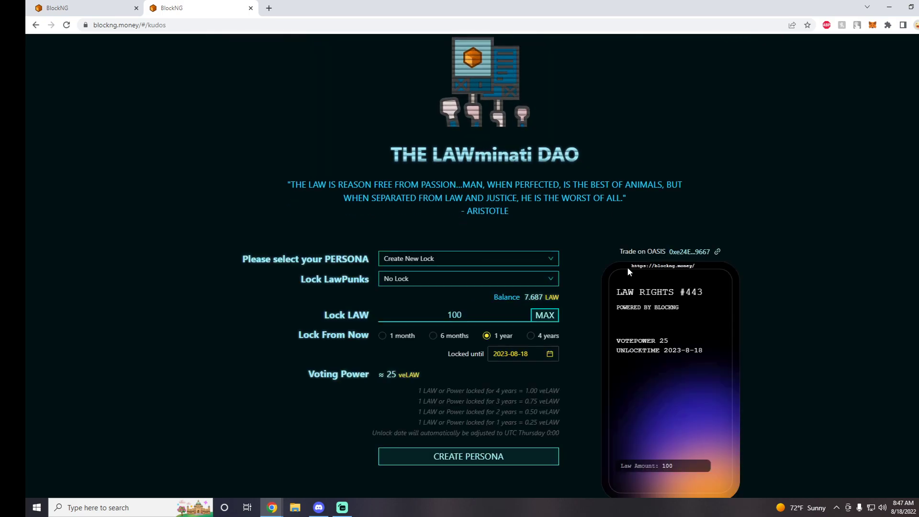
pyautogui.scroll(1, 627, 267)
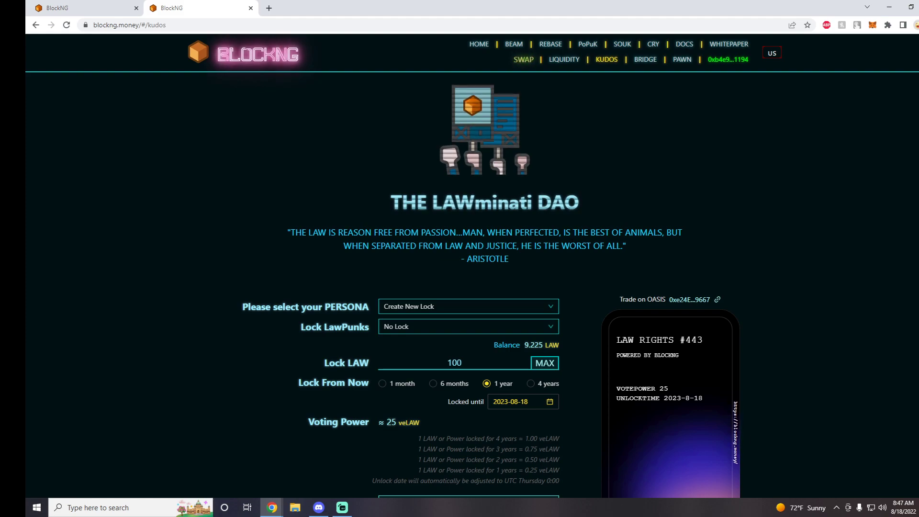
pyautogui.scroll(-2, 579, 301)
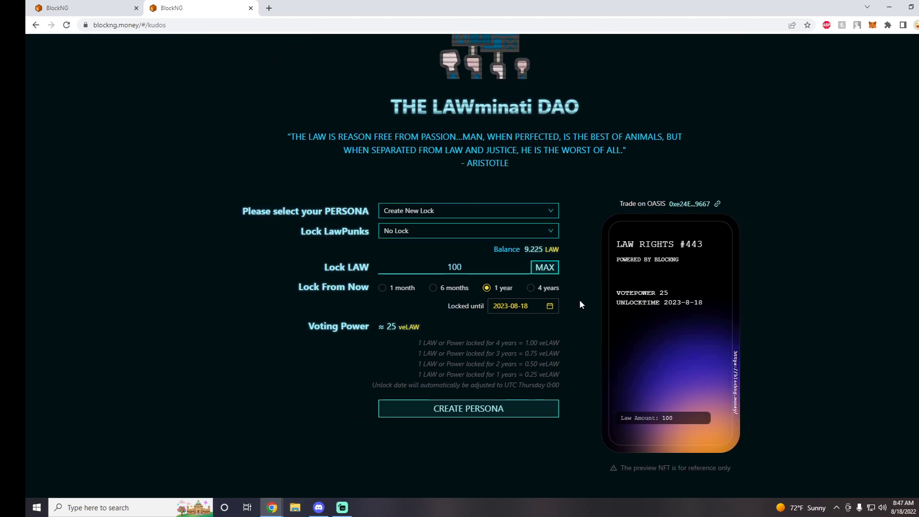
pyautogui.scroll(2, 580, 301)
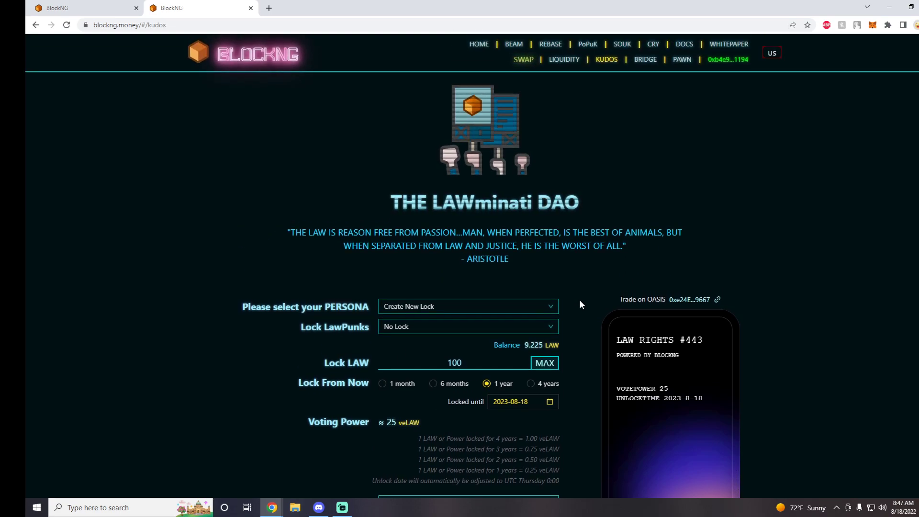
# Step: Choose LawRights #46 as the persona to view its lock details
pyautogui.scroll(-2, 579, 305)
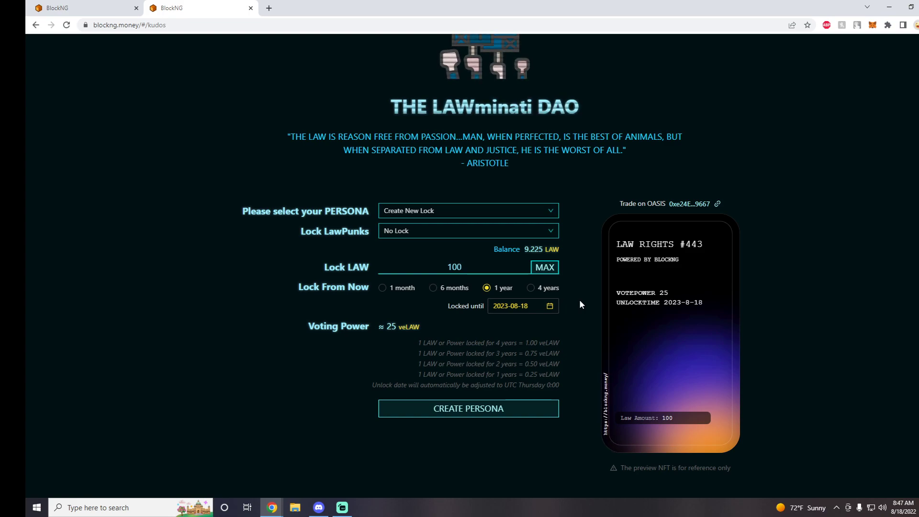
pyautogui.click(485, 210)
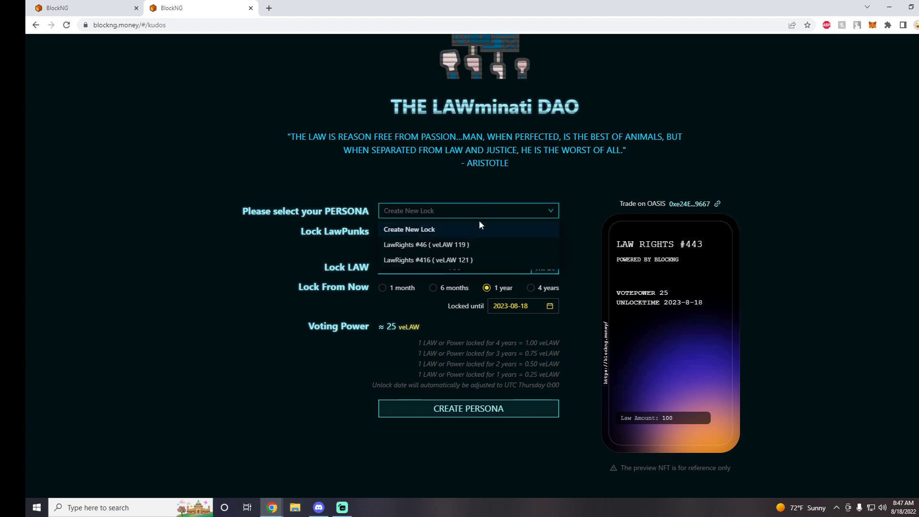
pyautogui.click(481, 211)
pyautogui.click(481, 211)
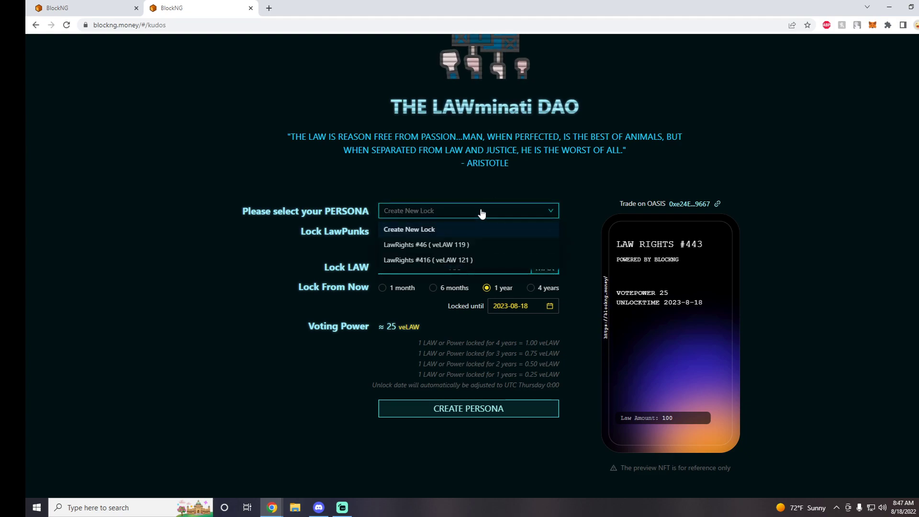
pyautogui.click(452, 244)
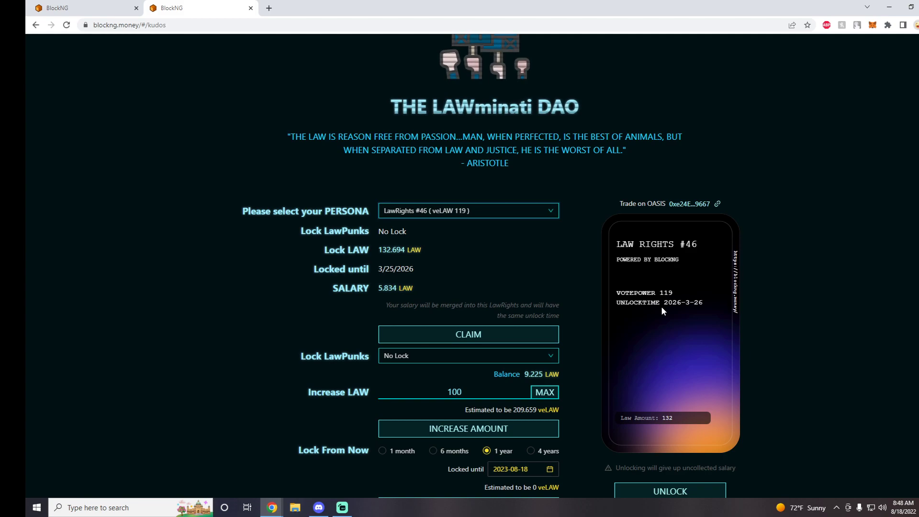
# Step: Review the persona choices again and switch the persona back to Create New Lock
pyautogui.click(461, 211)
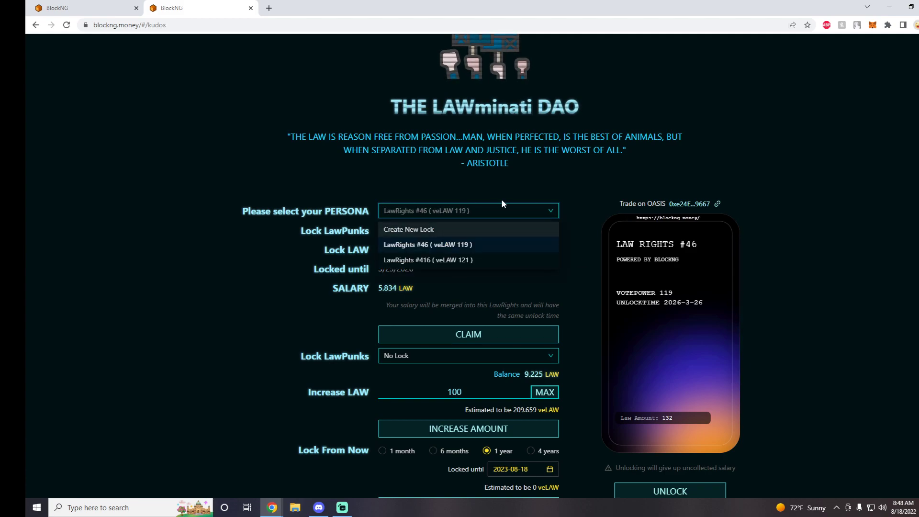
pyautogui.click(498, 212)
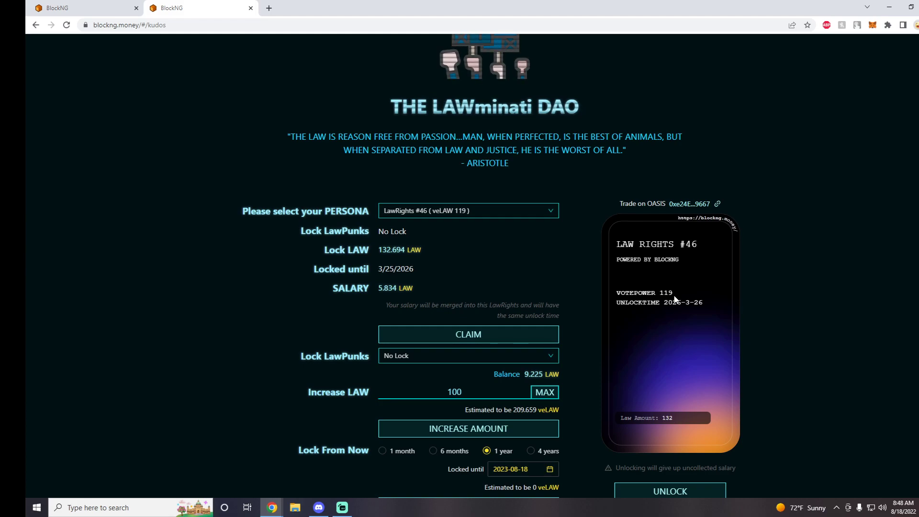
pyautogui.click(489, 214)
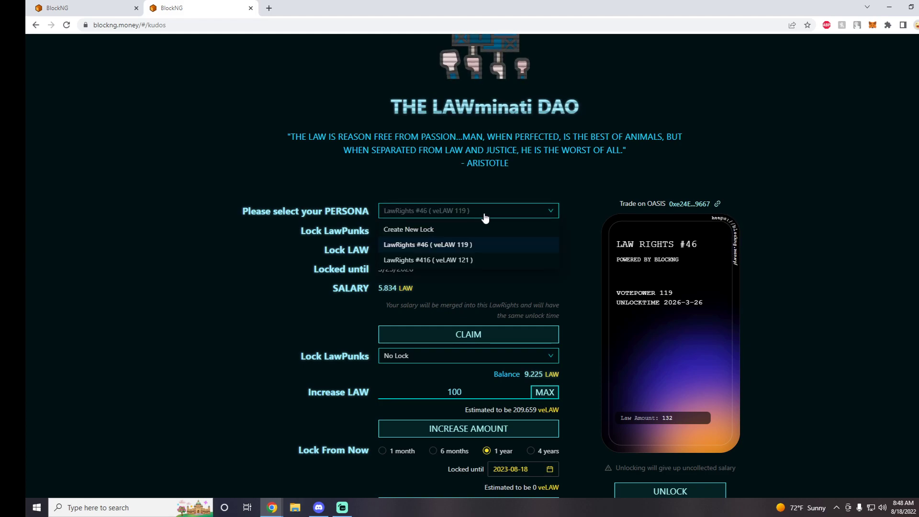
pyautogui.click(466, 232)
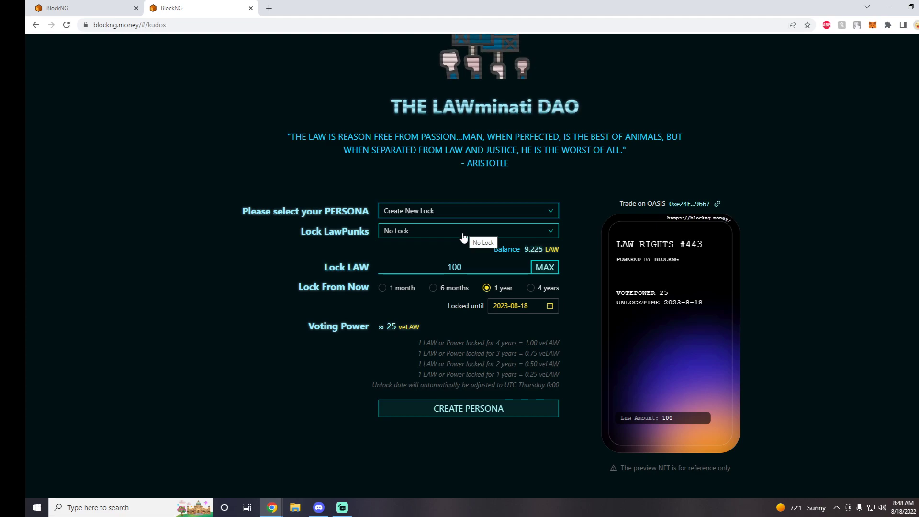
# Step: Check the available Lock LawPunks options, keeping No Lock and the Create New Lock persona
pyautogui.click(463, 233)
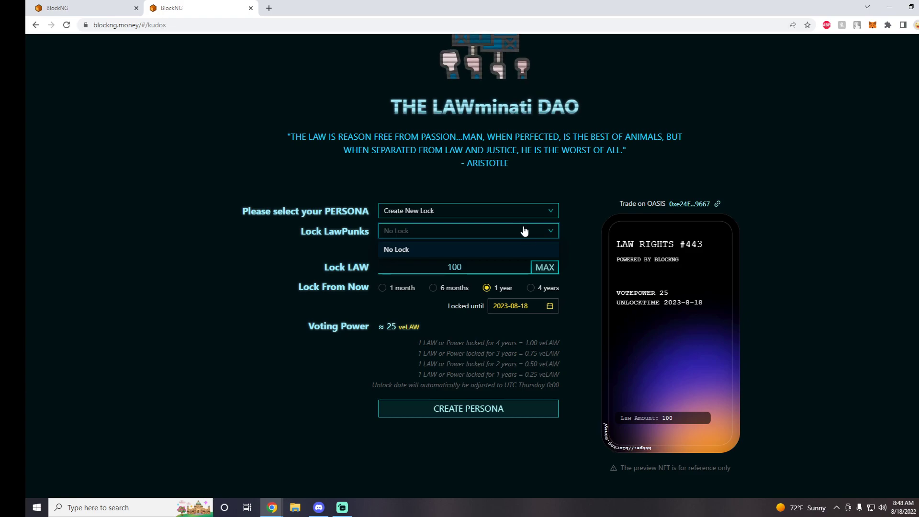
pyautogui.click(546, 211)
pyautogui.click(498, 216)
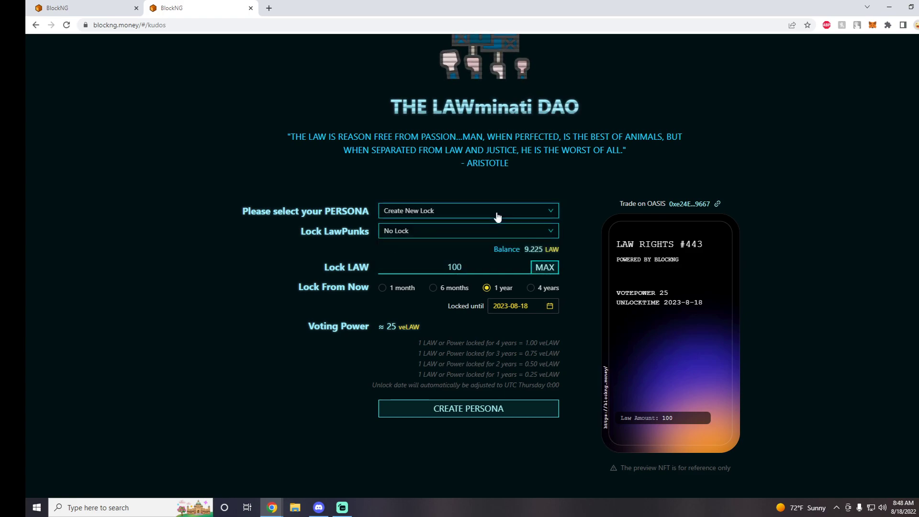
# Step: Set the new lock's LAW amount to the maximum available balance
pyautogui.doubleClick(453, 268)
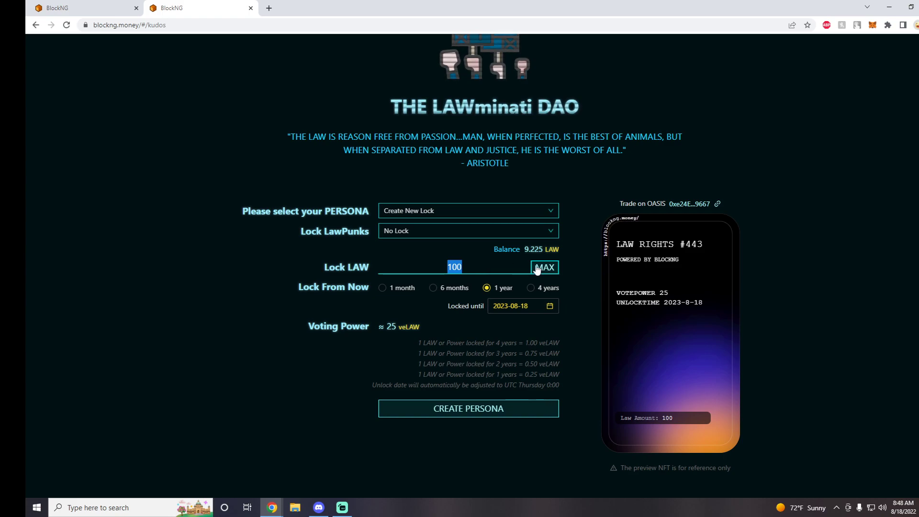
pyautogui.click(556, 269)
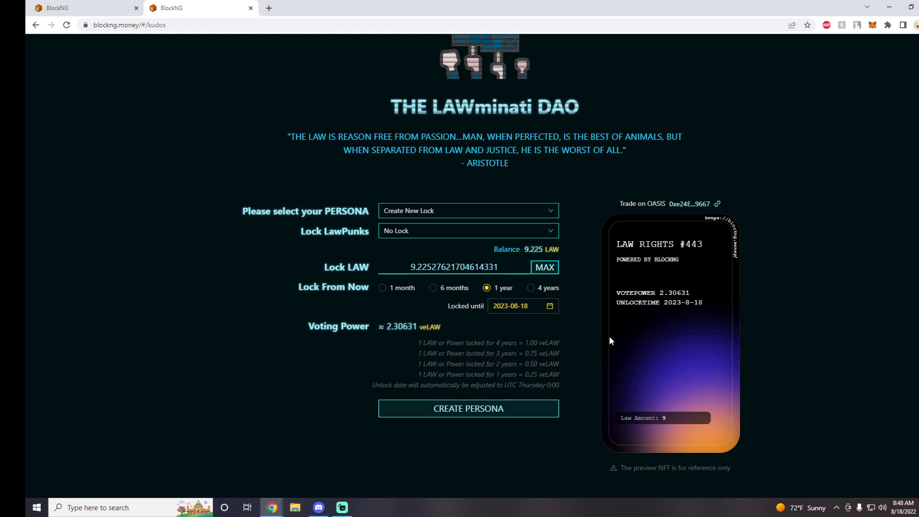
pyautogui.scroll(-1, 647, 346)
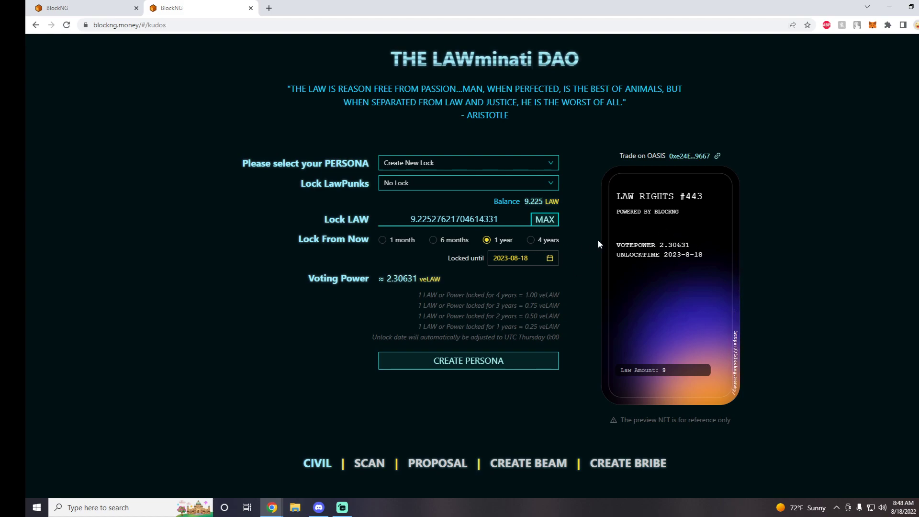
# Step: Preview the 1 month and 6 months lock durations and set the new lock's duration to 4 years
pyautogui.click(387, 242)
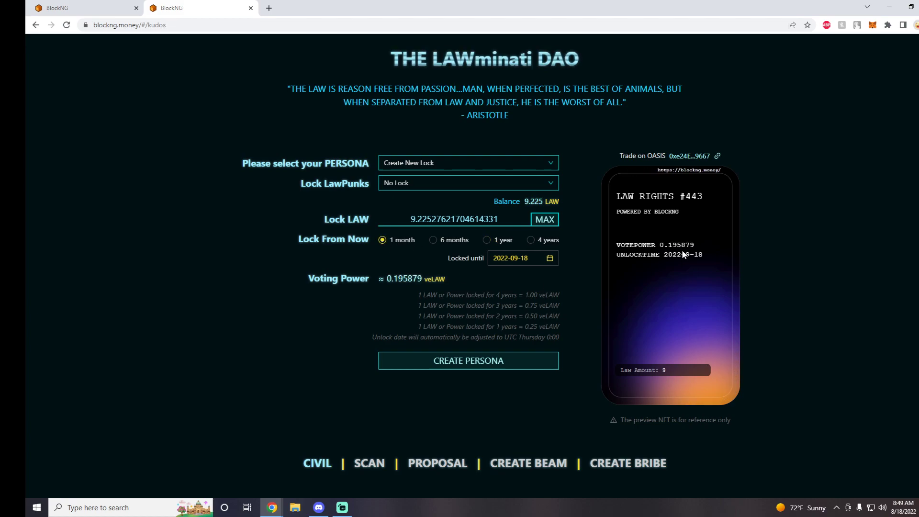
pyautogui.click(438, 242)
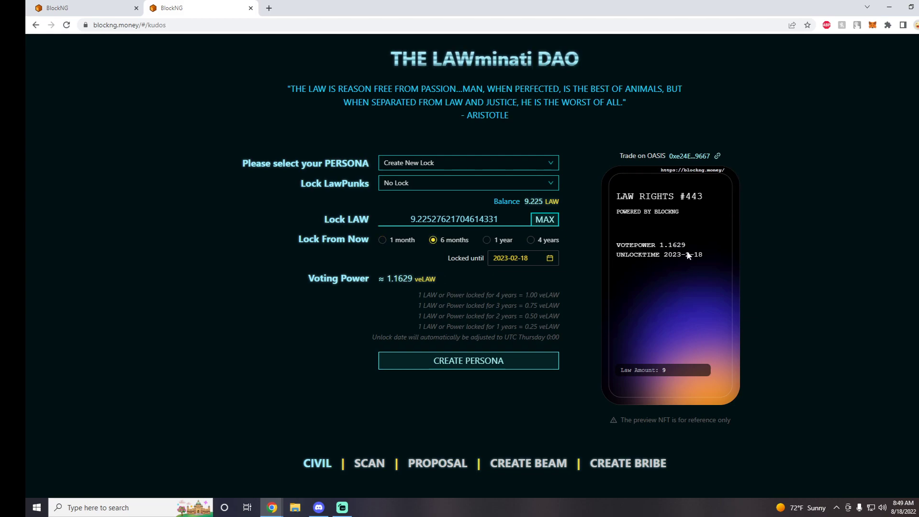
pyautogui.click(531, 240)
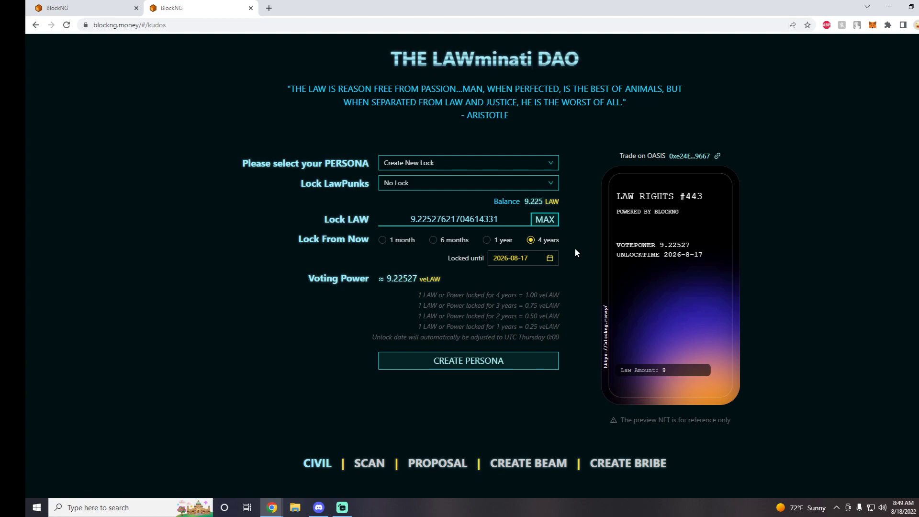
# Step: Expand the LAW-bcBNB pool in the Civil list and select LawRights #46 as its boosting persona
pyautogui.scroll(-2, 575, 249)
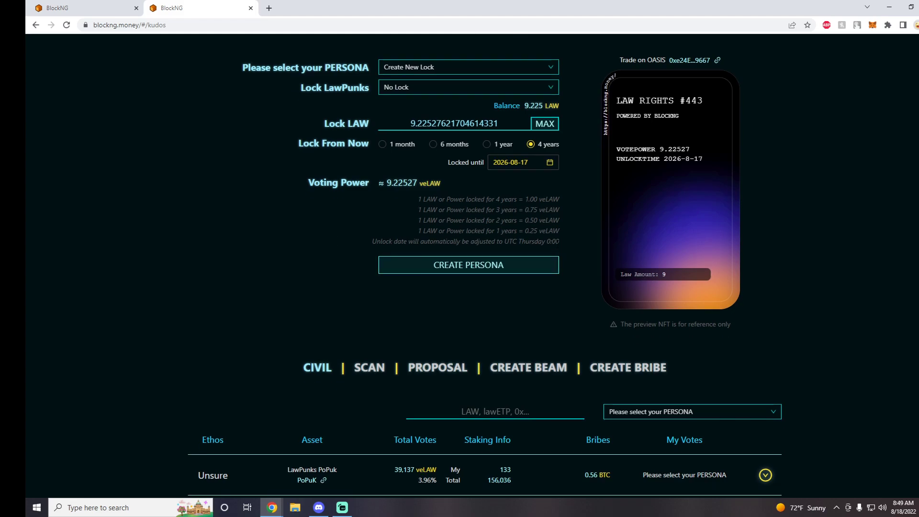
pyautogui.scroll(1, 556, 246)
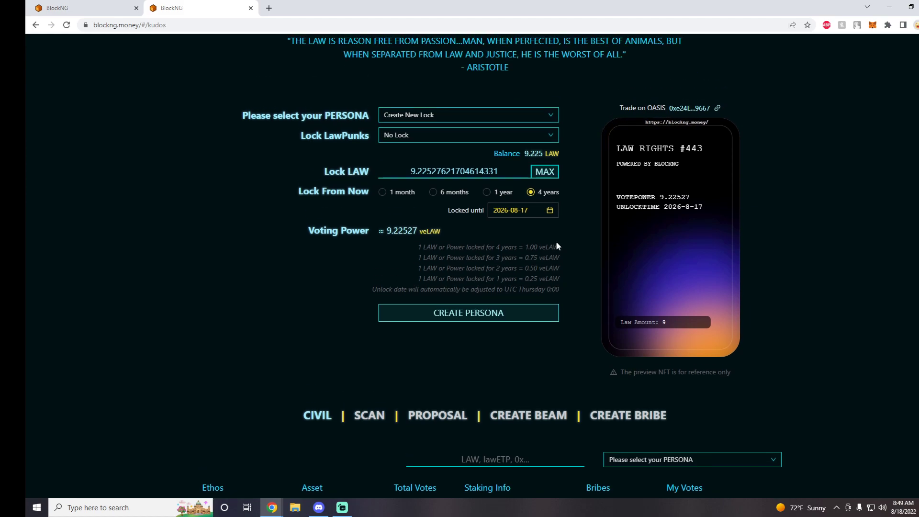
pyautogui.scroll(-2, 567, 242)
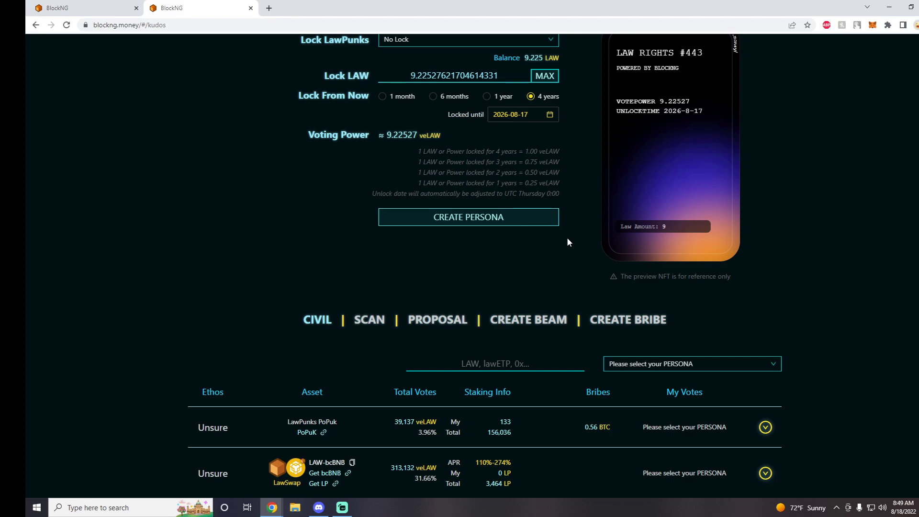
pyautogui.scroll(-5, 564, 244)
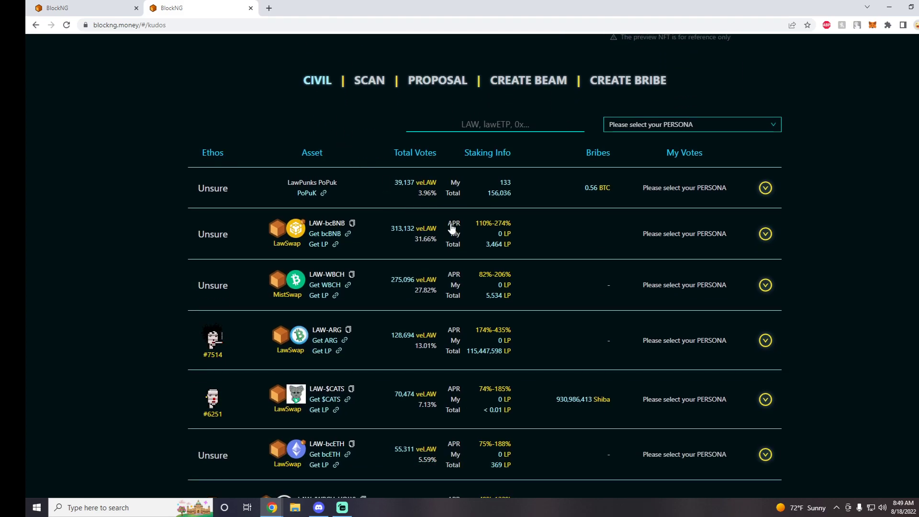
pyautogui.scroll(-1, 458, 222)
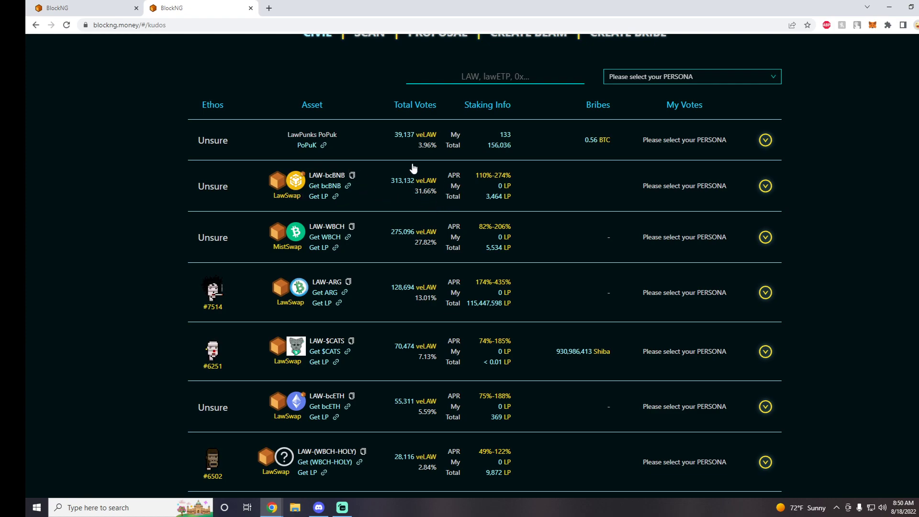
pyautogui.click(765, 186)
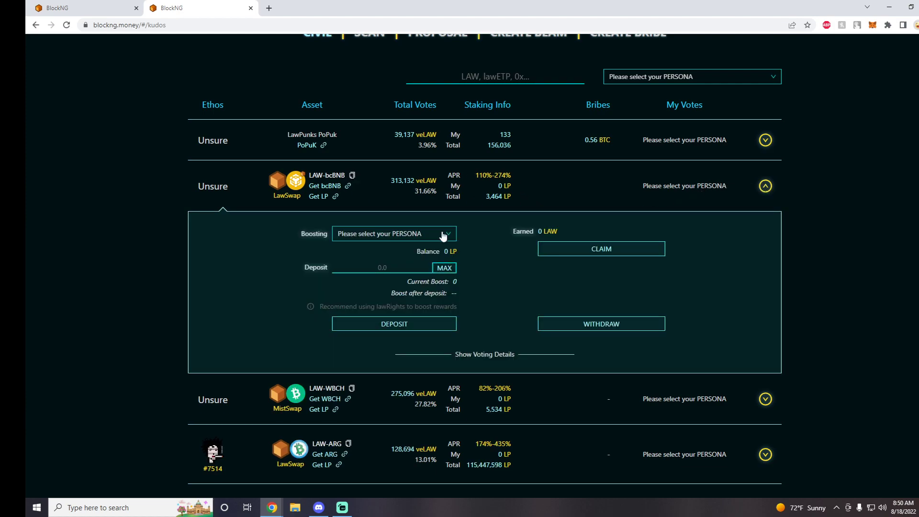
pyautogui.click(406, 235)
pyautogui.click(388, 268)
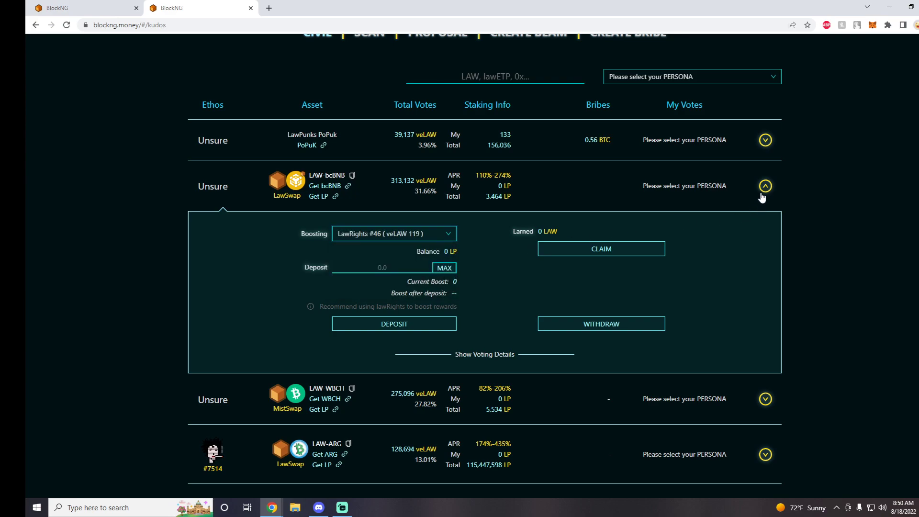
# Step: Select LawRights #46 as the voting persona and allocate its maximum voting power to the LAW-bcBNB pool
pyautogui.scroll(1, 701, 124)
pyautogui.click(700, 127)
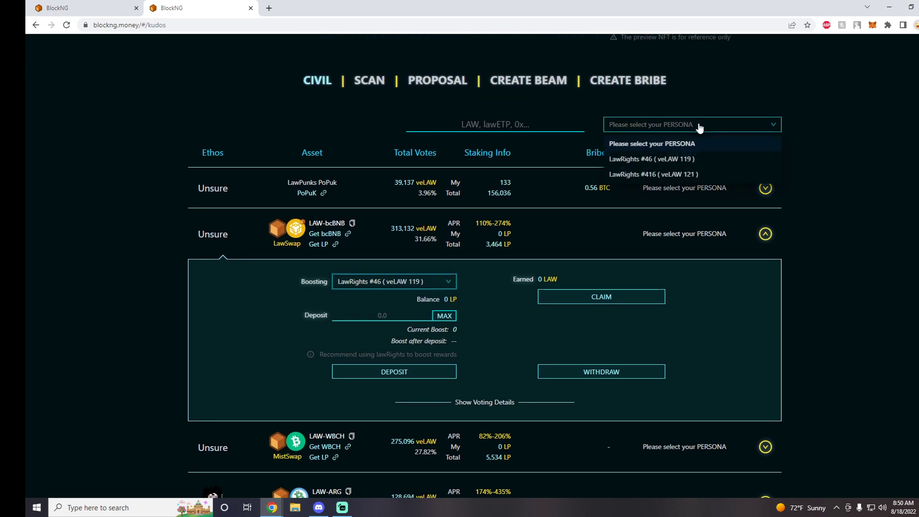
pyautogui.click(687, 159)
pyautogui.click(715, 262)
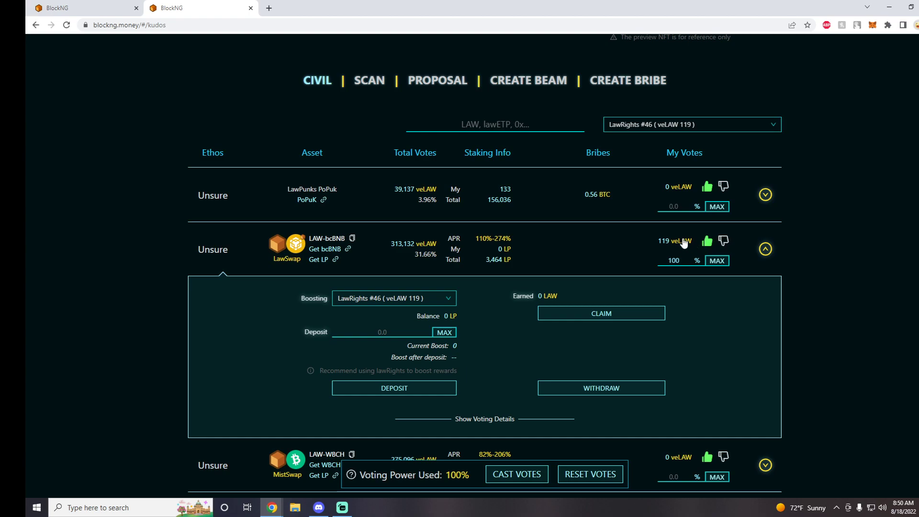
# Step: Collapse and reopen the LAW-bcBNB pool details, and choose LawRights #46 for boosting again
pyautogui.scroll(-1, 570, 254)
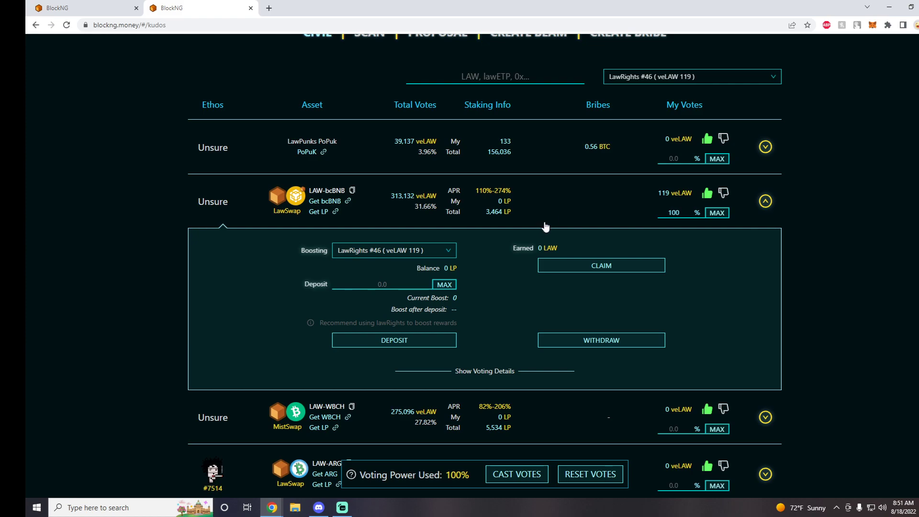
pyautogui.click(569, 204)
pyautogui.click(572, 203)
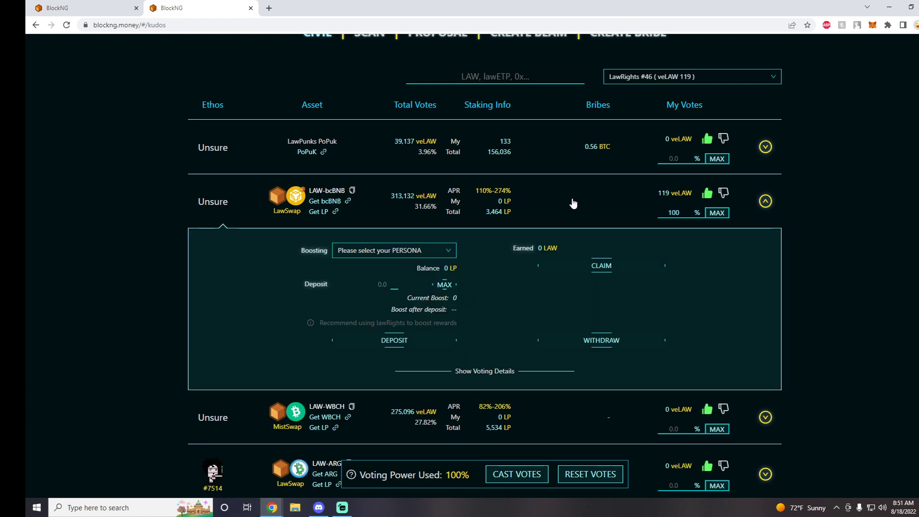
pyautogui.click(438, 251)
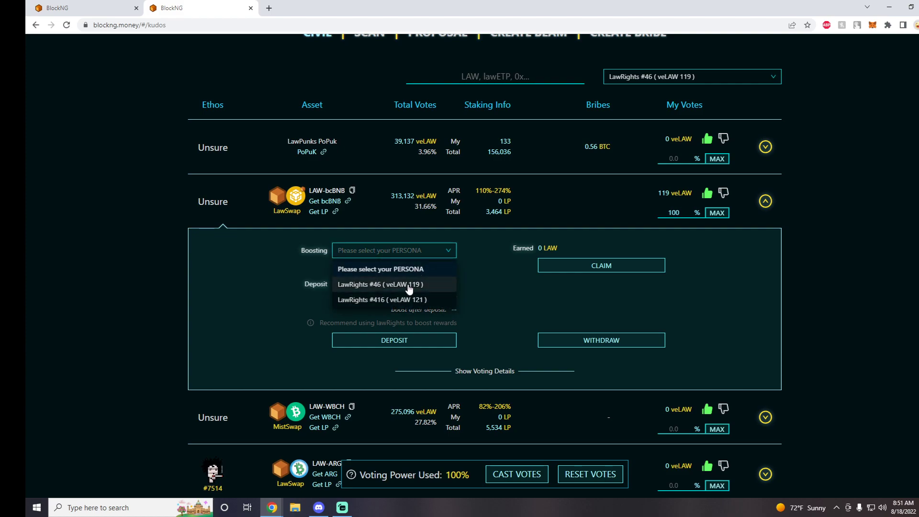
pyautogui.click(408, 285)
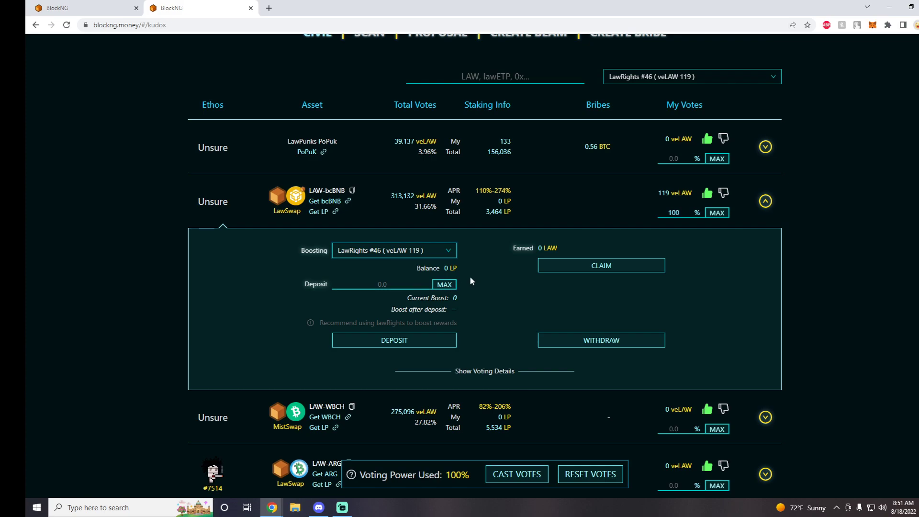
# Step: Fill the LAW-bcBNB deposit with the maximum LP balance and collapse the pool details
pyautogui.click(443, 285)
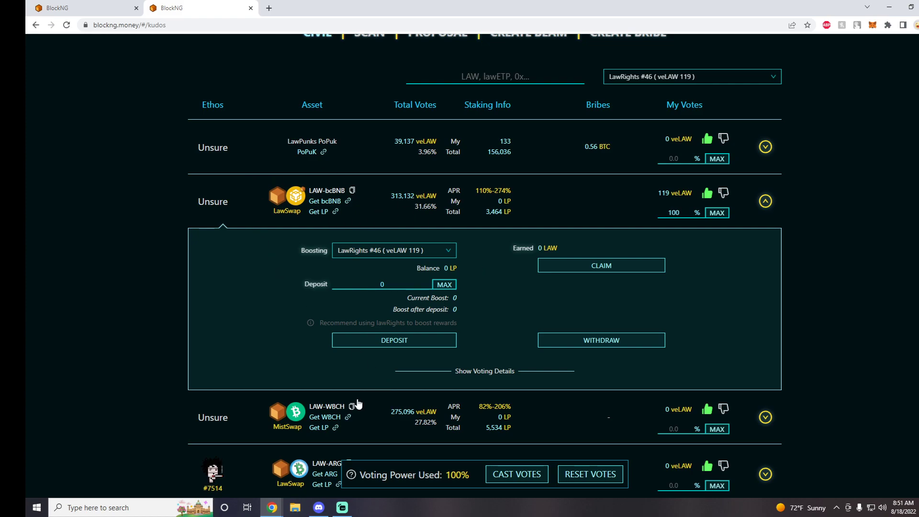
pyautogui.scroll(-2, 355, 384)
pyautogui.scroll(2, 355, 384)
pyautogui.click(442, 287)
pyautogui.click(550, 206)
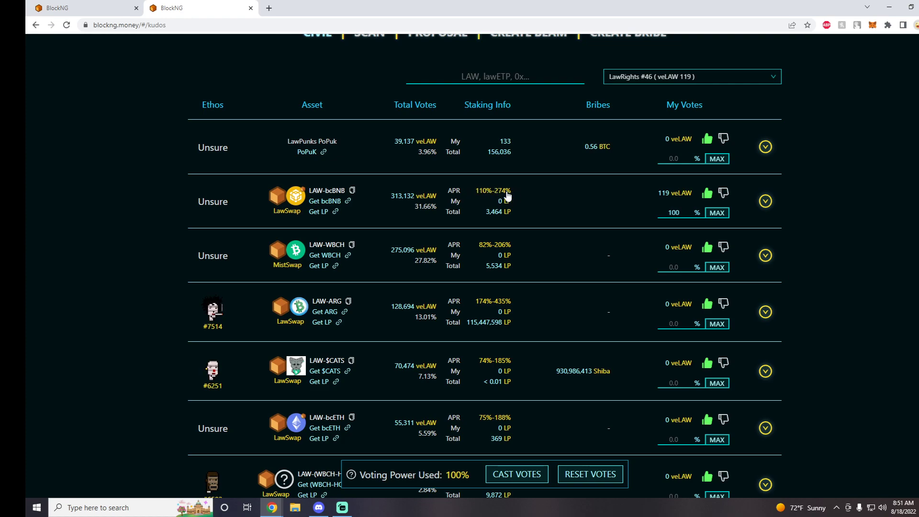
# Step: Examine the total votes, APR ranges, staking info and bribes of the pools in the Civil list
pyautogui.scroll(-3, 514, 197)
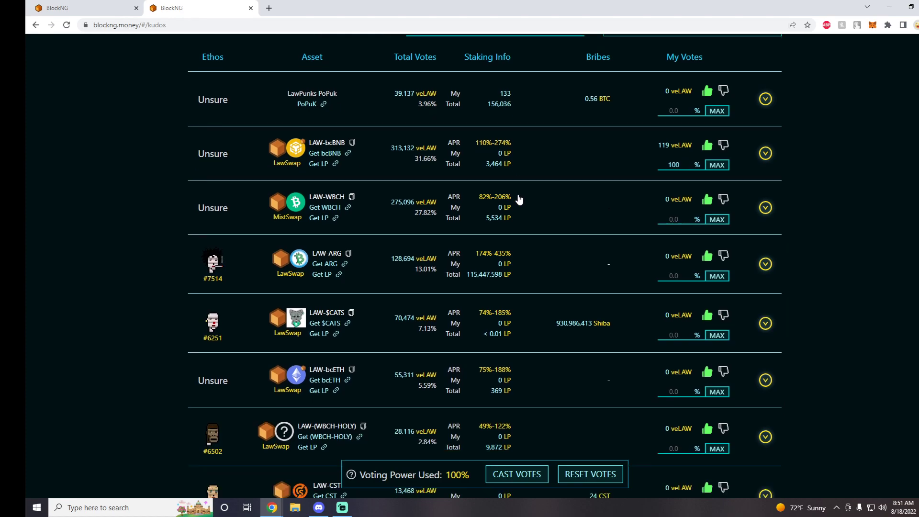
pyautogui.scroll(-2, 473, 154)
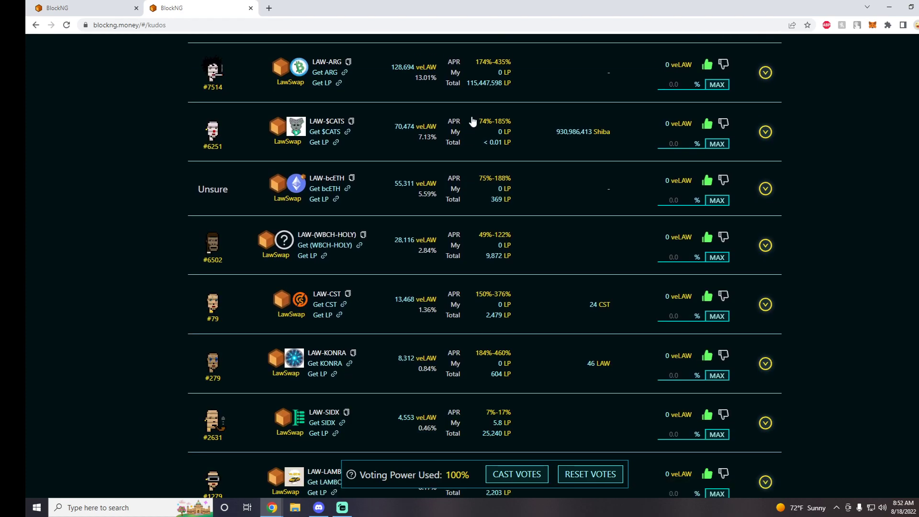
pyautogui.scroll(-1, 472, 125)
pyautogui.scroll(-2, 479, 172)
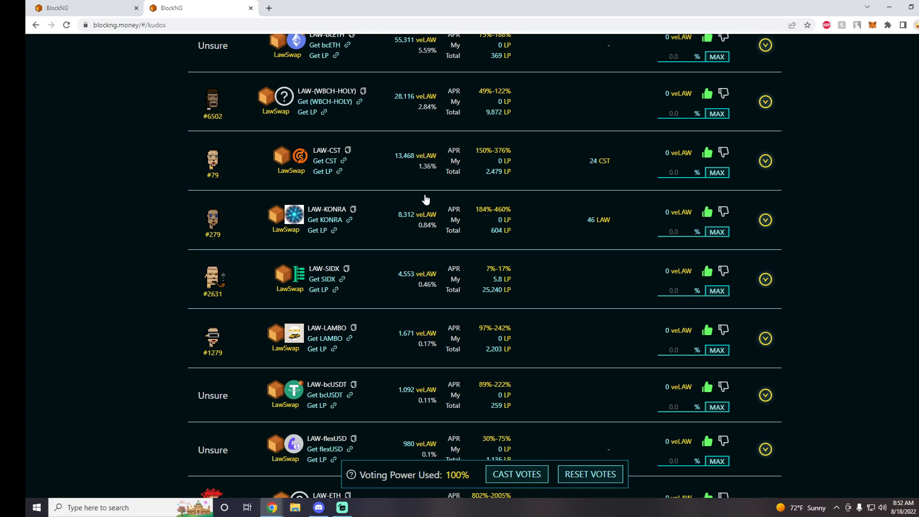
pyautogui.scroll(8, 472, 225)
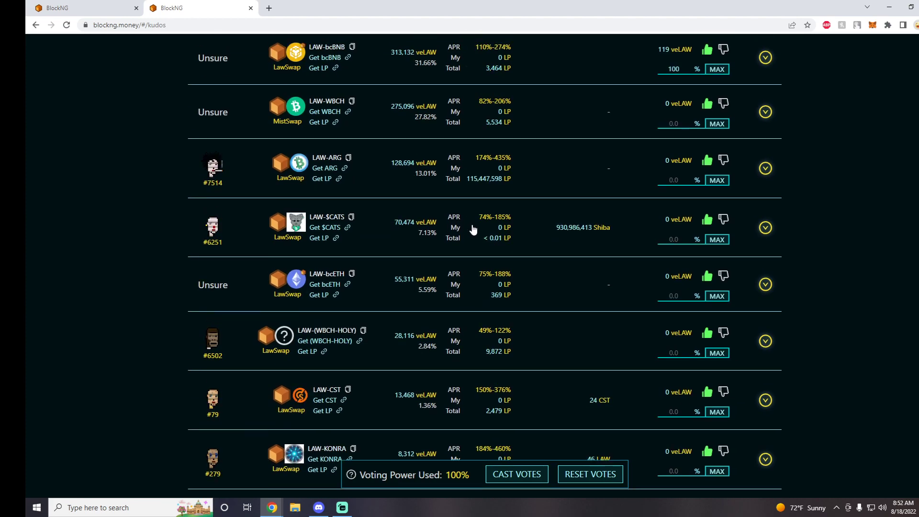
pyautogui.scroll(-11, 471, 231)
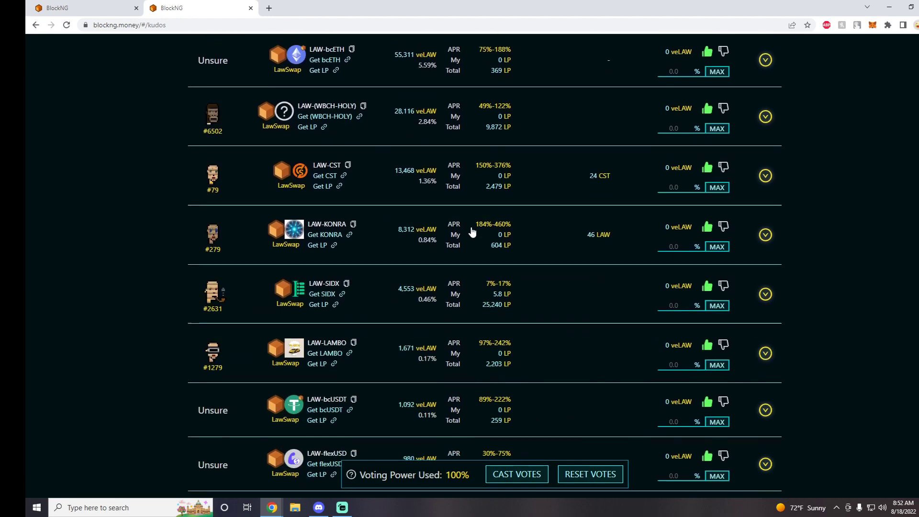
pyautogui.scroll(7, 472, 231)
pyautogui.scroll(8, 471, 231)
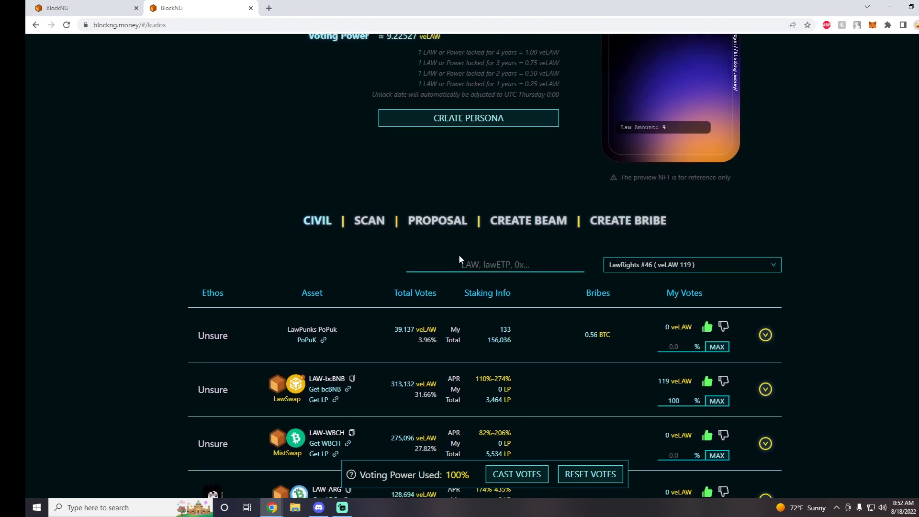
pyautogui.scroll(-1, 459, 254)
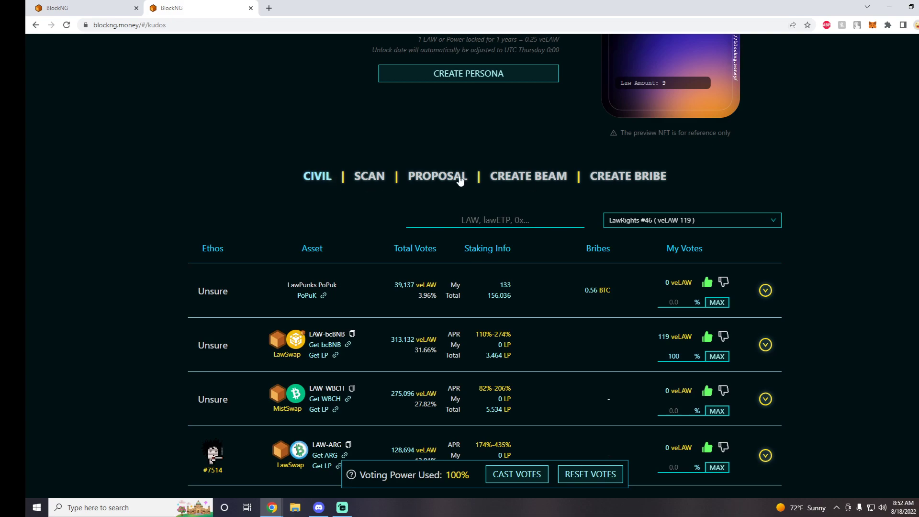
# Step: Open the Scan section and look up personas by the owner address copied from Account 1 in MetaMask
pyautogui.click(369, 176)
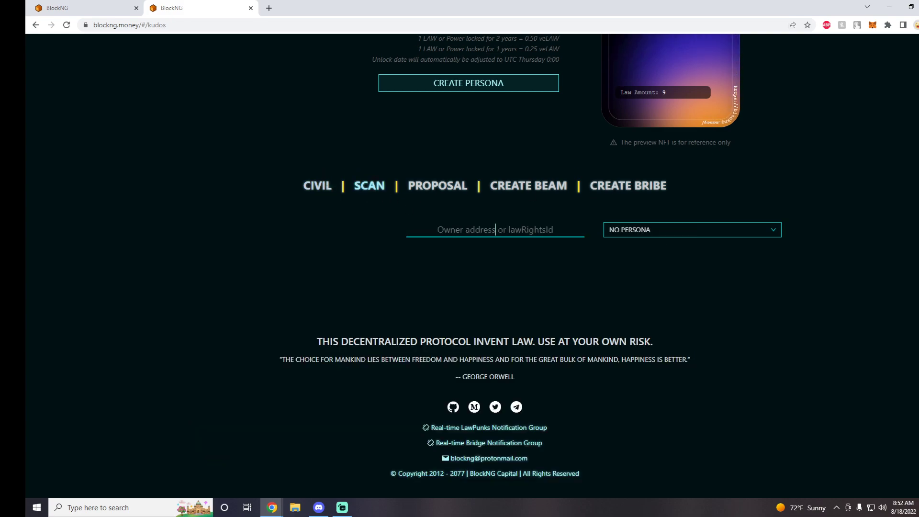
pyautogui.click(872, 26)
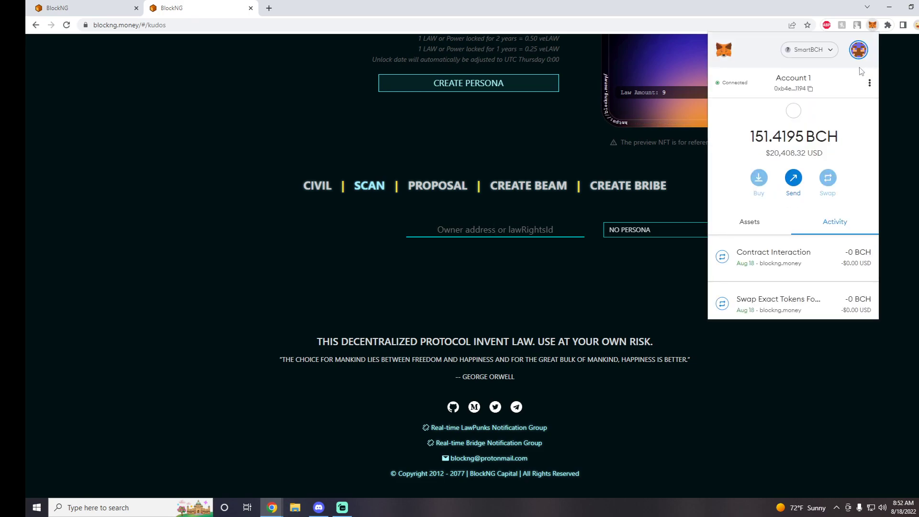
pyautogui.click(793, 83)
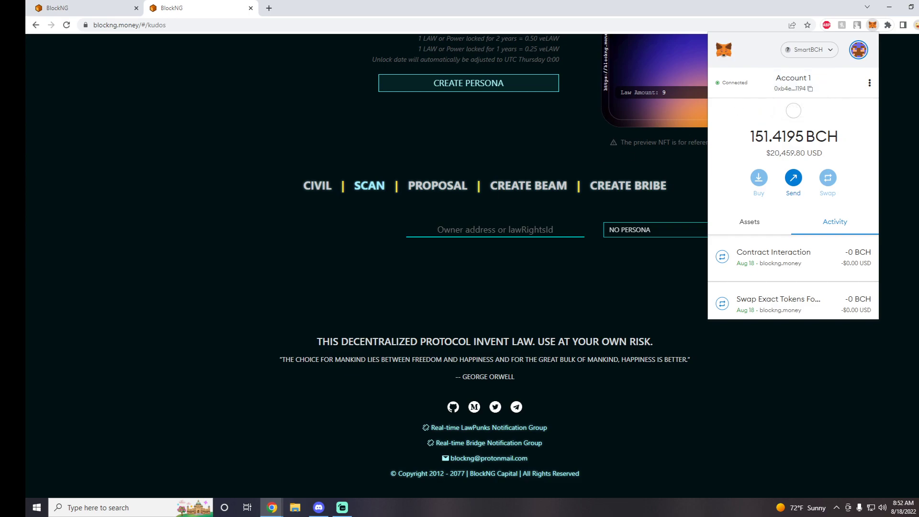
pyautogui.click(493, 230)
pyautogui.hotkey('ctrl', 'v')
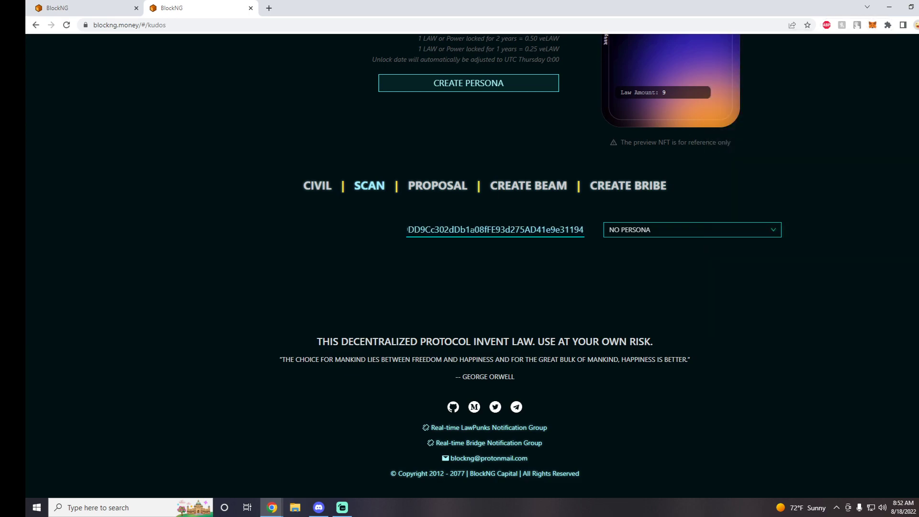
pyautogui.click(585, 229)
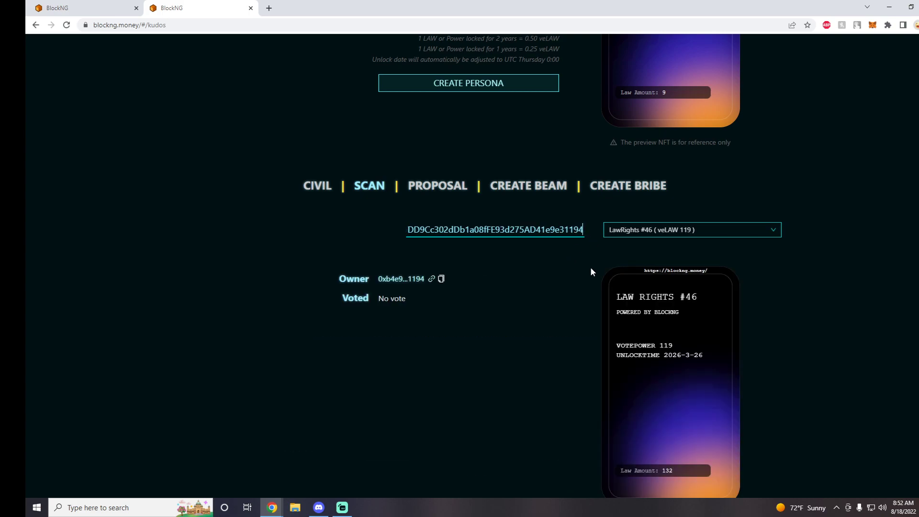
# Step: Examine the scanned LawRights #46 card and its vote record, and list the owner's personas
pyautogui.scroll(-3, 593, 244)
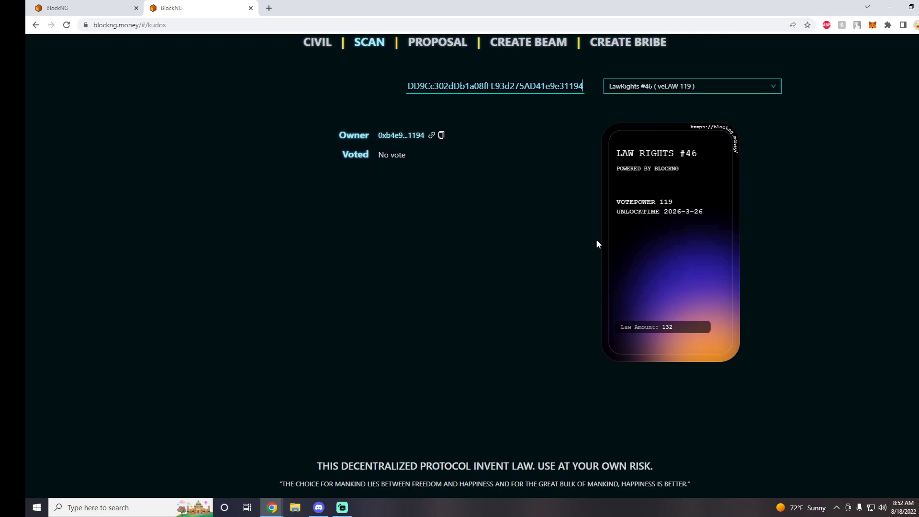
pyautogui.scroll(2, 596, 240)
pyautogui.click(689, 182)
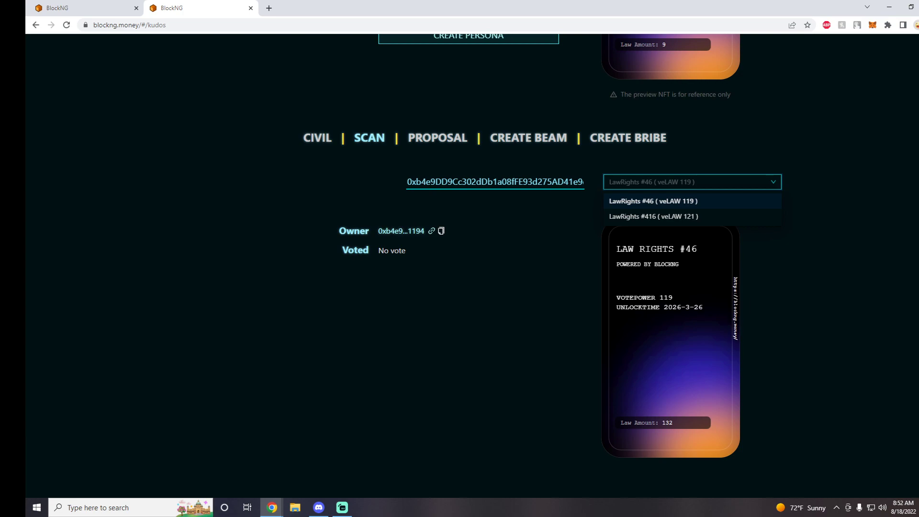
# Step: Clear the owner address in Scan, then switch MetaMask to the Ledger 1 account and copy its address
pyautogui.moveTo(408, 182); pyautogui.dragTo(625, 194)
pyautogui.press('BackSpace')
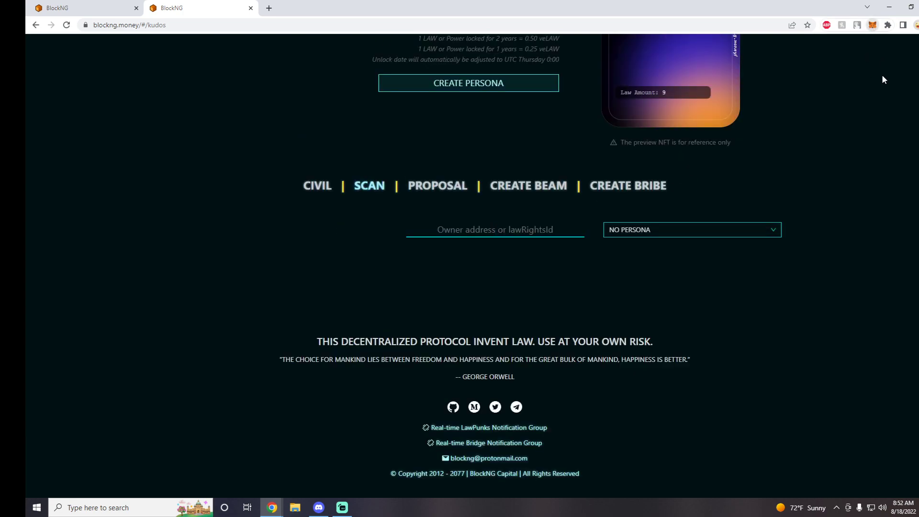
pyautogui.click(872, 25)
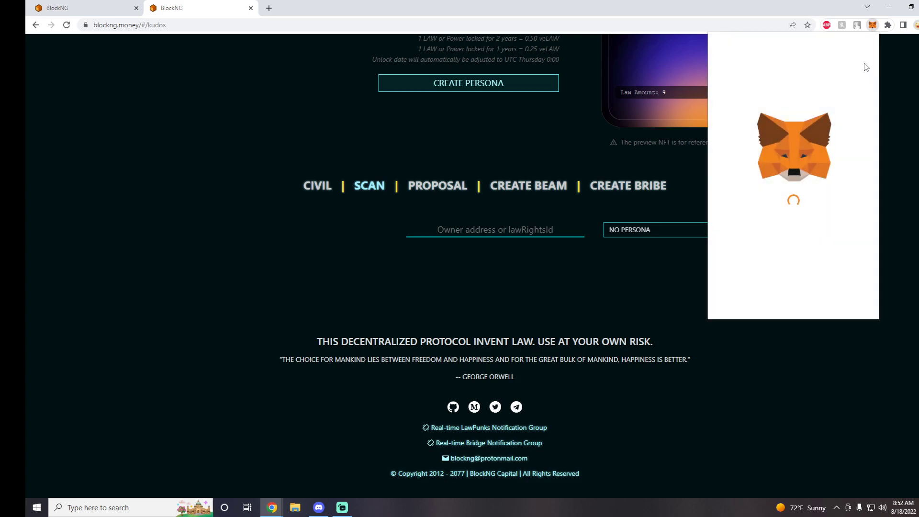
pyautogui.click(858, 50)
pyautogui.scroll(-5, 810, 128)
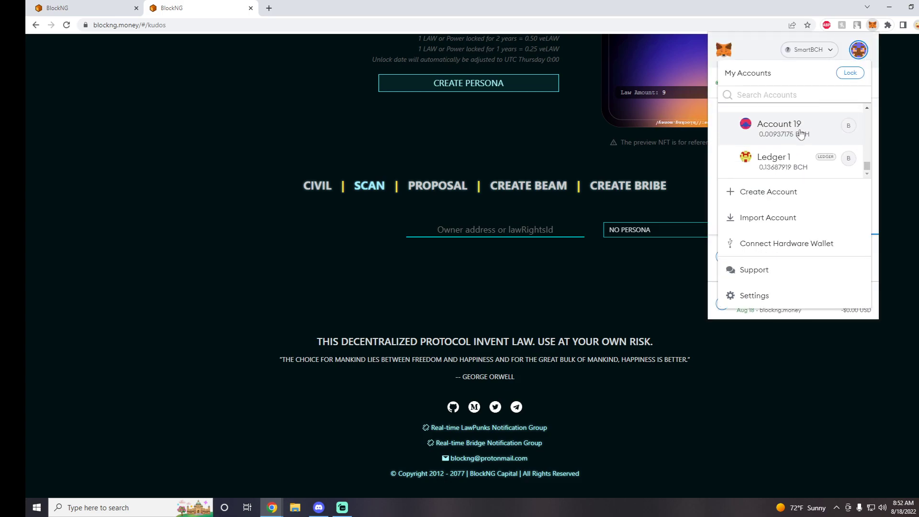
pyautogui.click(804, 122)
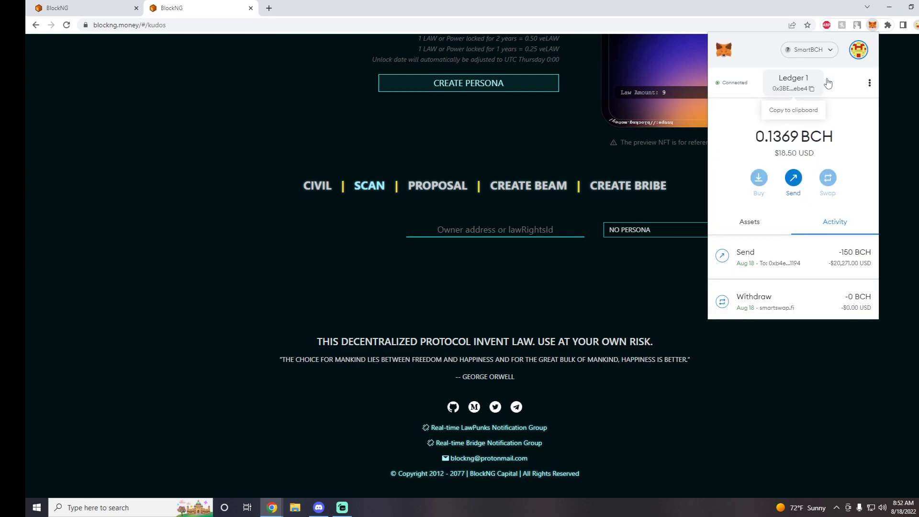
# Step: Switch MetaMask back from Ledger 1 to the previous account and look up personas by the copied Ledger 1 address
pyautogui.click(858, 50)
pyautogui.click(806, 121)
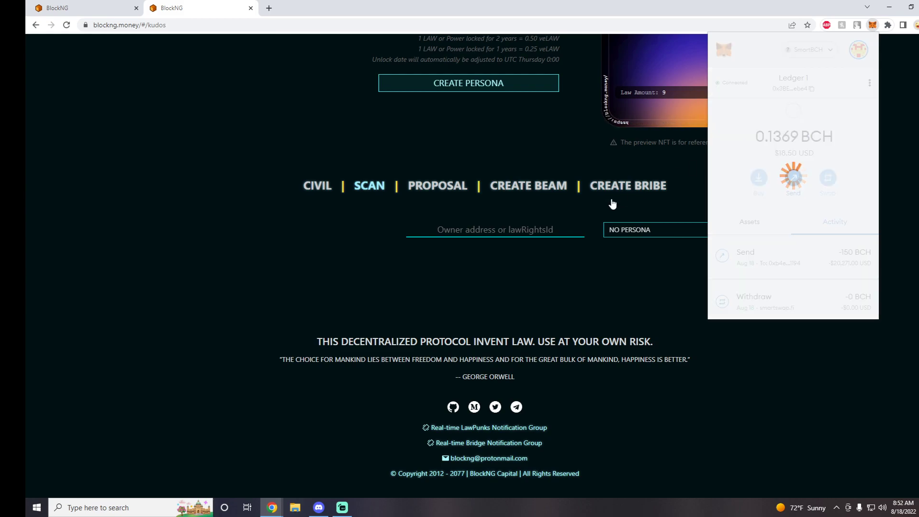
pyautogui.click(567, 230)
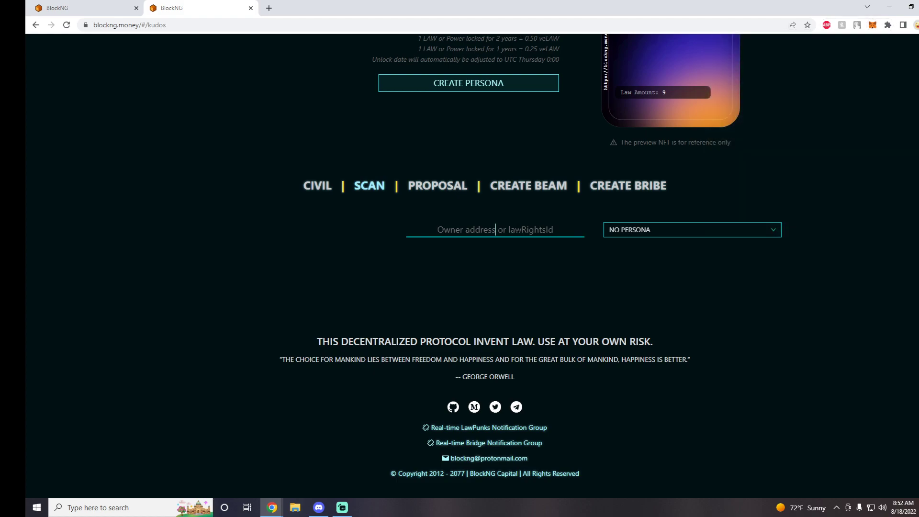
pyautogui.hotkey('ctrl', 'v')
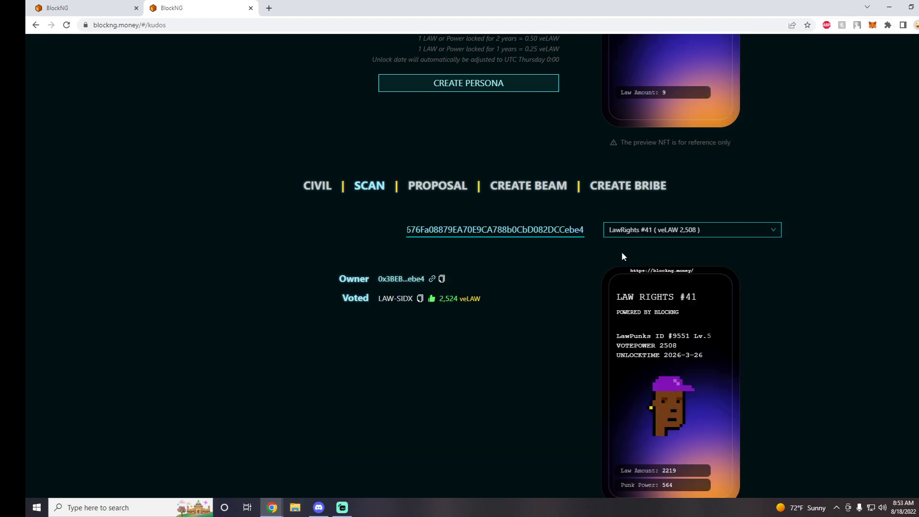
# Step: Examine the scanned LawRights #41 card and its vote record, and list the other personas of this owner
pyautogui.scroll(-1, 654, 260)
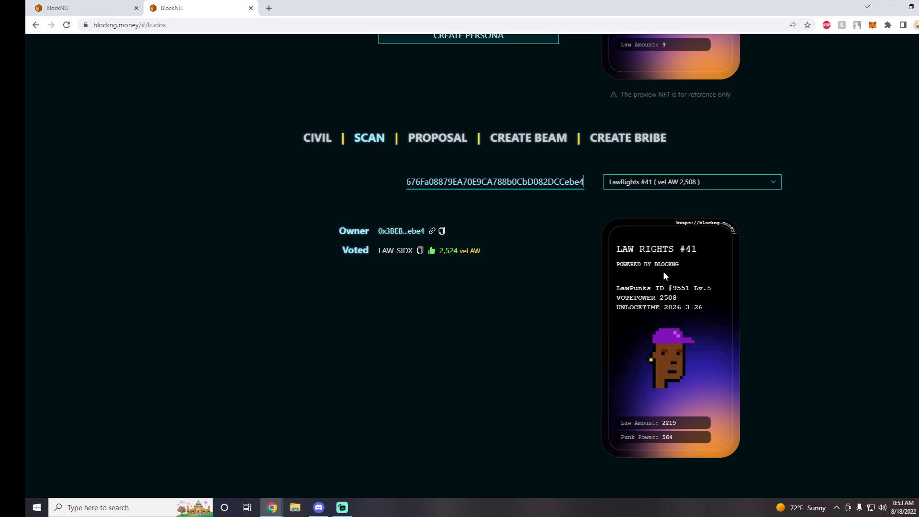
pyautogui.click(696, 187)
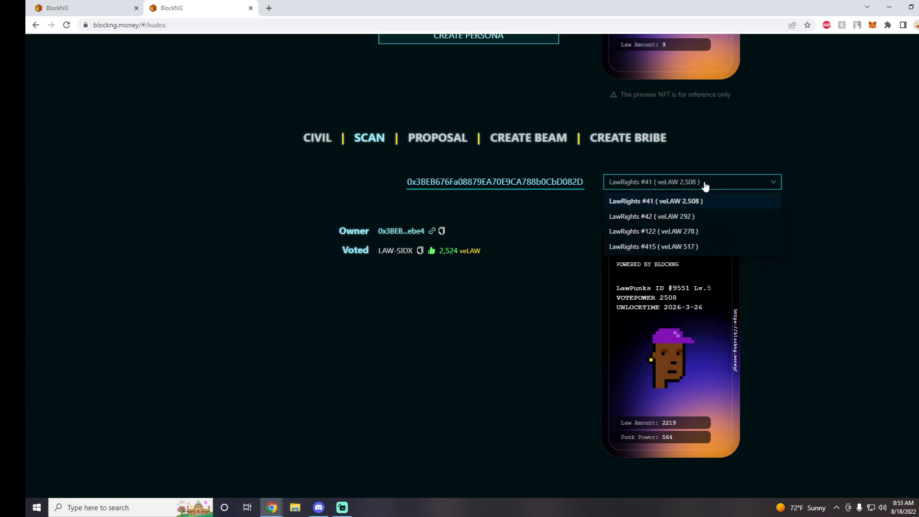
pyautogui.click(705, 185)
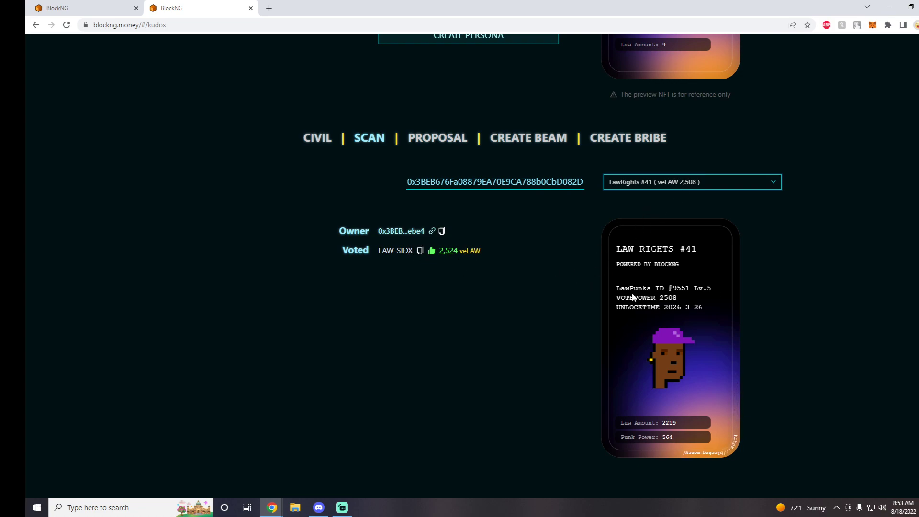
# Step: Open the BlockNG proposals page, examine the "Add safe app capabilities to BlockNg.Money" proposal, and close the page
pyautogui.scroll(3, 565, 261)
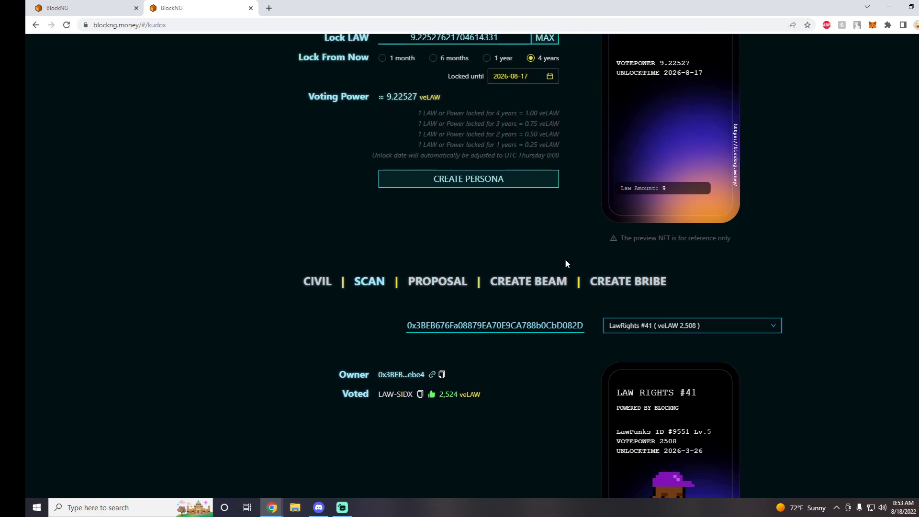
pyautogui.click(435, 280)
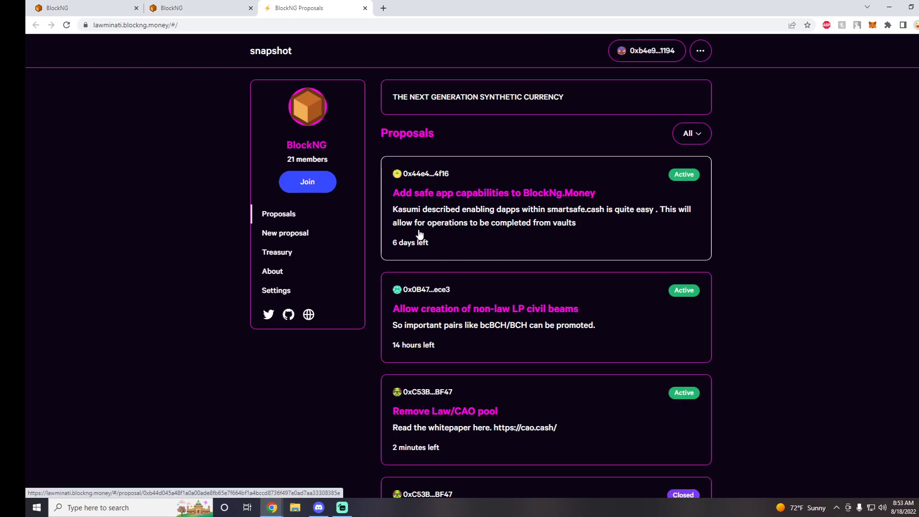
pyautogui.scroll(-8, 468, 251)
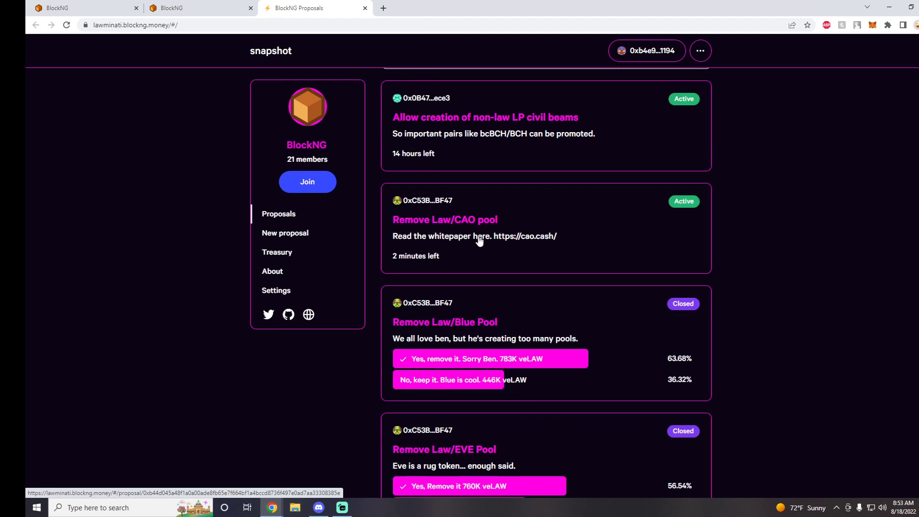
pyautogui.scroll(5, 505, 268)
pyautogui.scroll(3, 513, 286)
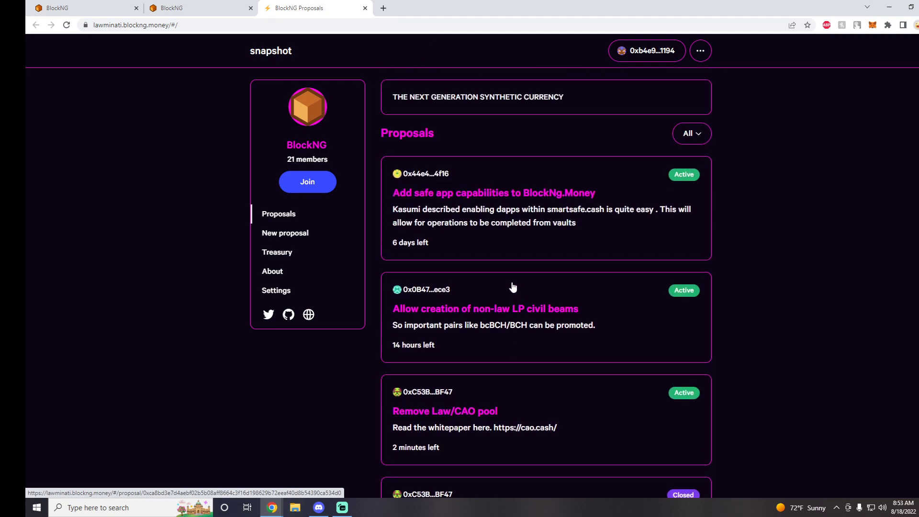
pyautogui.click(526, 220)
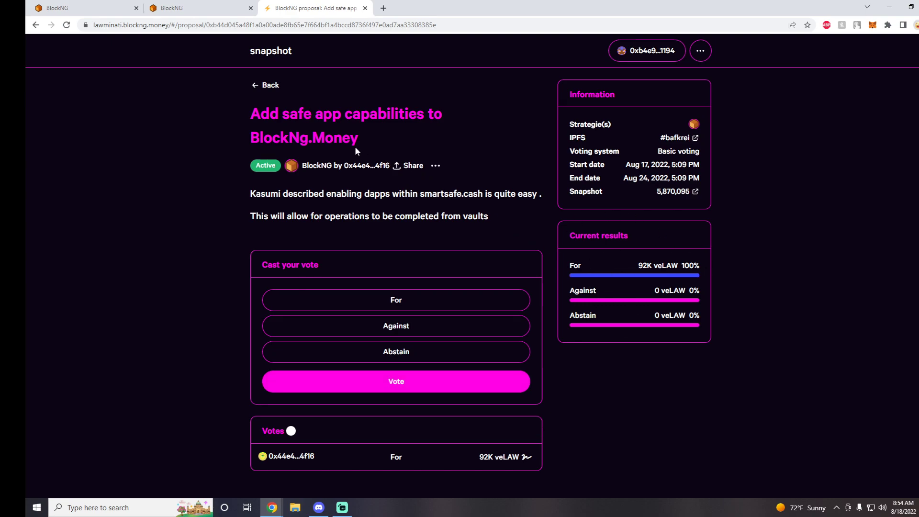
pyautogui.click(365, 8)
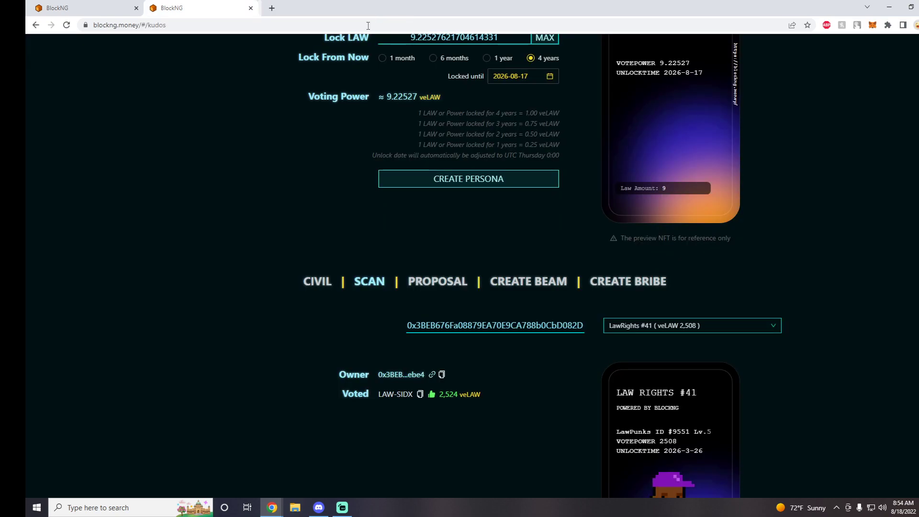
# Step: Open the Create Beam form and examine its LP address requirement, LawPunks Ethos options and LAW-BCH fee
pyautogui.click(527, 282)
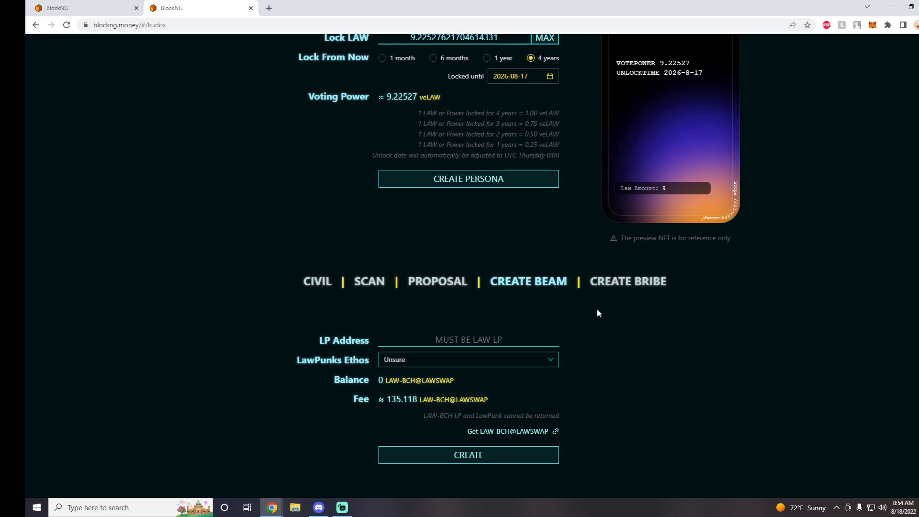
pyautogui.scroll(-2, 598, 312)
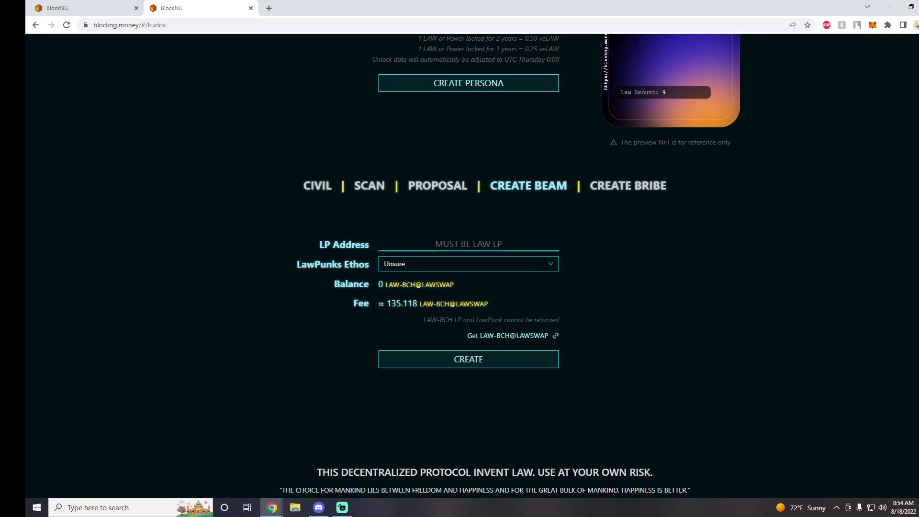
pyautogui.click(428, 268)
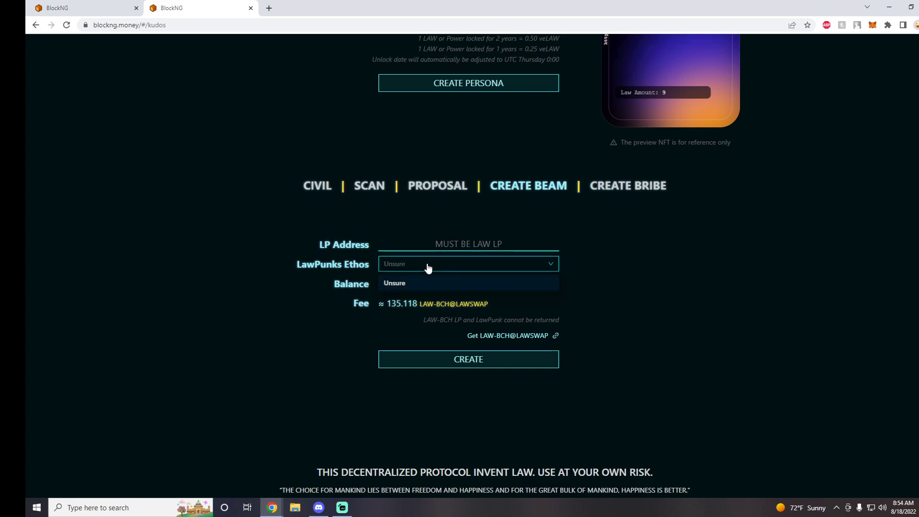
pyautogui.click(429, 268)
pyautogui.click(428, 268)
pyautogui.click(429, 268)
pyautogui.click(475, 266)
pyautogui.click(500, 270)
pyautogui.click(500, 271)
pyautogui.click(508, 266)
pyautogui.moveTo(386, 303); pyautogui.dragTo(413, 303)
# Step: Return to the Civil list and examine the pools' vote shares and bribes, briefly expanding the LAW-bcBNB pool
pyautogui.scroll(4, 493, 365)
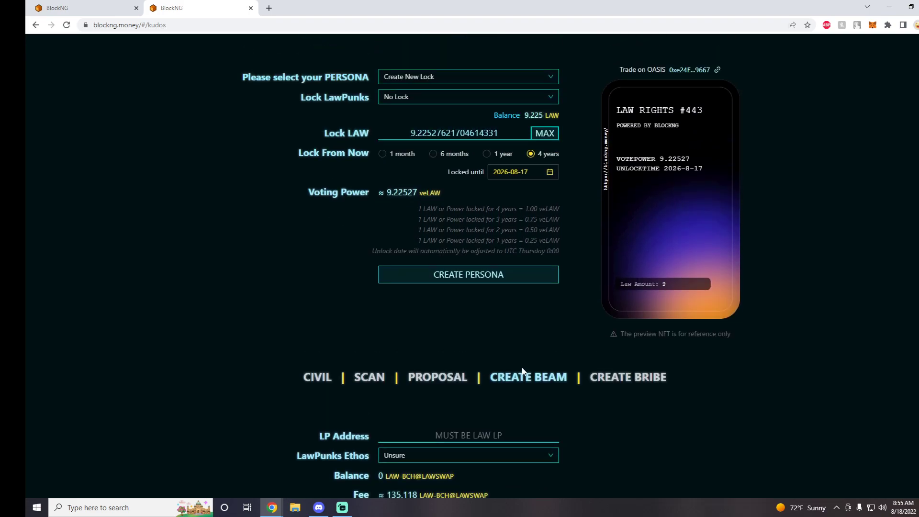
pyautogui.click(320, 378)
pyautogui.scroll(-2, 455, 374)
pyautogui.scroll(-1, 455, 374)
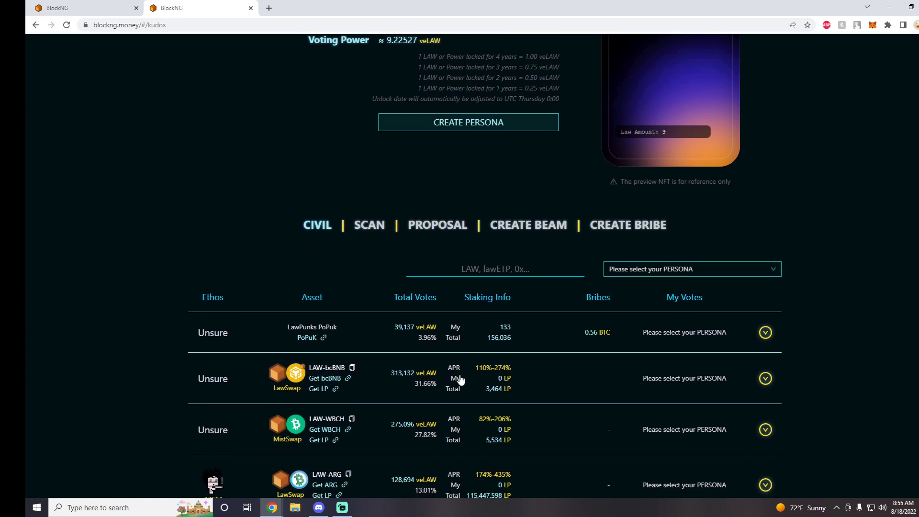
pyautogui.scroll(-1, 457, 380)
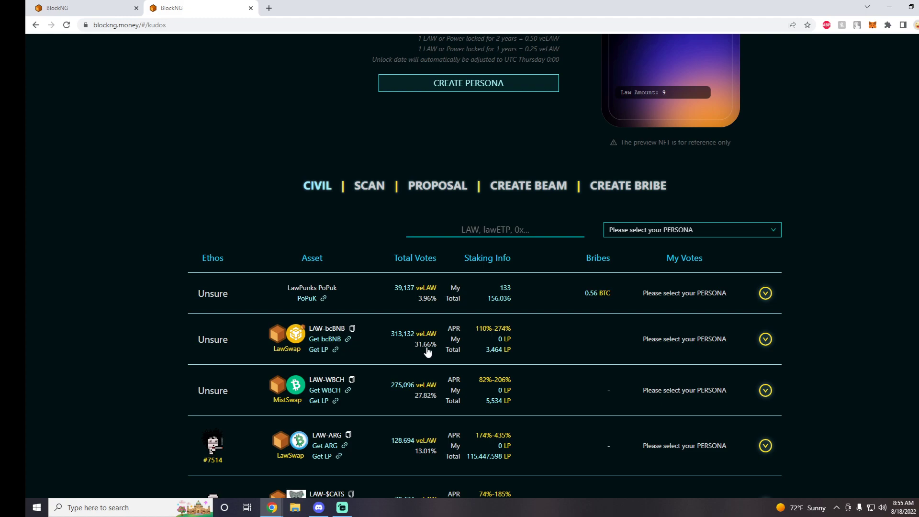
pyautogui.click(600, 338)
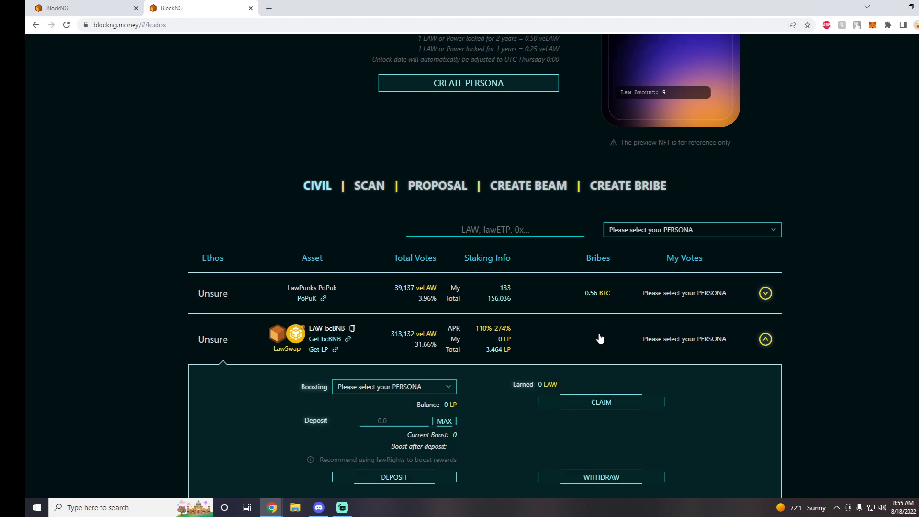
pyautogui.click(598, 339)
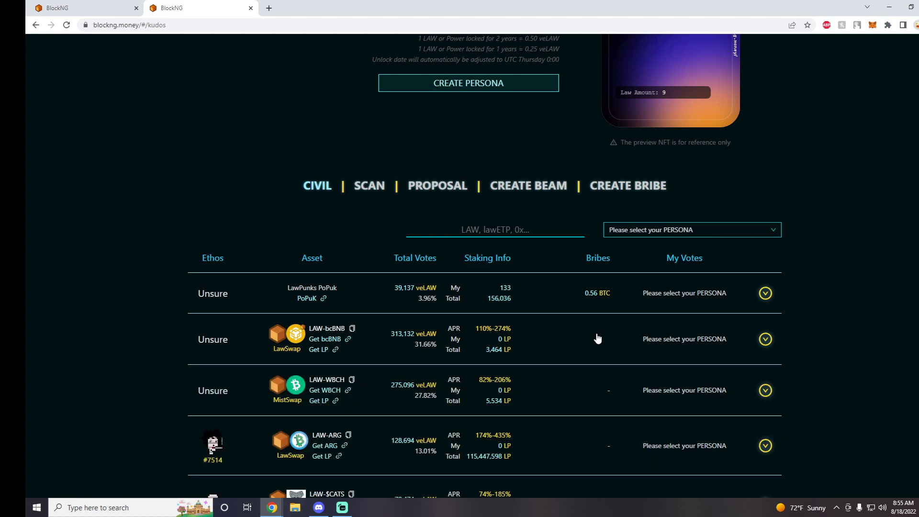
pyautogui.scroll(-4, 598, 338)
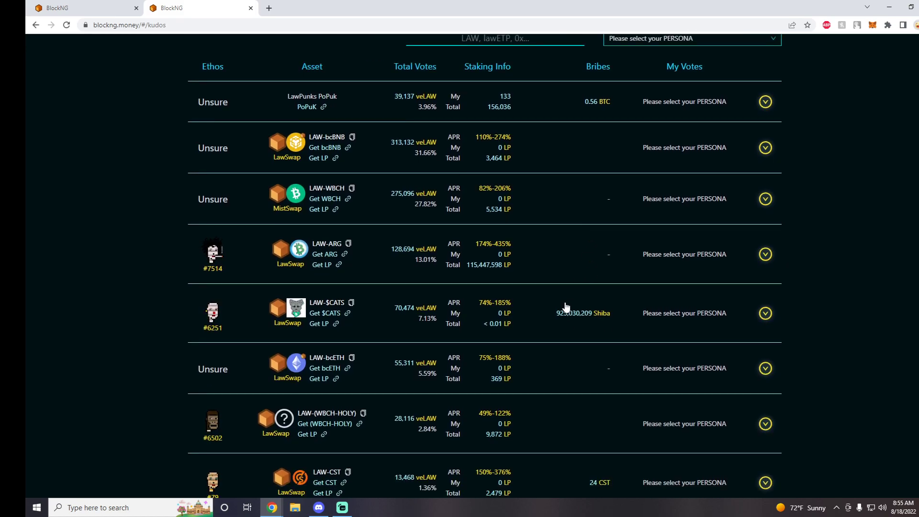
pyautogui.scroll(-4, 577, 326)
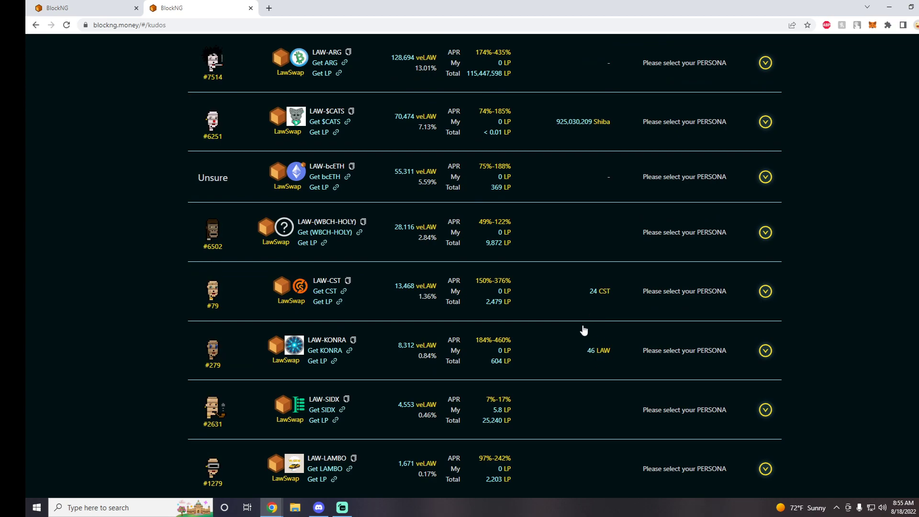
pyautogui.scroll(-4, 584, 330)
pyautogui.scroll(13, 578, 343)
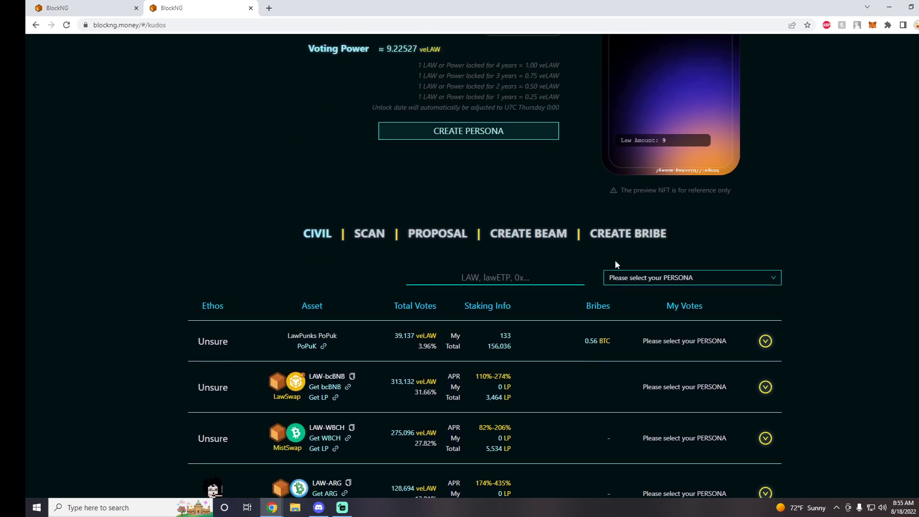
# Step: Open the Create Bribe form, review the available tokens and set the bribe token to bcUSDC
pyautogui.click(627, 238)
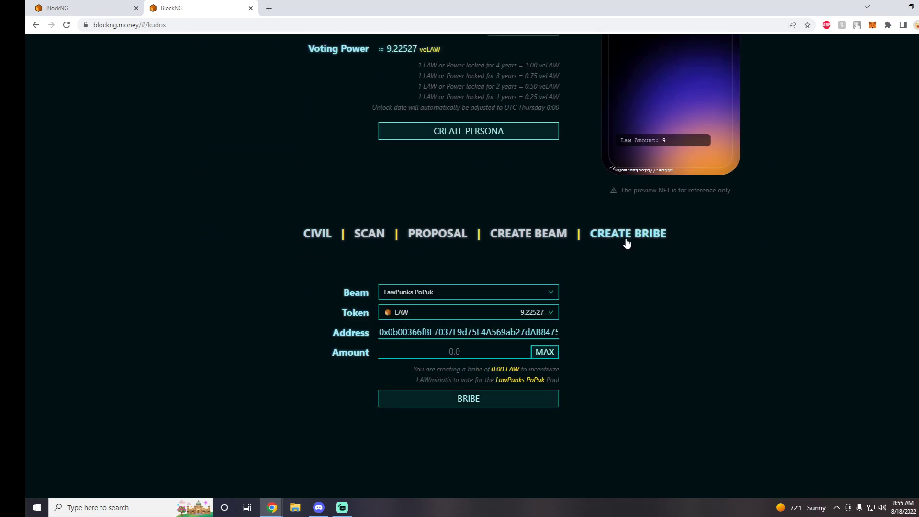
pyautogui.click(510, 314)
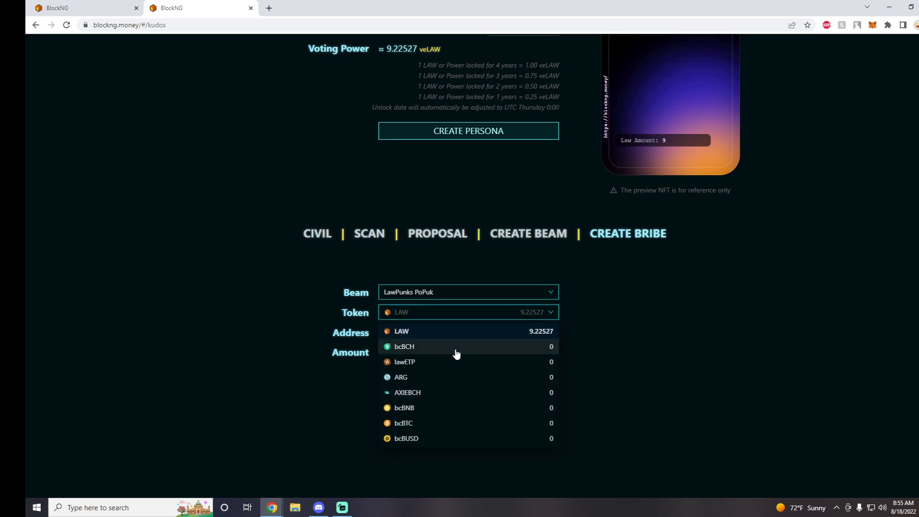
pyautogui.scroll(-4, 457, 353)
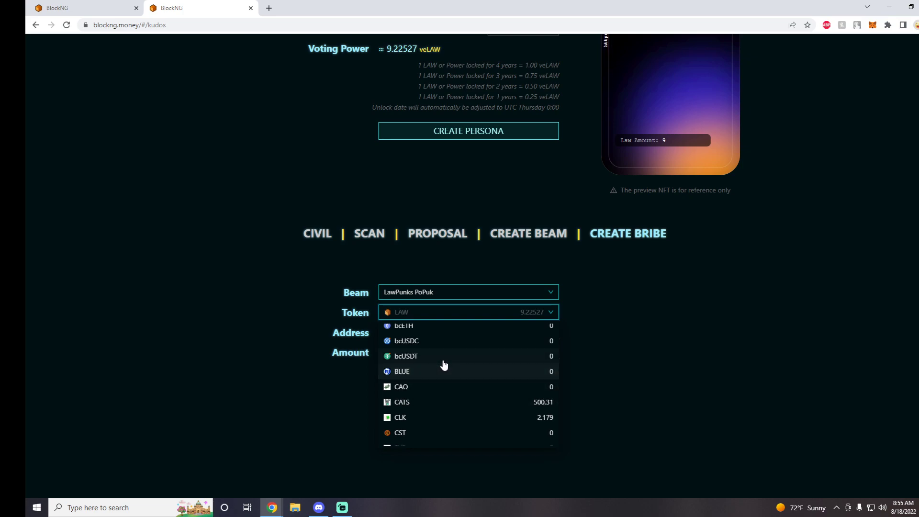
pyautogui.scroll(4, 443, 365)
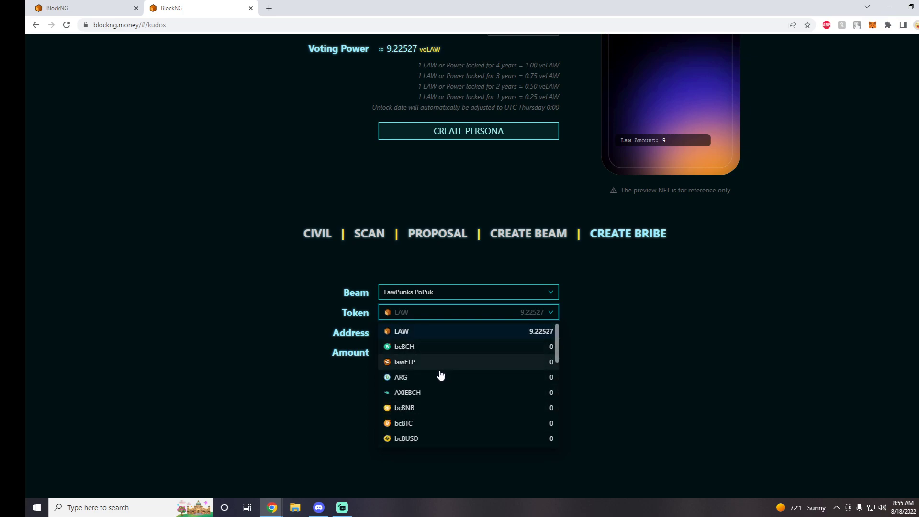
pyautogui.scroll(-3, 440, 381)
pyautogui.click(426, 389)
# Step: Review the pools available for the bribe and set the beam to LAW-bcBNB
pyautogui.scroll(-1, 601, 366)
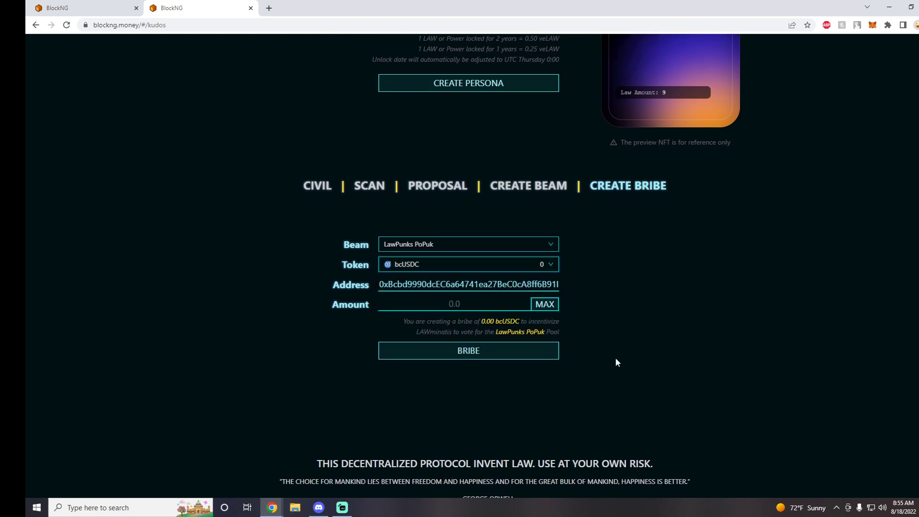
pyautogui.click(457, 247)
pyautogui.scroll(-2, 445, 345)
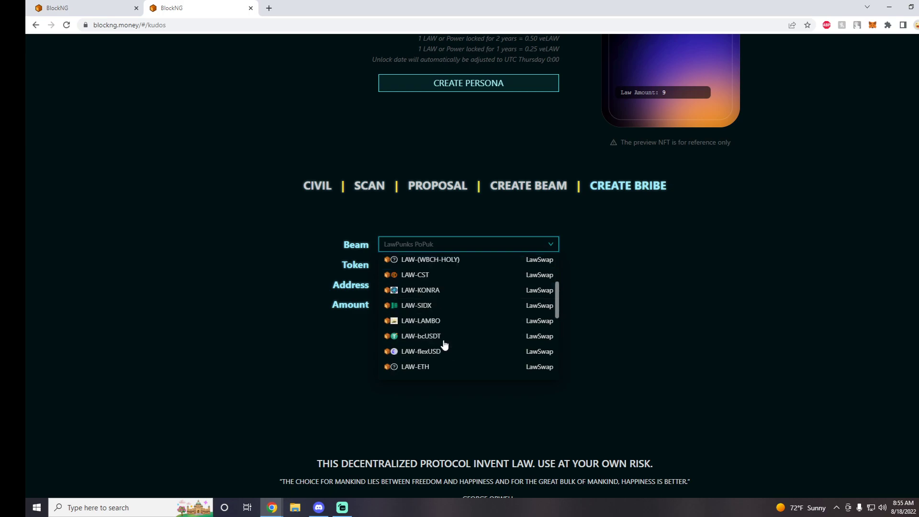
pyautogui.scroll(-3, 444, 344)
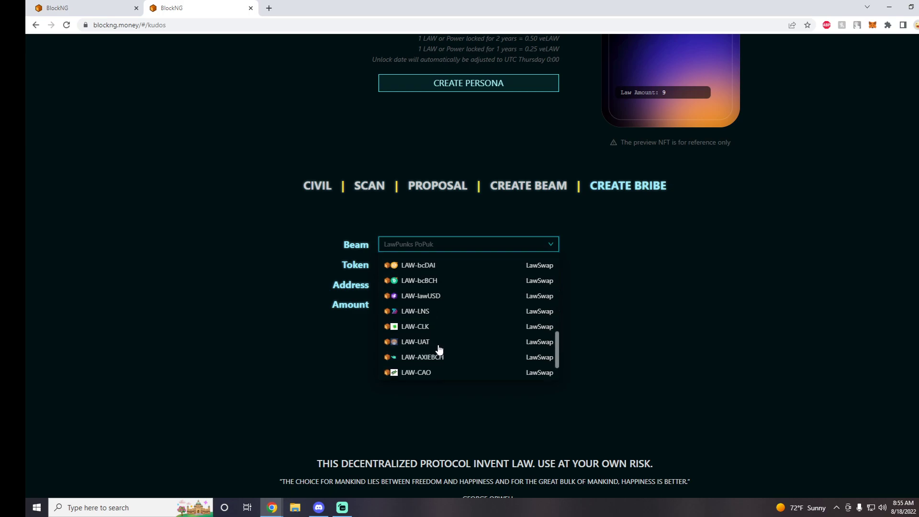
pyautogui.scroll(4, 438, 350)
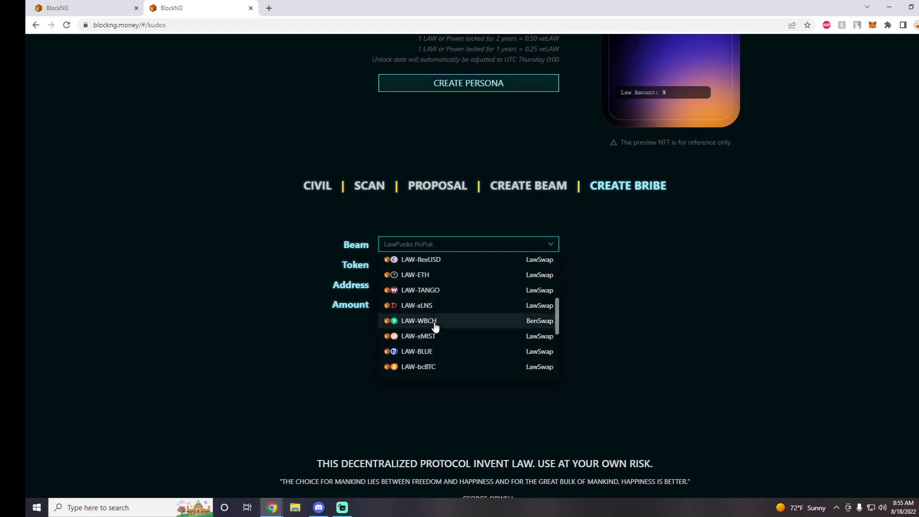
pyautogui.scroll(2, 438, 308)
pyautogui.click(438, 281)
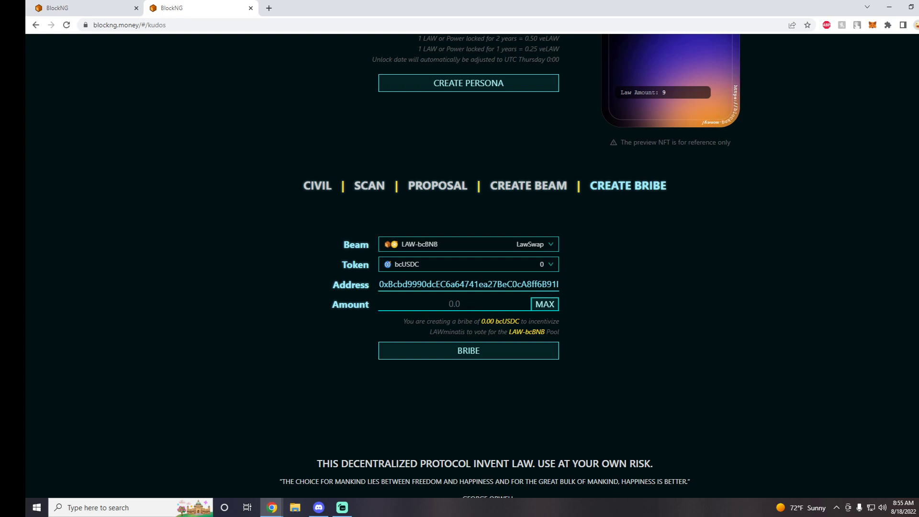
# Step: Change the bribe token to bcUSDT and set the bribe amount to 1000
pyautogui.click(421, 267)
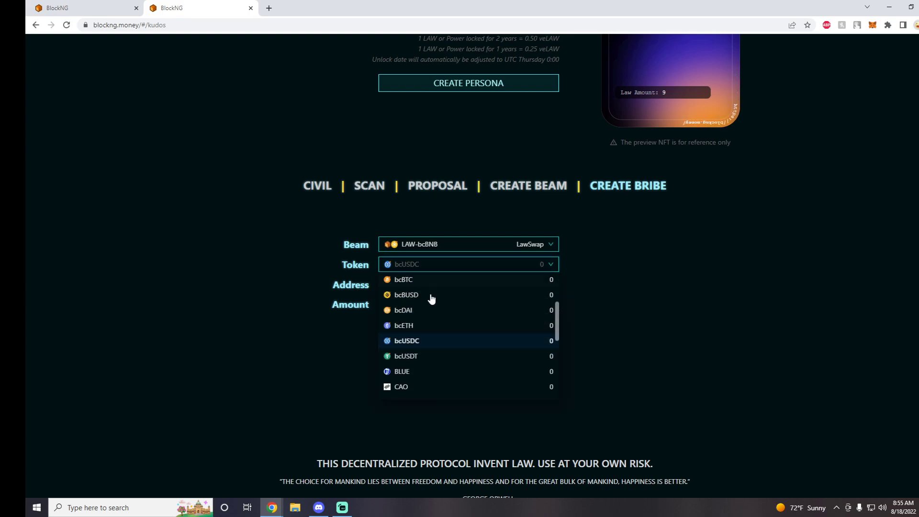
pyautogui.click(427, 356)
pyautogui.click(455, 303)
pyautogui.write('1000')
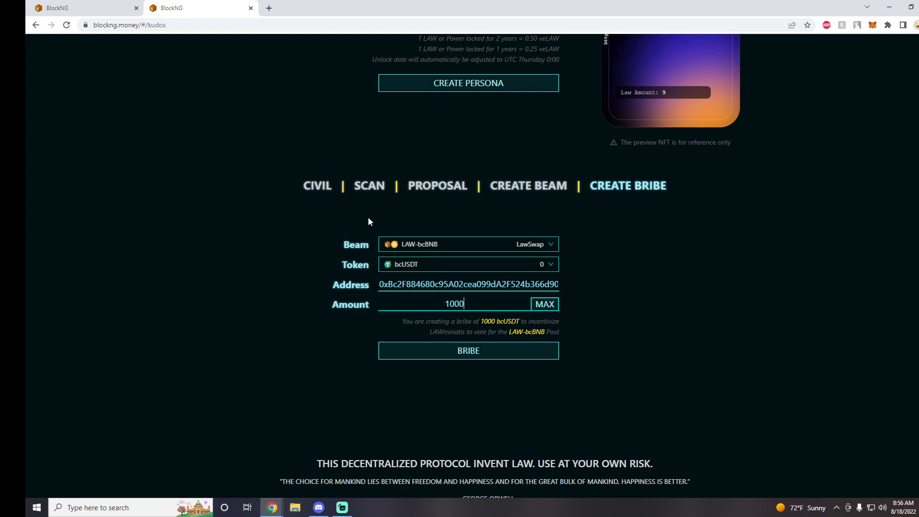
# Step: Return to the Civil list and examine where bribes are shown for the LAW-bcBNB pool
pyautogui.click(320, 186)
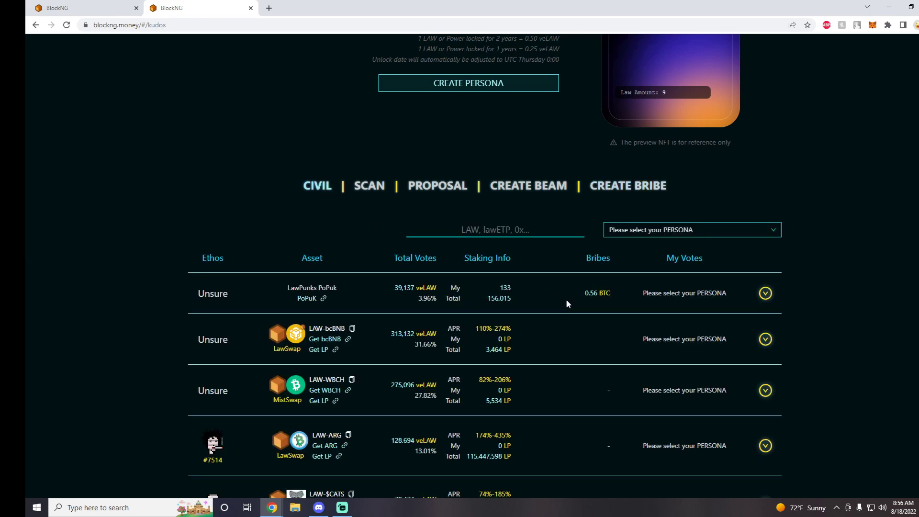
pyautogui.scroll(-2, 588, 279)
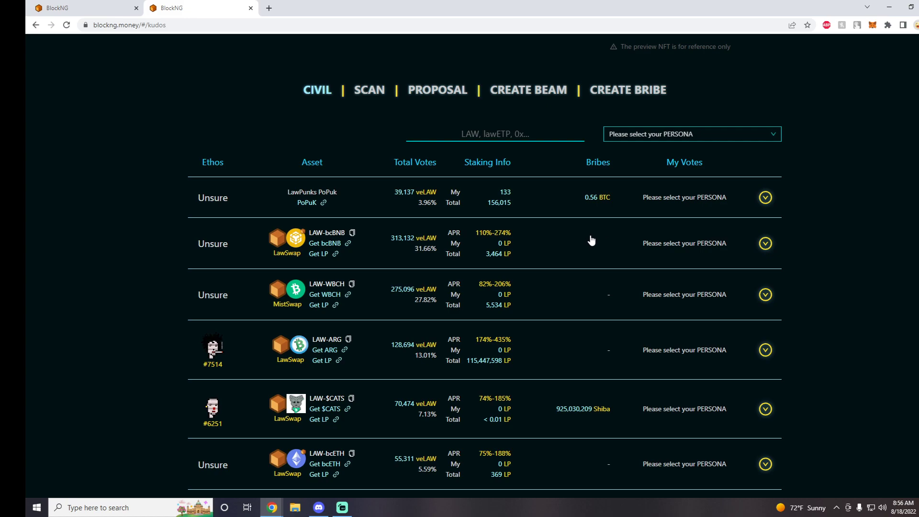
pyautogui.scroll(8, 591, 240)
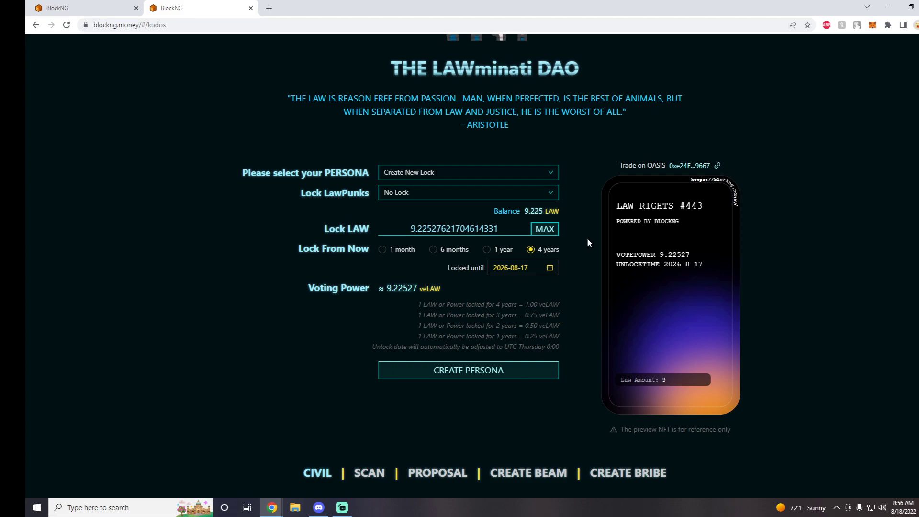
# Step: Open the Bridge page and examine the assets that can move from Binance Smart Chain to SmartBCH, keeping BNB selected
pyautogui.scroll(2, 588, 225)
pyautogui.scroll(1, 588, 228)
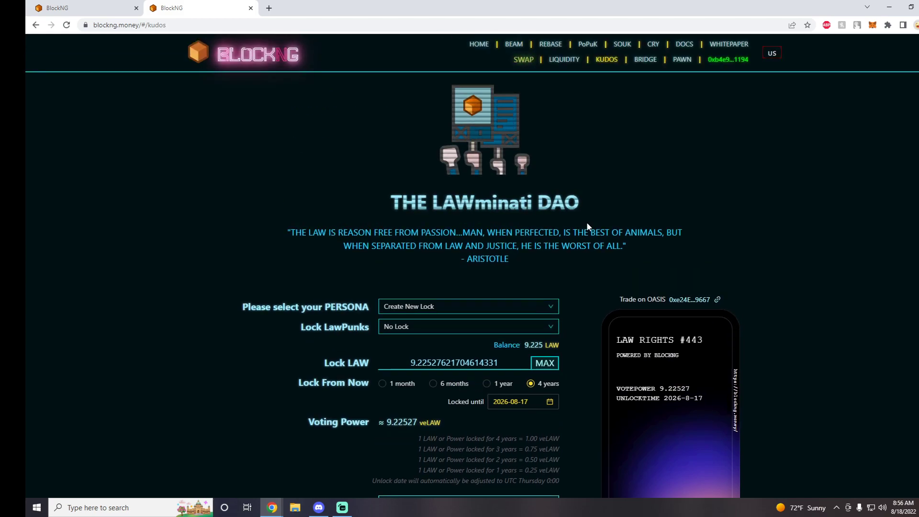
pyautogui.click(645, 60)
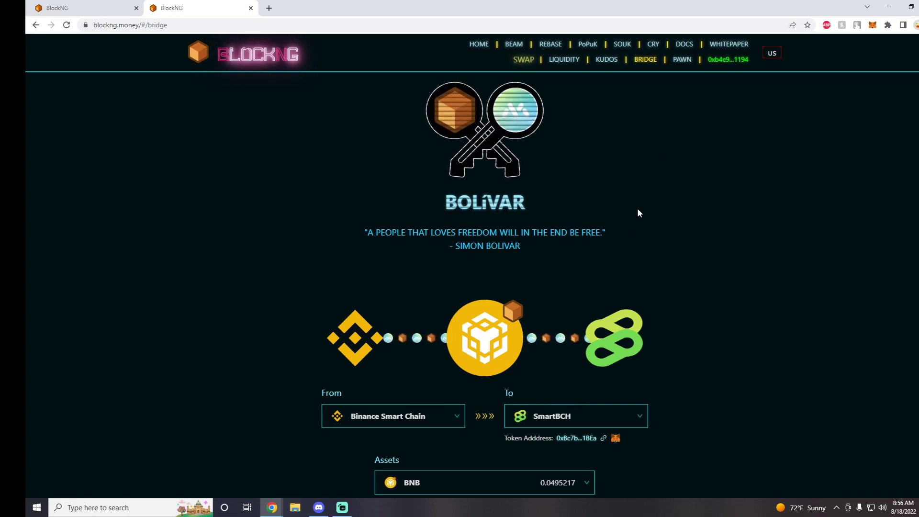
pyautogui.scroll(-3, 509, 280)
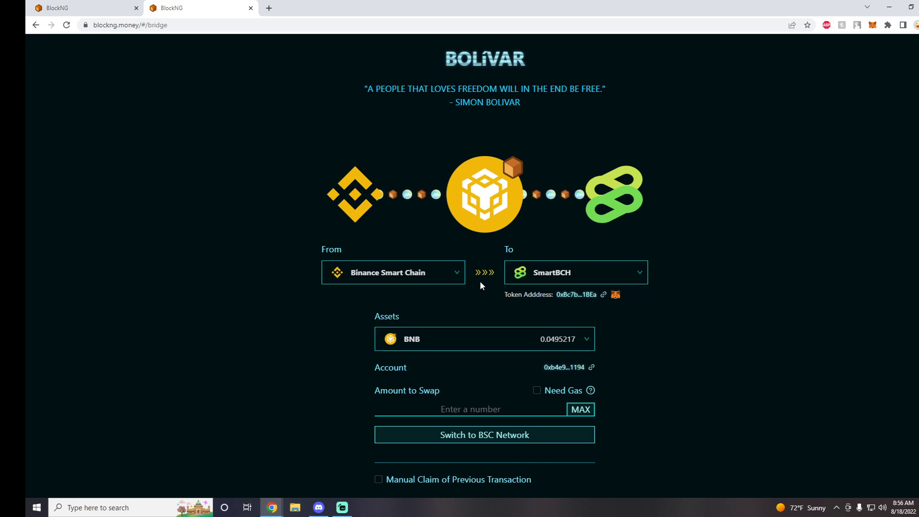
pyautogui.click(560, 340)
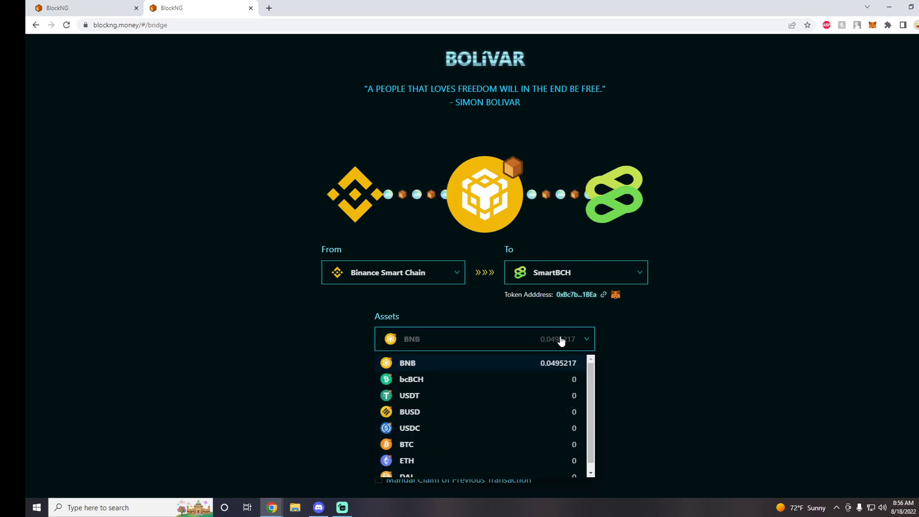
pyautogui.scroll(-1, 631, 381)
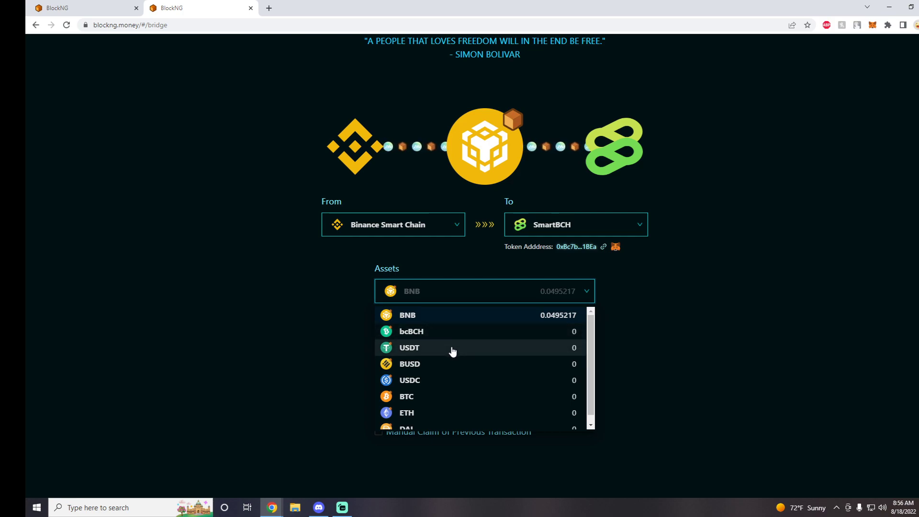
pyautogui.scroll(-4, 452, 352)
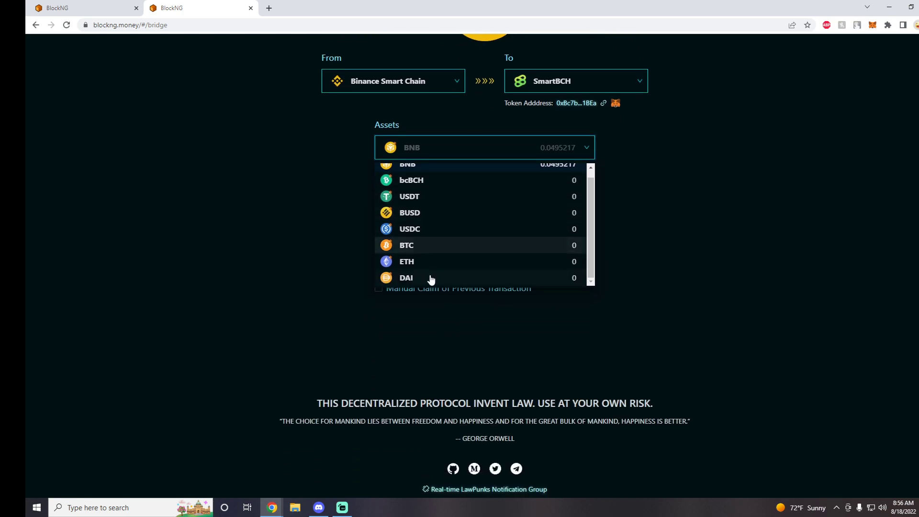
pyautogui.scroll(1, 442, 240)
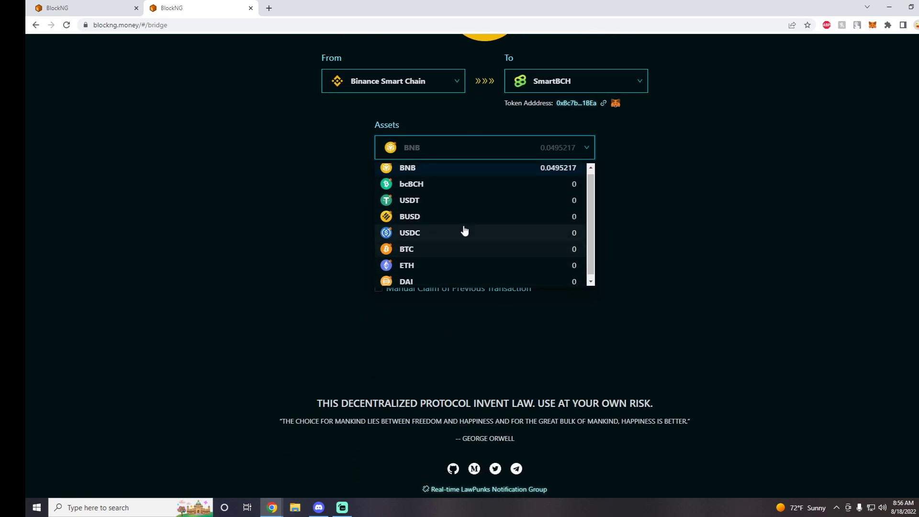
pyautogui.click(509, 170)
pyautogui.scroll(3, 654, 272)
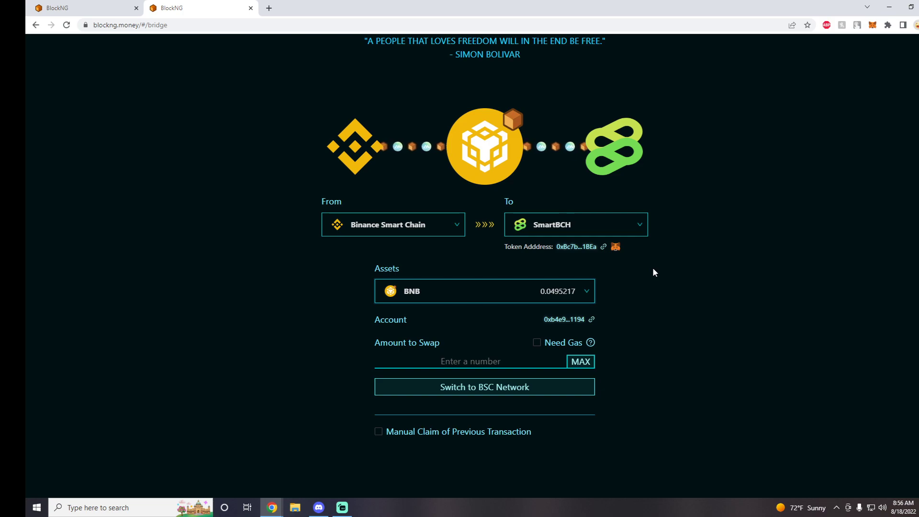
pyautogui.click(428, 302)
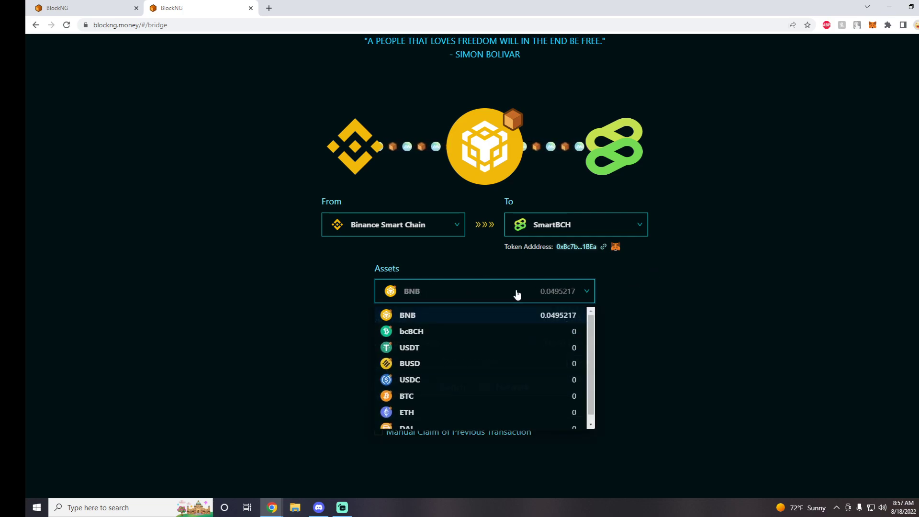
pyautogui.click(656, 303)
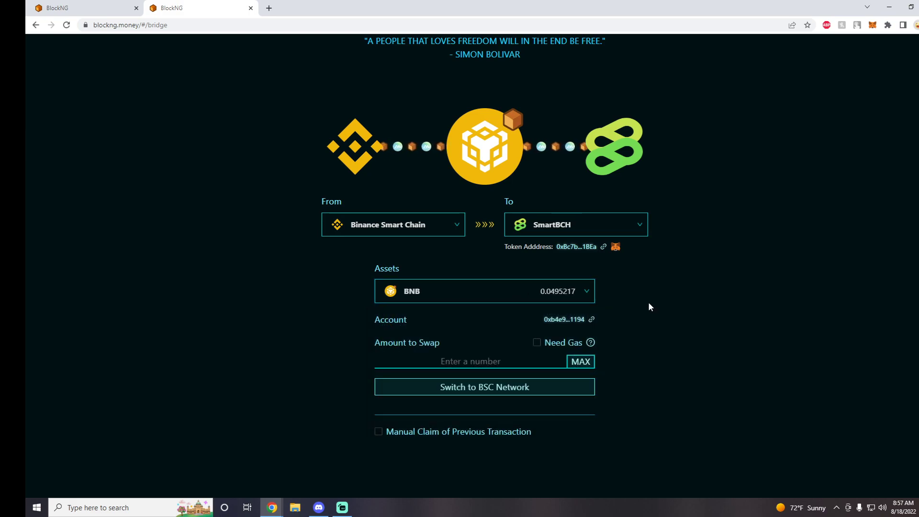
# Step: Set the BNB swap amount to the maximum, 0.039521735, and reverse the bridge to run from SmartBCH to Binance Smart Chain
pyautogui.scroll(-1, 706, 314)
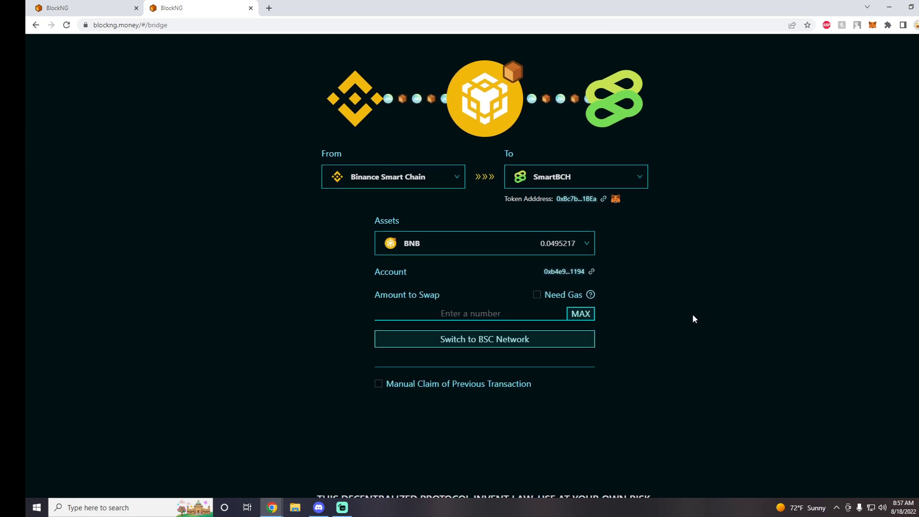
pyautogui.click(575, 314)
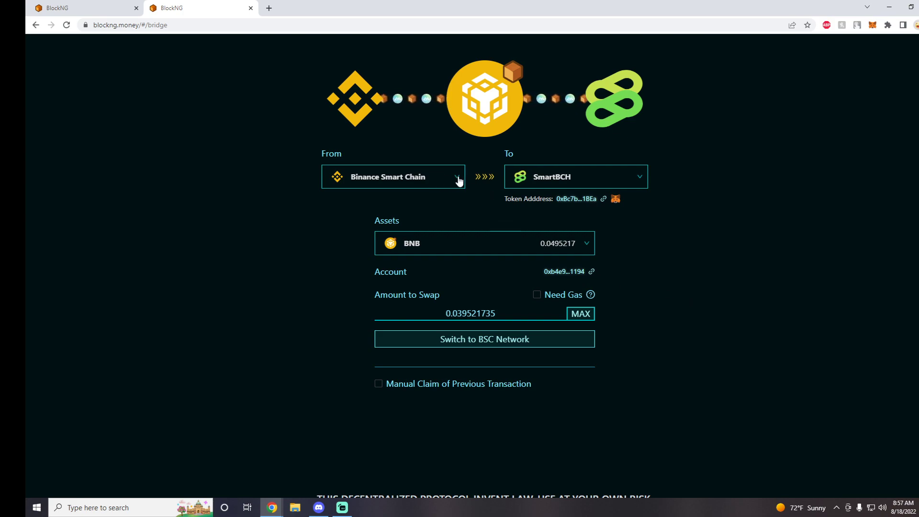
pyautogui.click(438, 177)
pyautogui.click(410, 216)
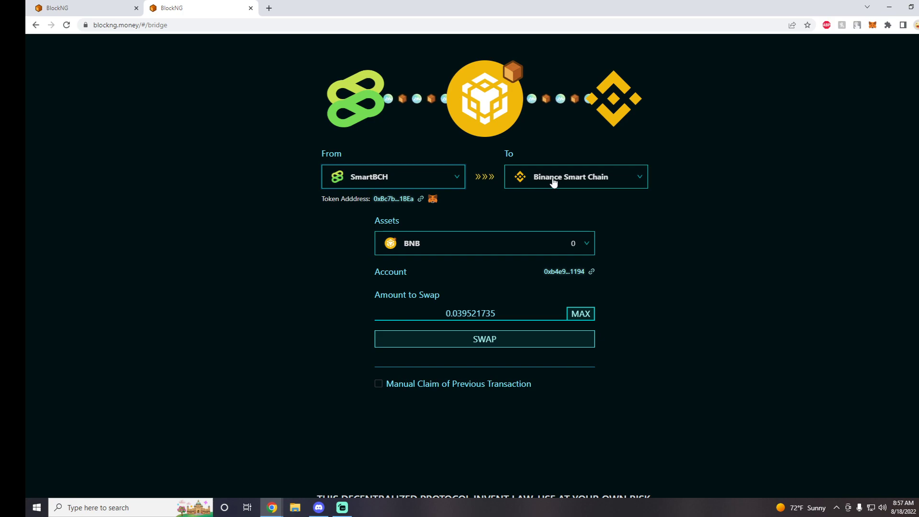
# Step: Examine the assets that can be bridged from SmartBCH to Binance Smart Chain, leaving BNB selected
pyautogui.click(564, 243)
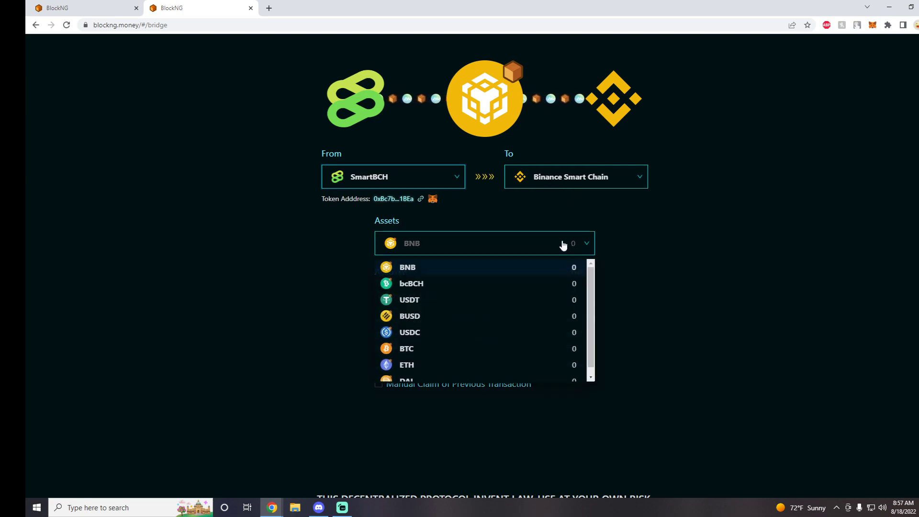
pyautogui.scroll(-2, 564, 245)
pyautogui.scroll(3, 622, 268)
pyautogui.click(630, 268)
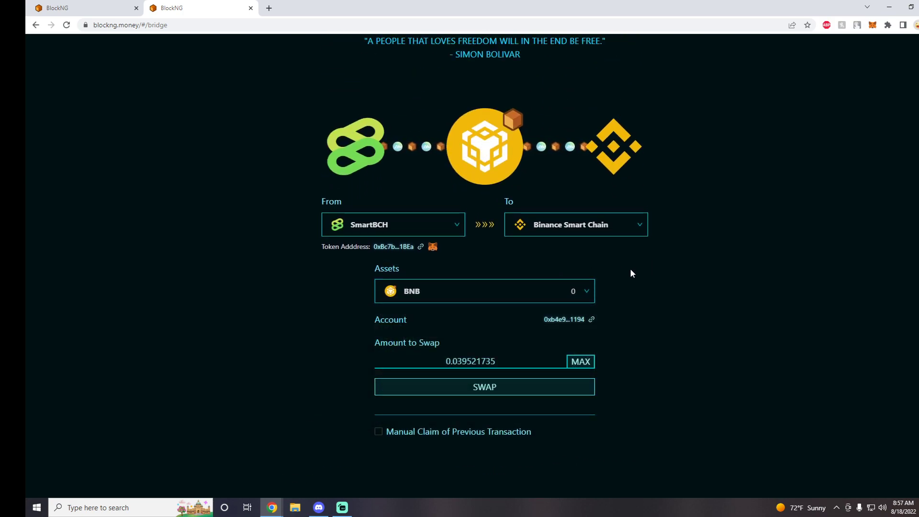
# Step: Open the Pawn page and examine its lawETP/lawUSD swaps, collateral terms, and Borrow and Repay sections
pyautogui.scroll(1, 650, 291)
pyautogui.scroll(3, 649, 292)
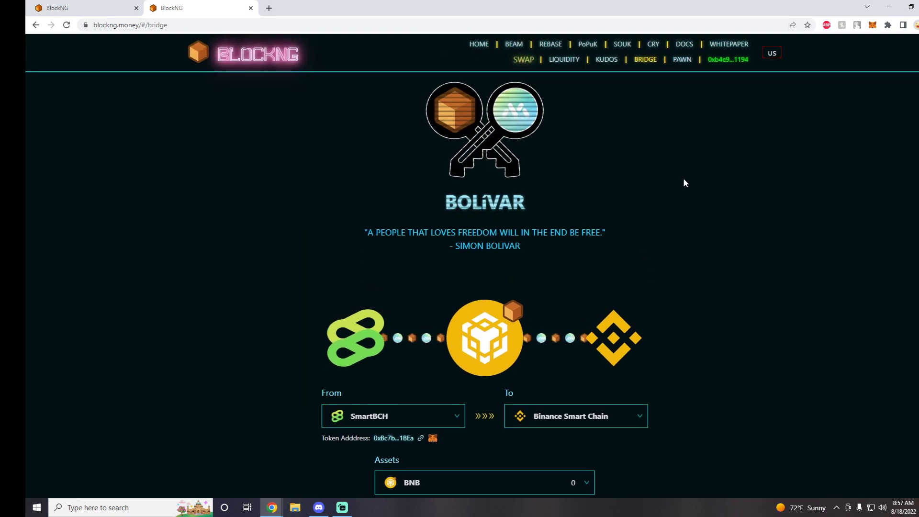
pyautogui.click(682, 60)
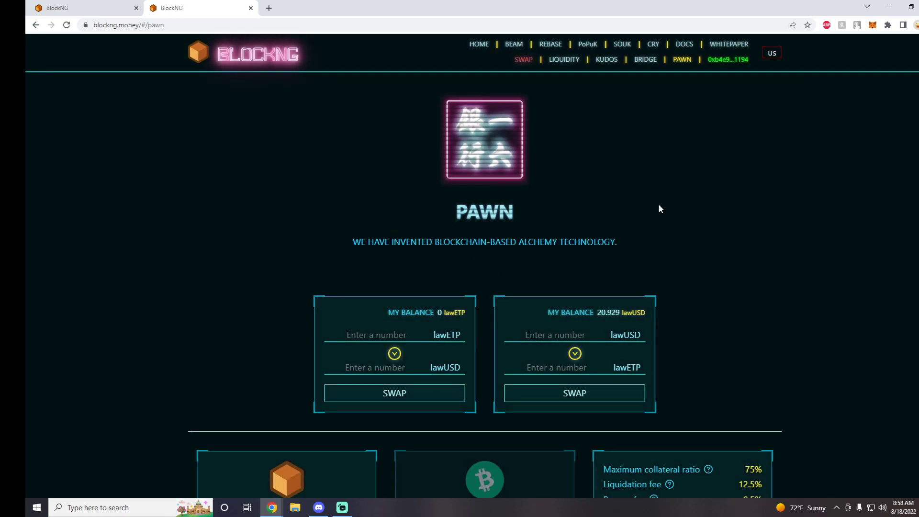
pyautogui.scroll(-3, 658, 209)
pyautogui.scroll(-8, 659, 207)
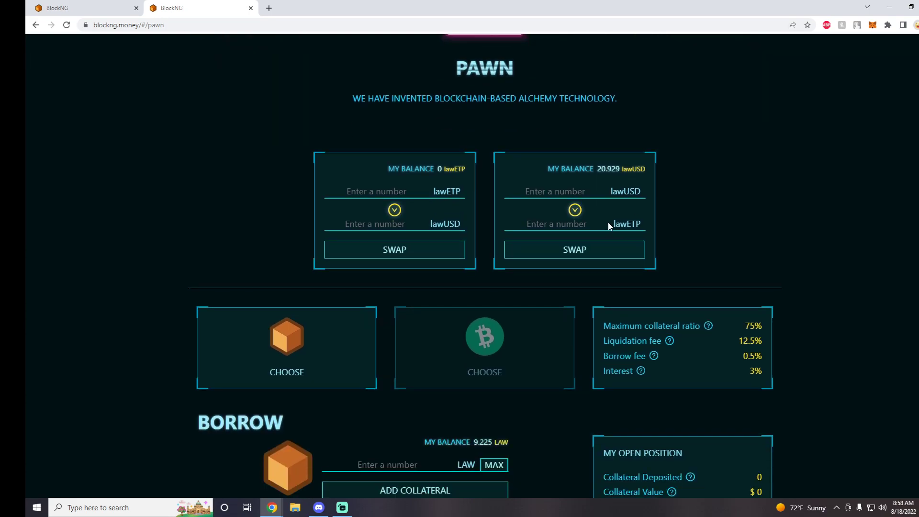
pyautogui.scroll(-1, 574, 240)
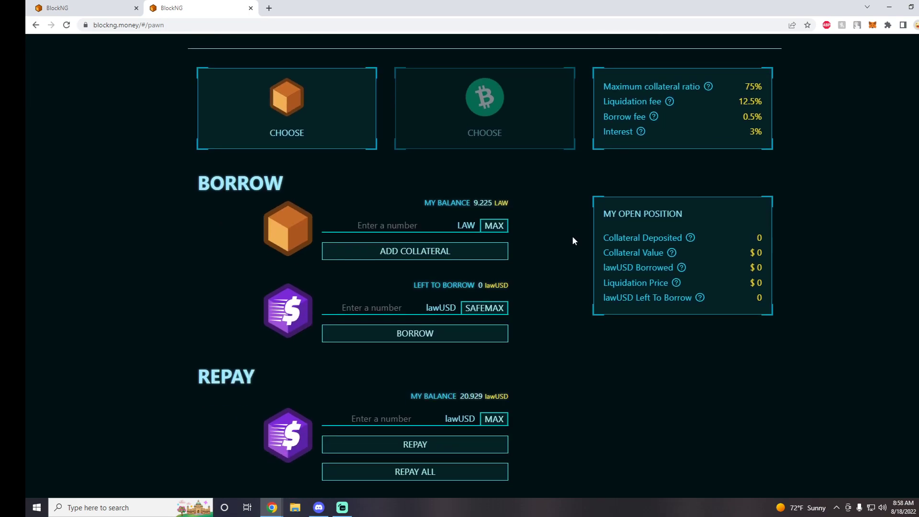
pyautogui.scroll(7, 575, 239)
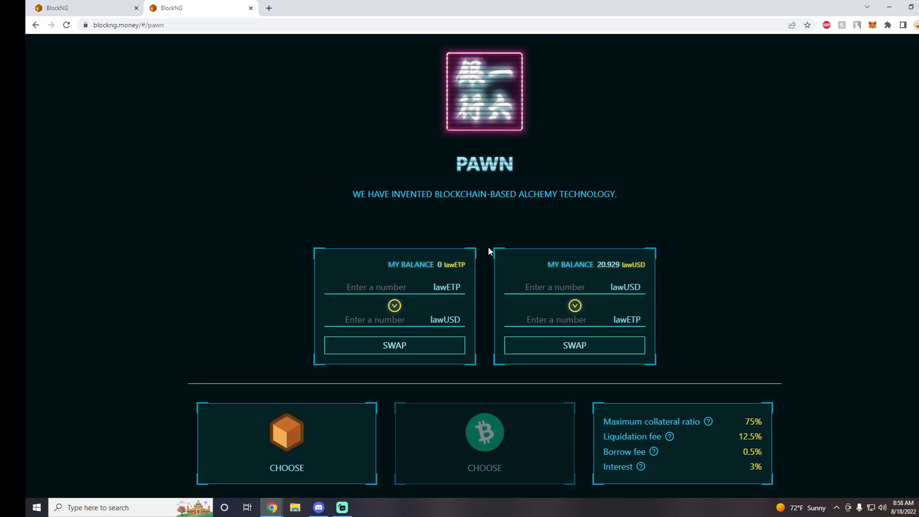
pyautogui.scroll(-1, 487, 261)
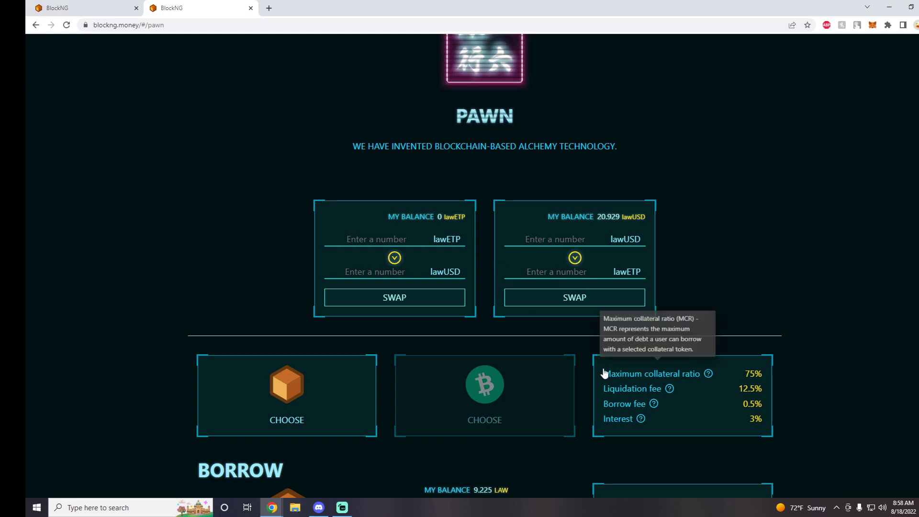
# Step: Submit the maximum LAW balance, 9.22527621704614331, as borrowing collateral and confirm the request in MetaMask
pyautogui.scroll(-3, 579, 365)
pyautogui.scroll(-3, 552, 335)
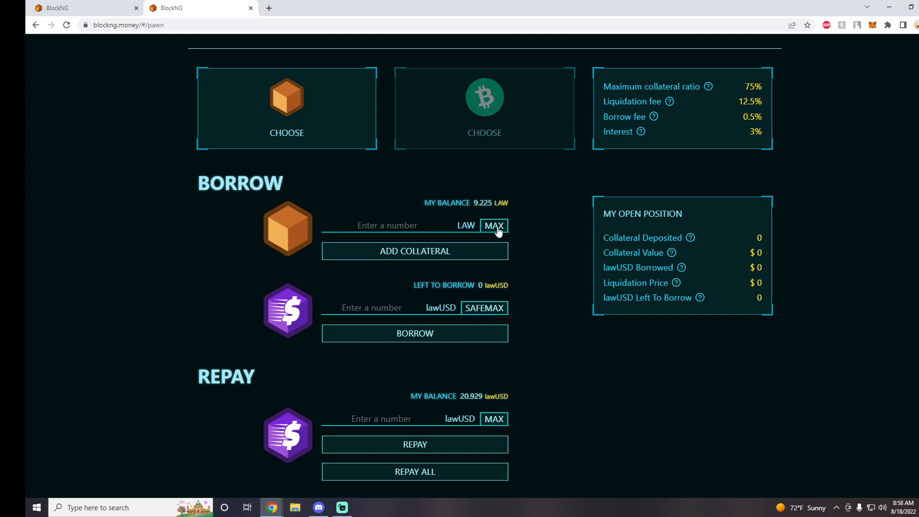
pyautogui.click(498, 230)
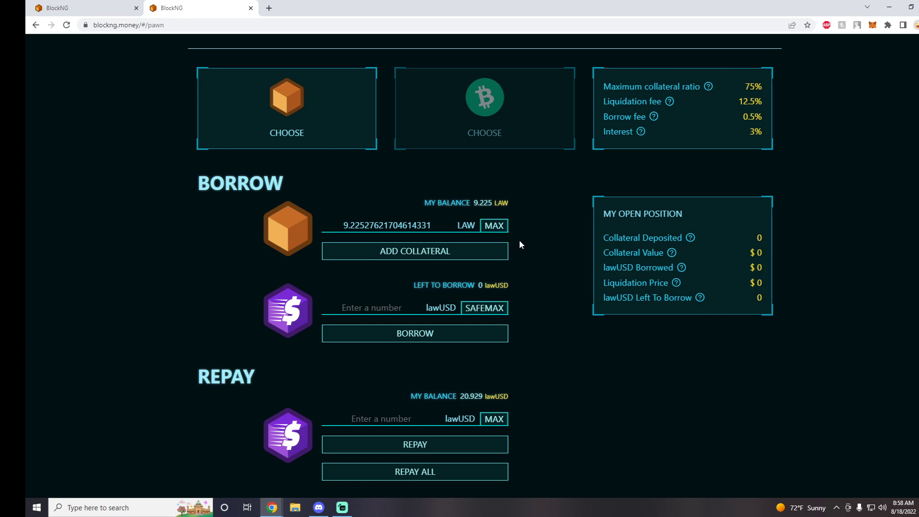
pyautogui.click(453, 252)
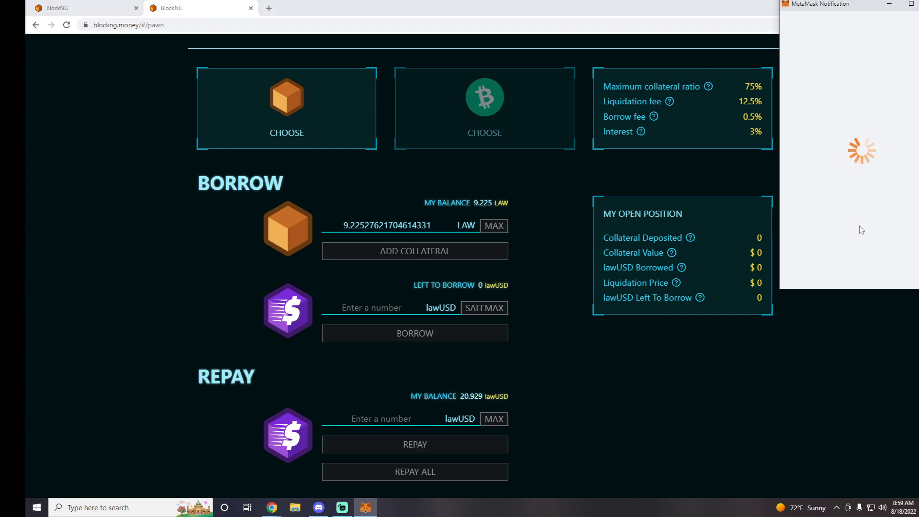
pyautogui.scroll(-3, 861, 230)
pyautogui.click(887, 279)
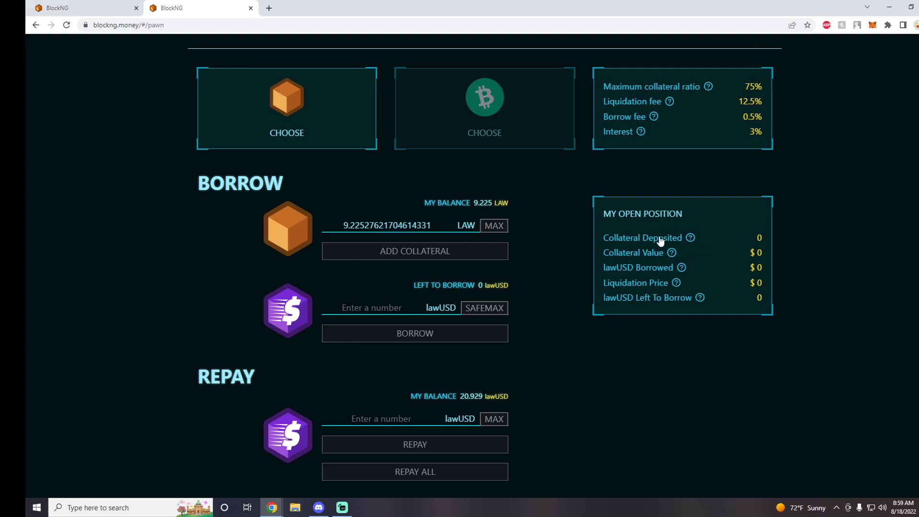
# Step: Confirm the follow-up MetaMask transaction that deposits the LAW collateral
pyautogui.moveTo(690, 242)
pyautogui.moveTo(666, 258)
pyautogui.moveTo(681, 268)
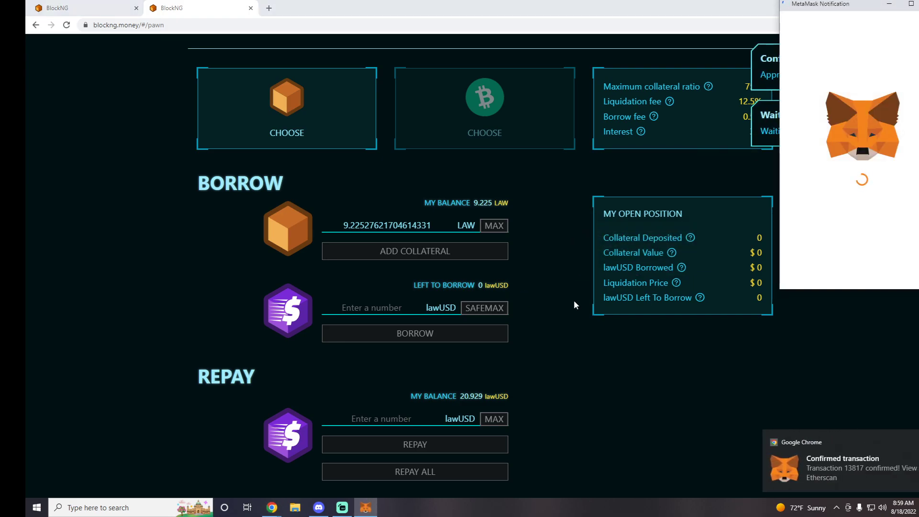
pyautogui.scroll(2, 574, 300)
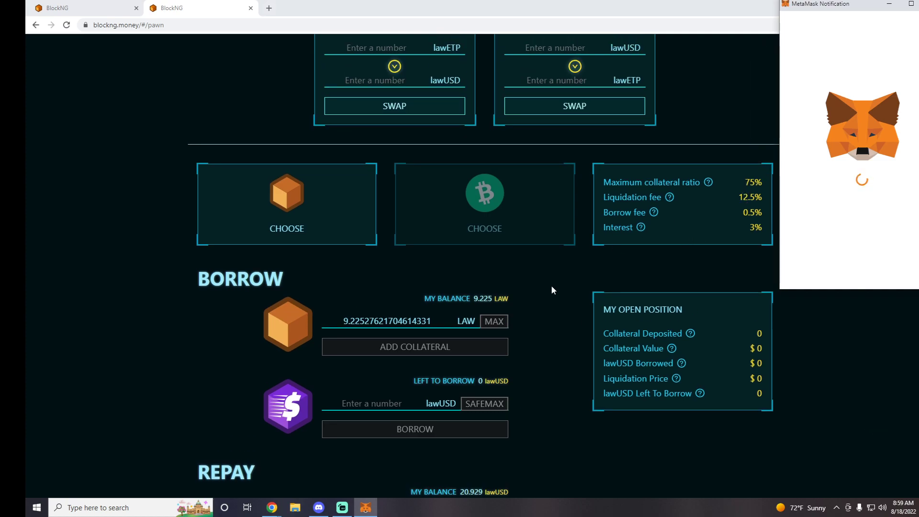
pyautogui.scroll(-1, 549, 287)
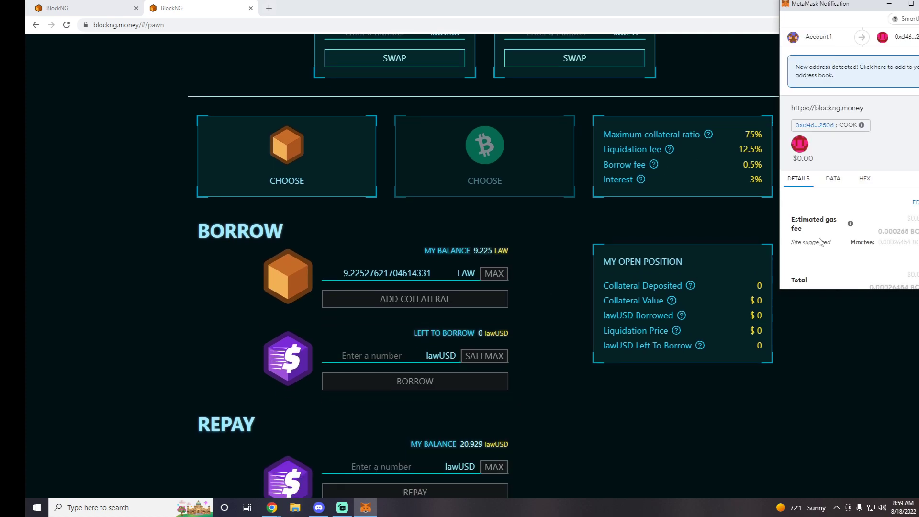
pyautogui.scroll(-2, 890, 268)
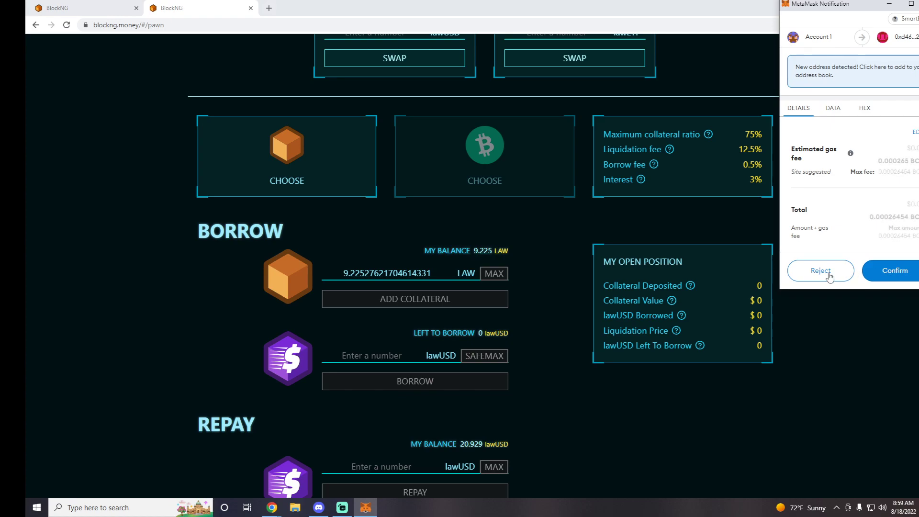
pyautogui.click(885, 272)
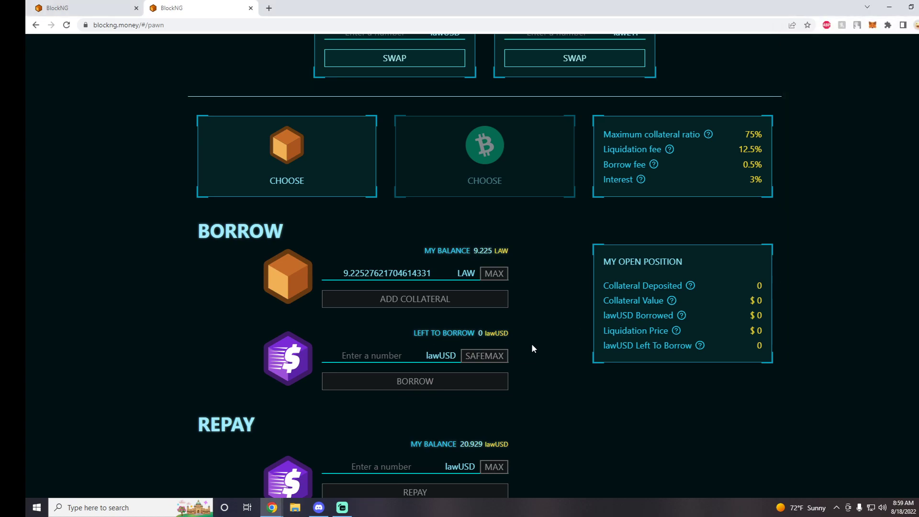
# Step: Fill in the maximum lawUSD repayment, 0, the safe maximum borrow, 2.230550066898470683 lawUSD, and the safe maximum collateral removal, 9.22527621704614331 LAW
pyautogui.scroll(-2, 530, 344)
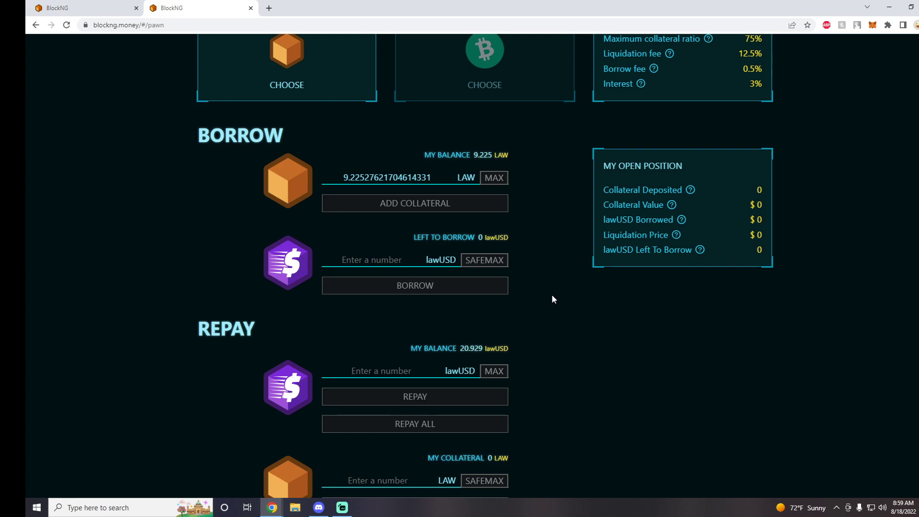
pyautogui.scroll(-2, 553, 299)
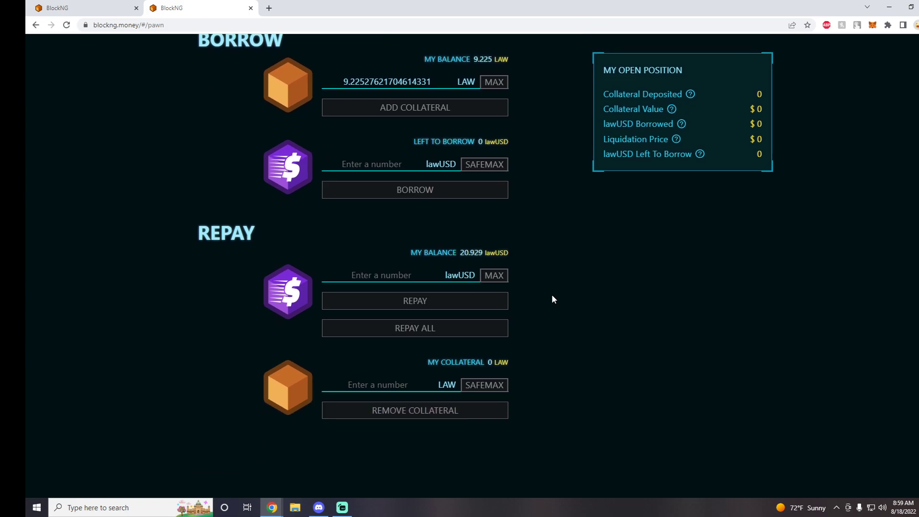
pyautogui.scroll(1, 552, 299)
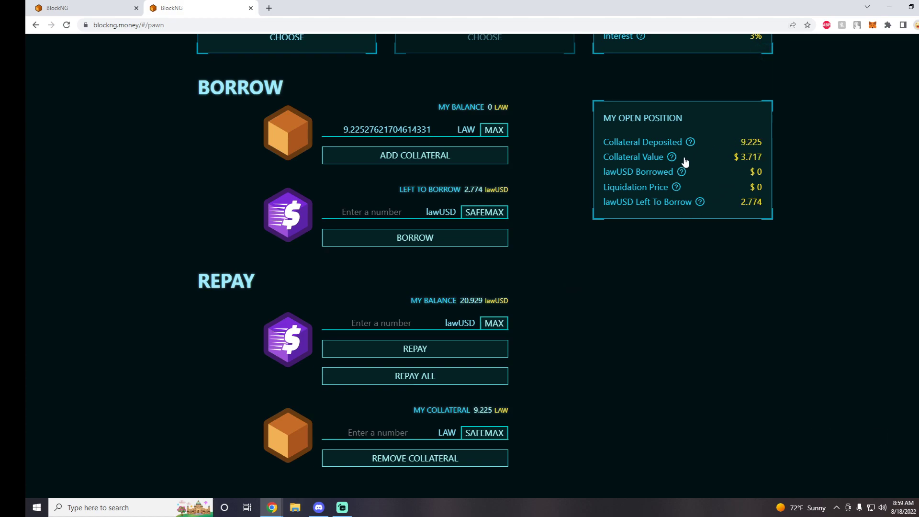
pyautogui.moveTo(666, 163)
pyautogui.click(502, 324)
pyautogui.click(492, 213)
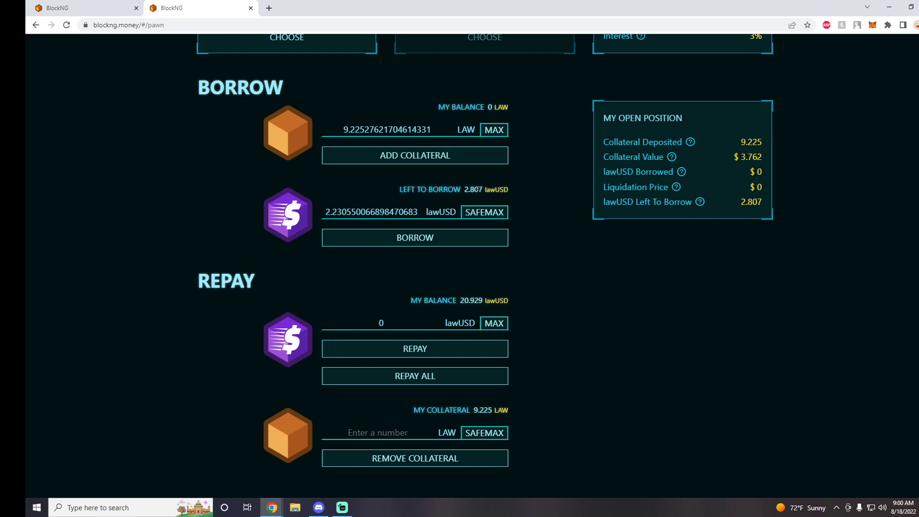
pyautogui.scroll(-1, 536, 283)
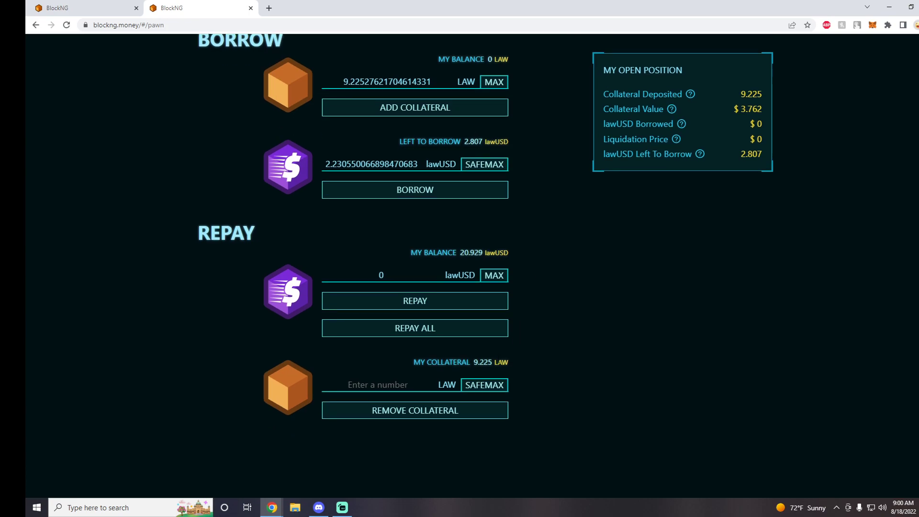
pyautogui.click(496, 385)
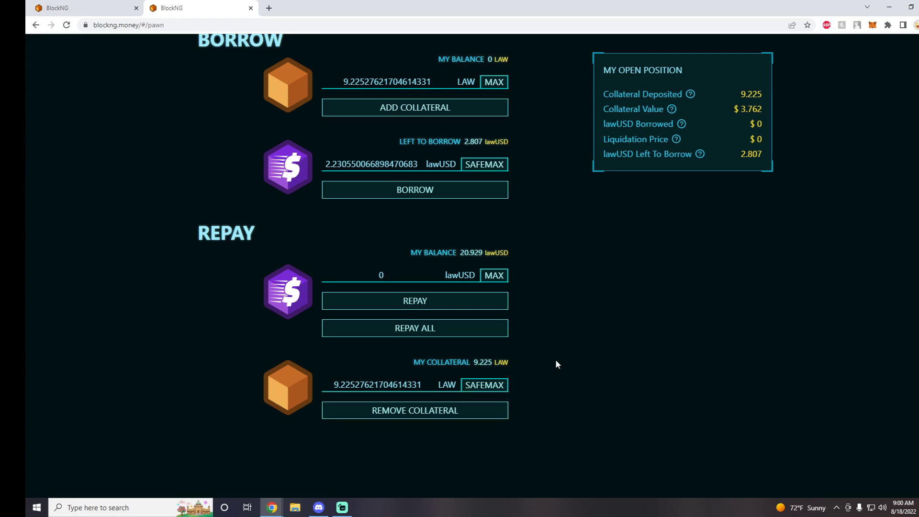
# Step: Examine the collateral ratio, fees and interest for the Bitcoin Cash and LAW collateral options, leaving LAW chosen
pyautogui.scroll(1, 550, 348)
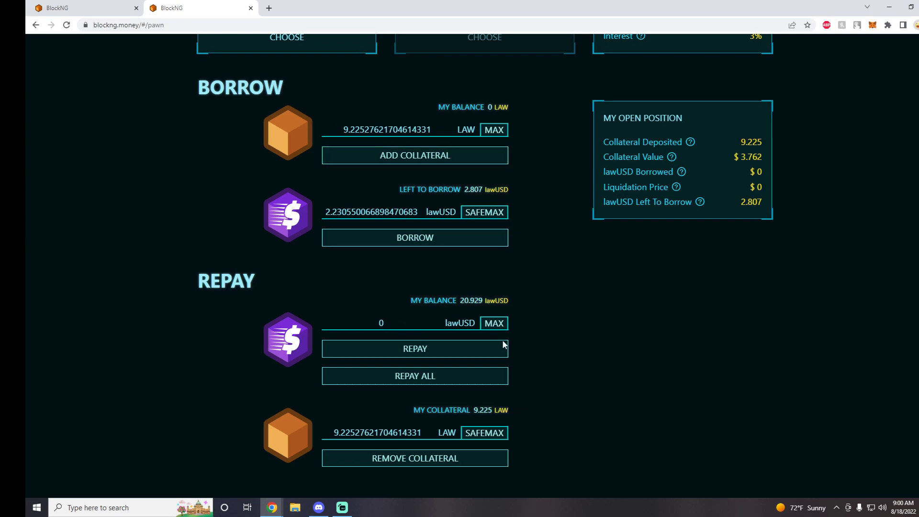
pyautogui.scroll(3, 607, 357)
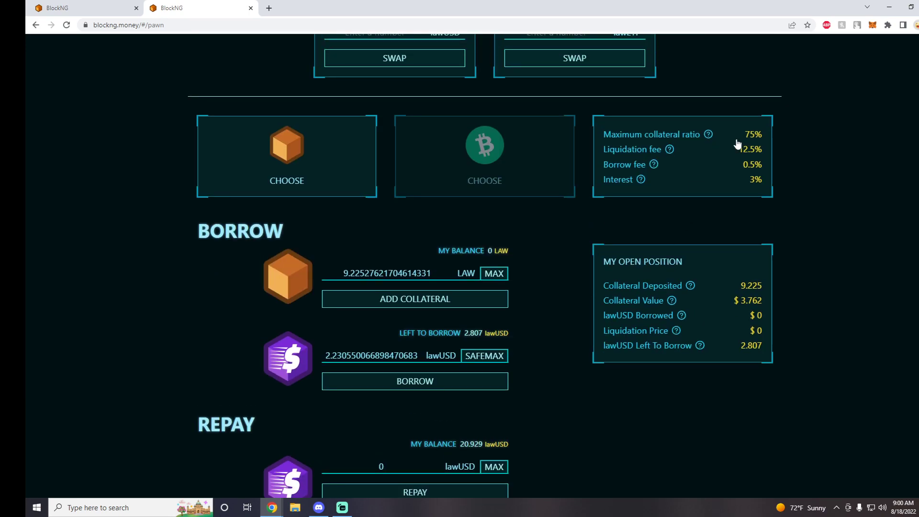
pyautogui.moveTo(653, 165)
pyautogui.click(485, 150)
pyautogui.click(332, 156)
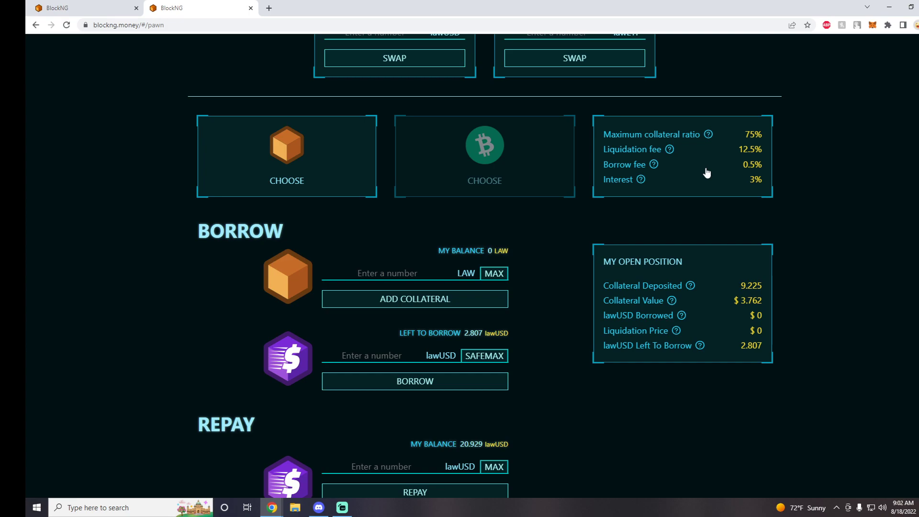
# Step: Switch the active MetaMask account to Ledger 1
pyautogui.click(873, 27)
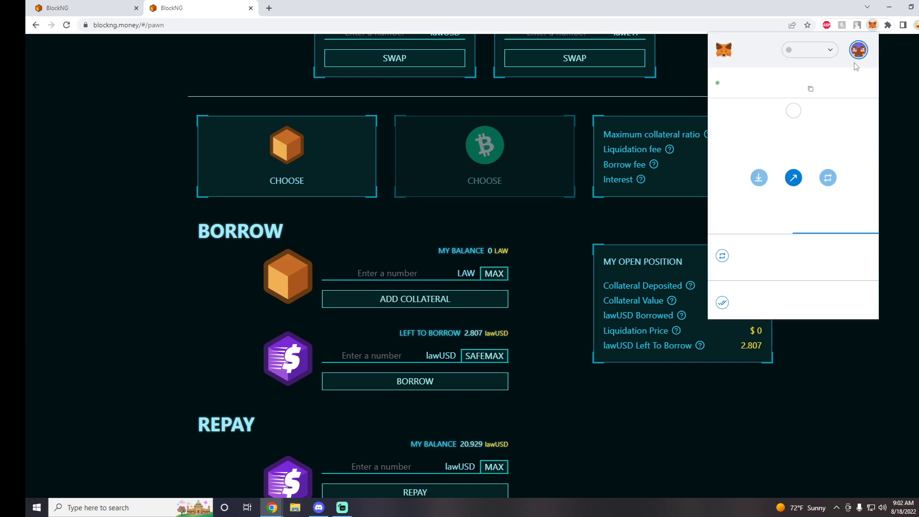
pyautogui.click(858, 49)
pyautogui.scroll(-3, 826, 139)
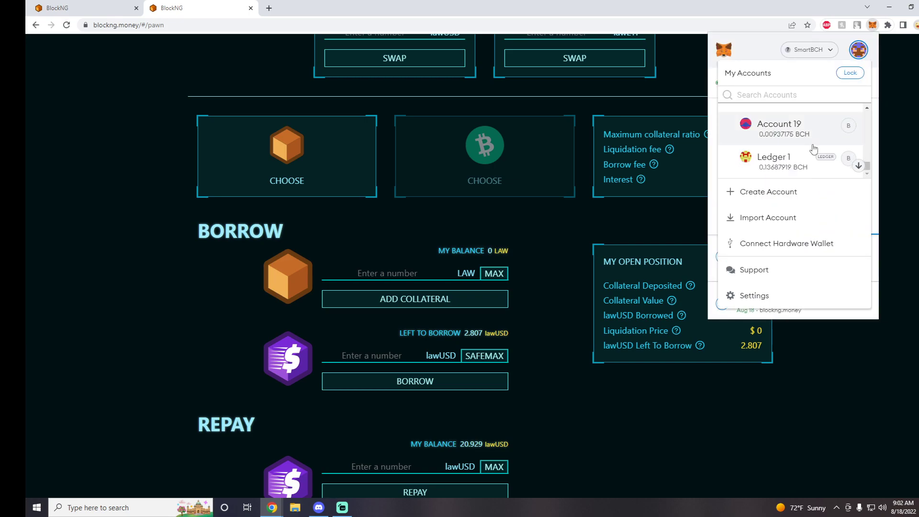
pyautogui.click(816, 152)
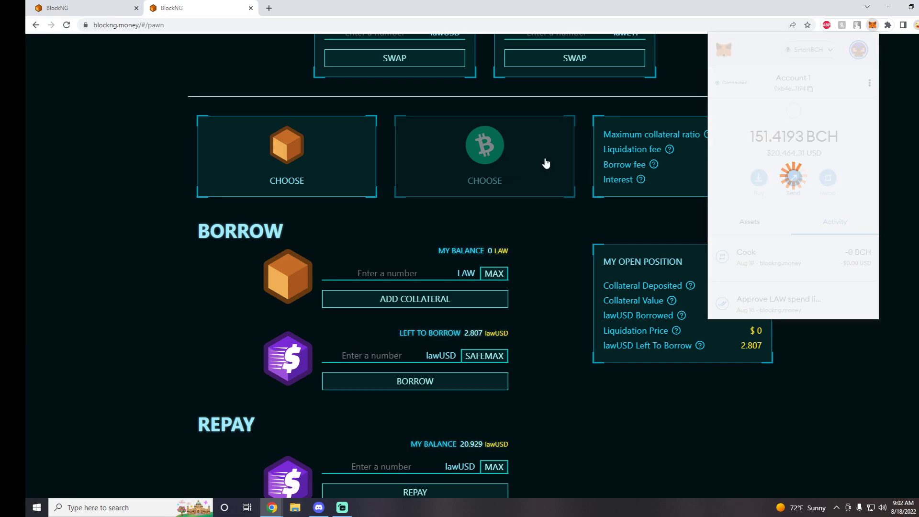
# Step: Compare the open WBCH and LAW positions, leave WBCH chosen, and set the lawUSD borrow amount to the safe maximum, 0
pyautogui.click(505, 164)
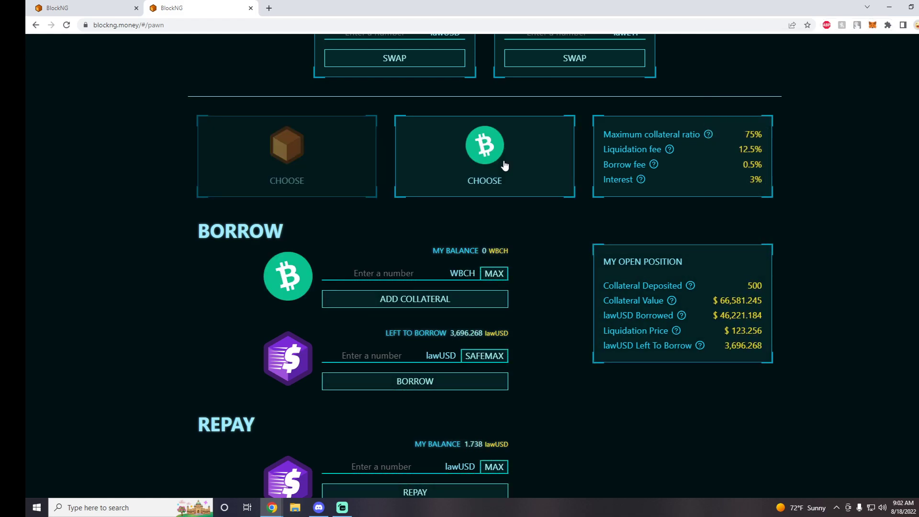
pyautogui.click(315, 151)
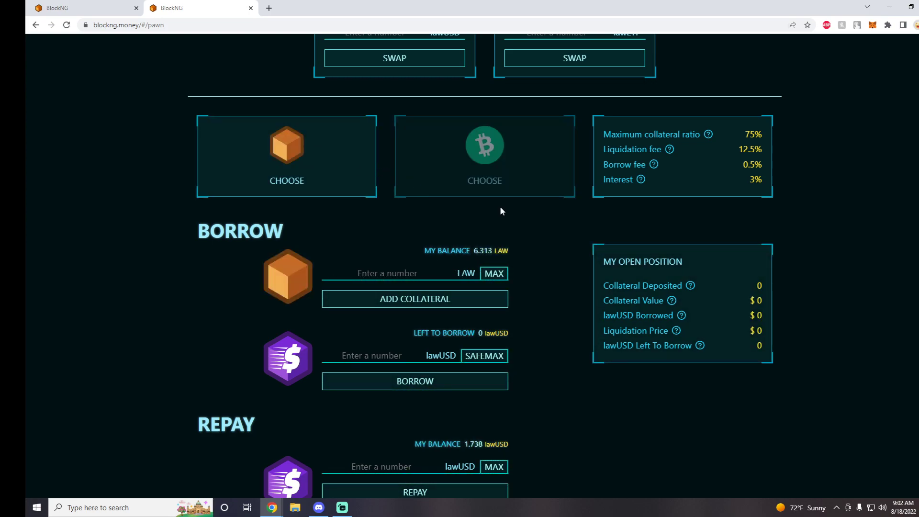
pyautogui.click(500, 172)
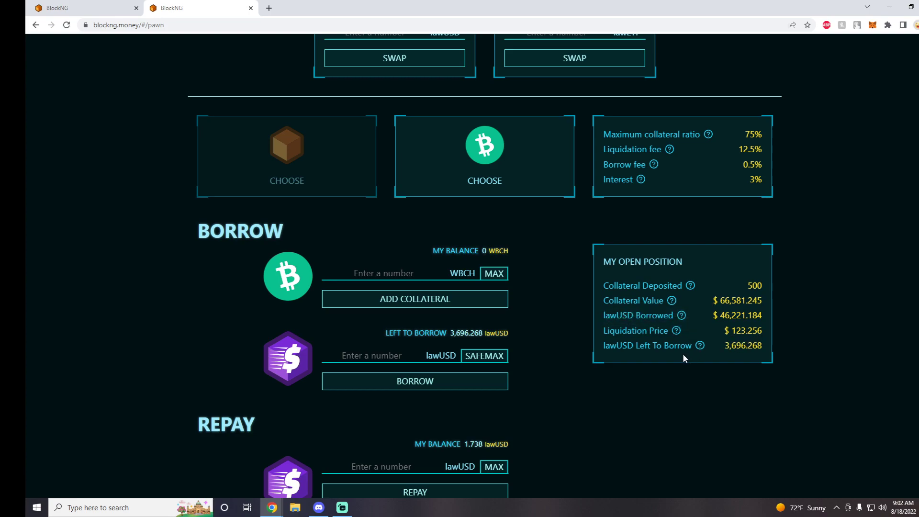
pyautogui.click(490, 358)
# Step: Switch MetaMask back to Account 1 and view its open WBCH position on the Pawn page
pyautogui.scroll(3, 718, 320)
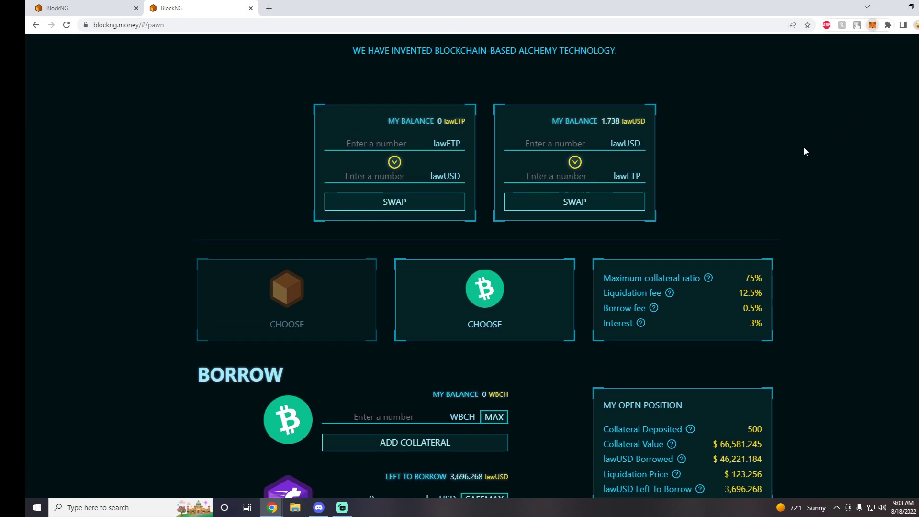
pyautogui.click(872, 25)
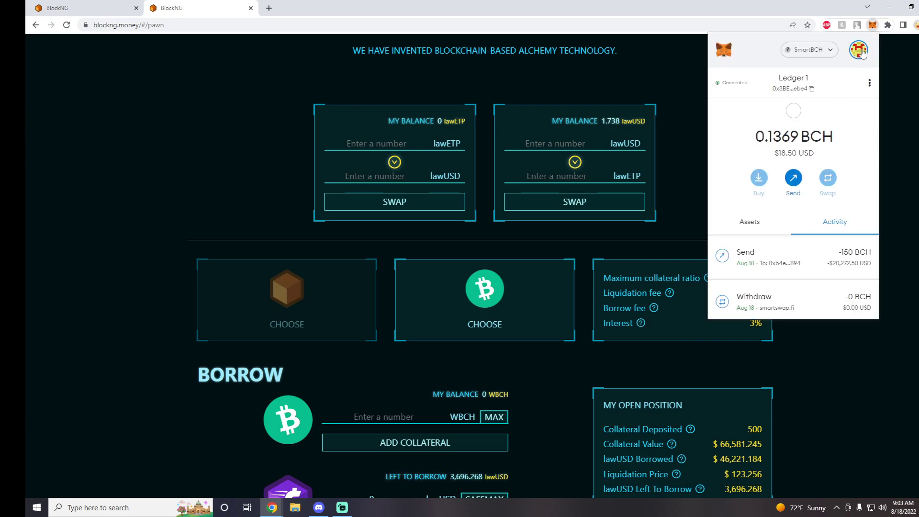
pyautogui.click(859, 50)
pyautogui.click(776, 120)
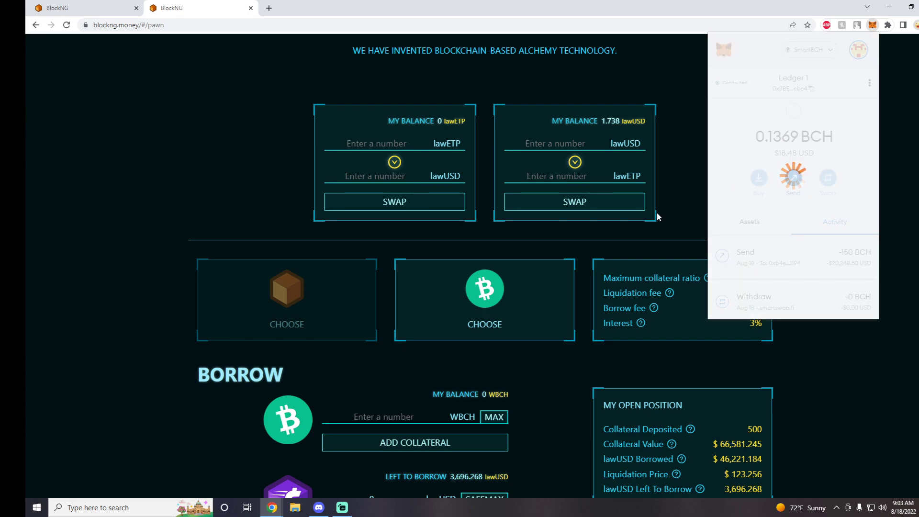
pyautogui.scroll(-3, 572, 248)
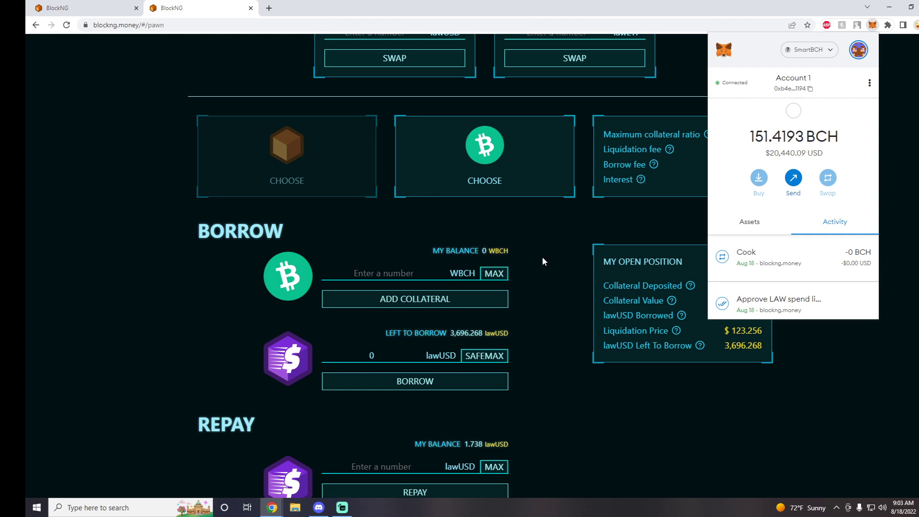
pyautogui.scroll(-1, 542, 257)
pyautogui.scroll(-1, 541, 250)
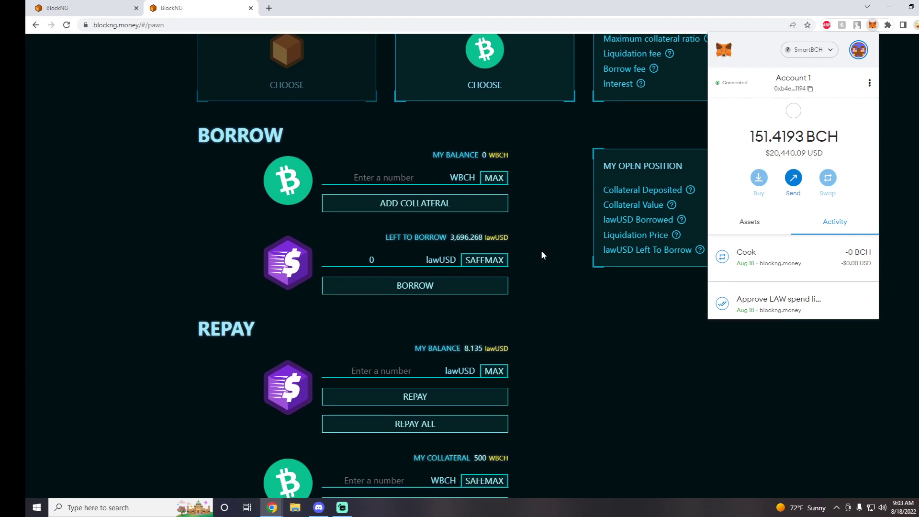
pyautogui.click(541, 255)
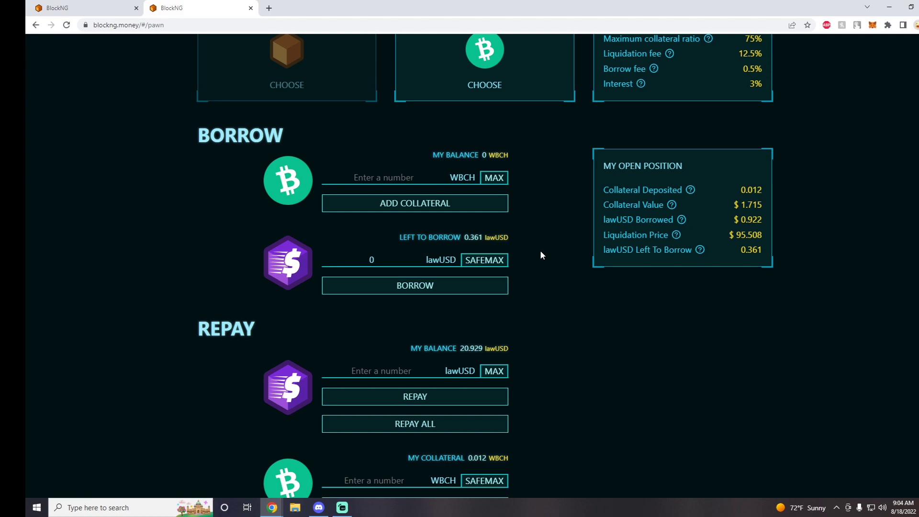
# Step: Open the BlockNG whitepaper, skim its table of contents and opening chapters, and close it
pyautogui.scroll(9, 543, 249)
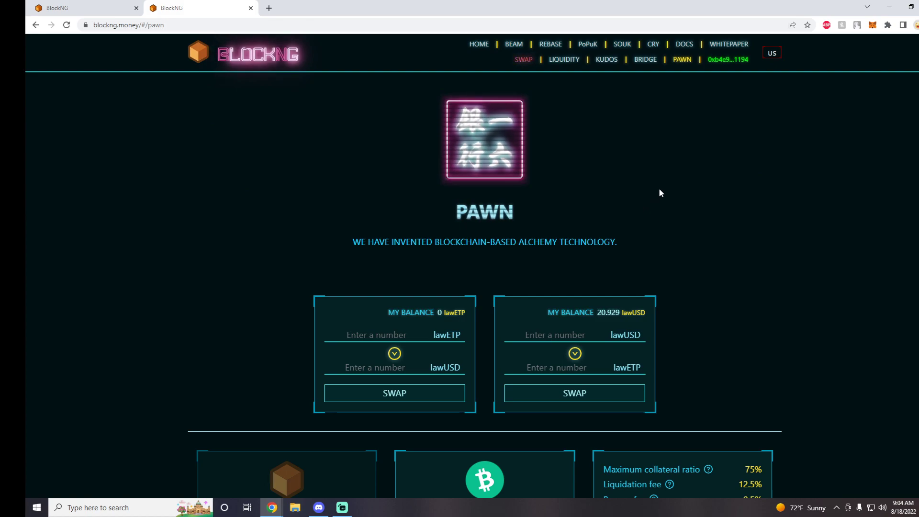
pyautogui.scroll(-1, 659, 191)
pyautogui.scroll(1, 659, 192)
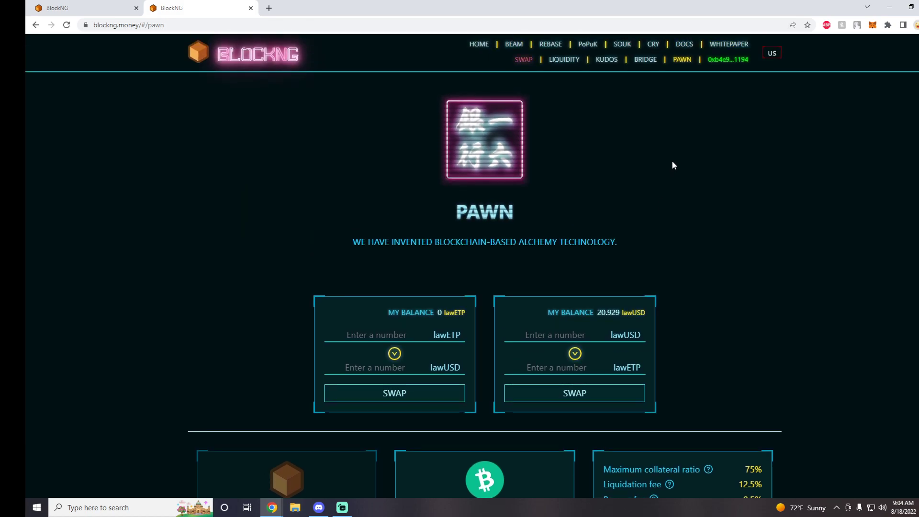
pyautogui.click(730, 46)
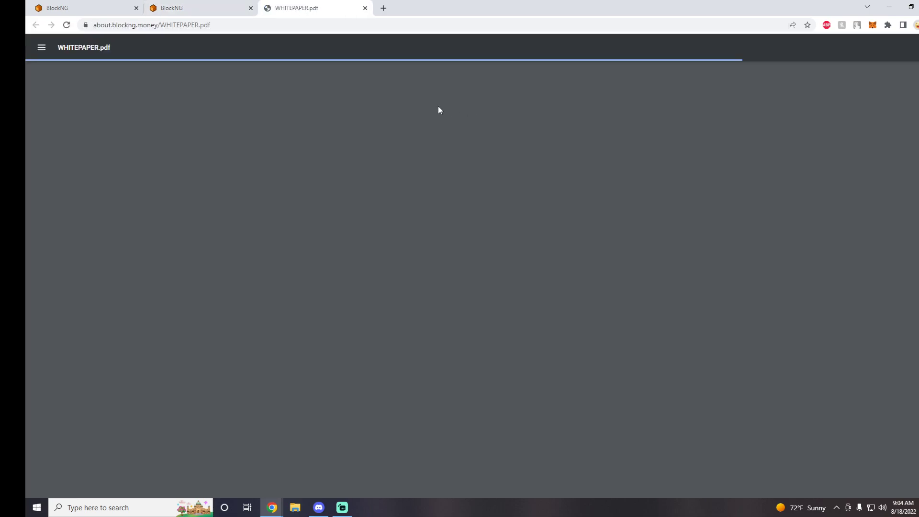
pyautogui.scroll(-5, 450, 171)
pyautogui.scroll(-8, 450, 171)
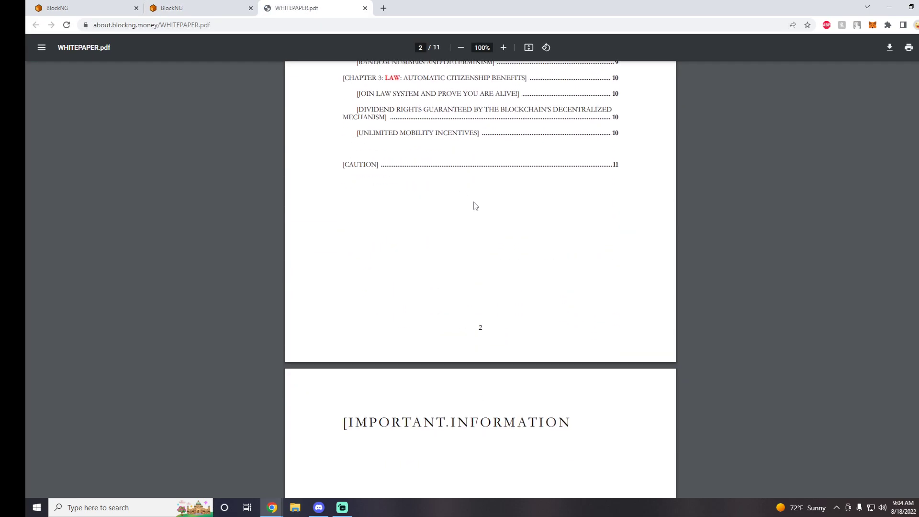
pyautogui.scroll(5, 485, 214)
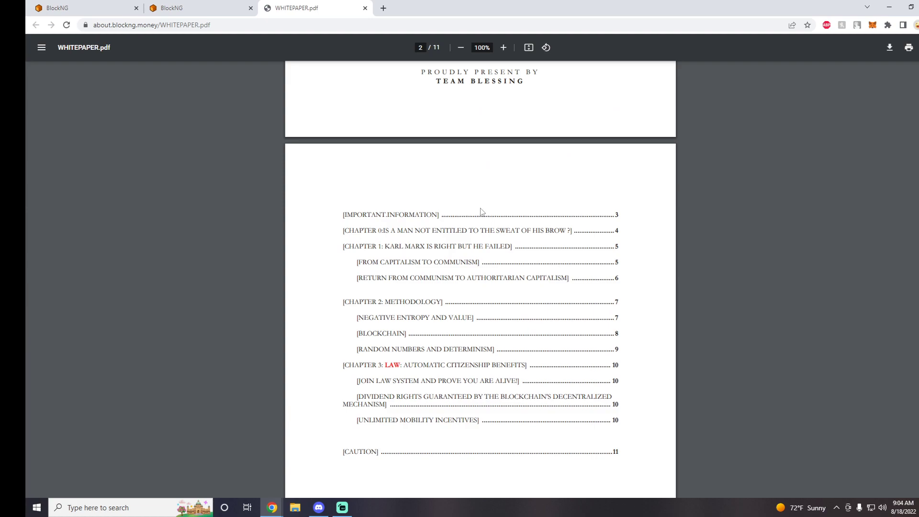
pyautogui.scroll(-20, 439, 232)
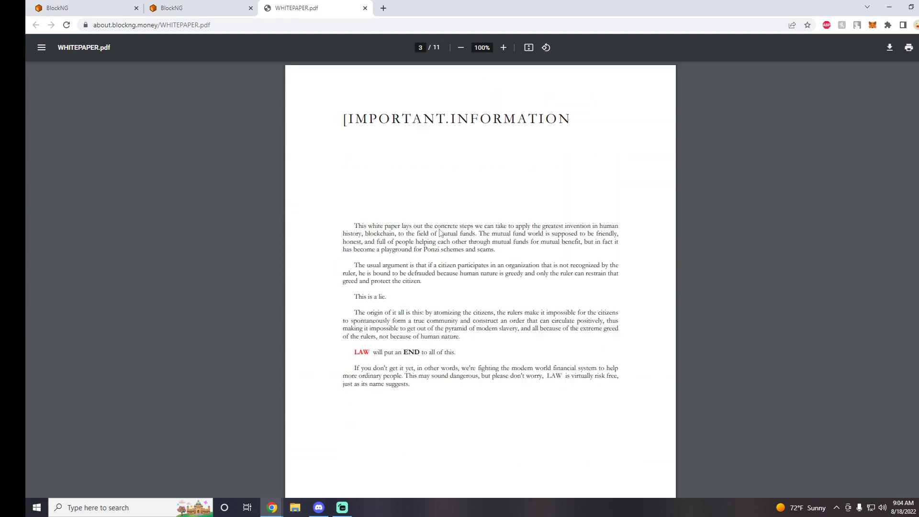
pyautogui.scroll(-20, 439, 233)
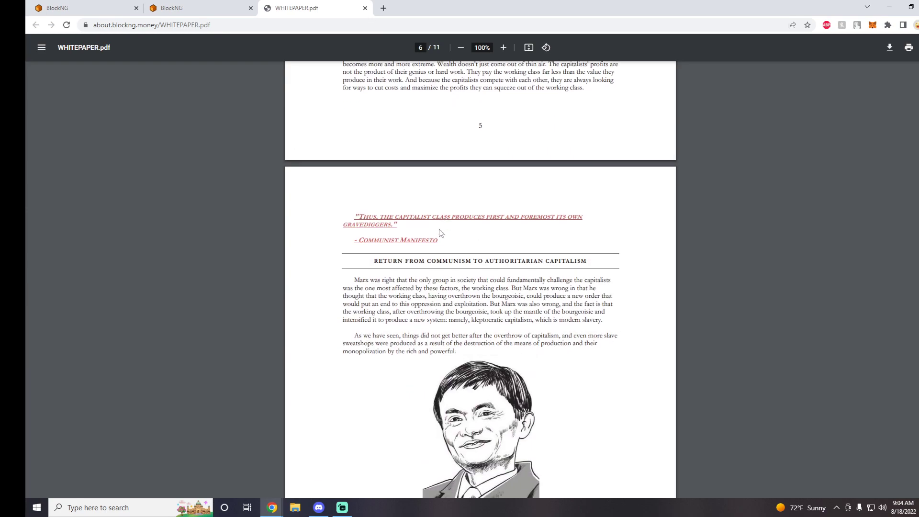
pyautogui.click(365, 8)
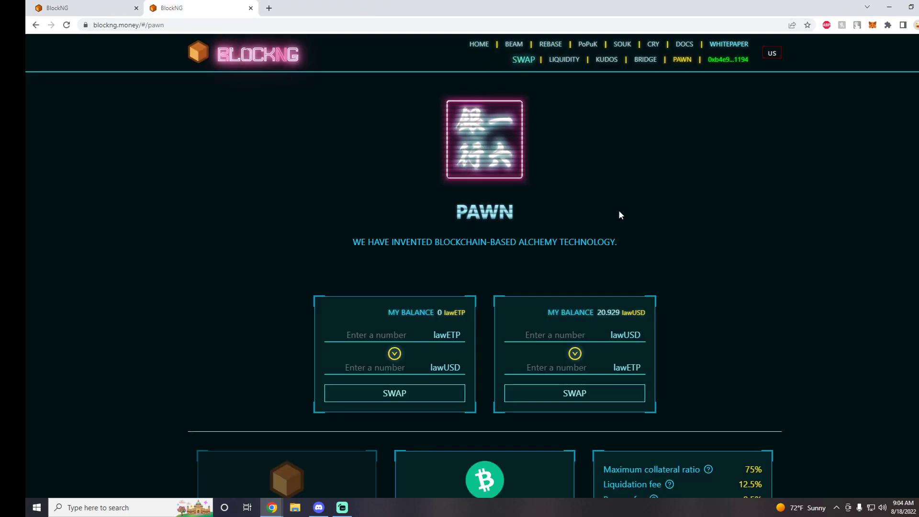
# Step: Open the BlockNG home page and examine the token balances, referral reward and invitation link
pyautogui.click(479, 45)
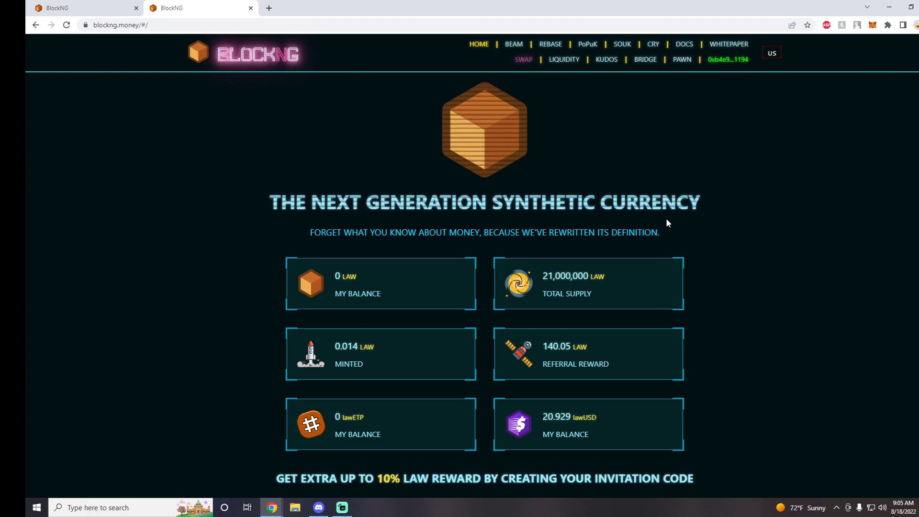
pyautogui.scroll(-3, 668, 223)
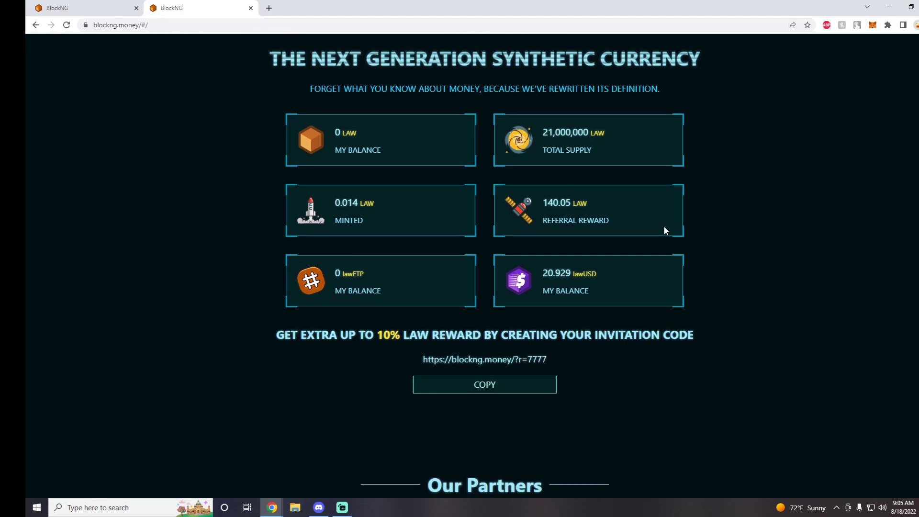
pyautogui.scroll(3, 781, 241)
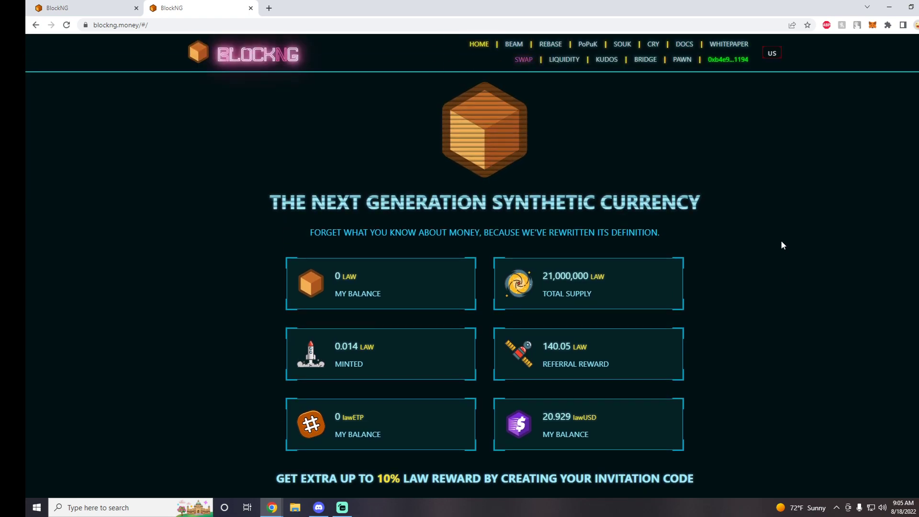